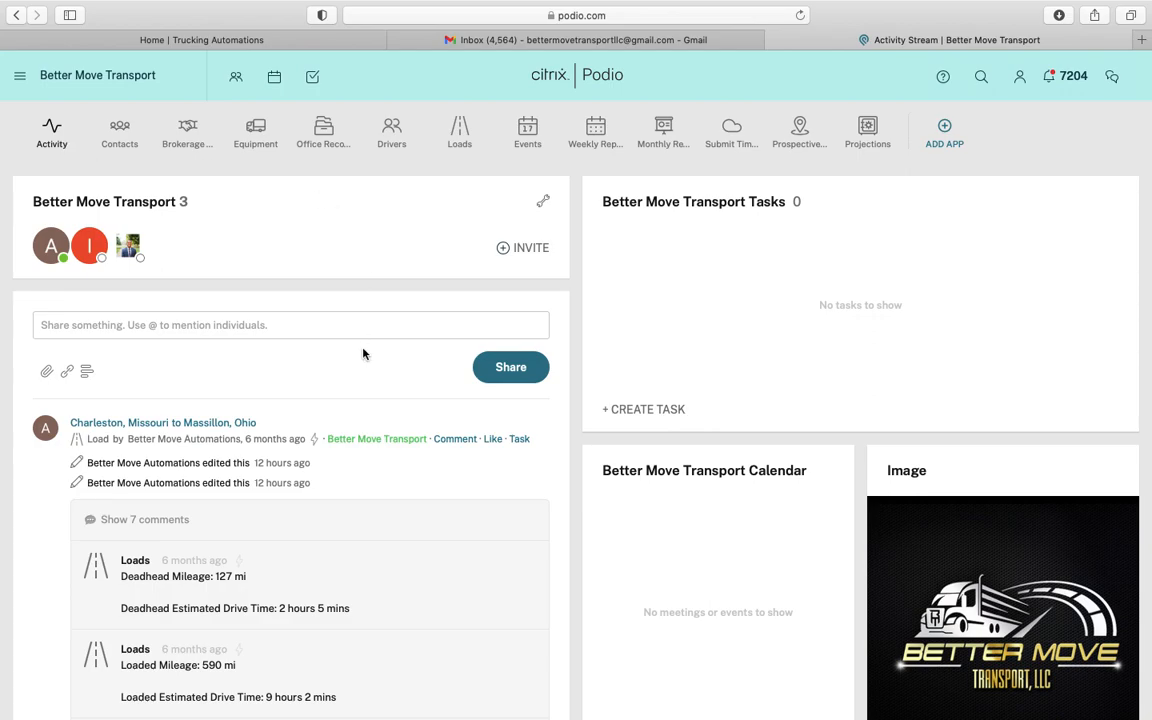
# Open the Loads app's table of load records and start a blank New Load form
pyautogui.scroll(3, 365, 355)
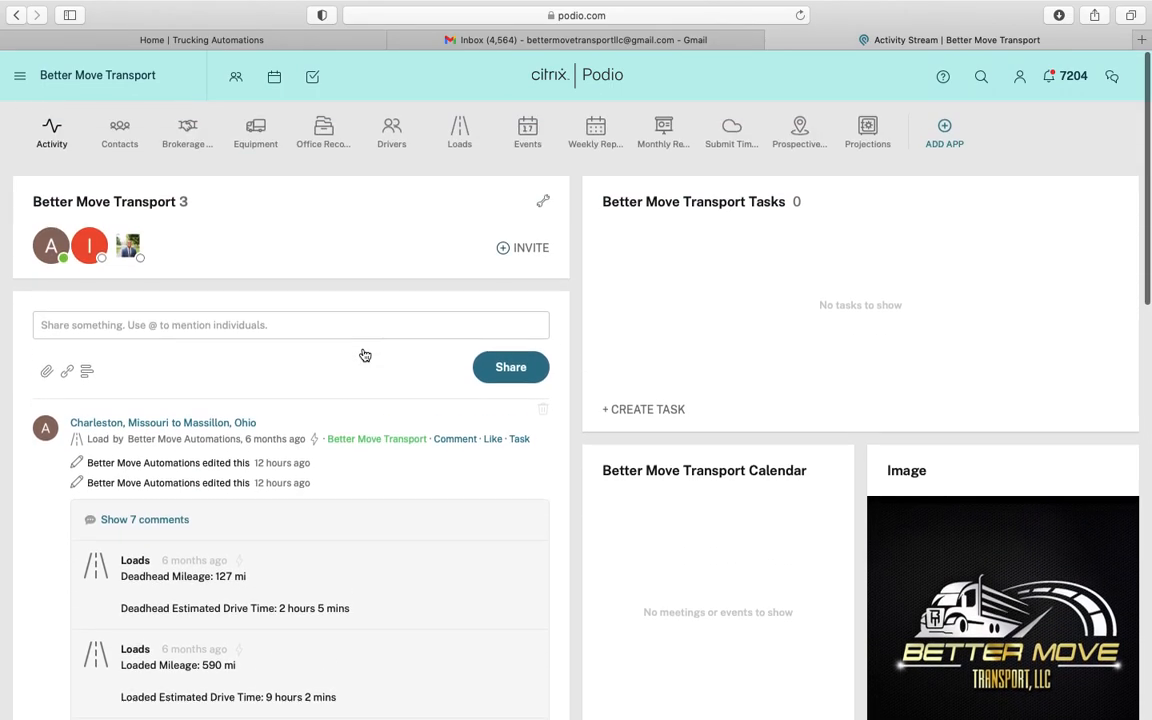
pyautogui.scroll(-4, 285, 474)
pyautogui.scroll(-1, 285, 474)
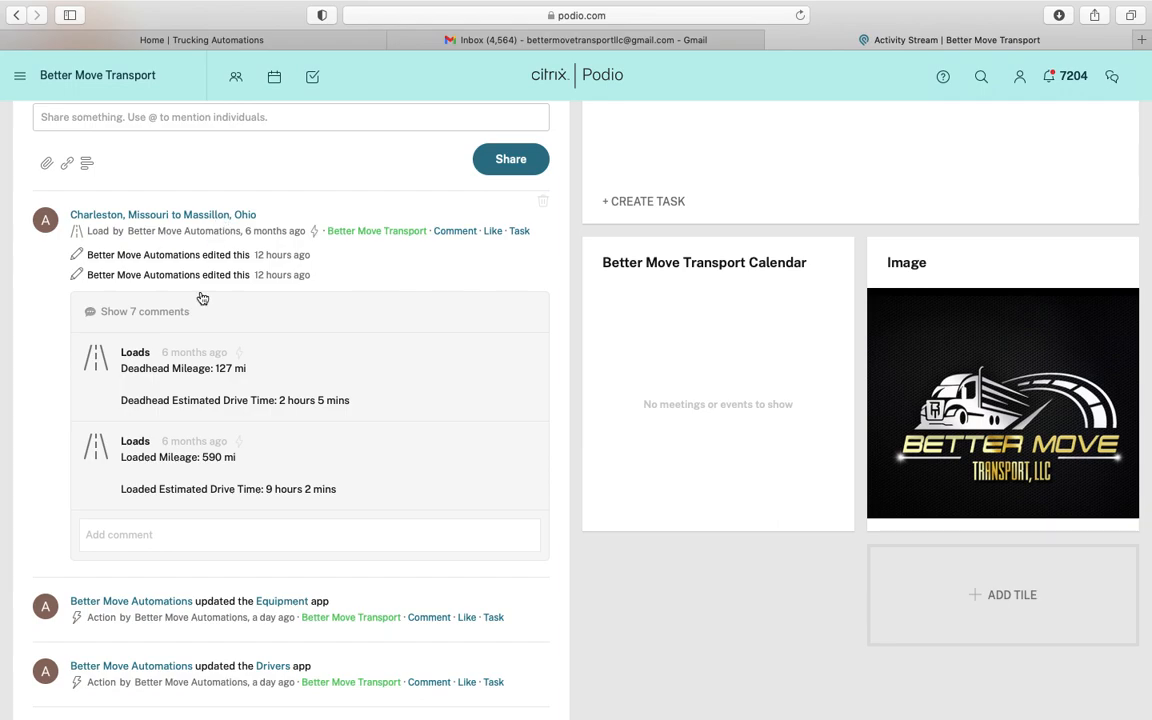
pyautogui.scroll(-4, 200, 434)
pyautogui.scroll(-3, 200, 432)
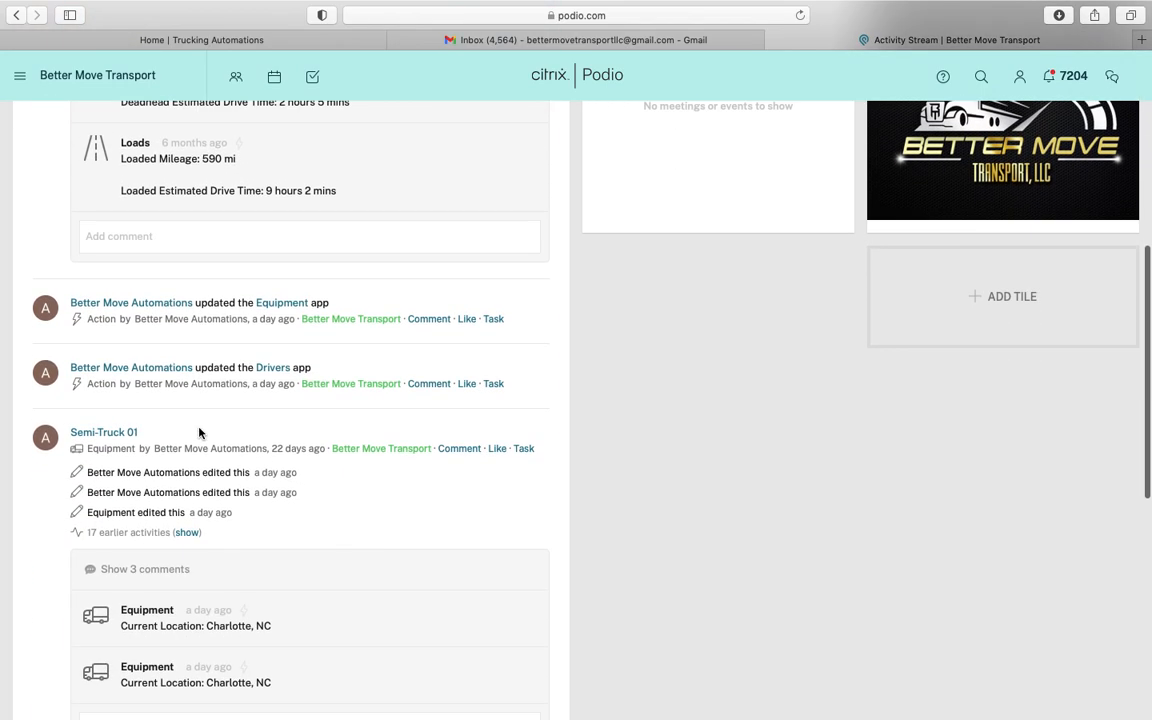
pyautogui.scroll(-3, 121, 476)
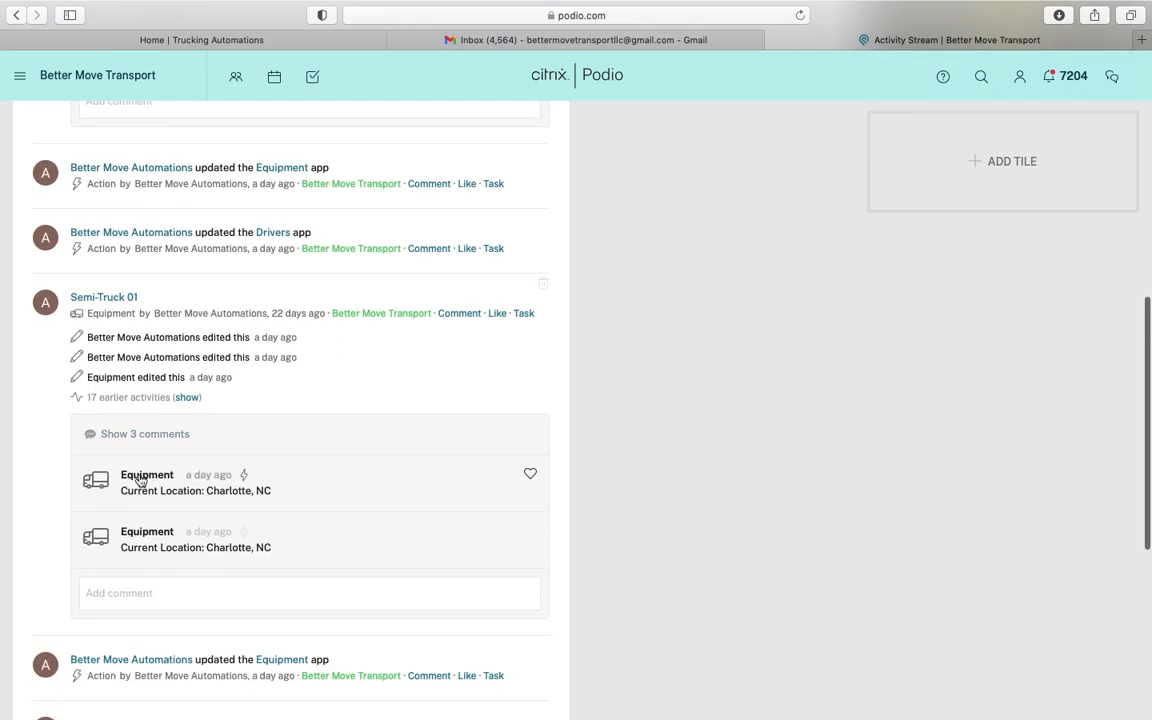
pyautogui.scroll(-5, 245, 600)
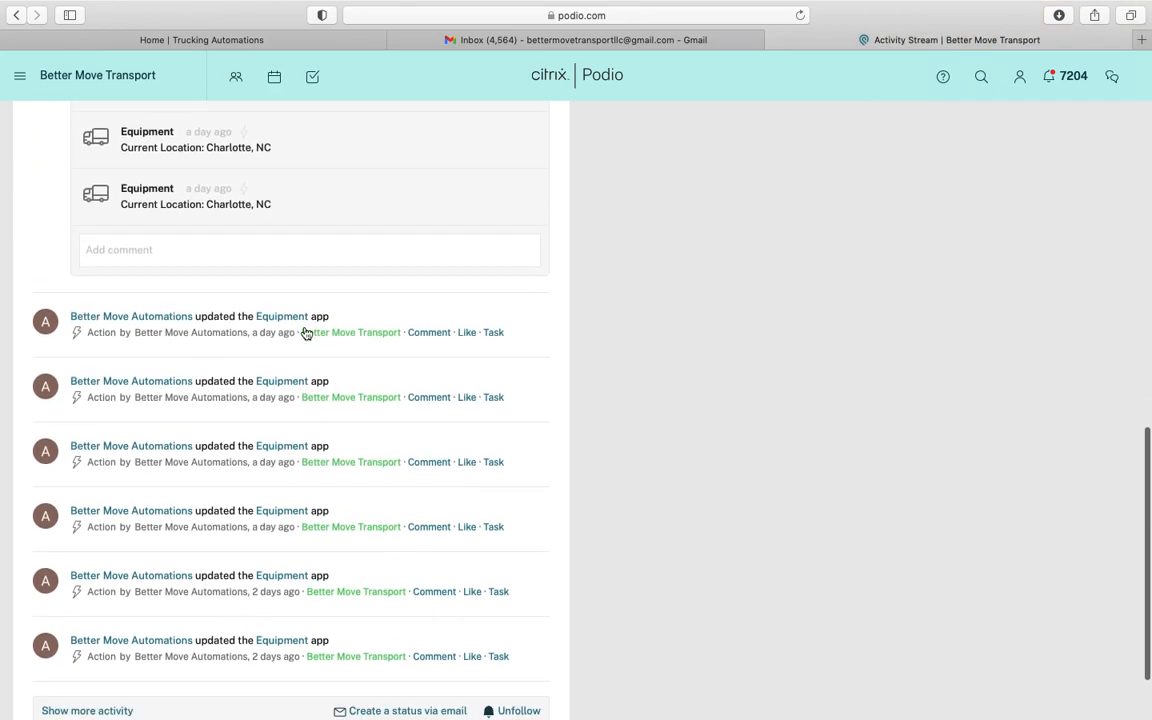
pyautogui.scroll(10, 267, 455)
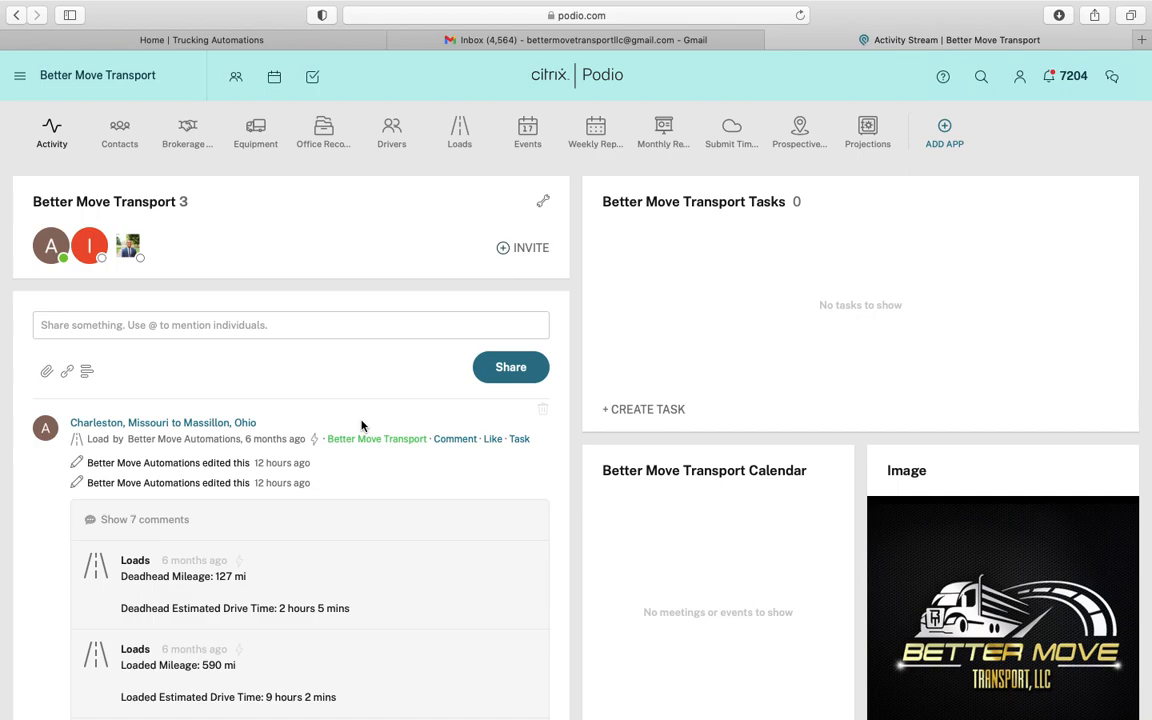
pyautogui.click(460, 146)
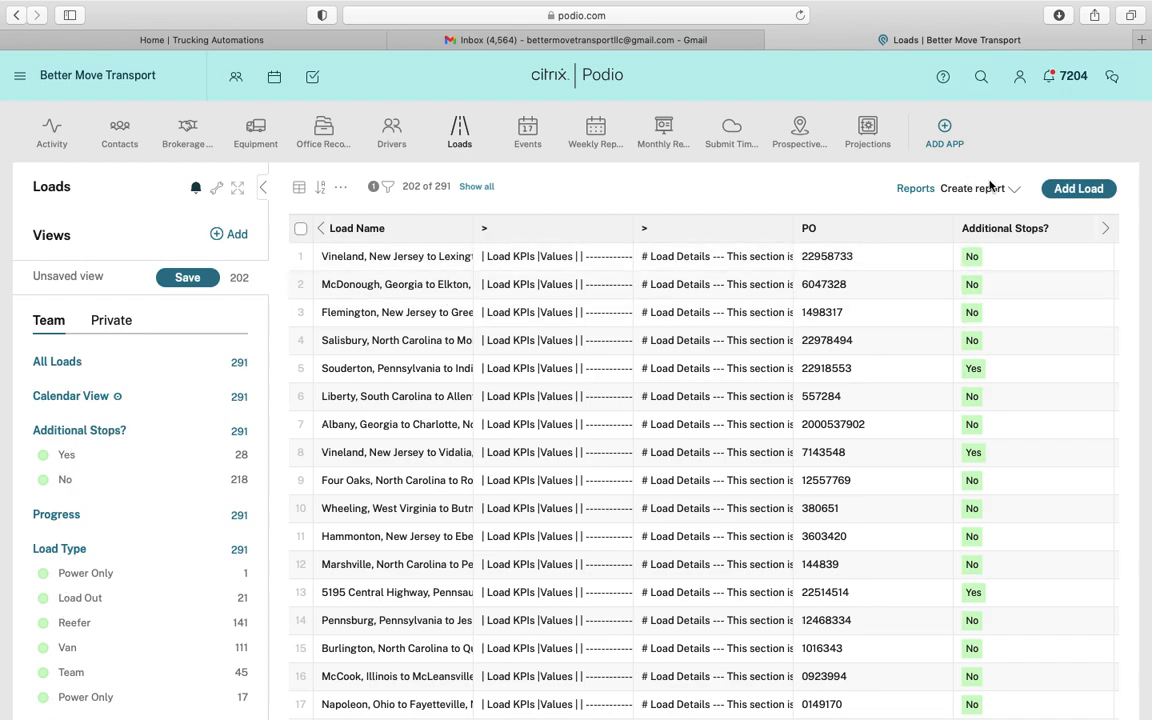
pyautogui.click(1080, 190)
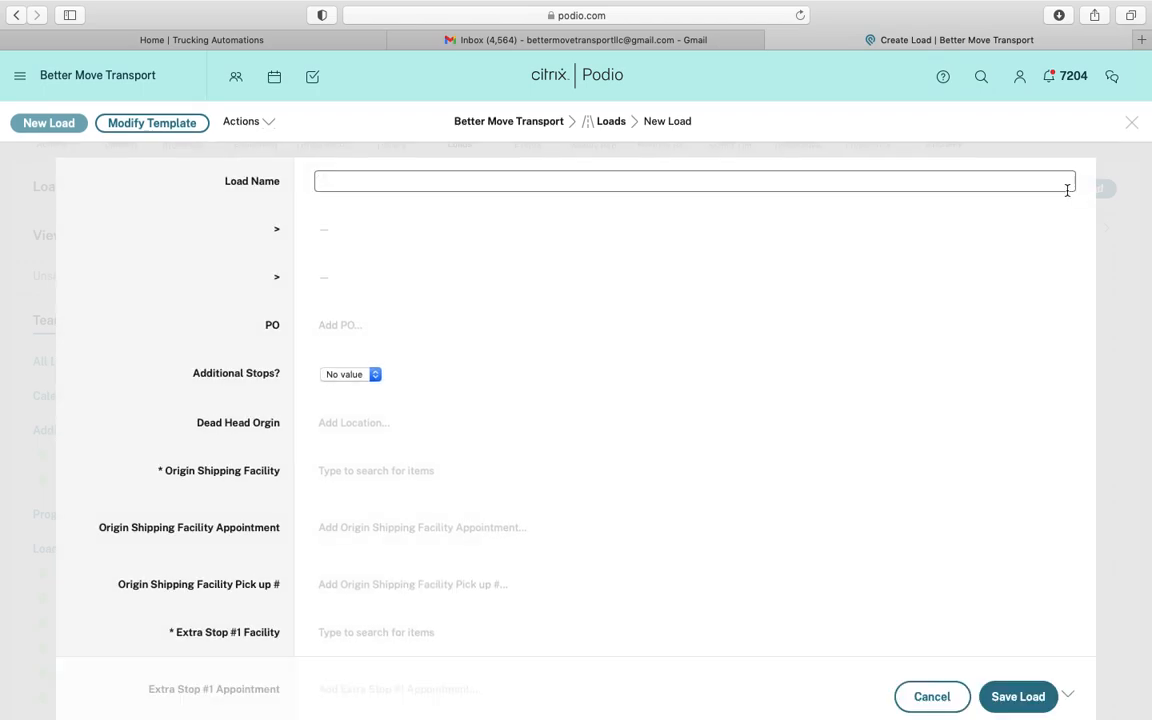
# Enter PO 12664320, copied from the RXO rate confirmation
pyautogui.click(647, 41)
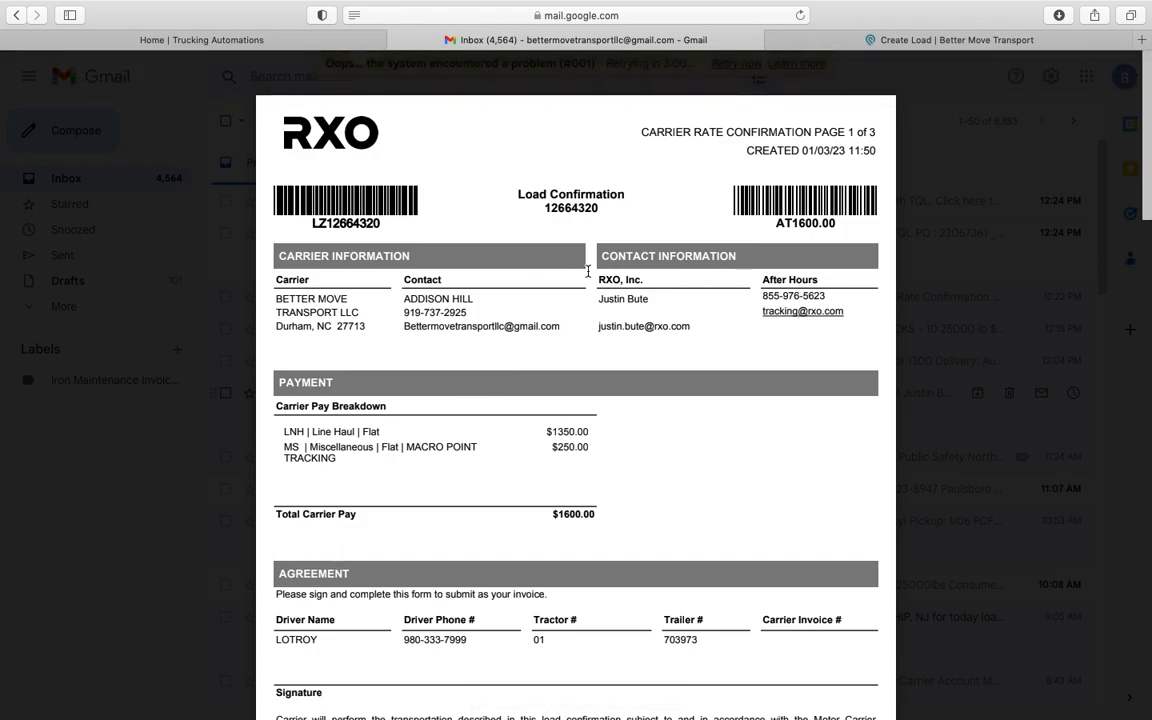
pyautogui.doubleClick(572, 208)
pyautogui.press('super+c')
pyautogui.scroll(-1, 572, 208)
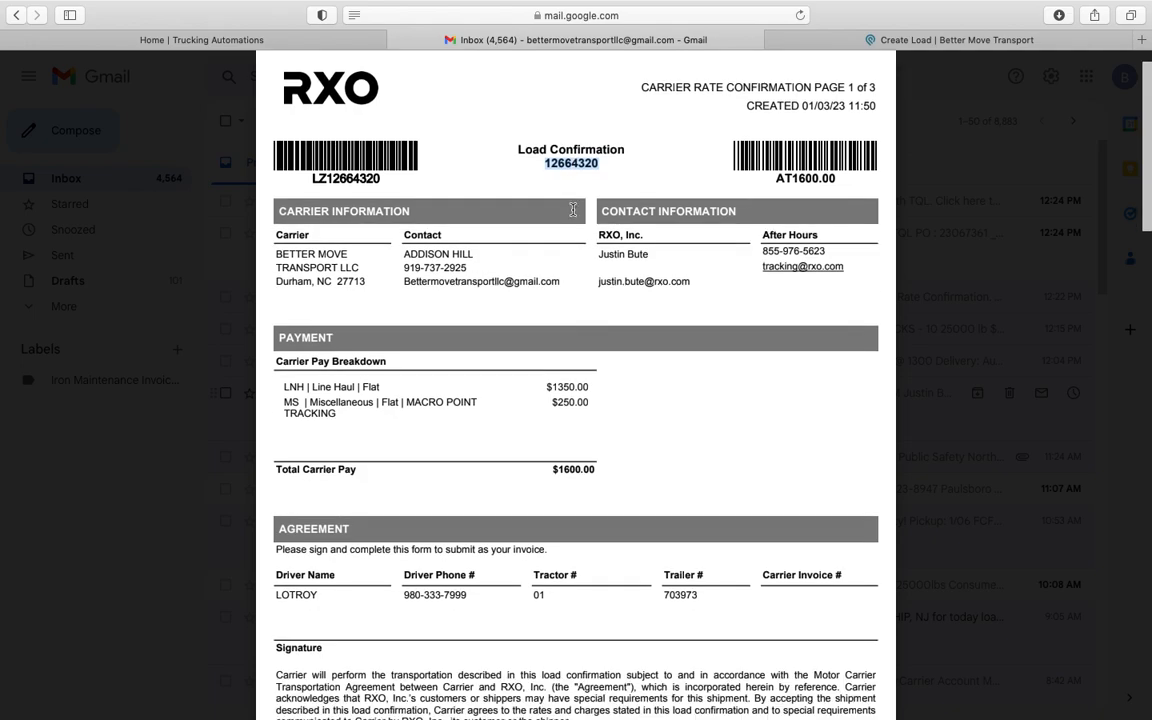
pyautogui.click(897, 46)
pyautogui.click(350, 325)
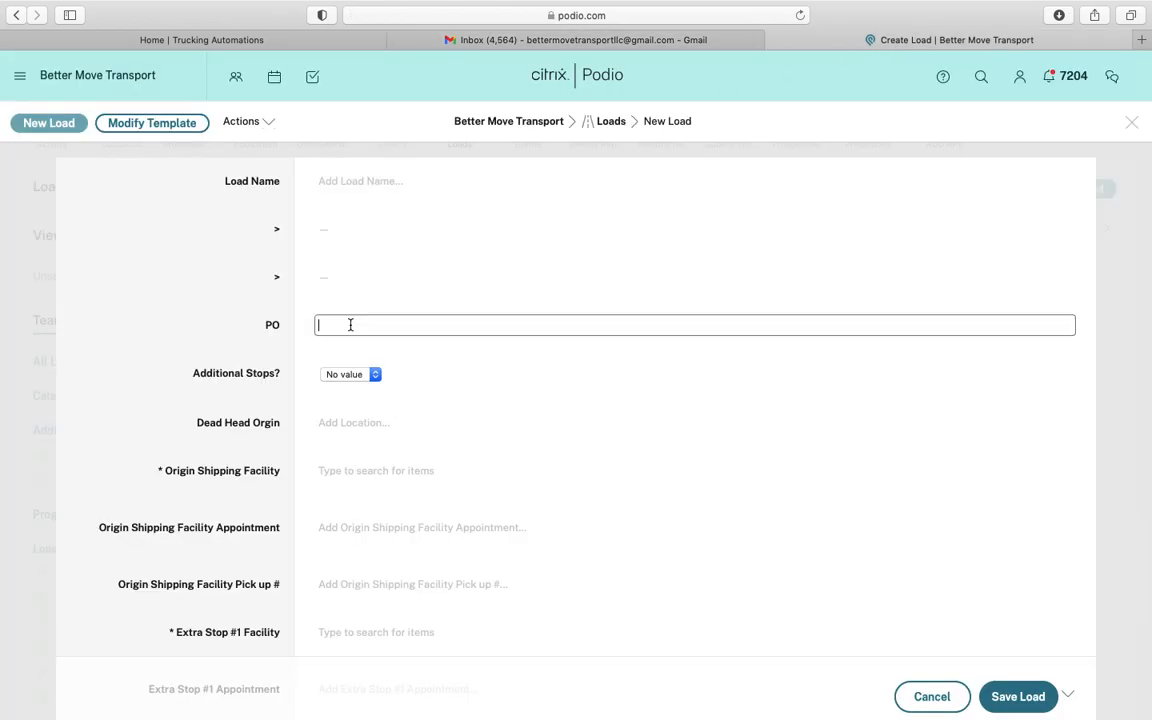
pyautogui.press('super+v')
pyautogui.click(288, 352)
# Set Additional Stops? to No and Dead Head Orgin to Charlotte, NC, USA
pyautogui.click(587, 42)
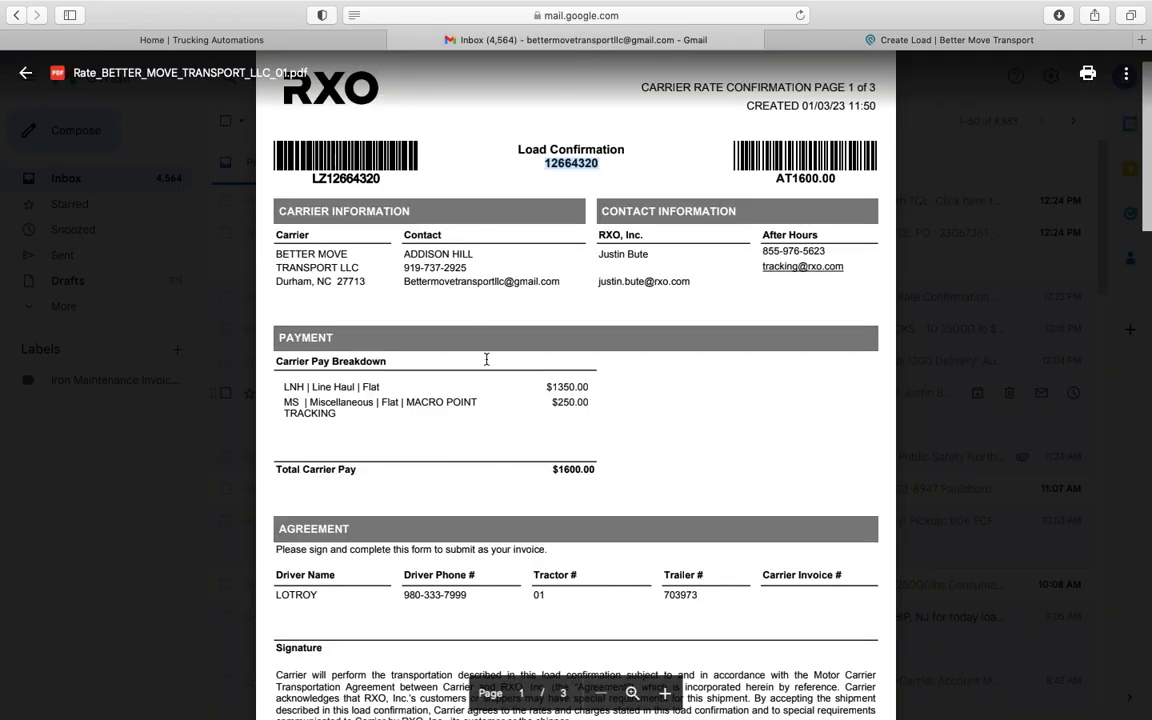
pyautogui.scroll(-10, 405, 554)
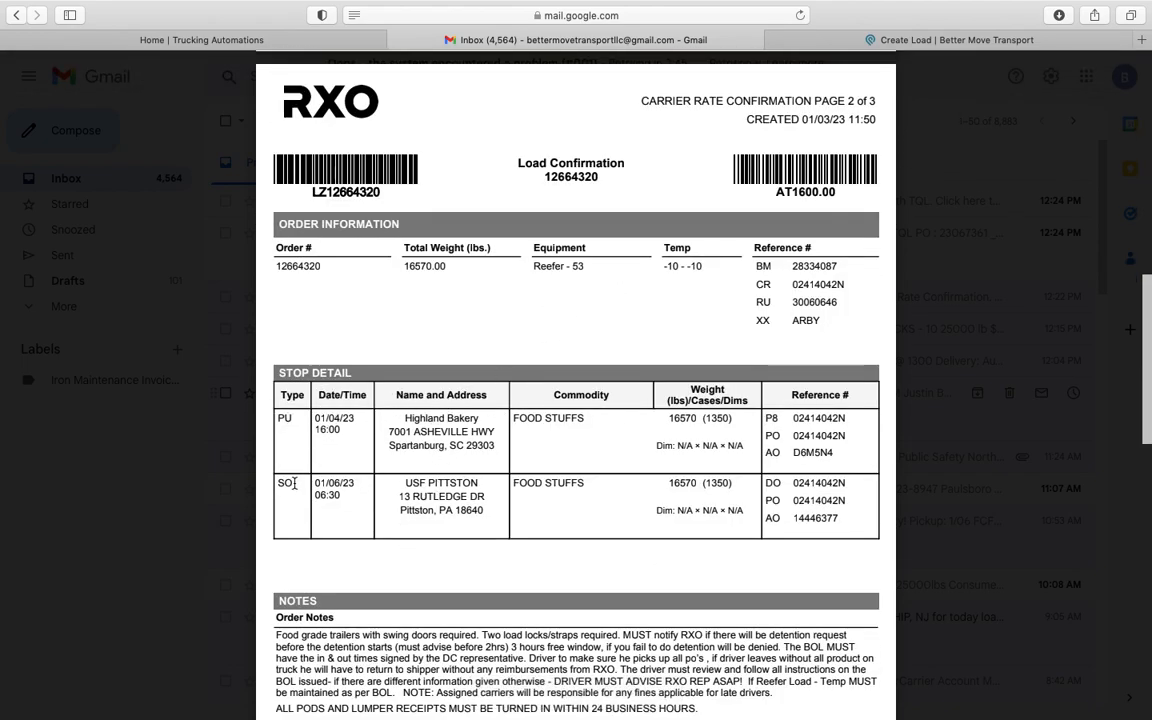
pyautogui.scroll(10, 442, 358)
pyautogui.click(938, 41)
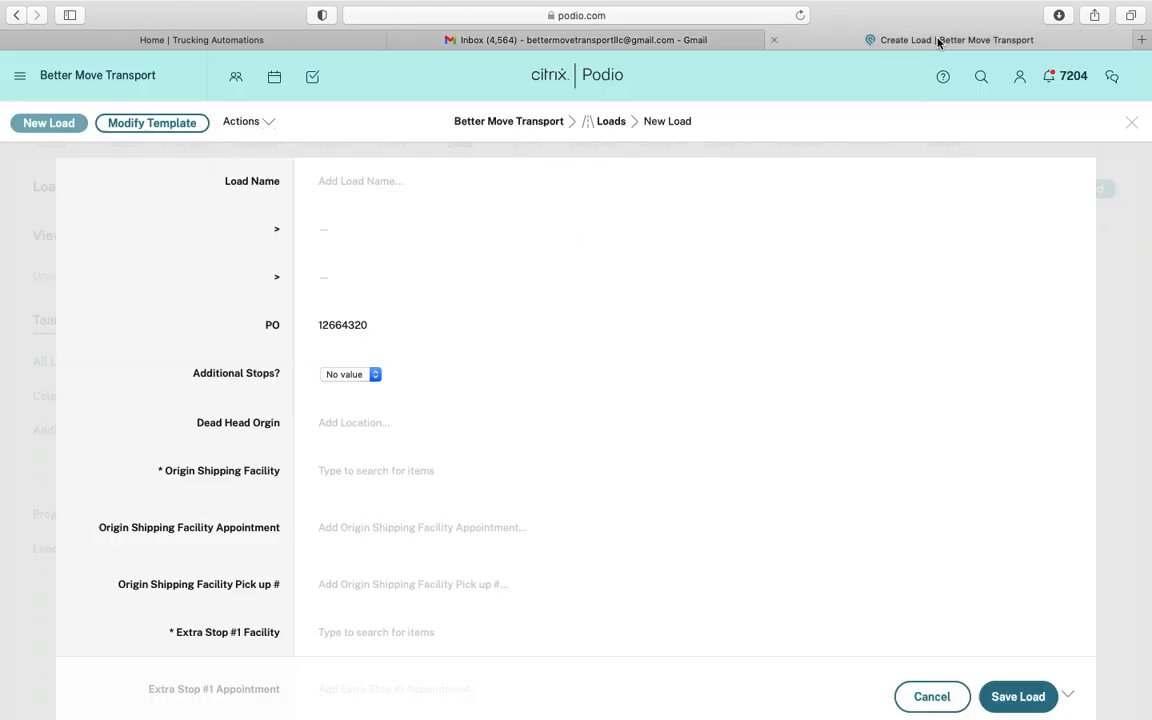
pyautogui.click(350, 374)
pyautogui.click(345, 400)
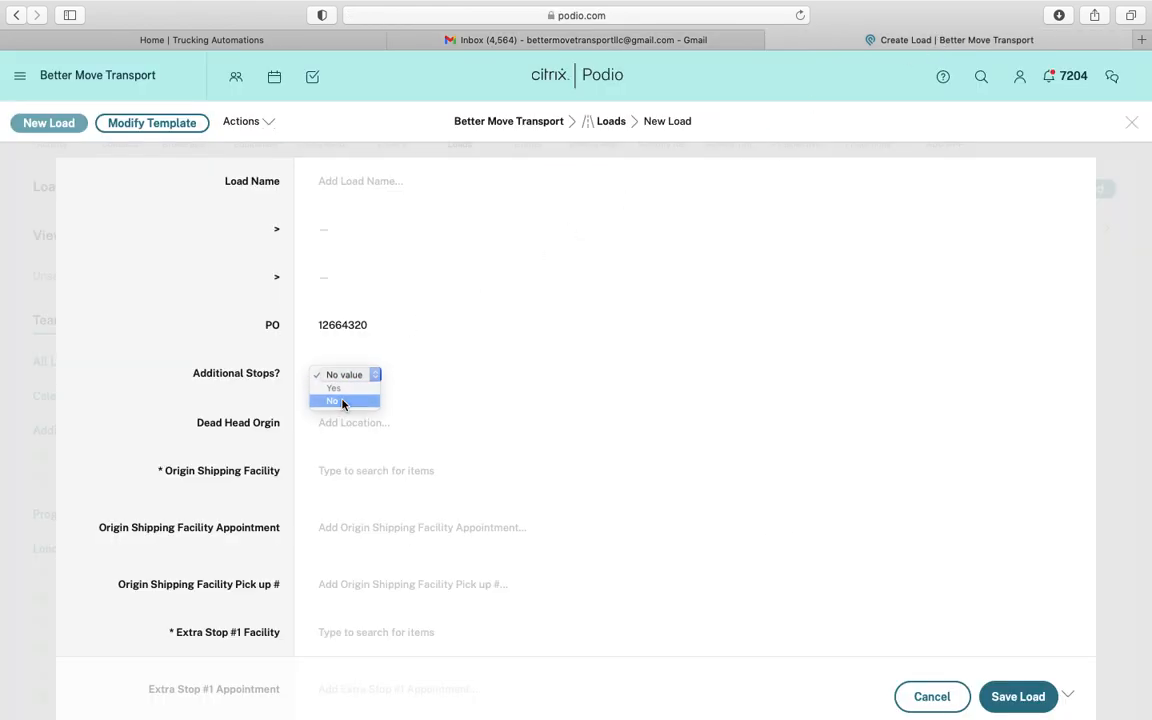
pyautogui.click(352, 422)
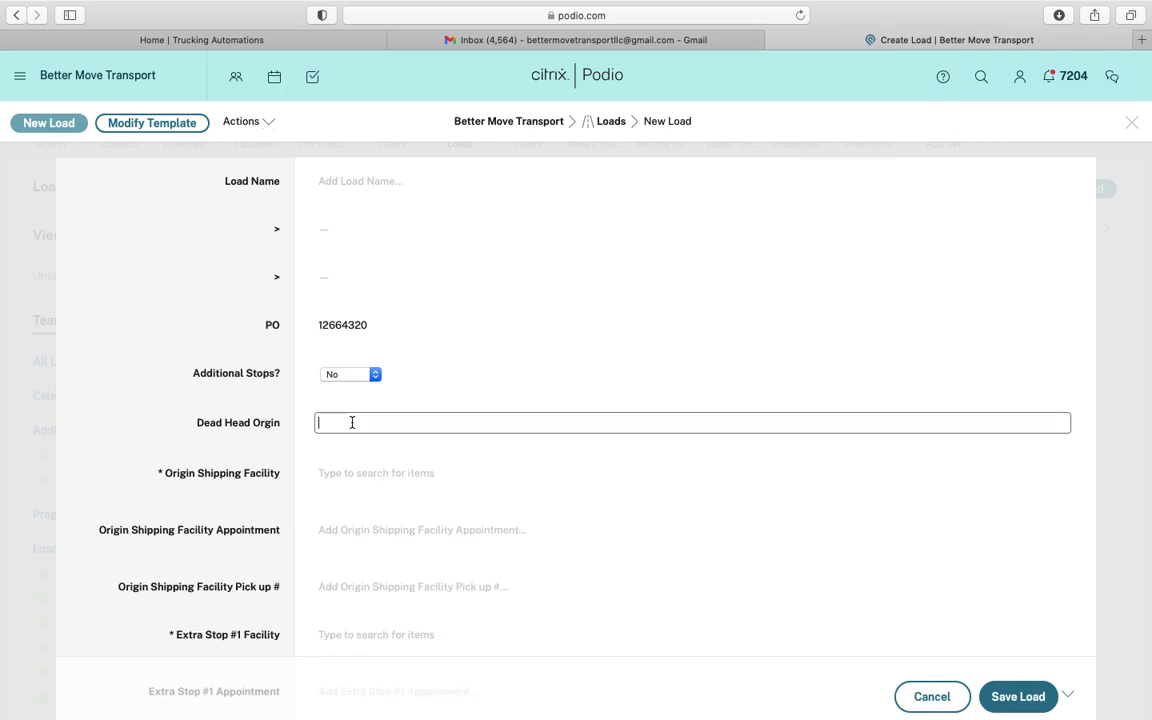
pyautogui.write('charlotte')
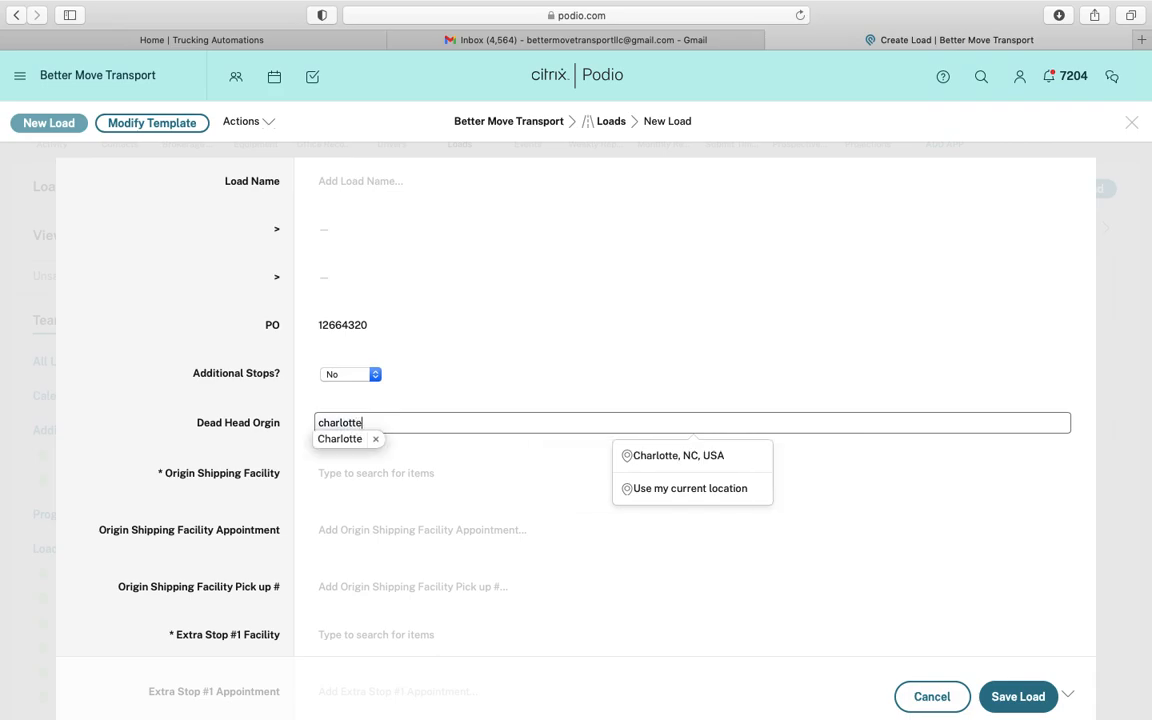
pyautogui.click(664, 455)
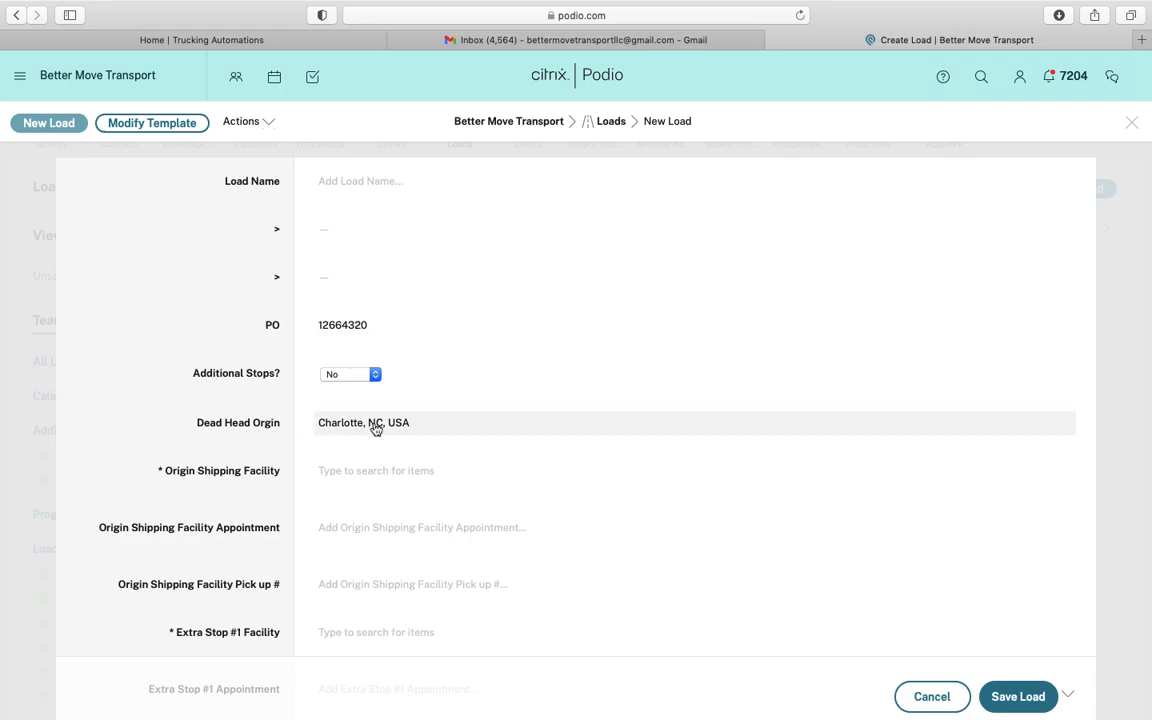
# Save the new load as record 12664320
pyautogui.click(1003, 696)
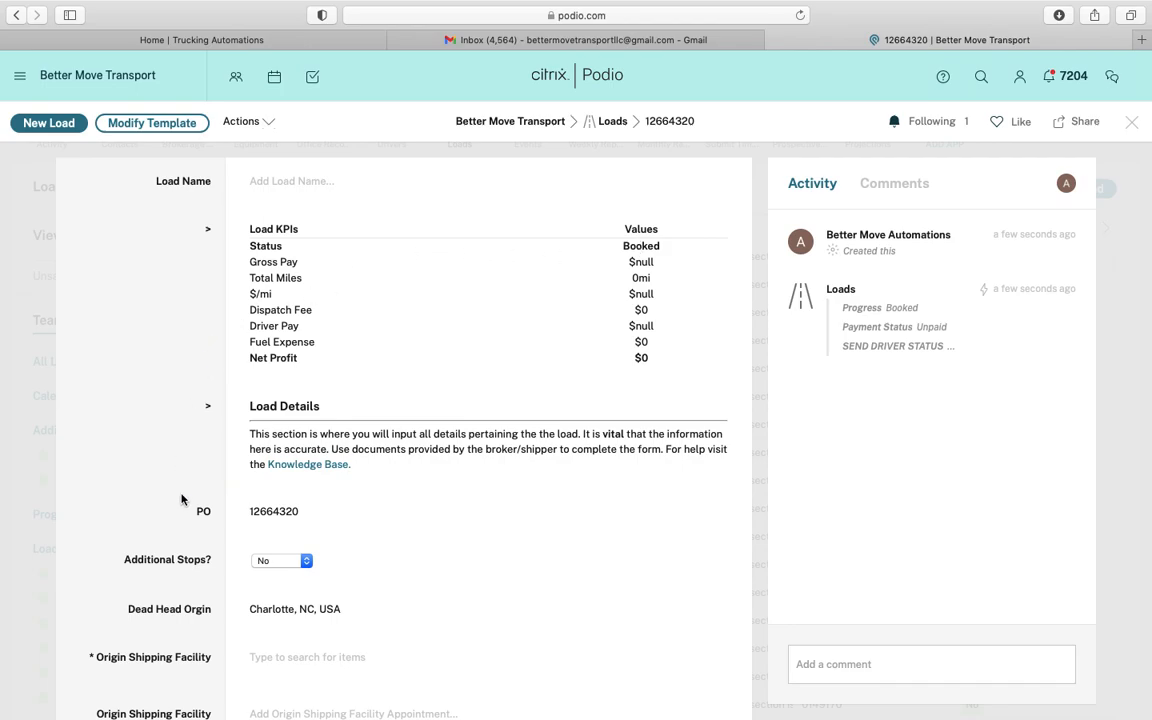
pyautogui.scroll(-3, 181, 500)
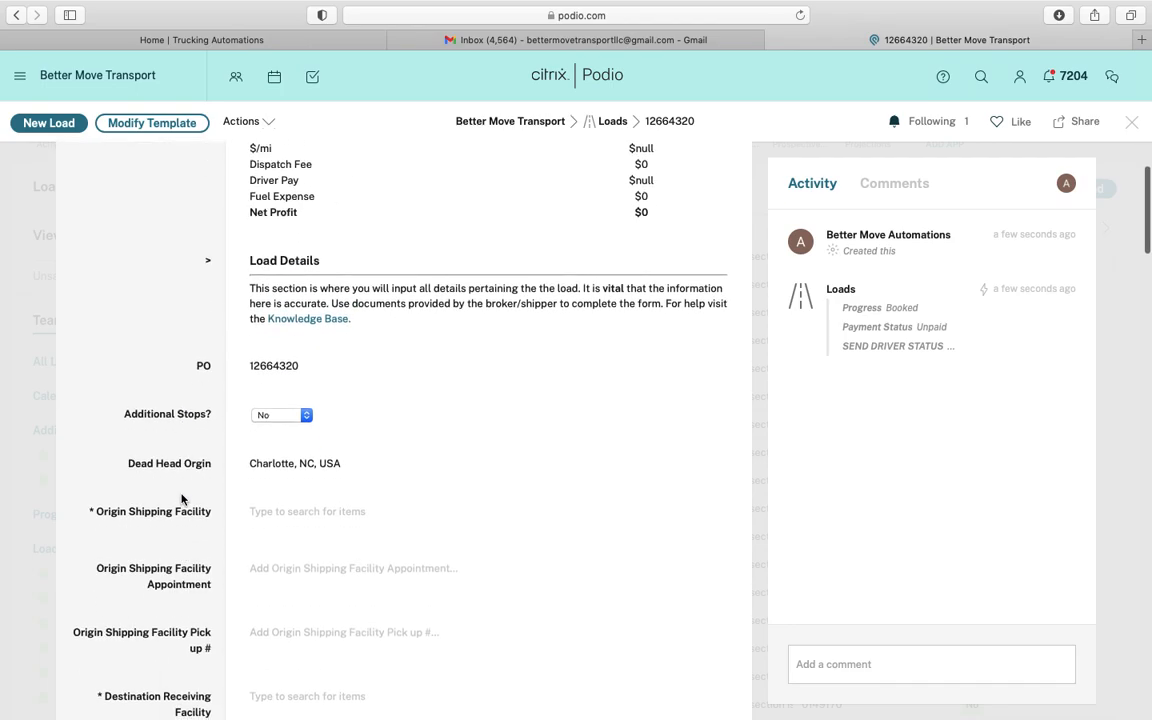
pyautogui.scroll(1, 181, 500)
pyautogui.scroll(-2, 181, 500)
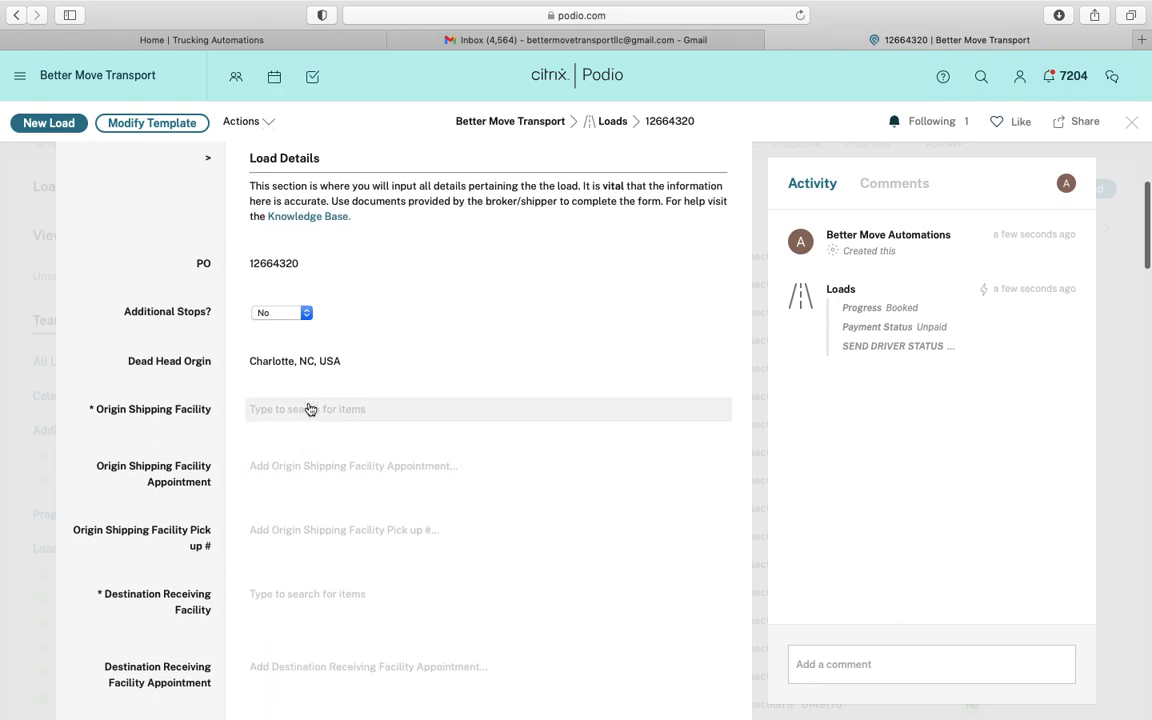
# Search Origin Shipping Facility for 'Highland Bakery', copied from the rate confirmation's pickup shipper
pyautogui.click(310, 409)
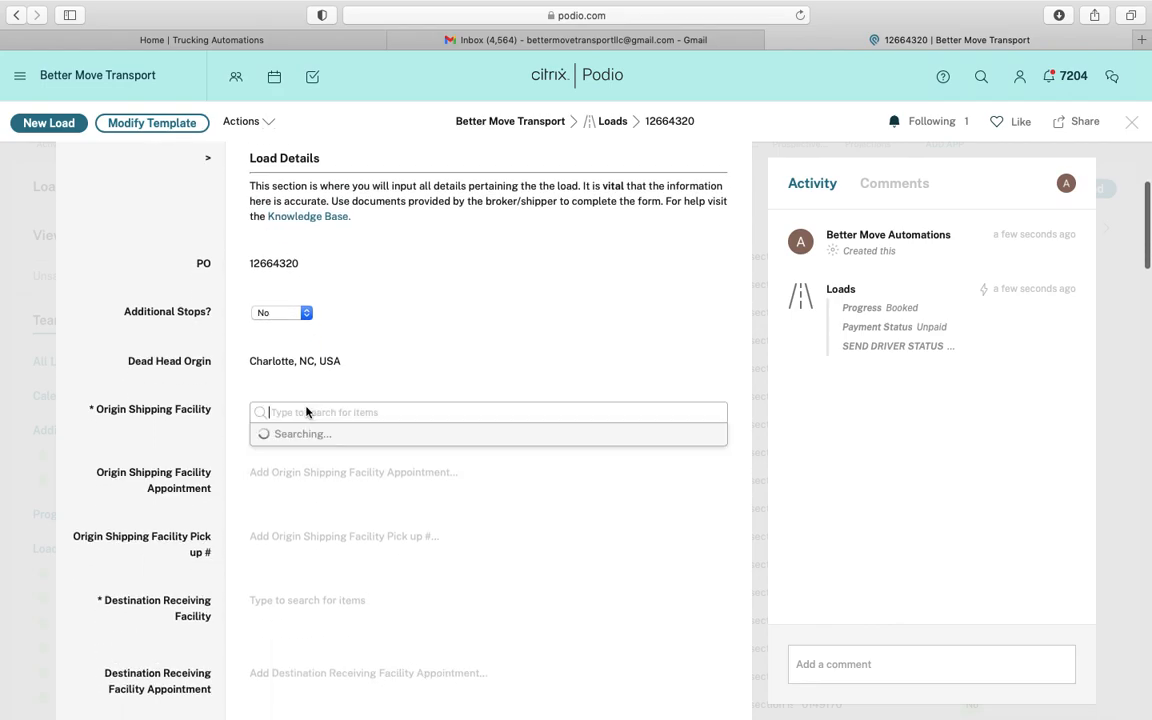
pyautogui.click(637, 42)
pyautogui.scroll(-10, 359, 478)
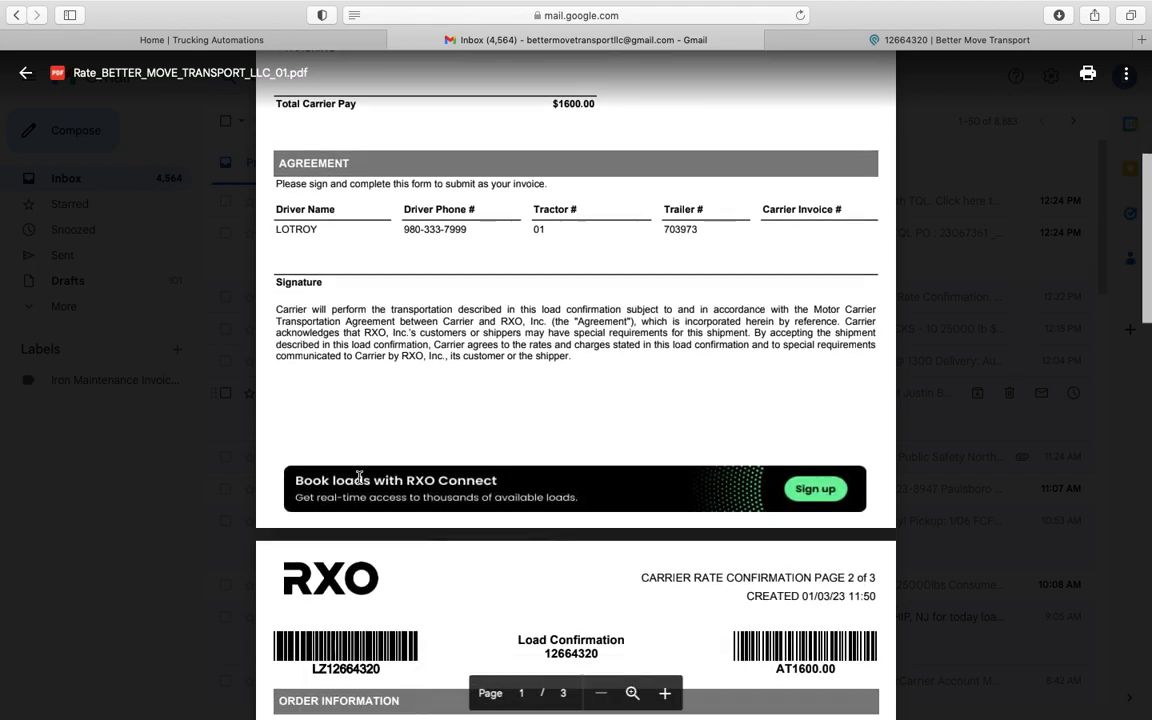
pyautogui.scroll(-1, 359, 478)
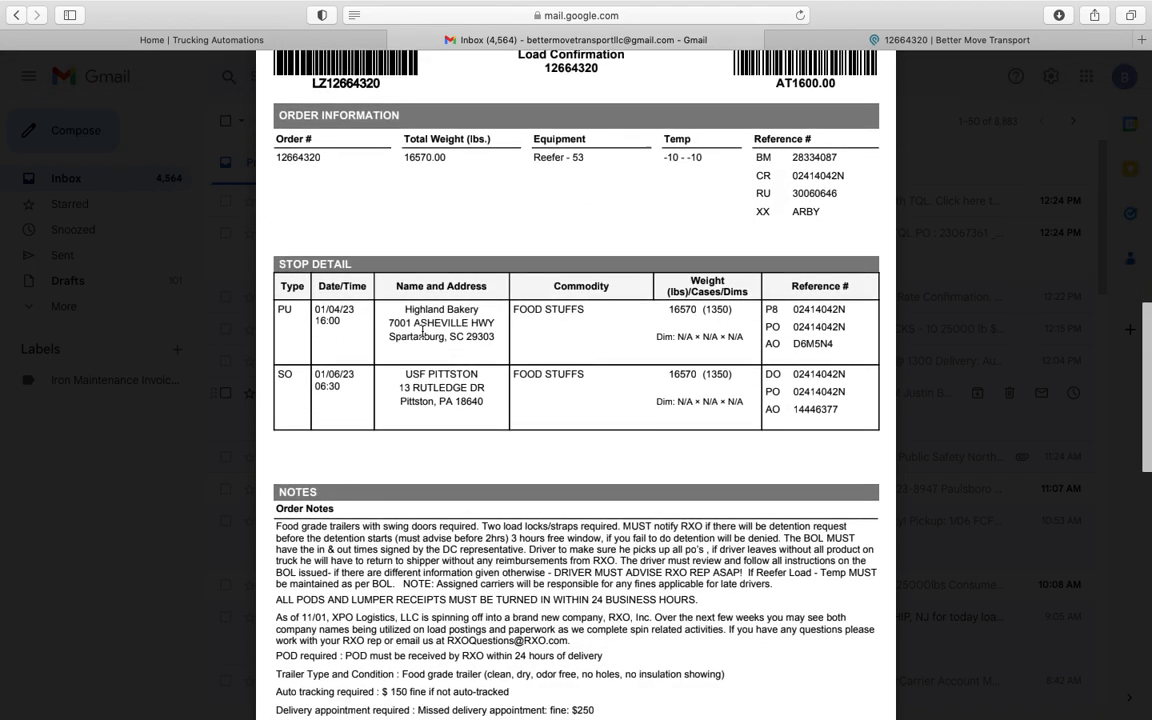
pyautogui.moveTo(405, 310); pyautogui.dragTo(477, 309)
pyautogui.press('super+c')
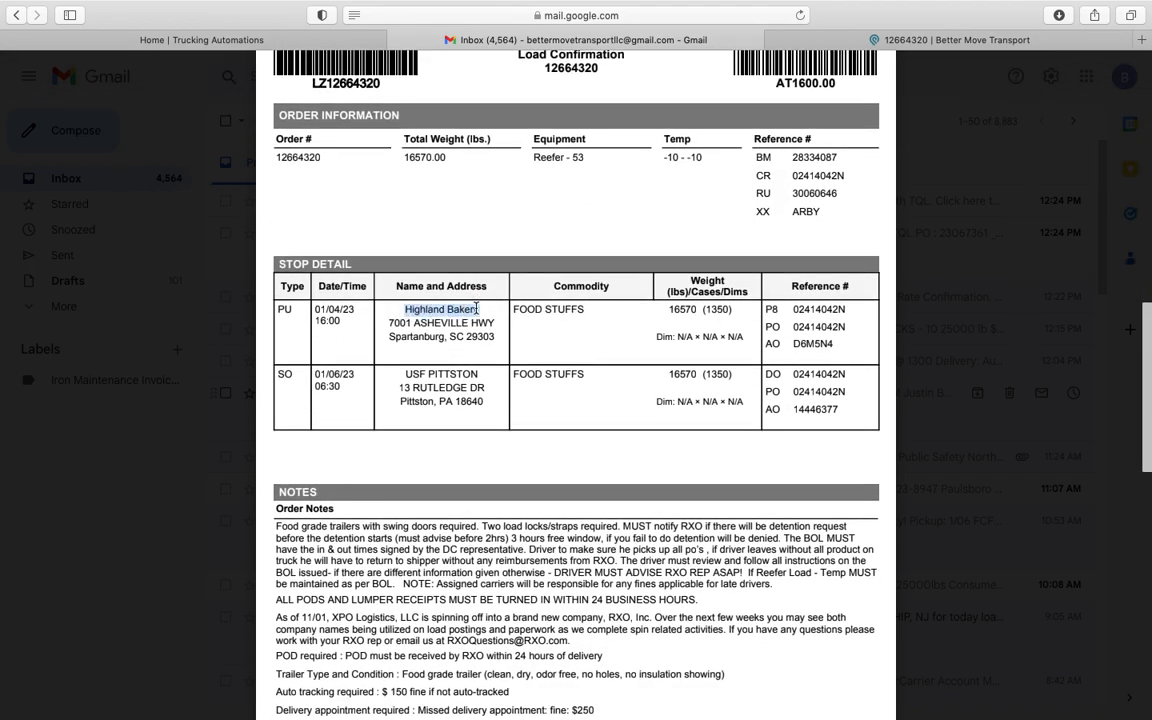
pyautogui.click(815, 42)
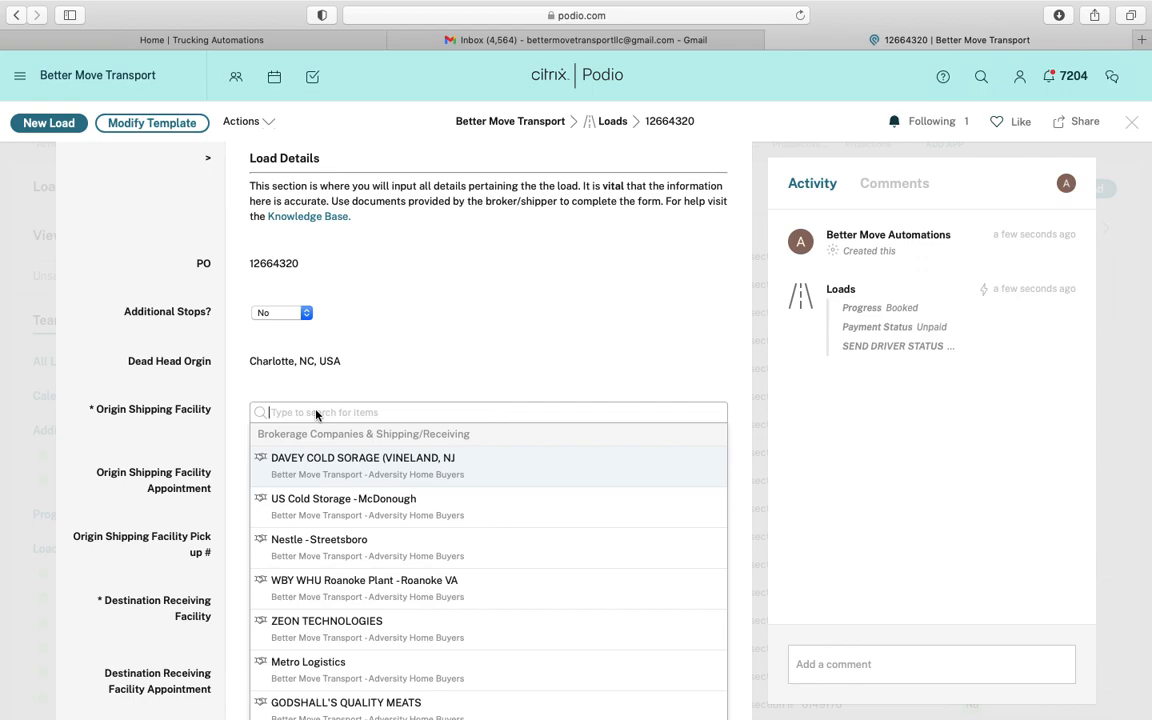
pyautogui.press('super+v')
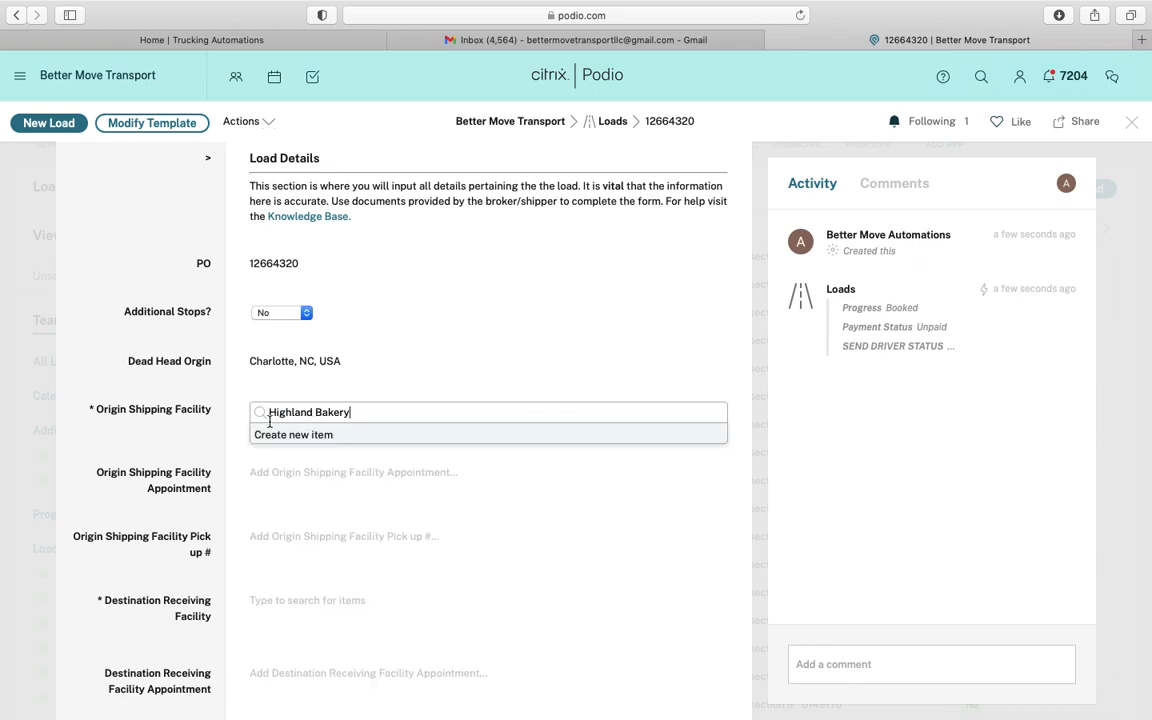
# Create a new company 'Highland Bakery' with category Shipping Facility
pyautogui.click(272, 435)
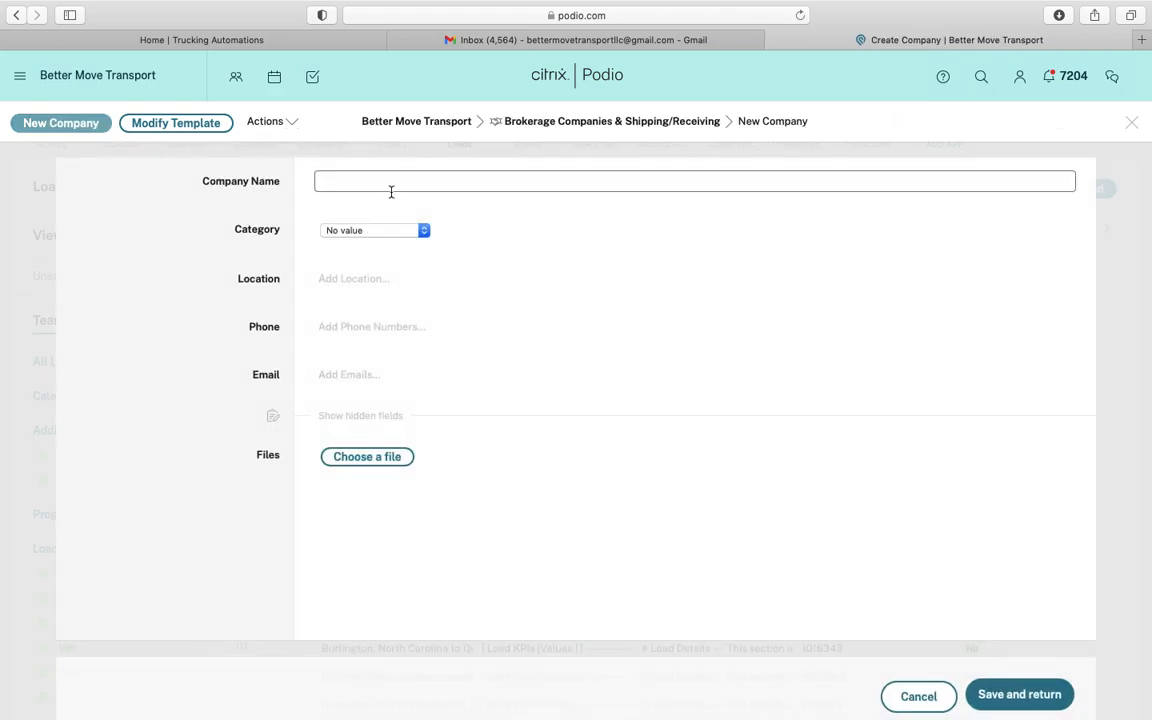
pyautogui.press('super+v')
pyautogui.click(268, 217)
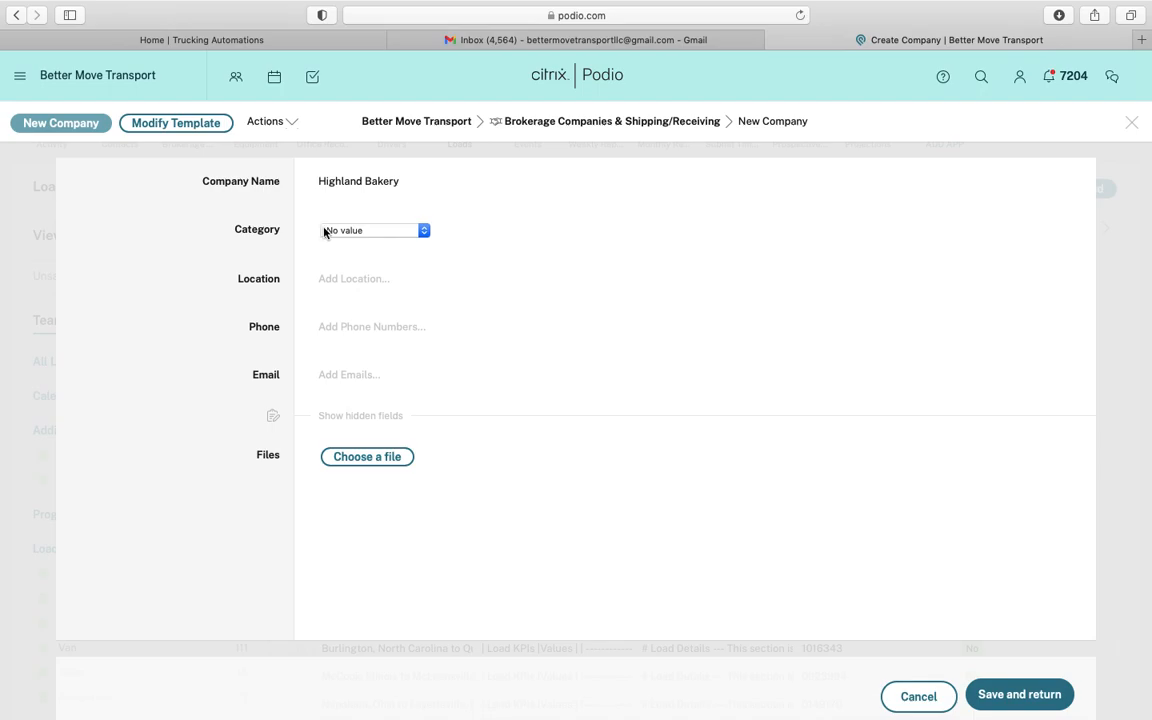
pyautogui.click(338, 229)
pyautogui.click(343, 260)
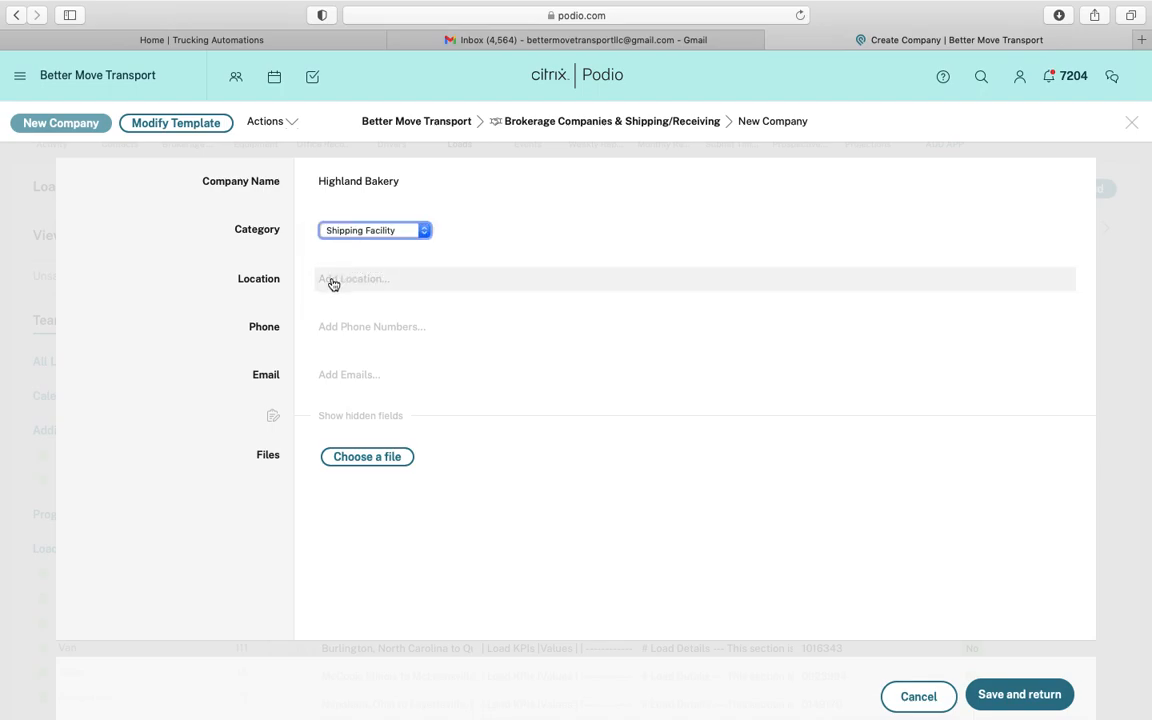
# Set its Location to 7001 Asheville Hwy, Spartanburg, SC 29303, USA from the rate confirmation
pyautogui.click(333, 279)
pyautogui.press('super+v')
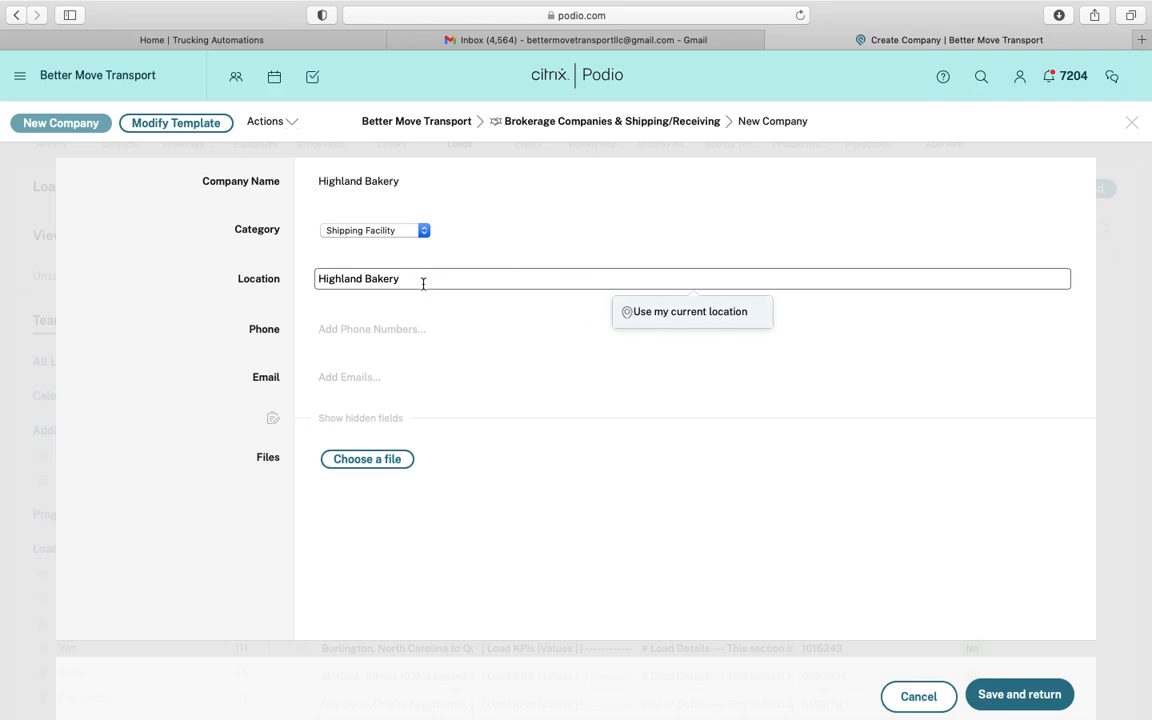
pyautogui.press('super+a')
pyautogui.press('BackSpace')
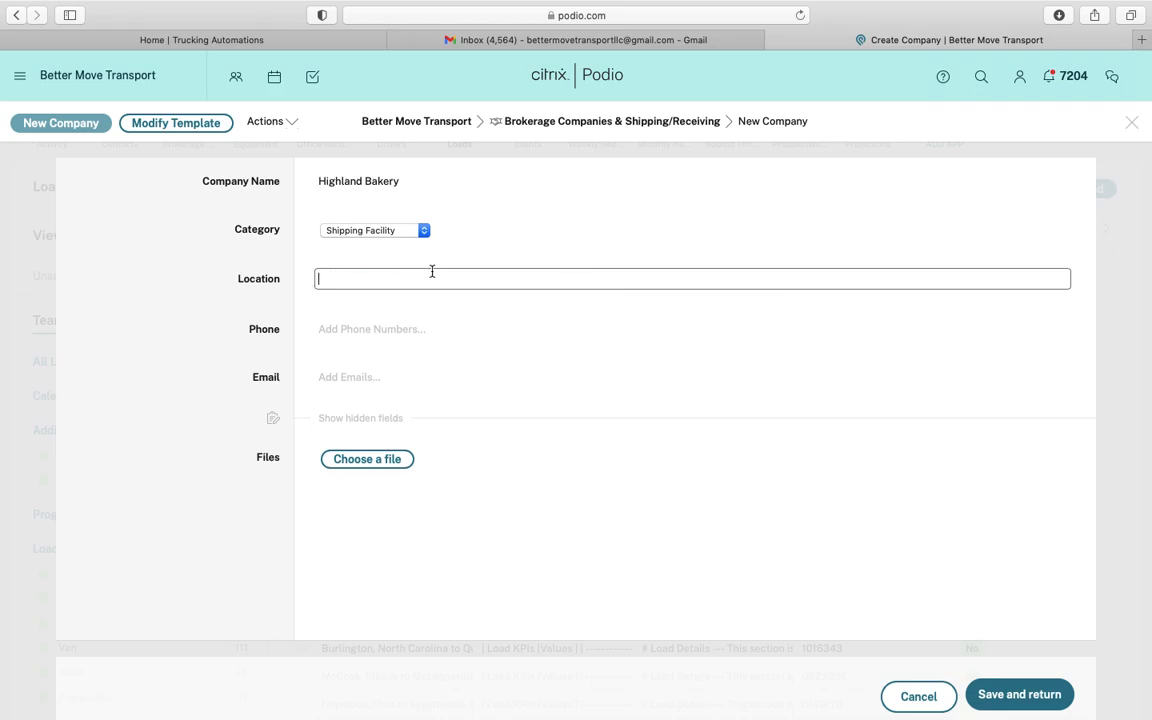
pyautogui.click(668, 38)
pyautogui.moveTo(390, 325); pyautogui.dragTo(488, 338)
pyautogui.press('super+c')
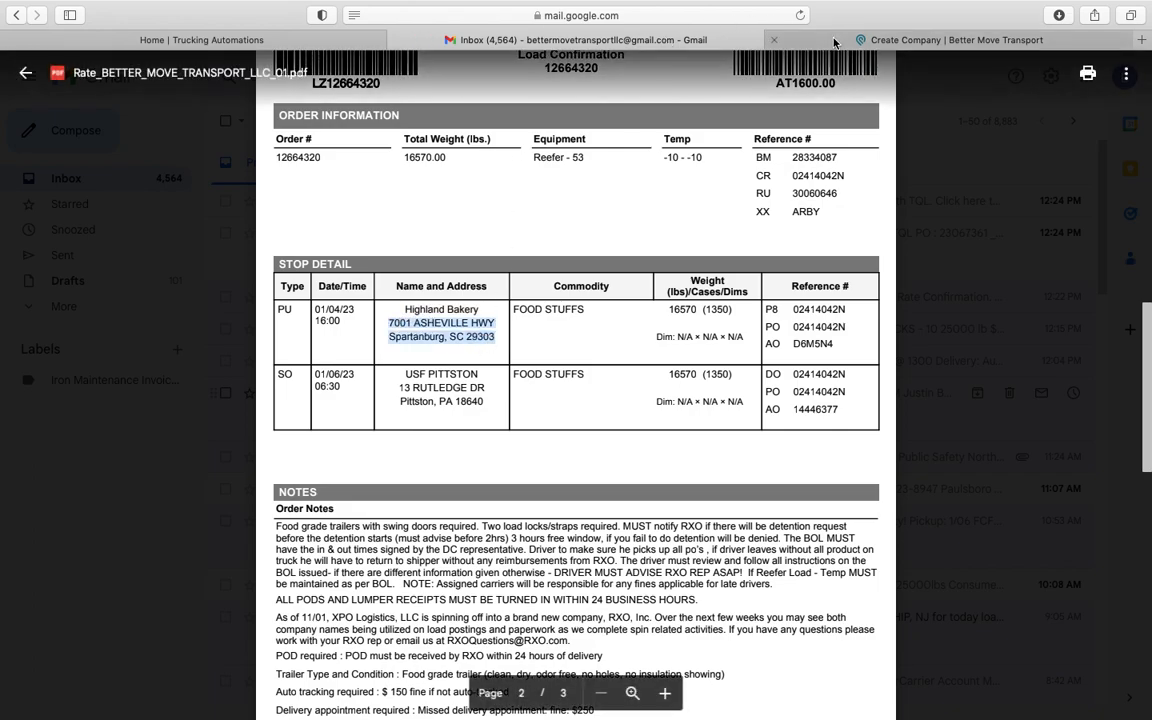
pyautogui.click(956, 39)
pyautogui.press('super+v')
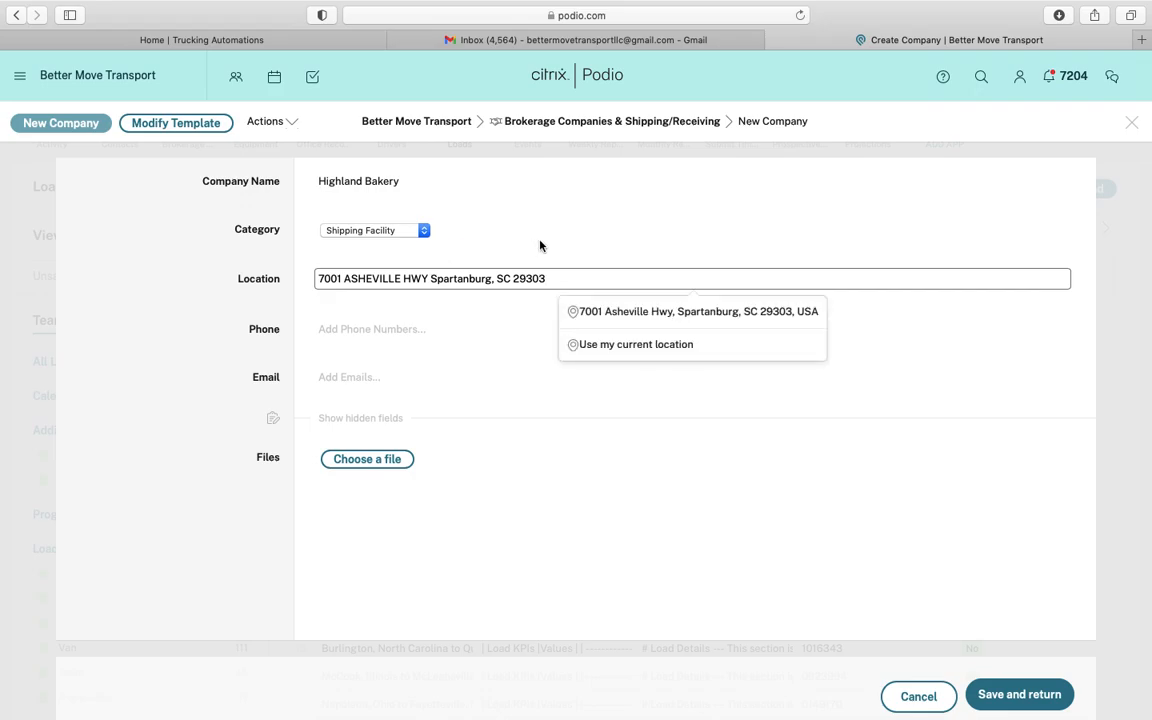
pyautogui.click(630, 311)
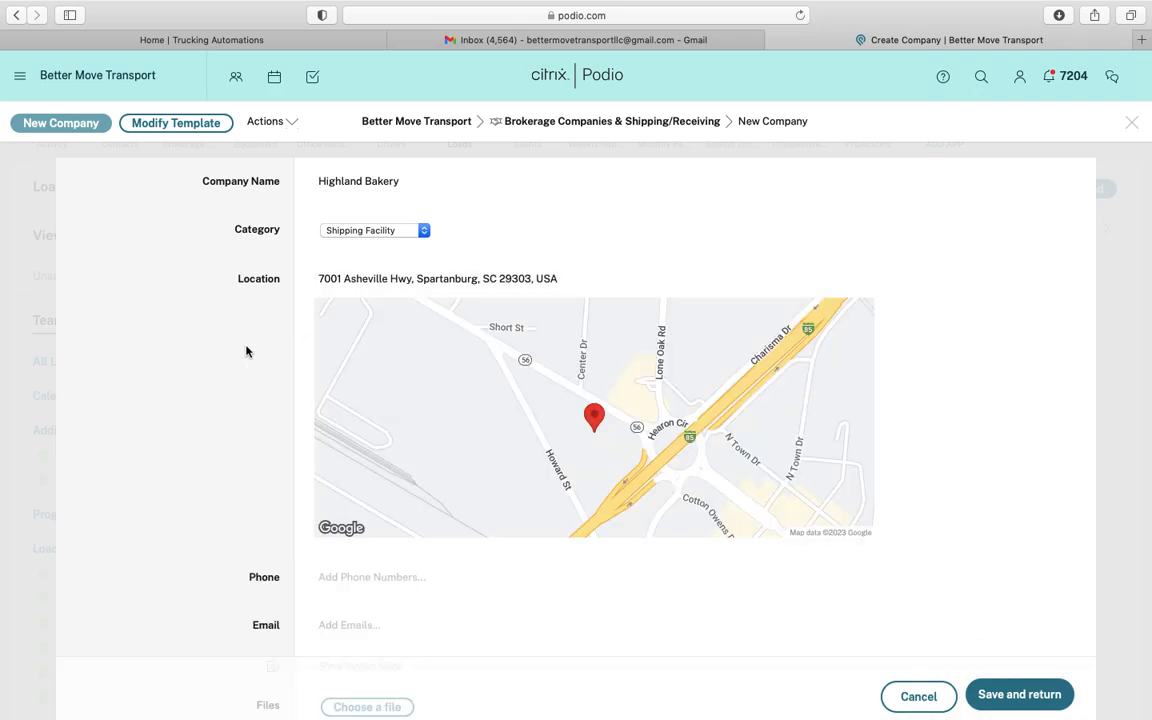
pyautogui.click(547, 40)
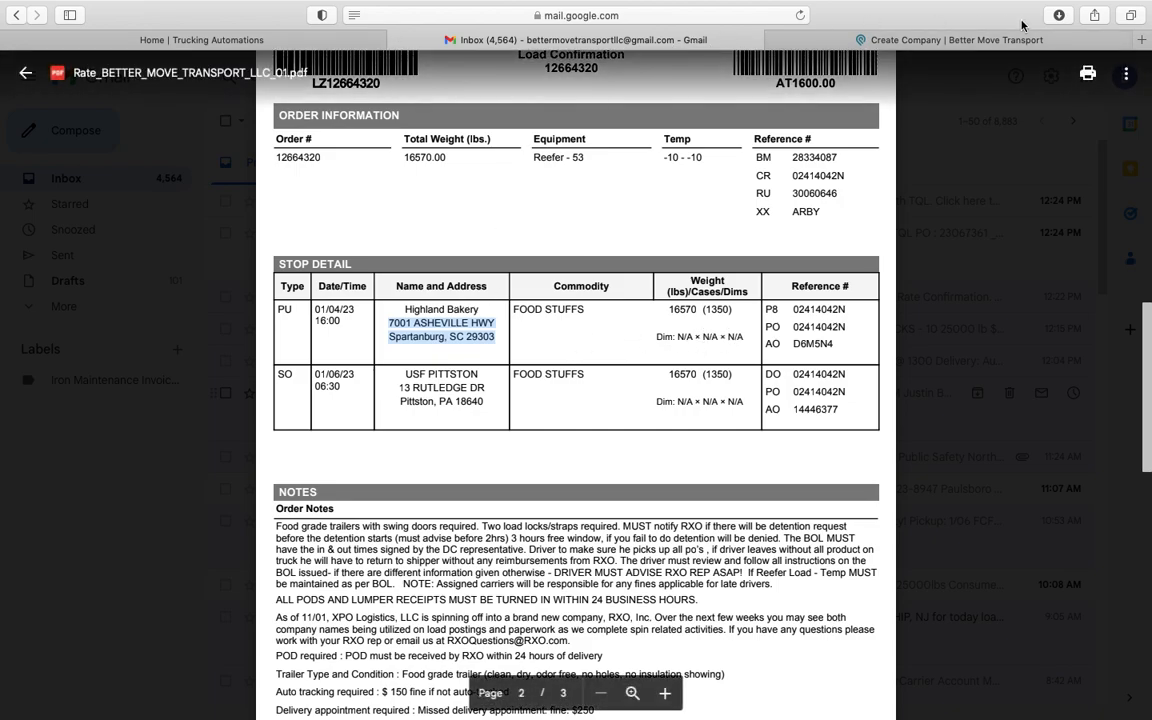
pyautogui.click(1141, 40)
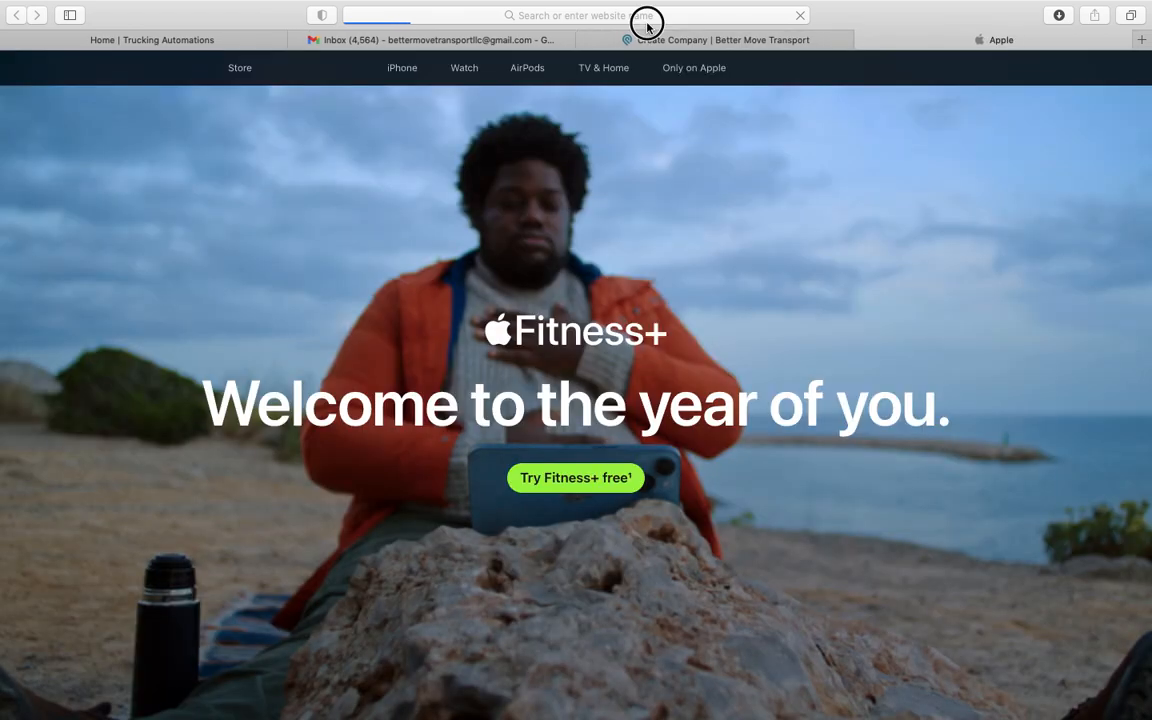
pyautogui.click(646, 20)
pyautogui.press('super+v')
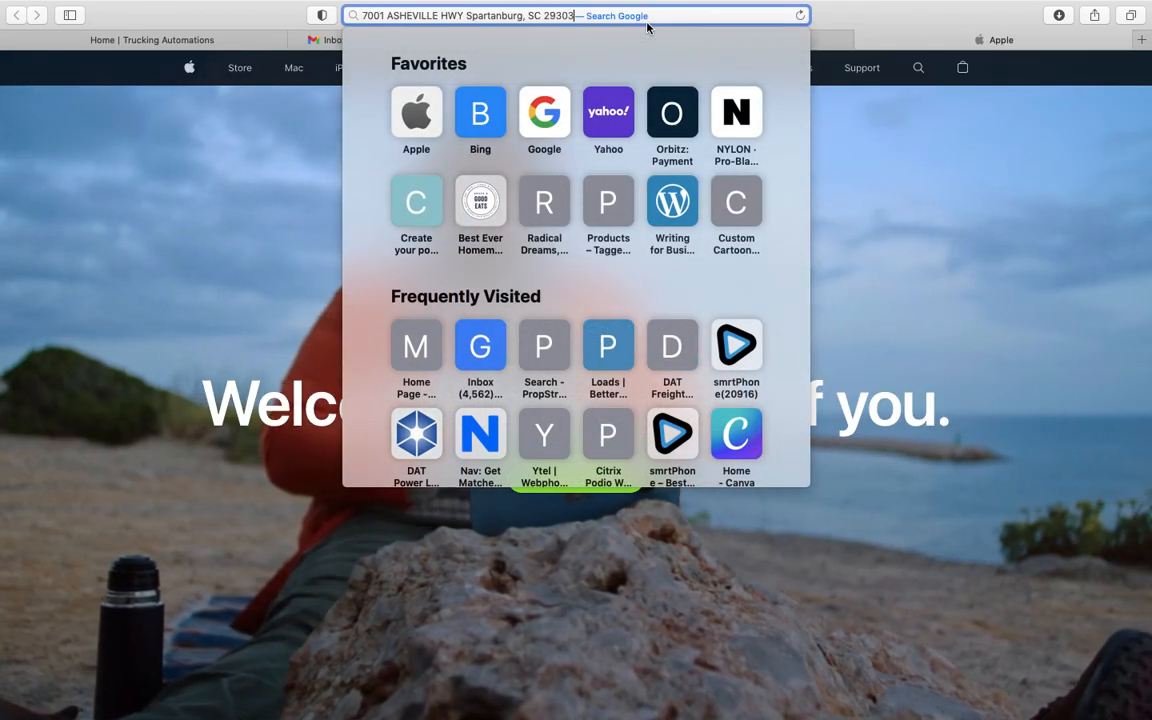
pyautogui.press('Return')
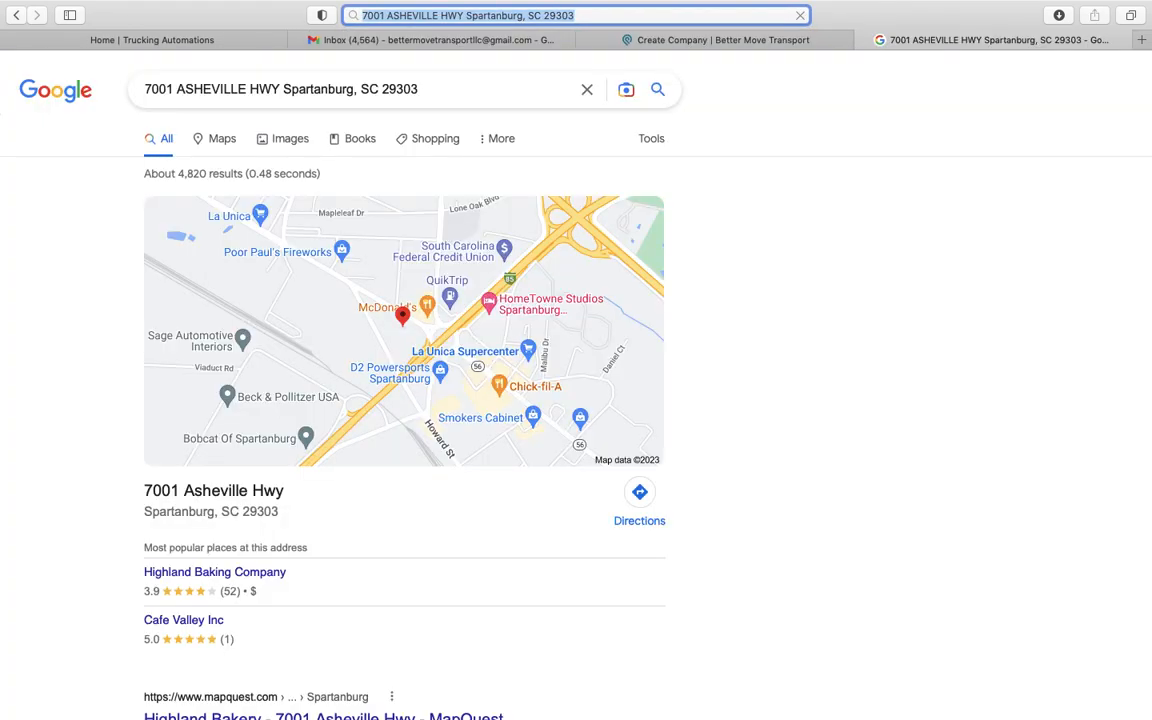
pyautogui.click(215, 577)
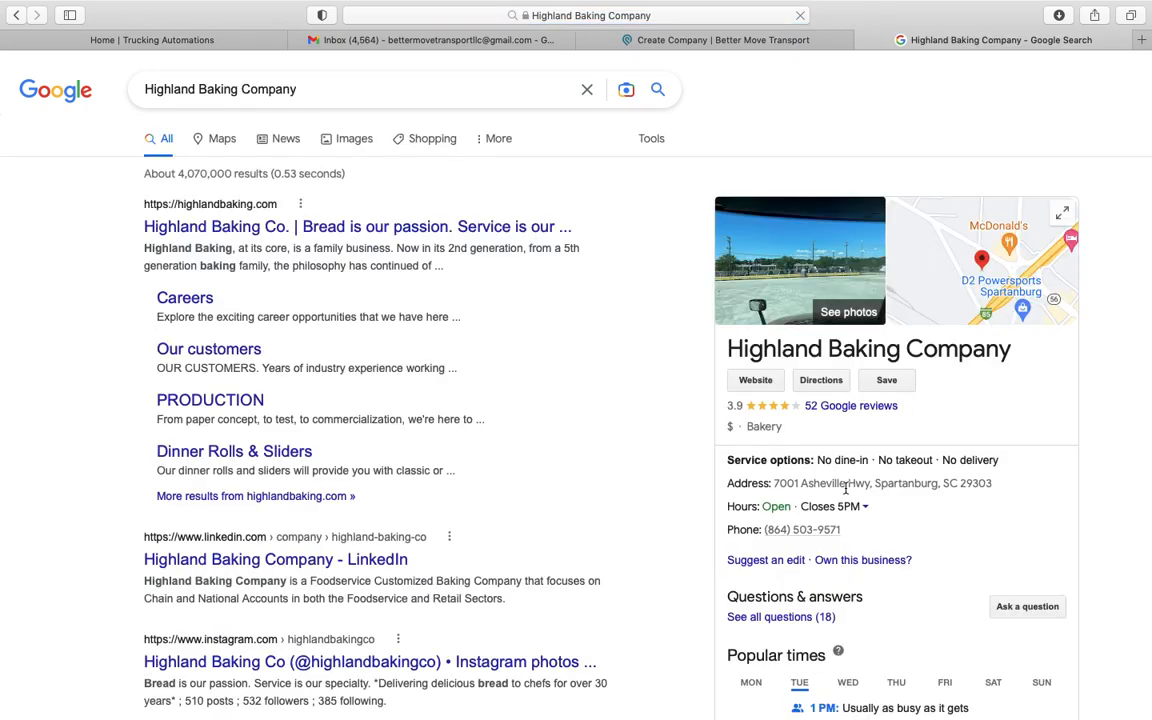
pyautogui.moveTo(843, 532); pyautogui.dragTo(764, 527)
pyautogui.press('super+c')
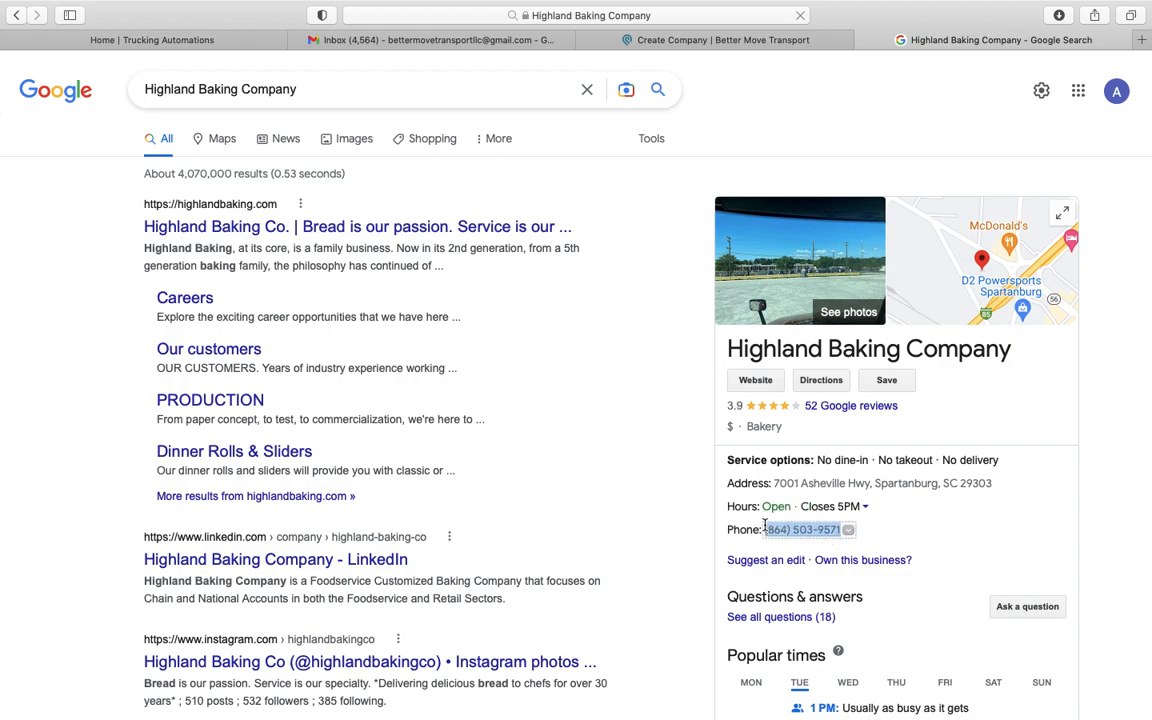
# Add that number as Highland Bakery's work phone and save the company
pyautogui.click(671, 39)
pyautogui.click(388, 578)
pyautogui.press('super+v')
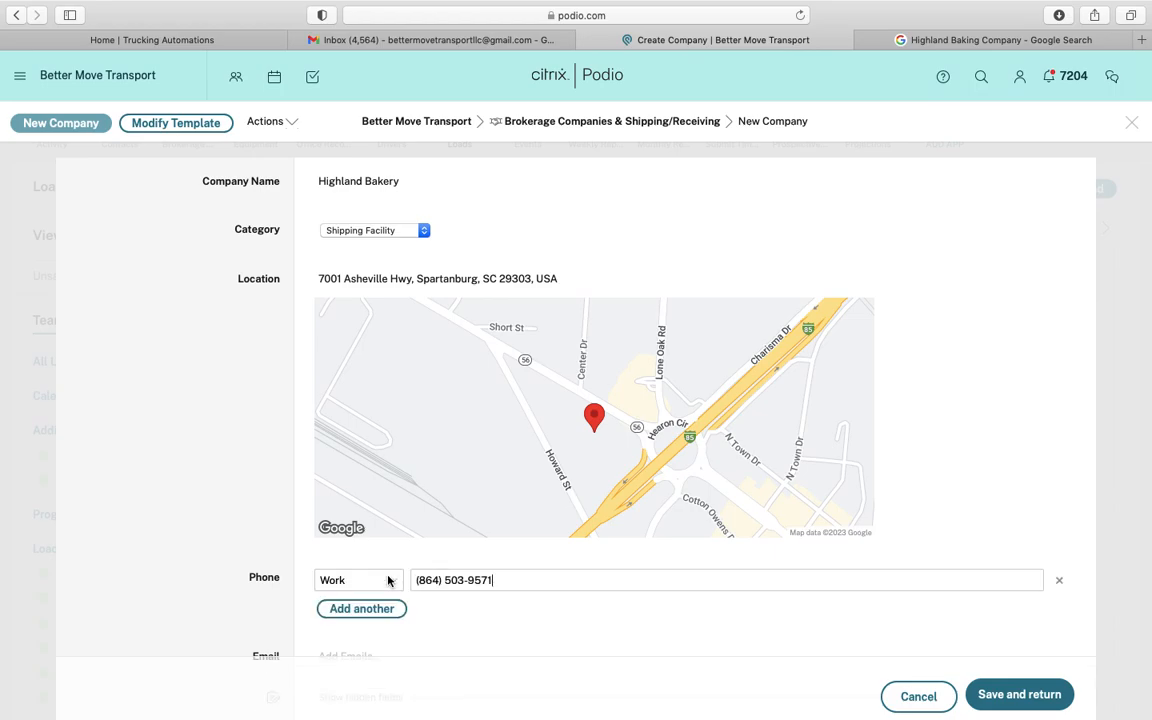
pyautogui.click(255, 485)
pyautogui.scroll(-2, 253, 541)
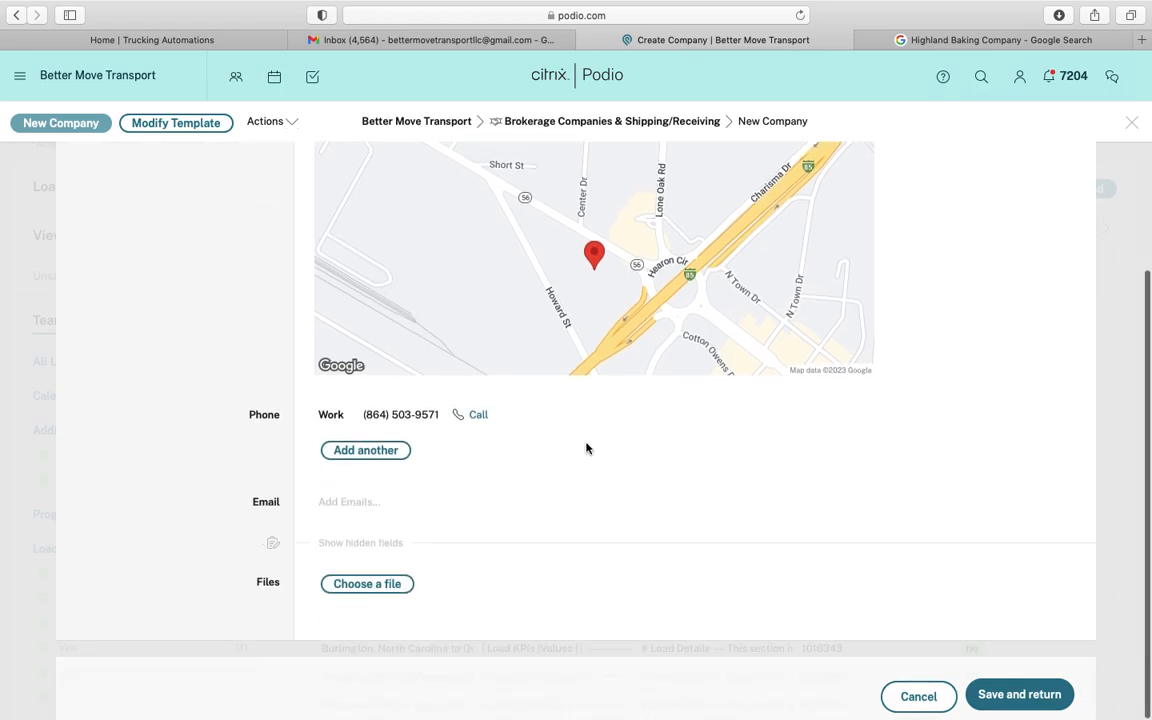
pyautogui.click(1010, 695)
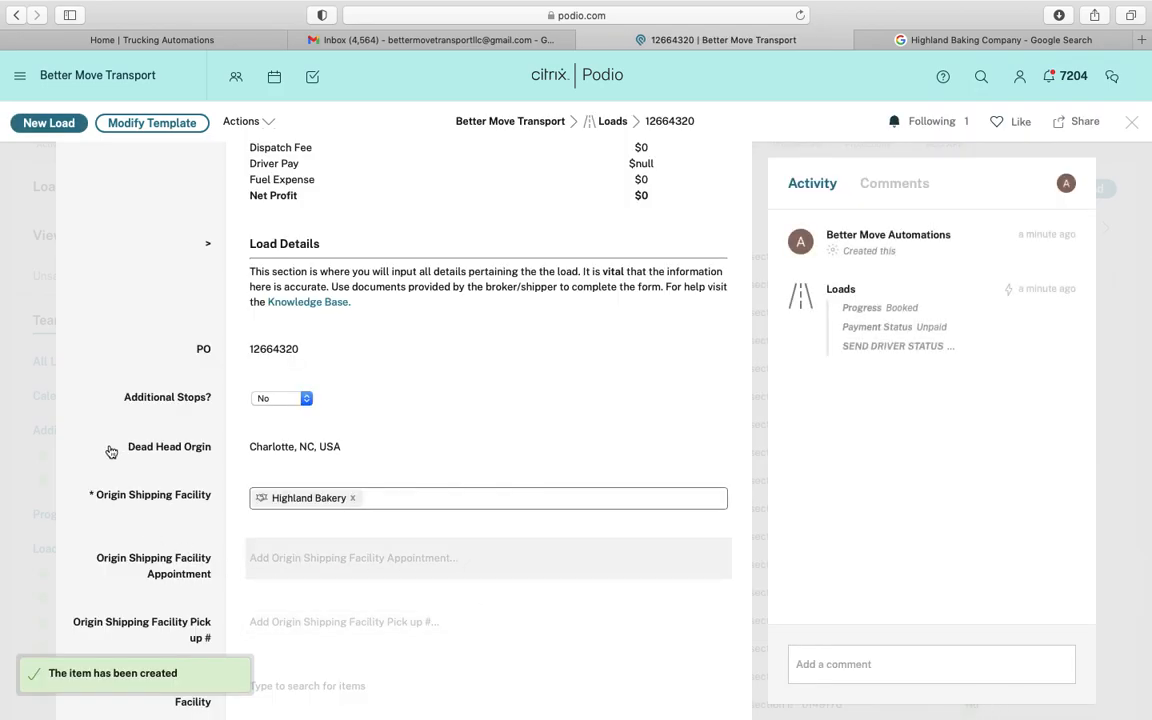
# Commit Highland Bakery as origin facility, triggering the 74.4 mi deadhead and 1 hour 22 mins drive calculation
pyautogui.scroll(-3, 116, 462)
pyautogui.click(151, 362)
pyautogui.scroll(-2, 151, 364)
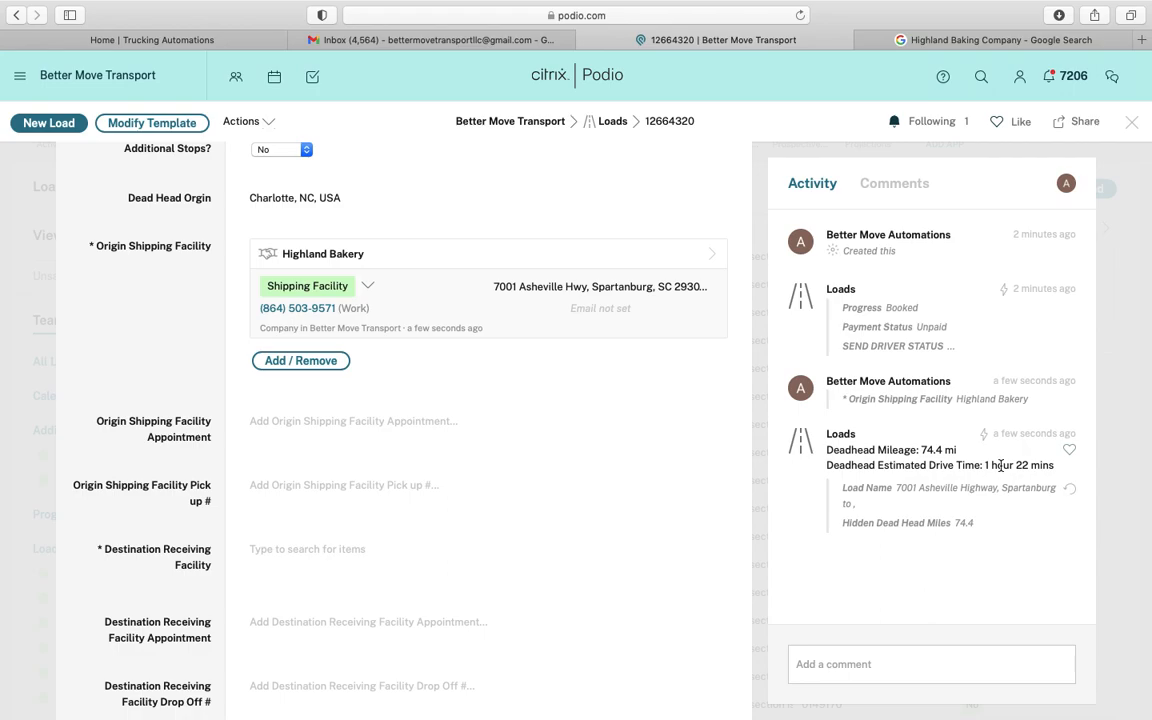
pyautogui.scroll(-2, 555, 467)
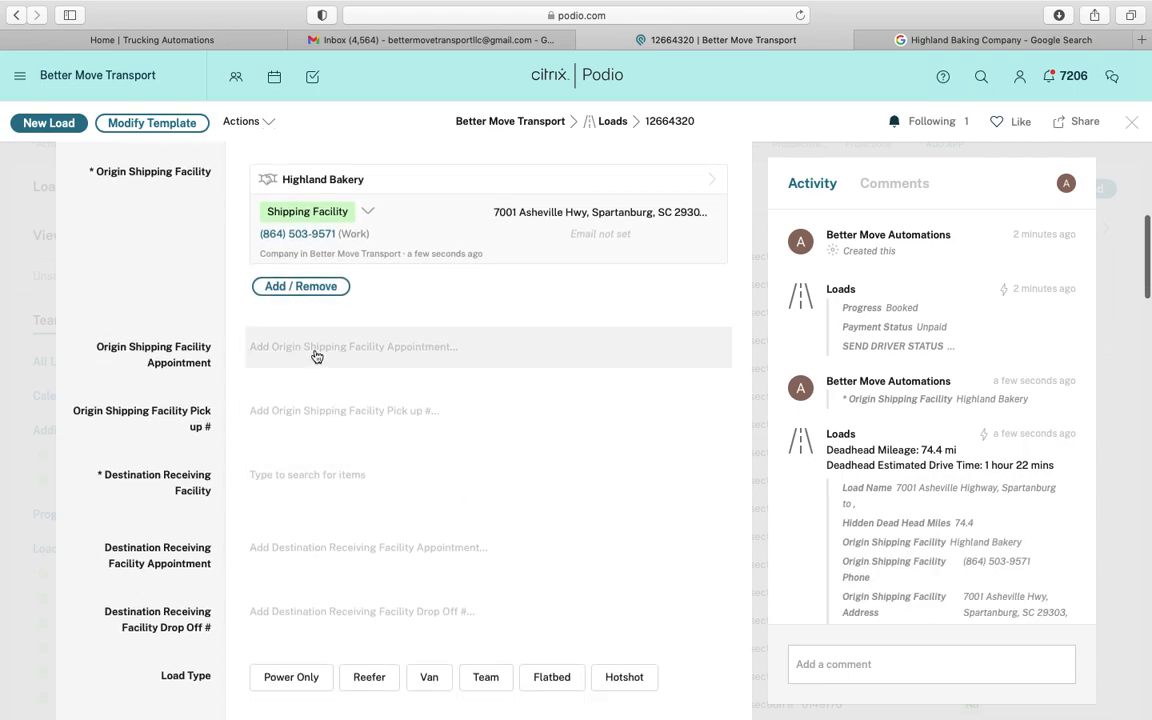
# Set the origin appointment to 4 January 2023 at 04:00 PM, matching the 16:00 pickup
pyautogui.click(316, 355)
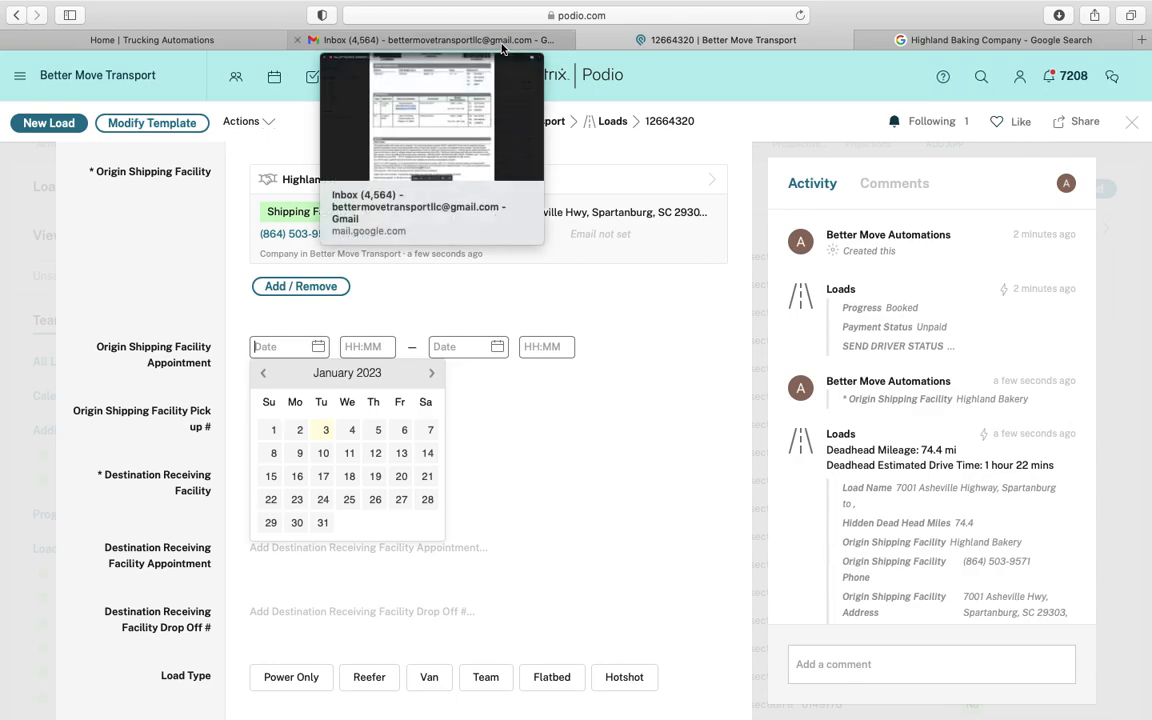
pyautogui.click(502, 40)
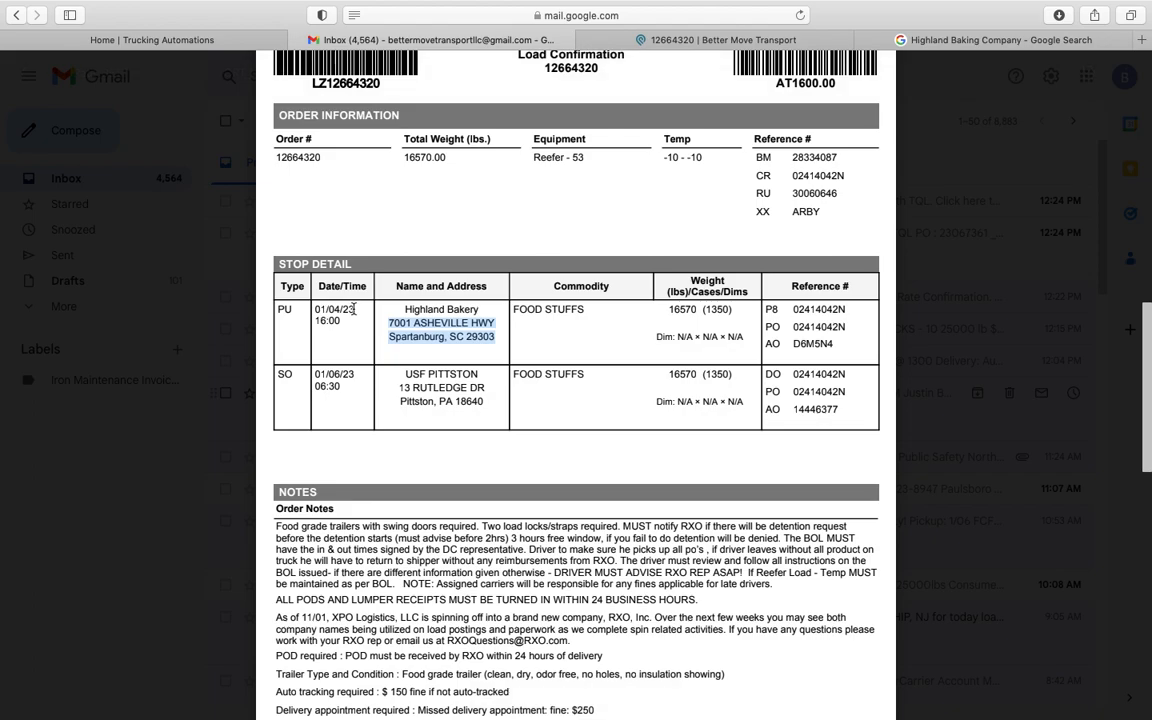
pyautogui.doubleClick(322, 320)
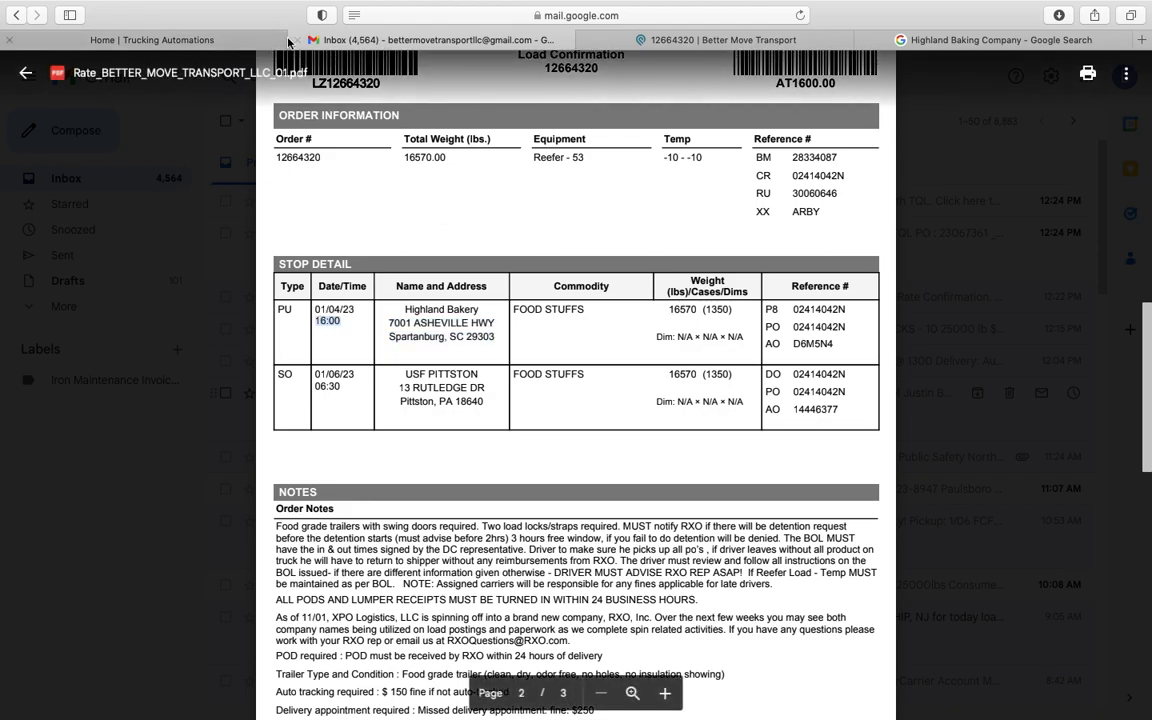
pyautogui.click(676, 40)
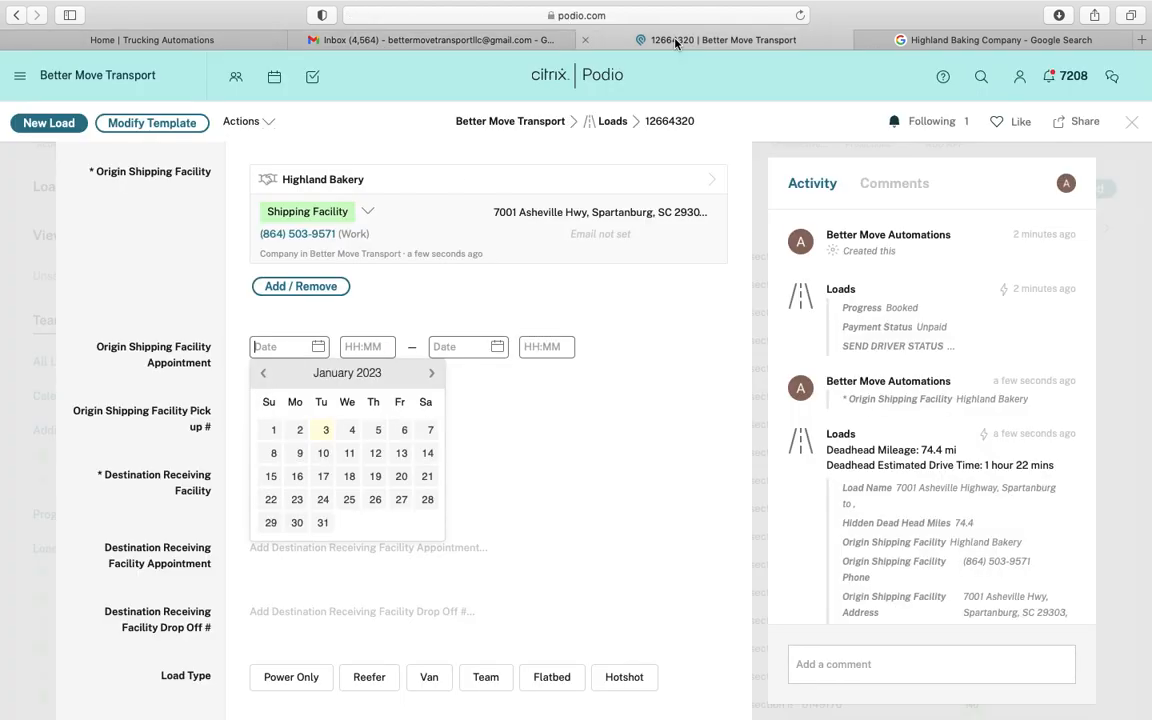
pyautogui.click(354, 430)
pyautogui.click(374, 347)
pyautogui.write('4:00 PM')
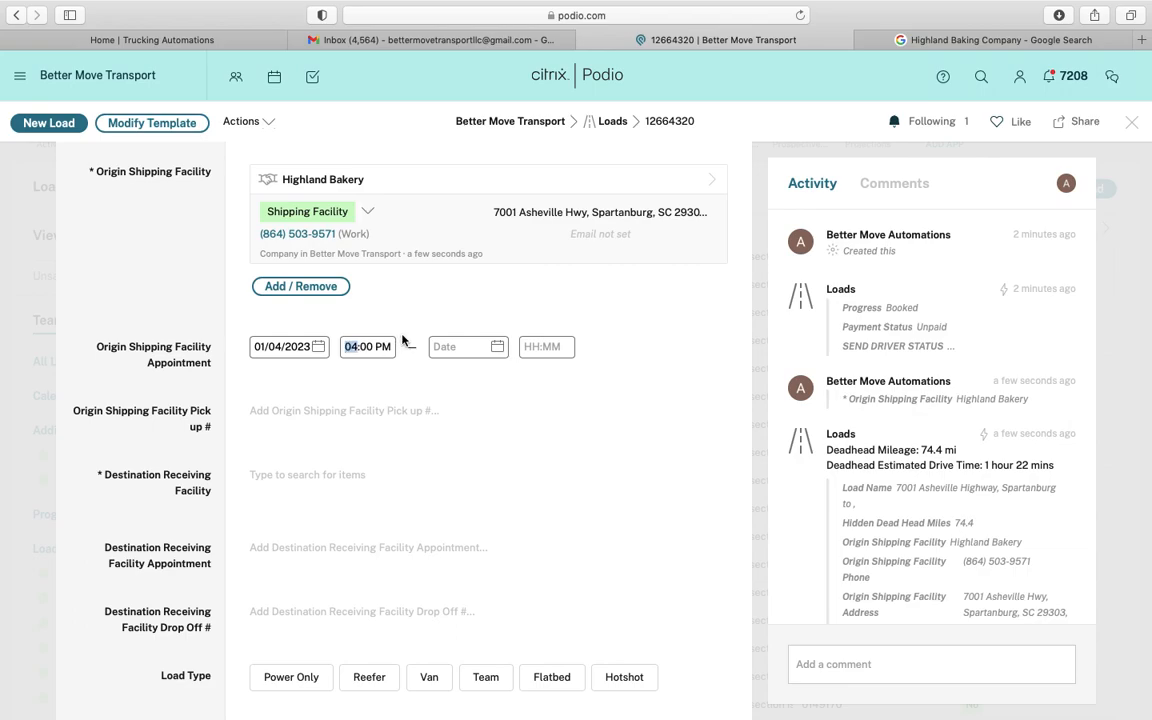
pyautogui.click(365, 305)
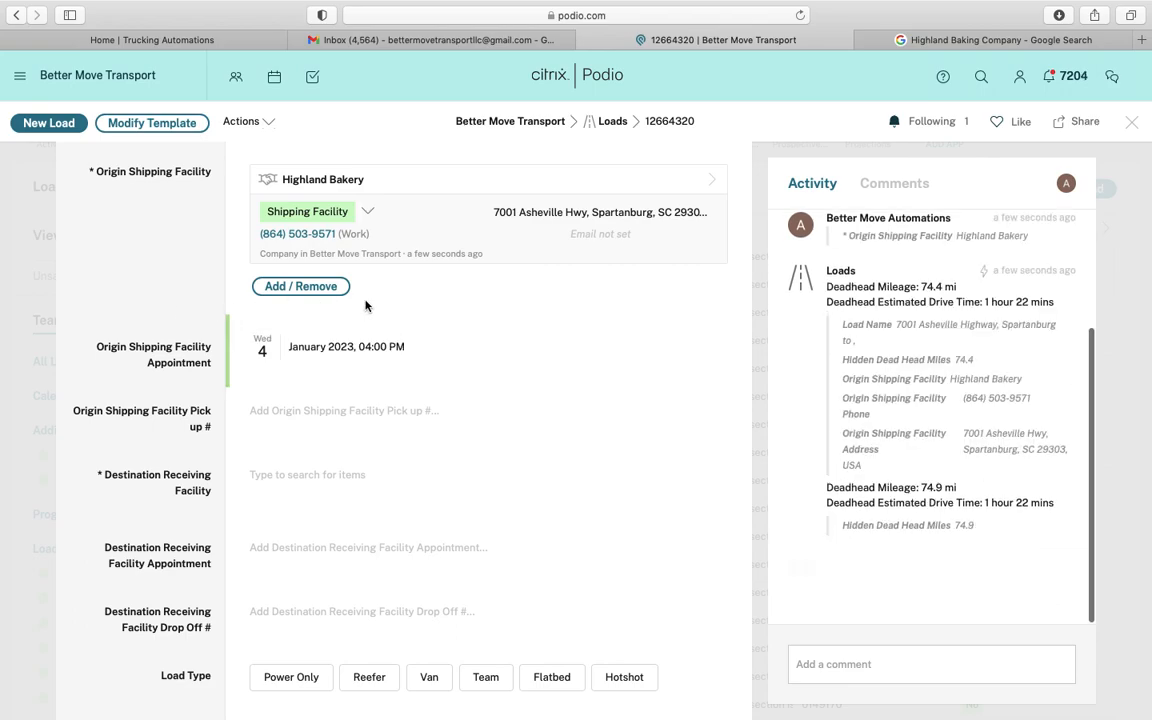
# Clear the appointment's auto-filled end date and time, keeping only the start
pyautogui.click(363, 343)
pyautogui.click(455, 347)
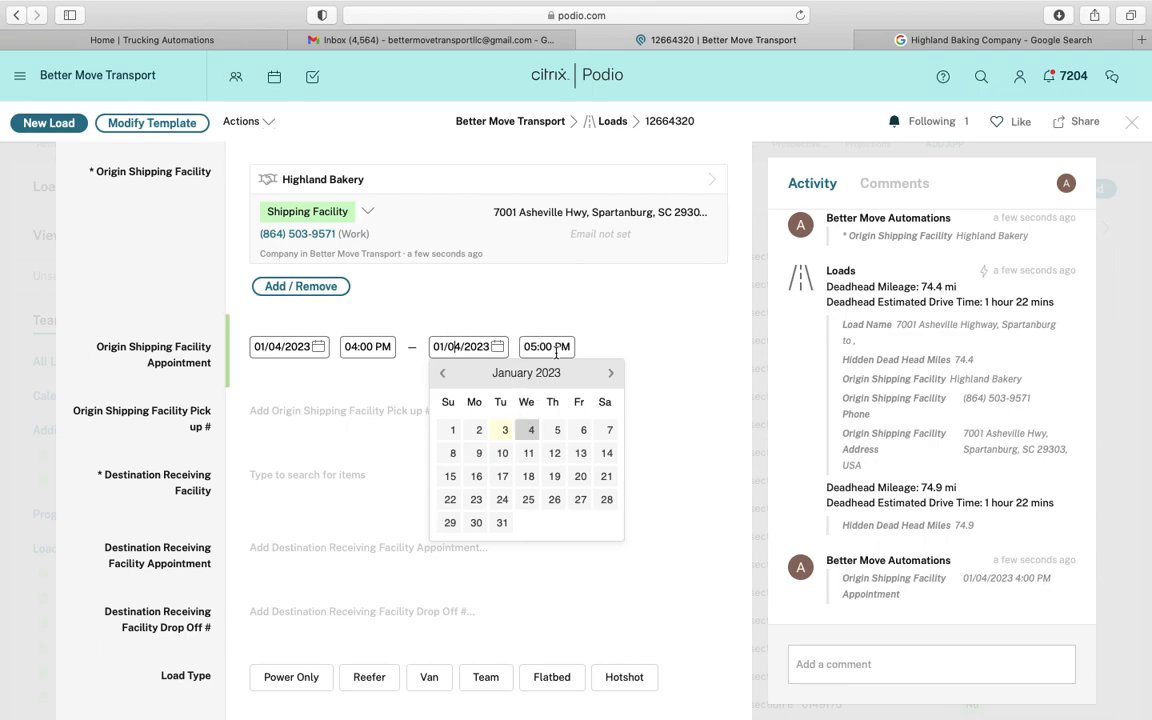
pyautogui.tripleClick(473, 345)
pyautogui.press('BackSpace')
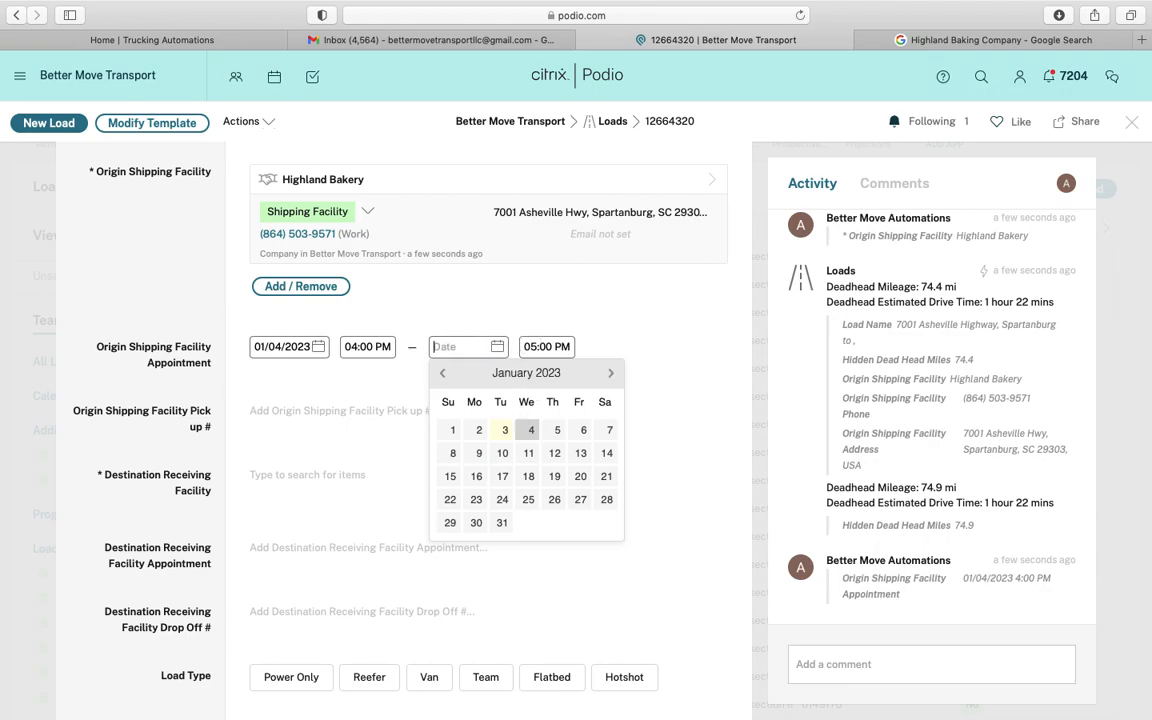
pyautogui.tripleClick(543, 343)
pyautogui.press('BackSpace')
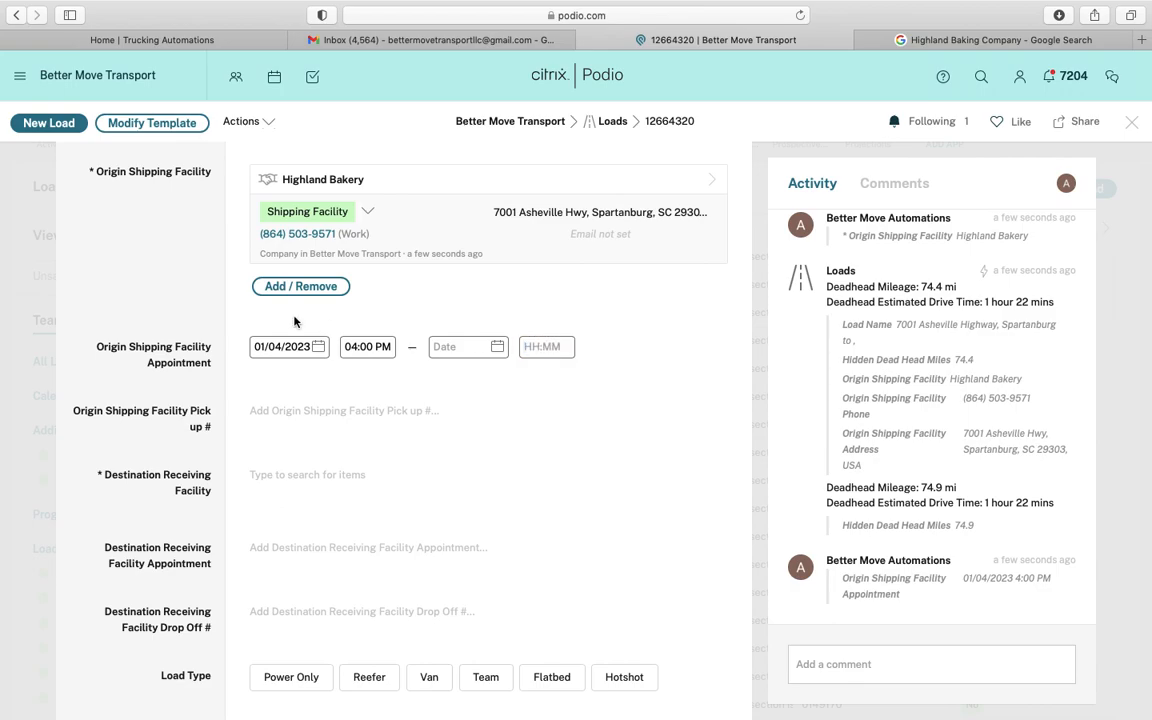
pyautogui.click(186, 317)
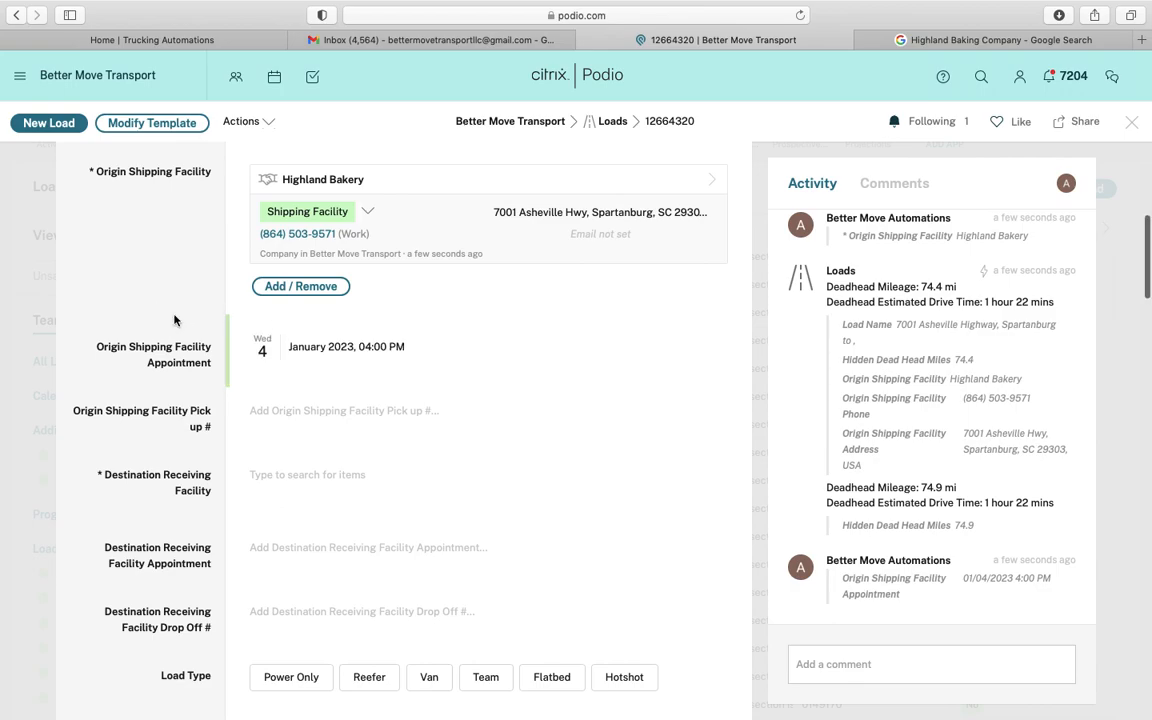
pyautogui.scroll(-2, 174, 320)
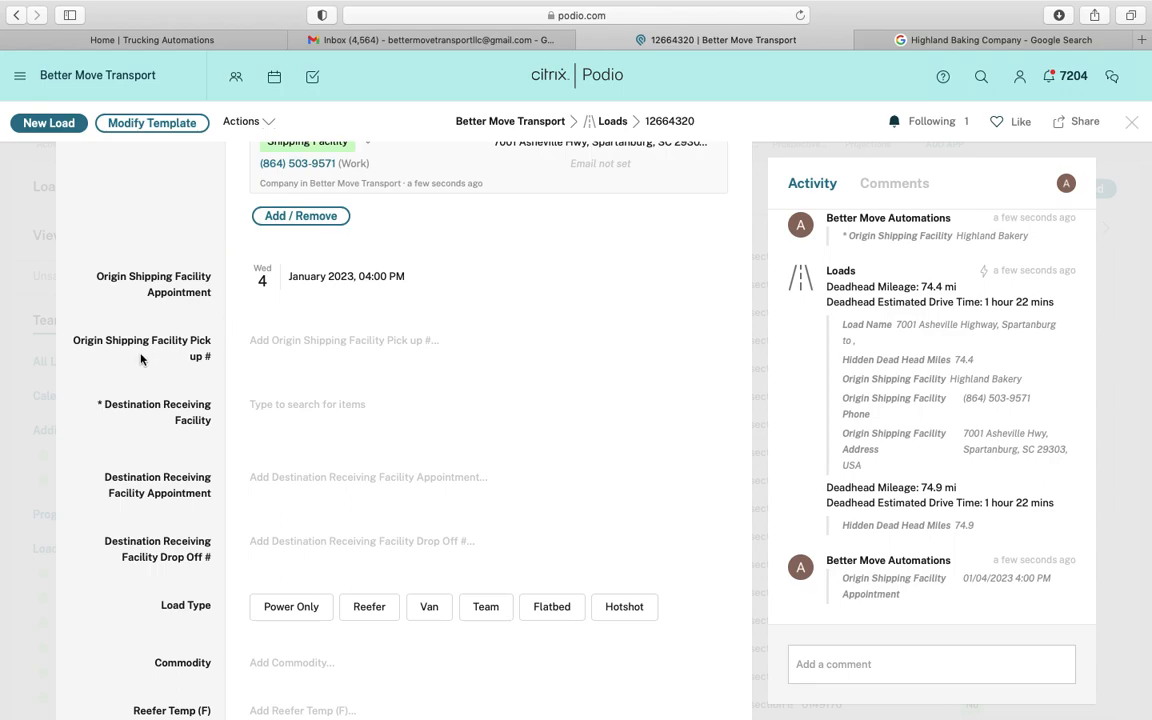
pyautogui.click(385, 280)
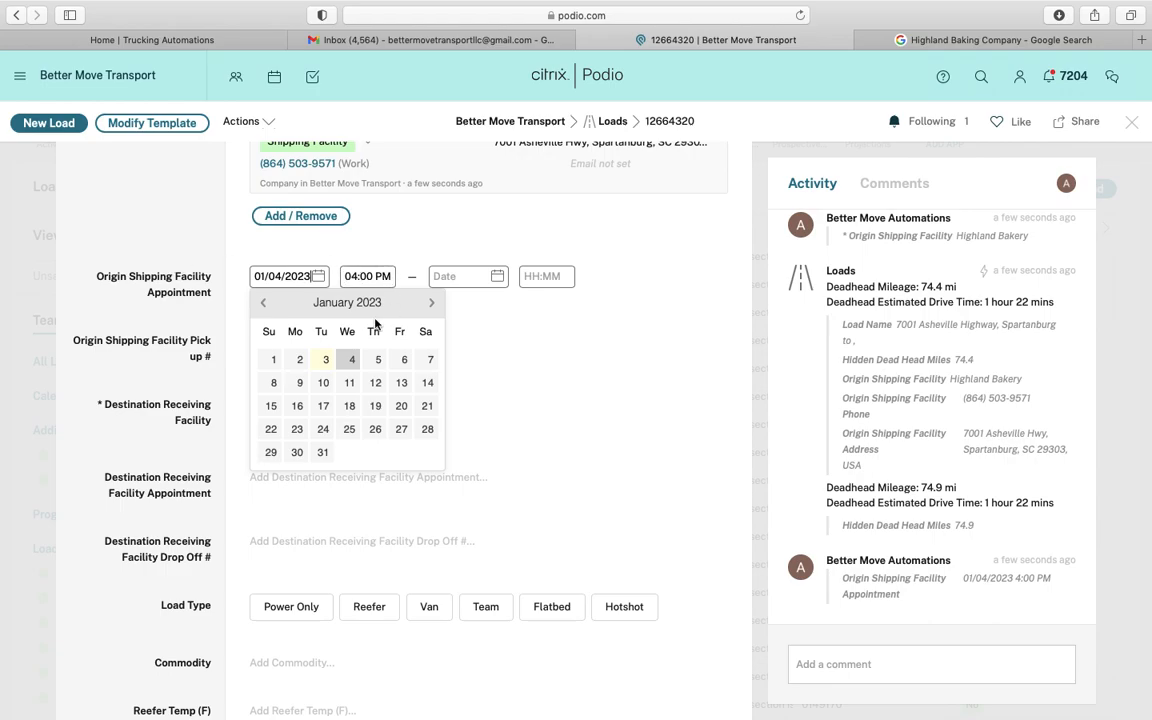
pyautogui.click(160, 368)
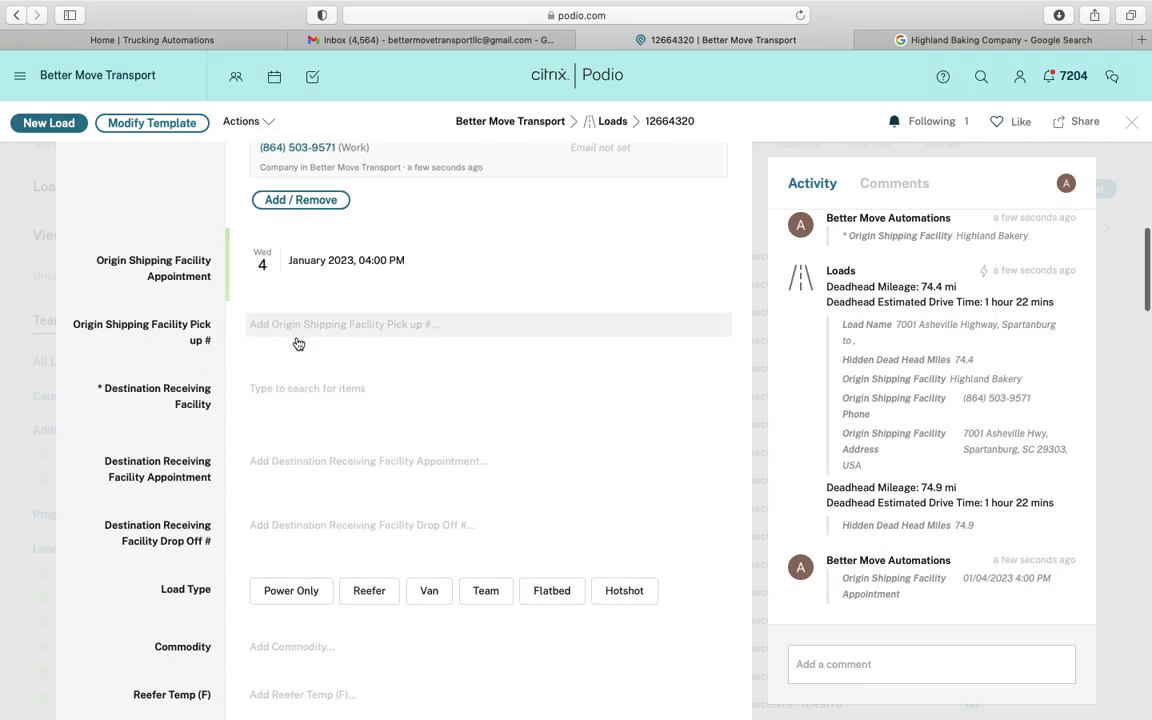
# Fill Origin Shipping Facility Pick up # with the P8, PO and AO references
pyautogui.click(483, 40)
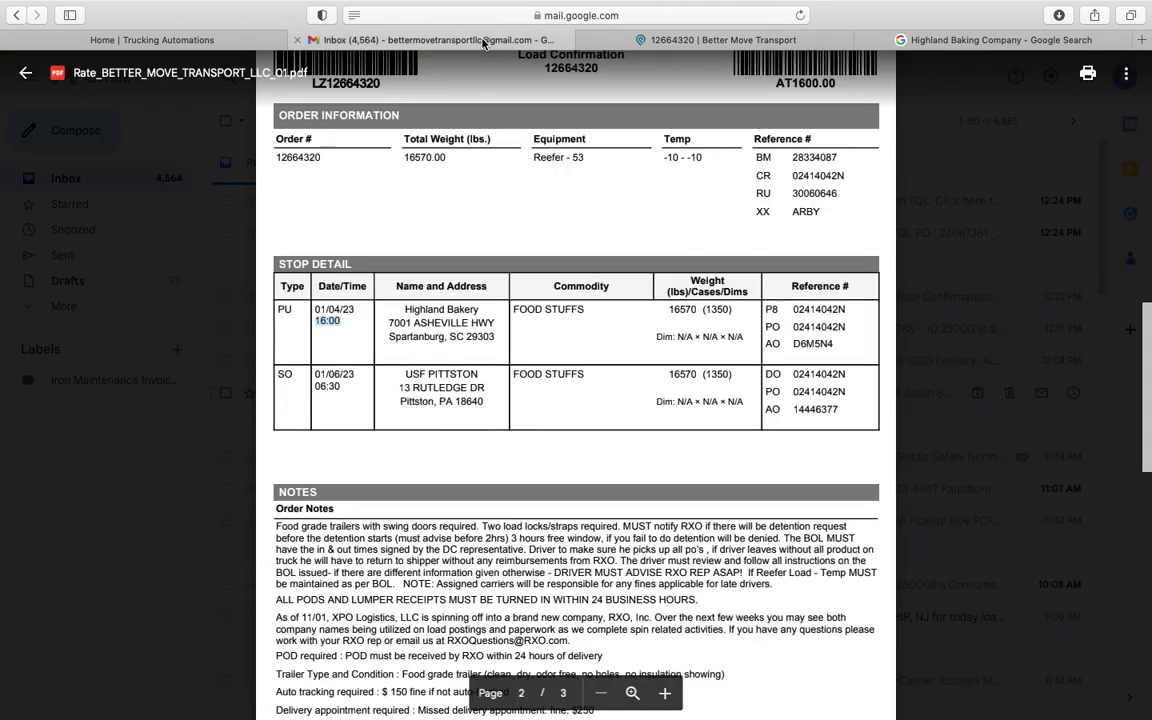
pyautogui.moveTo(764, 310); pyautogui.dragTo(826, 349)
pyautogui.rightClick(761, 318)
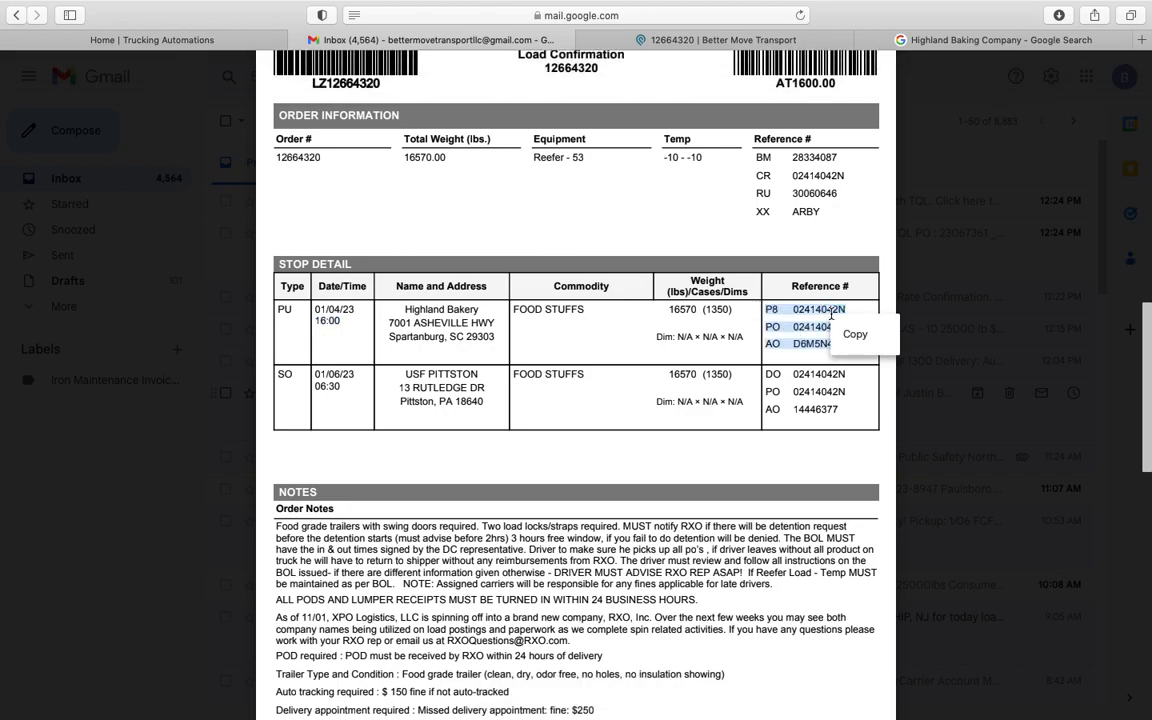
pyautogui.click(785, 330)
pyautogui.click(217, 42)
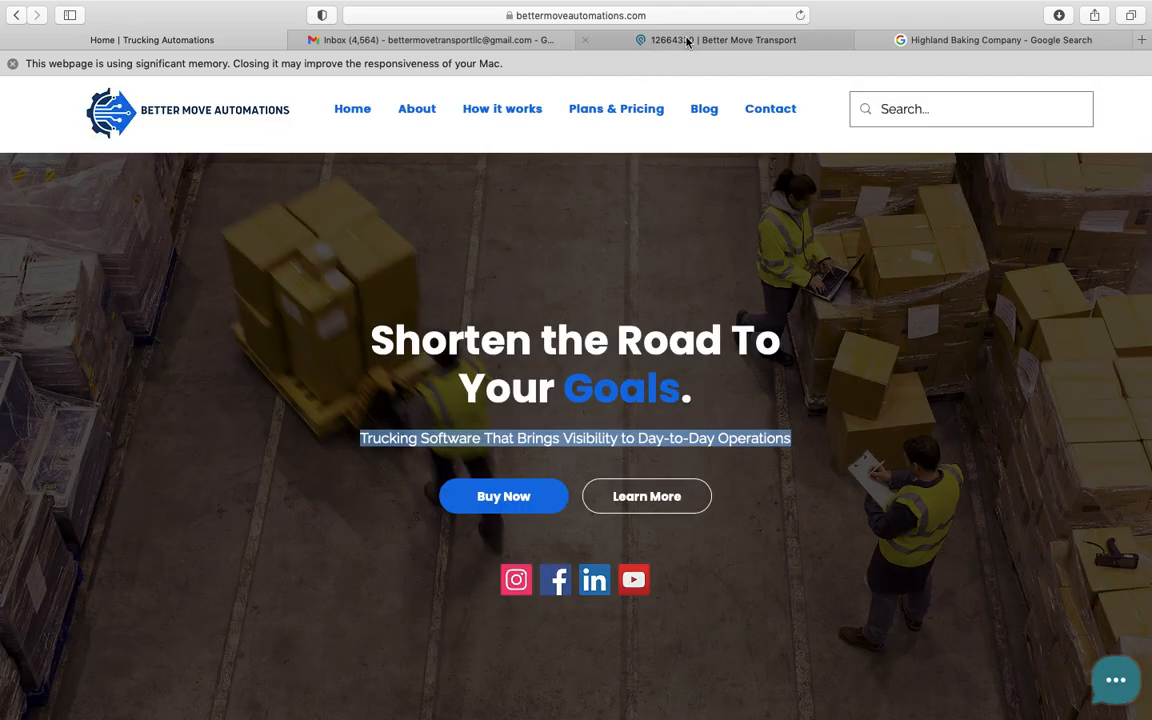
pyautogui.click(620, 40)
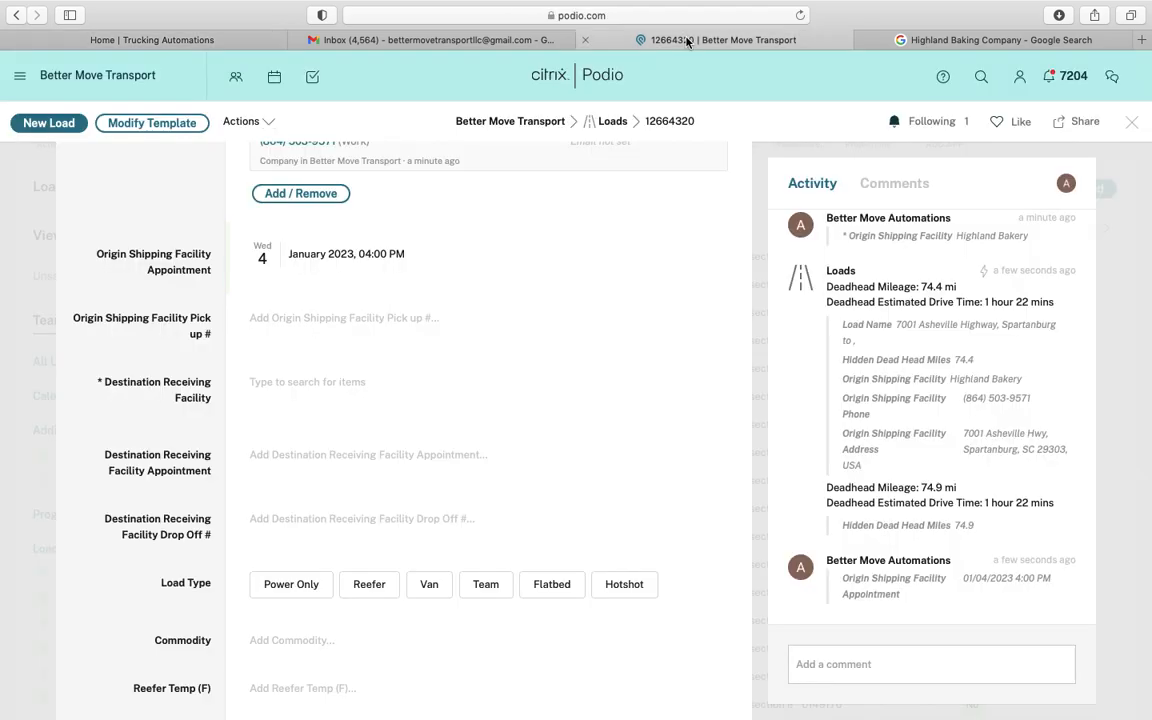
pyautogui.click(299, 320)
pyautogui.press('super+v')
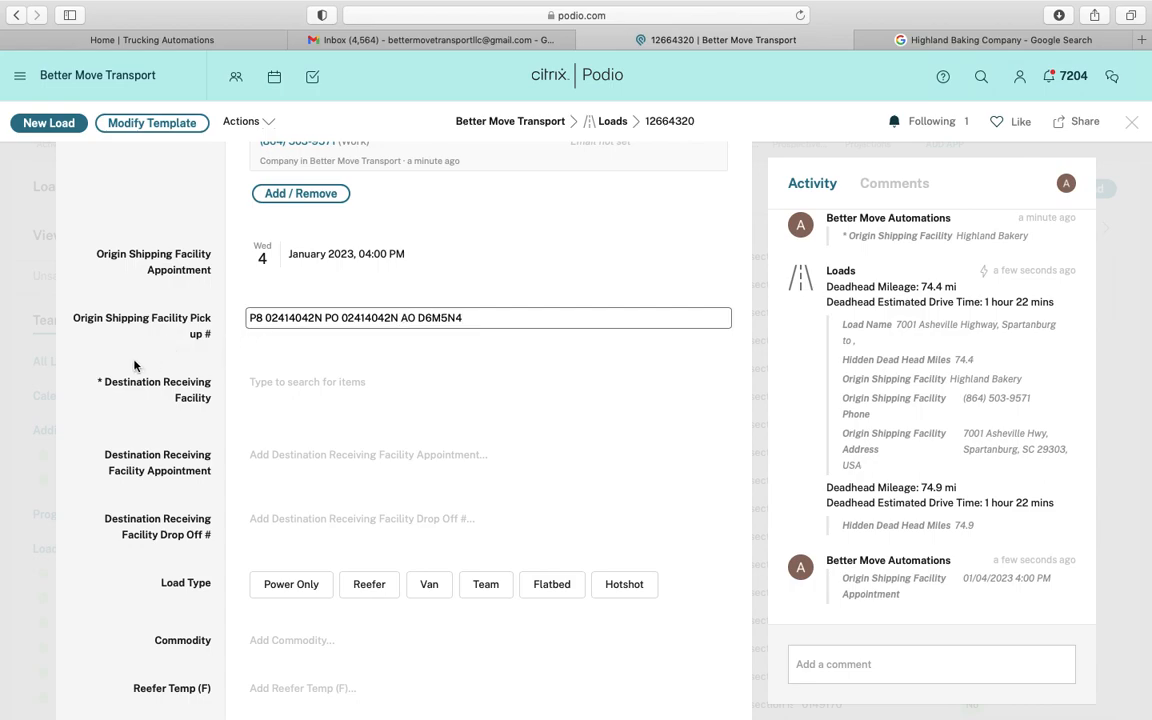
# Copy destination name USF PITTSTON and begin choosing the Destination Receiving Facility
pyautogui.click(440, 37)
pyautogui.scroll(-2, 501, 343)
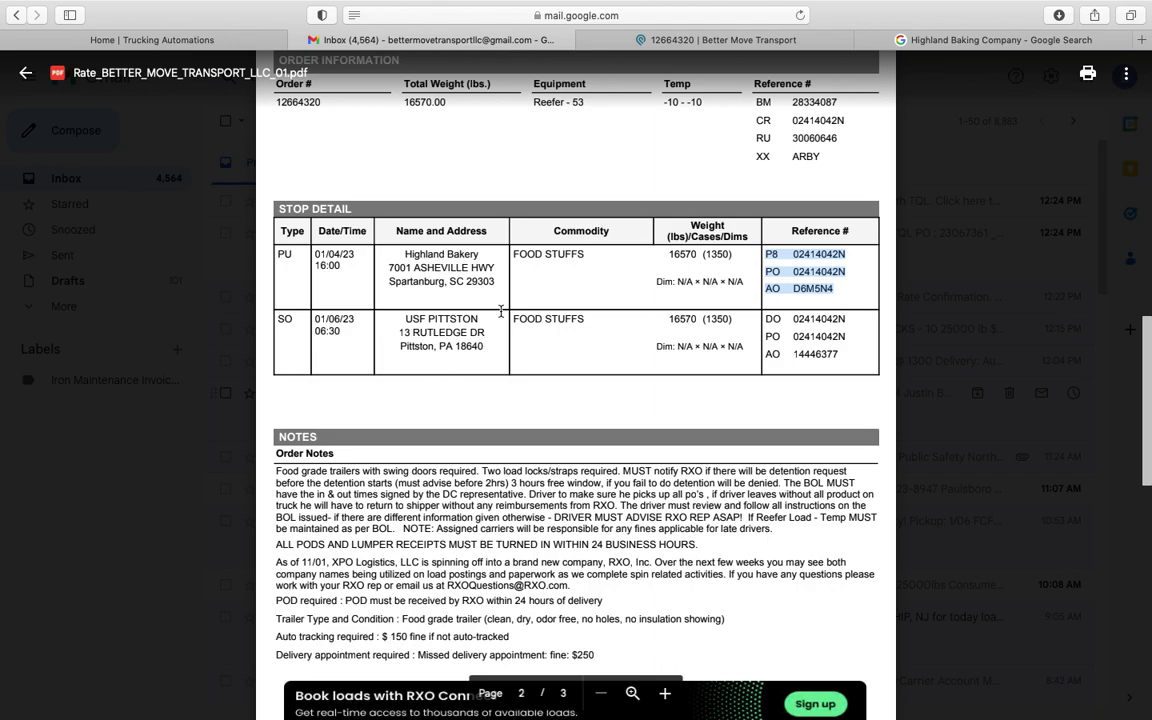
pyautogui.moveTo(404, 318); pyautogui.dragTo(481, 317)
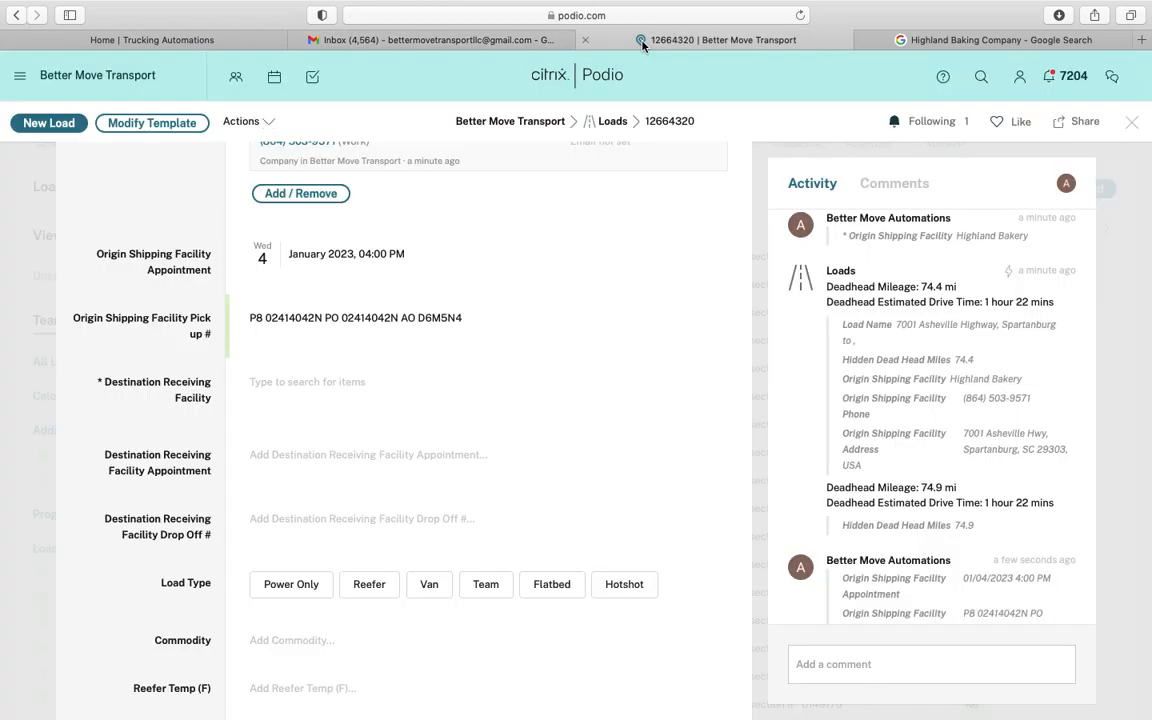
pyautogui.click(583, 42)
pyautogui.click(312, 396)
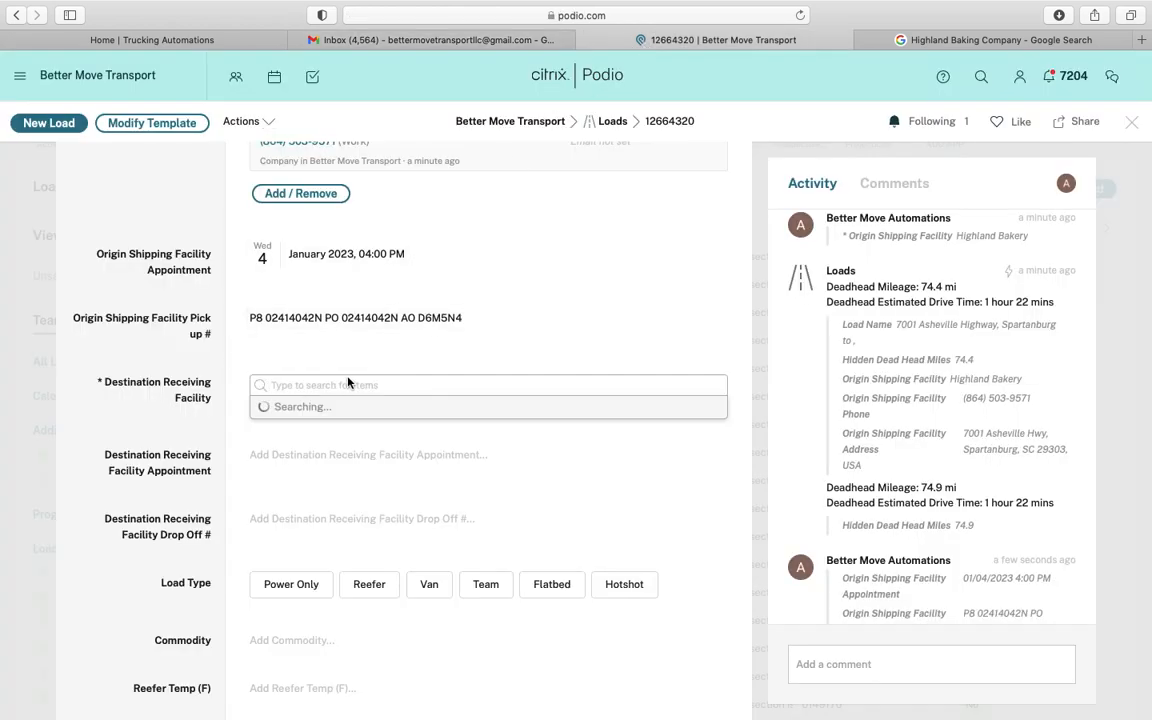
# Create a new company 'USF PITTSTON' with category Receiving Facility
pyautogui.press('super+v')
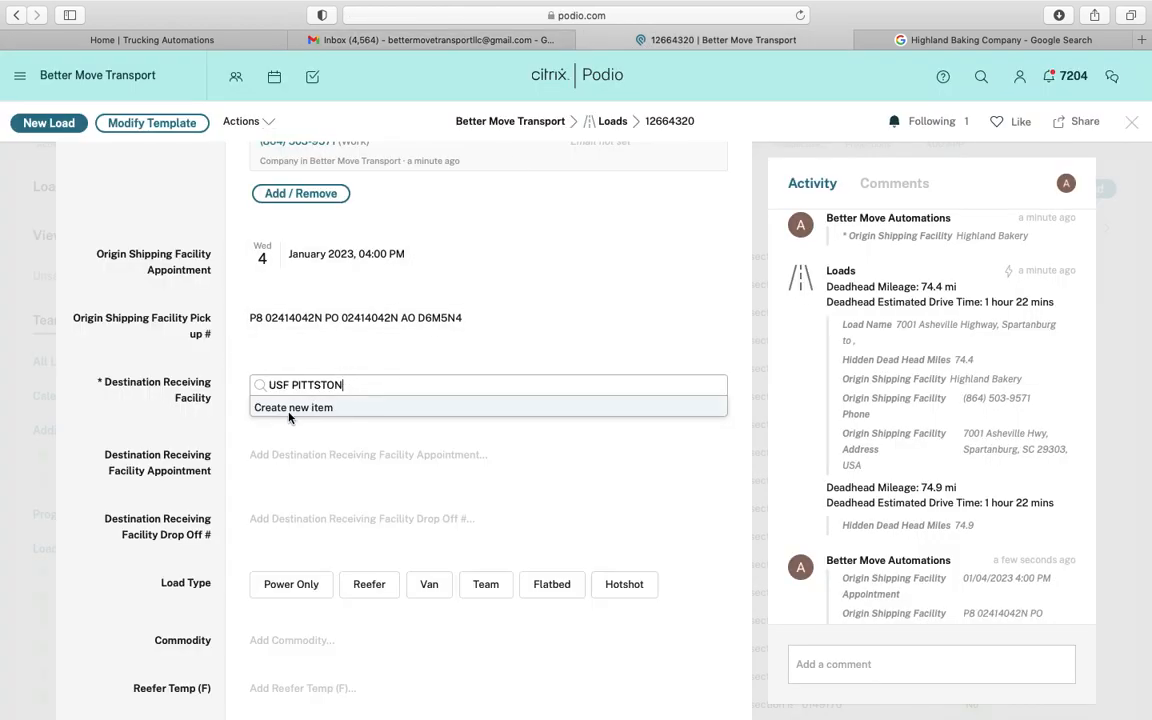
pyautogui.click(289, 410)
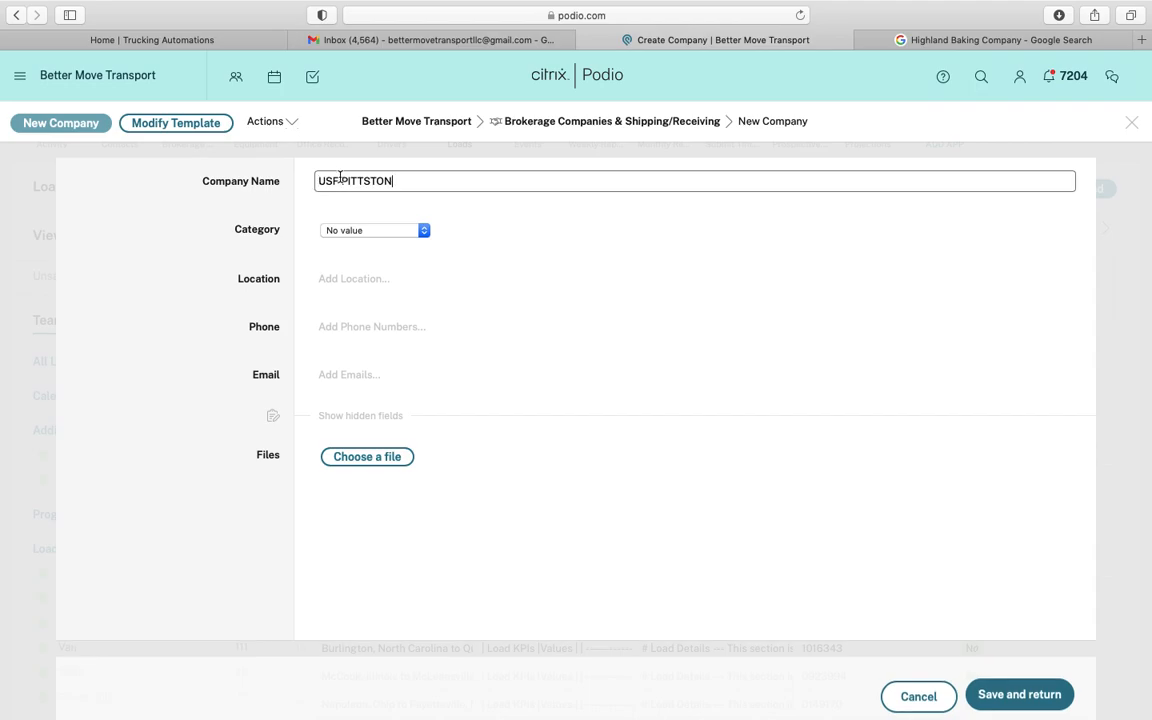
pyautogui.click(345, 230)
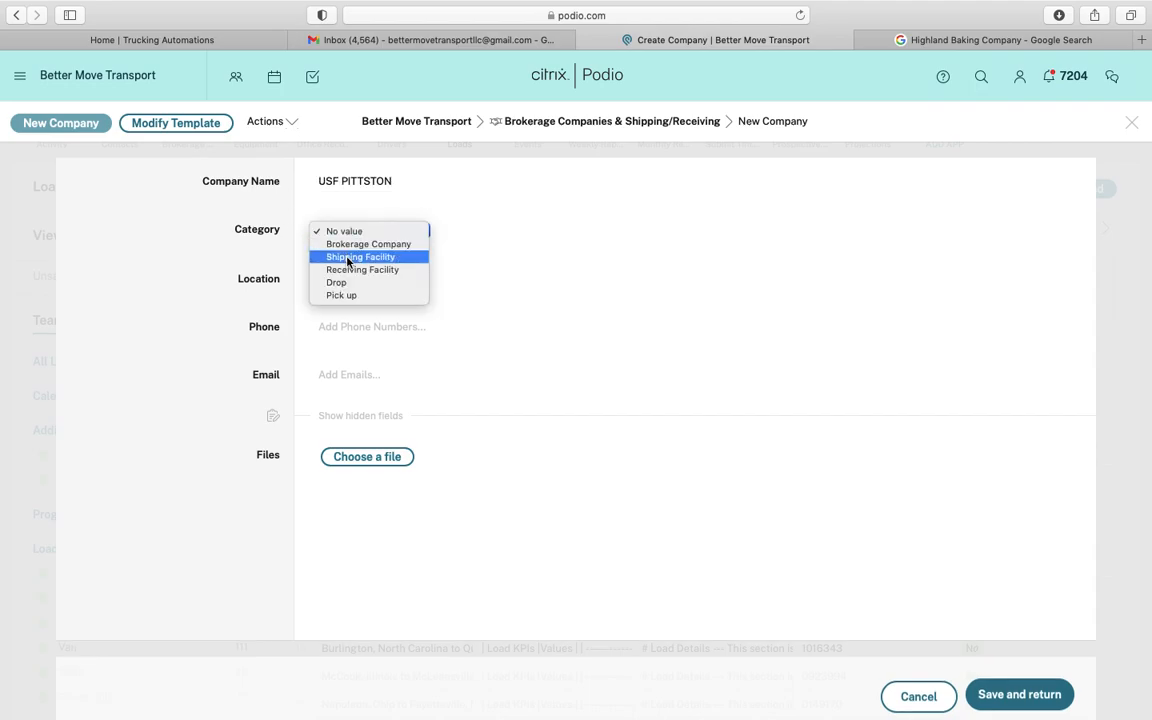
pyautogui.click(345, 270)
pyautogui.click(348, 280)
pyautogui.press('super+v')
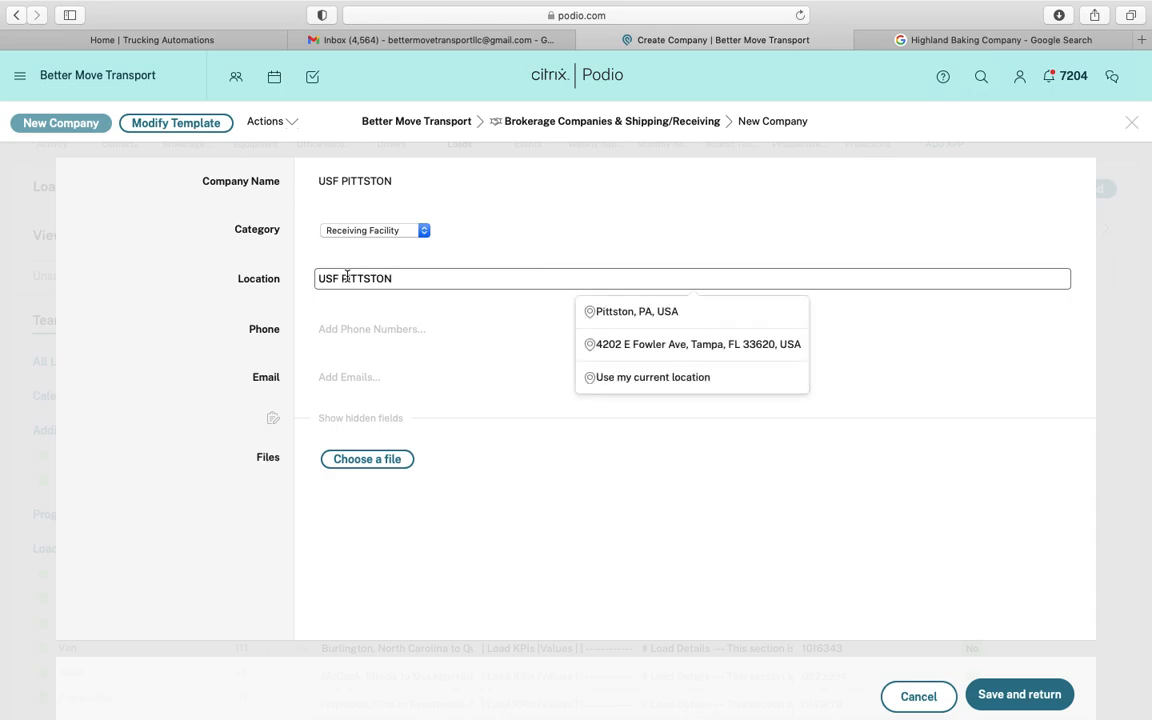
pyautogui.press('super+a')
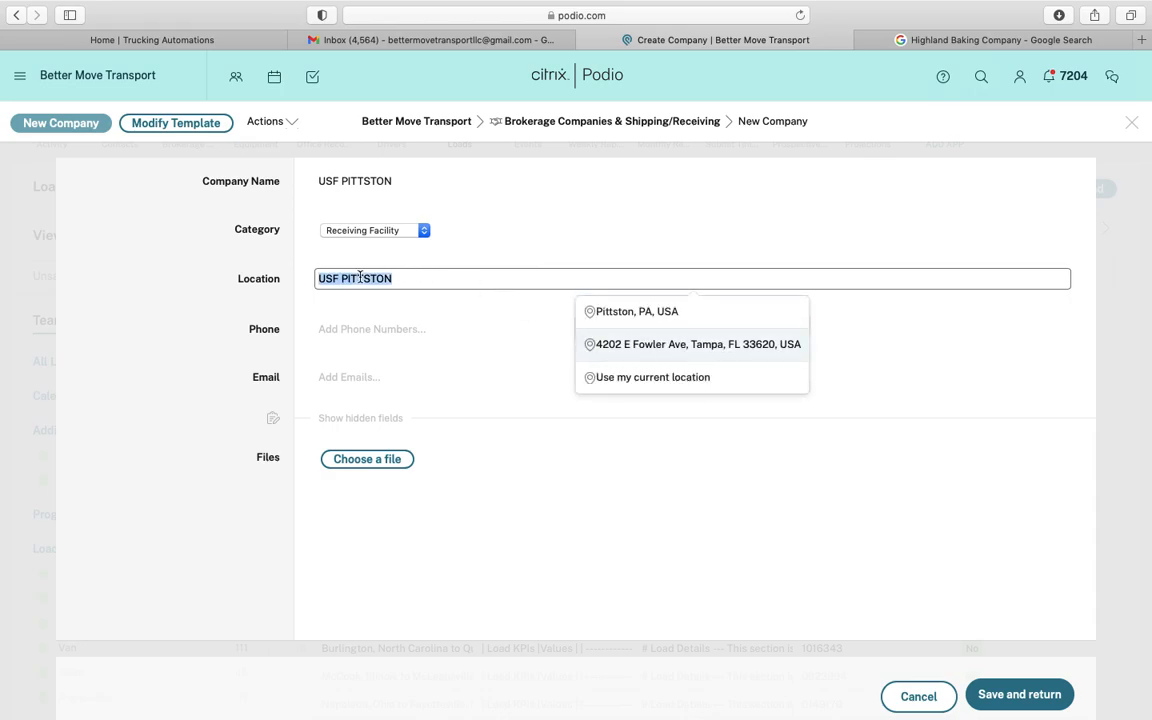
pyautogui.press('BackSpace')
pyautogui.click(430, 40)
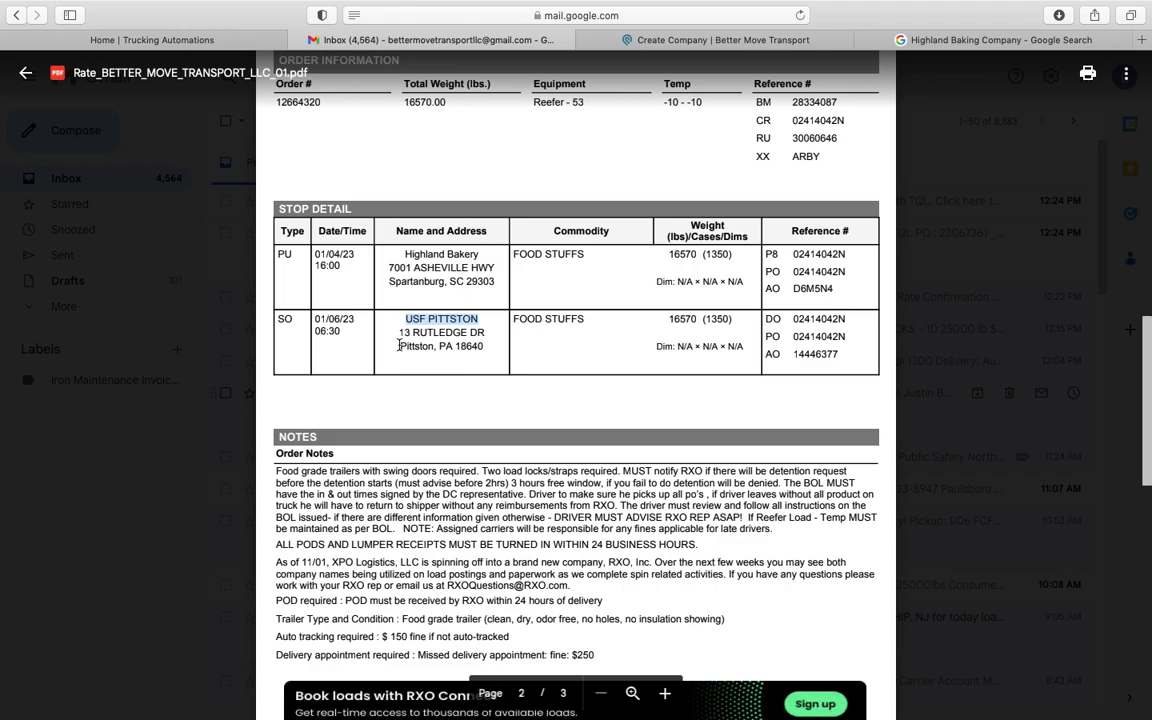
pyautogui.moveTo(399, 332); pyautogui.dragTo(479, 344)
pyautogui.rightClick(479, 345)
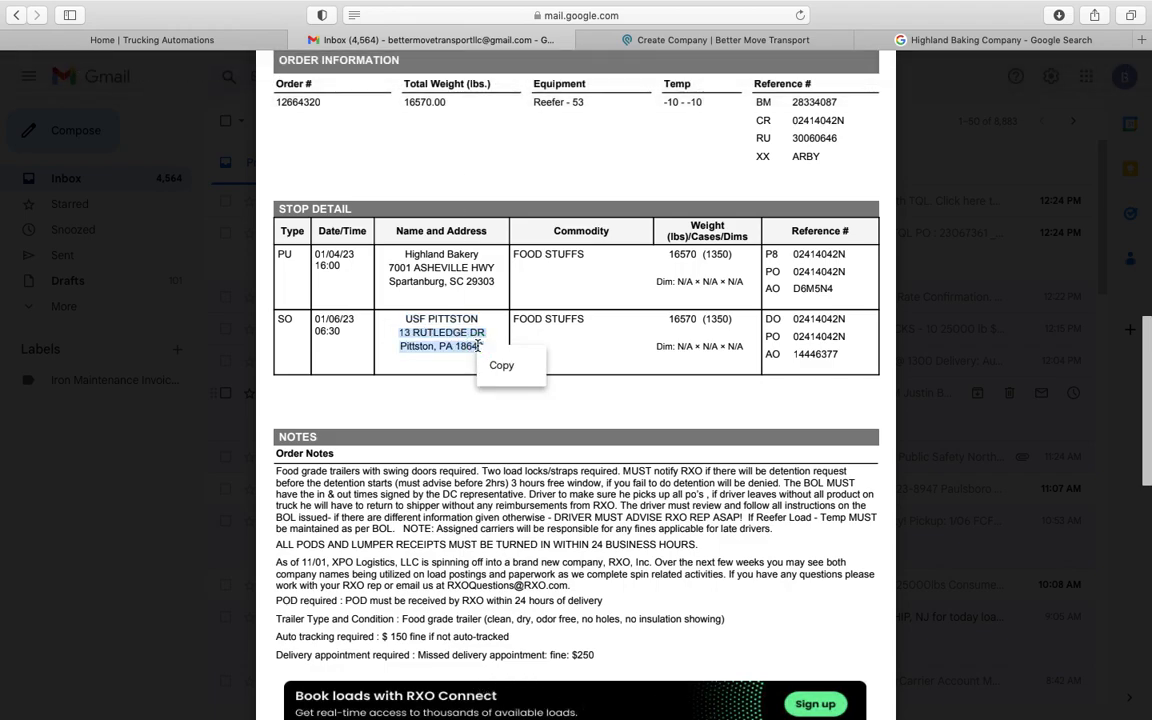
pyautogui.click(502, 365)
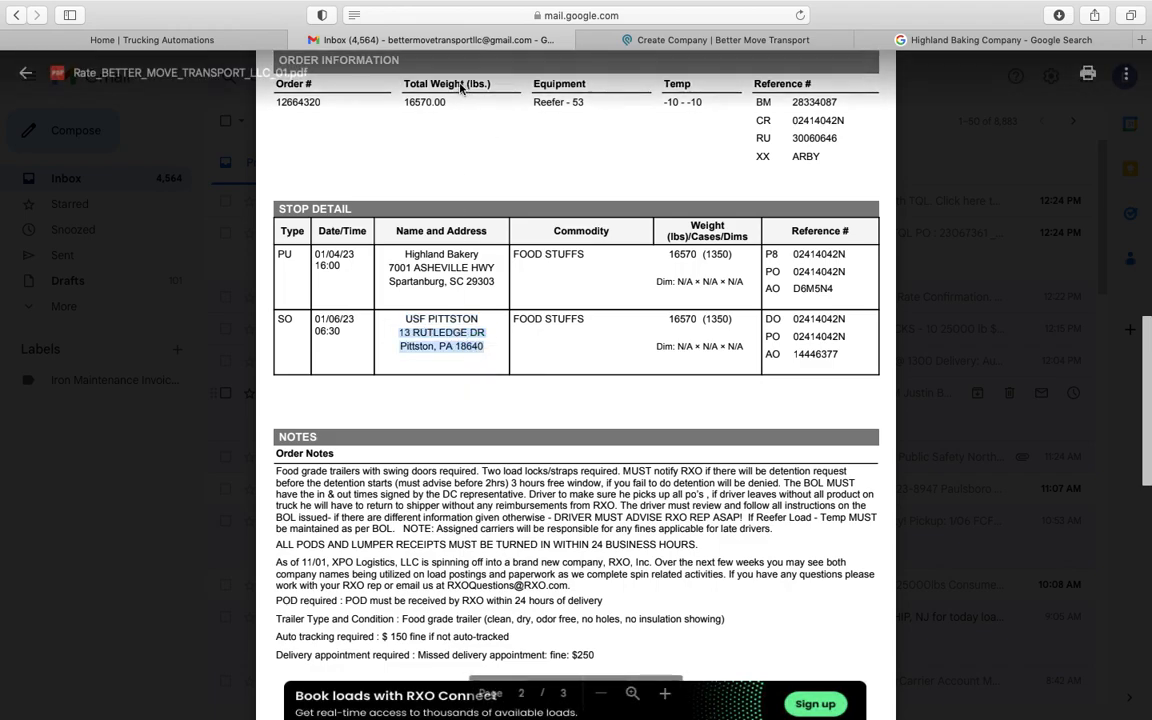
pyautogui.click(675, 40)
pyautogui.press('super+v')
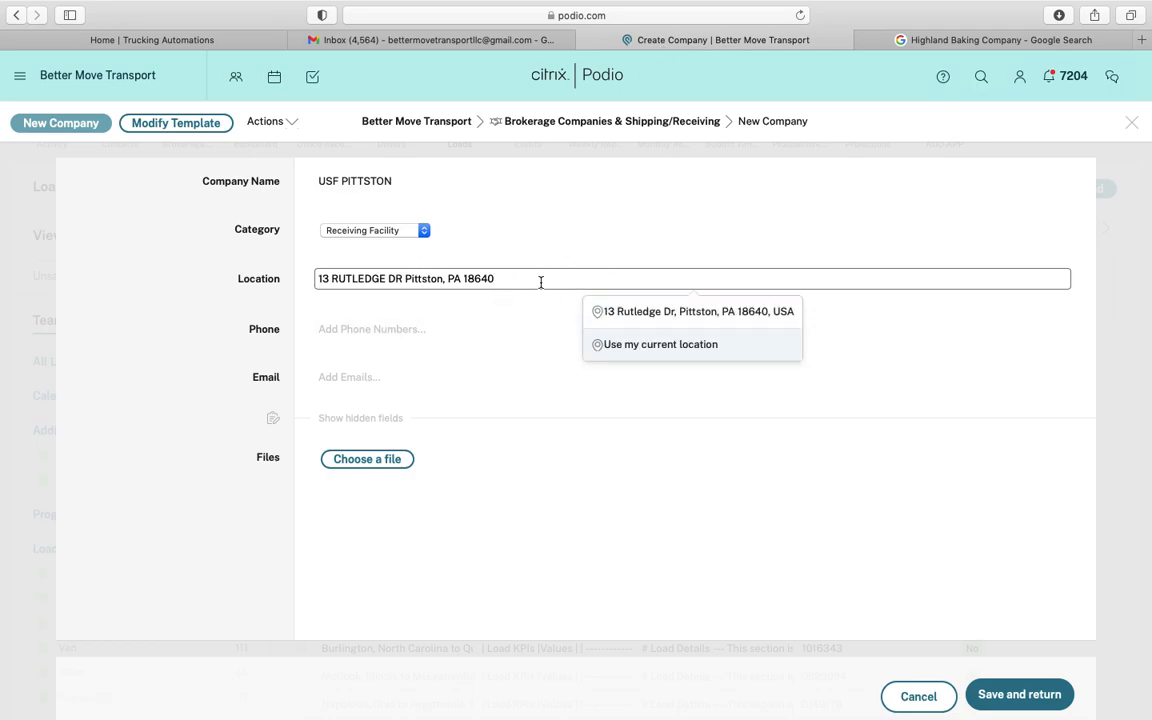
pyautogui.click(689, 312)
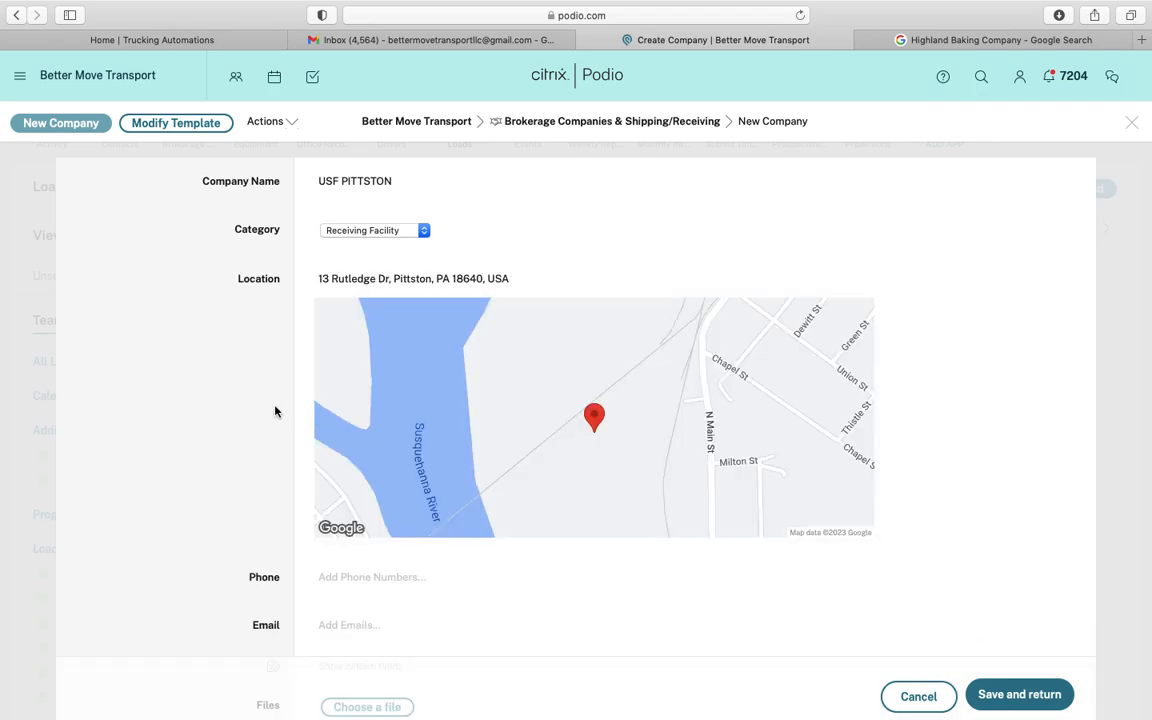
# Google 13 Rutledge Dr, Pittston and copy the US Foods listing's phone number
pyautogui.click(1014, 40)
pyautogui.tripleClick(510, 88)
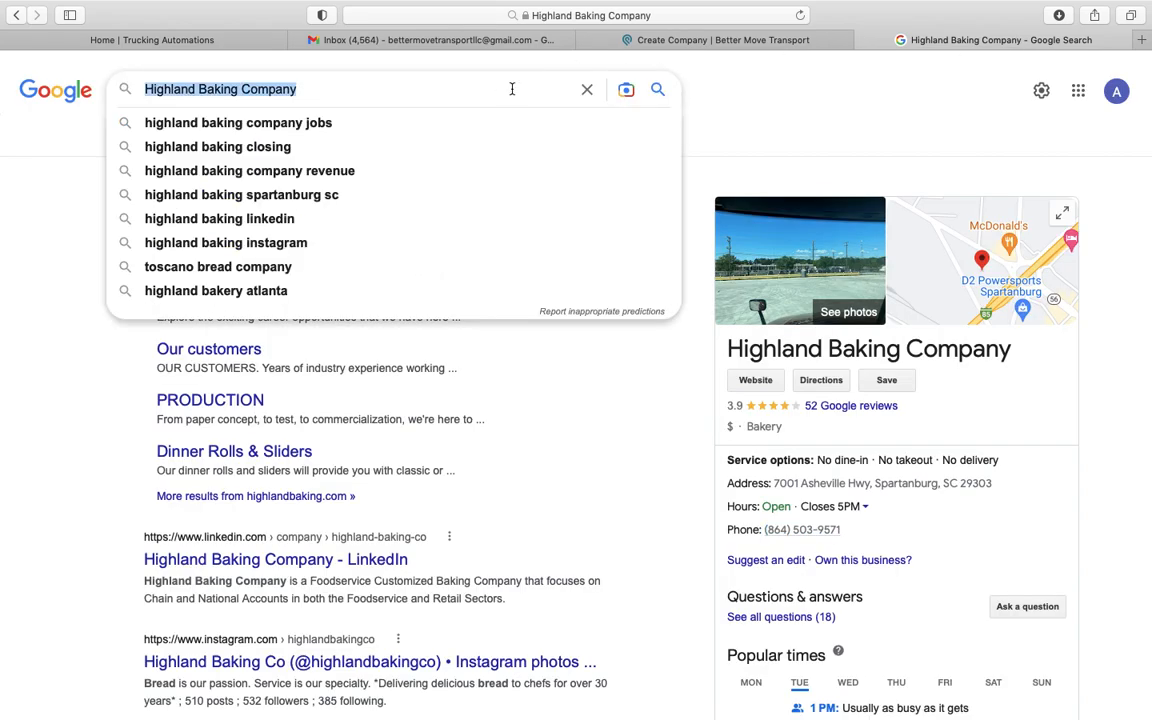
pyautogui.press('super+v')
pyautogui.press('Return')
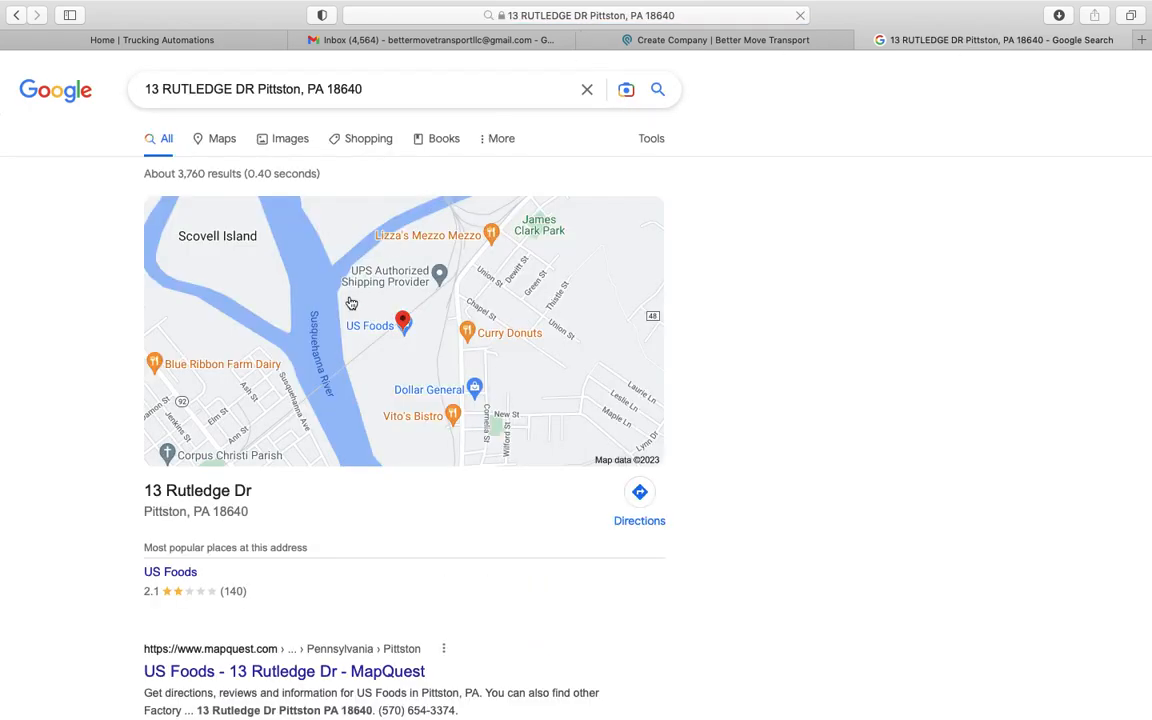
pyautogui.click(196, 569)
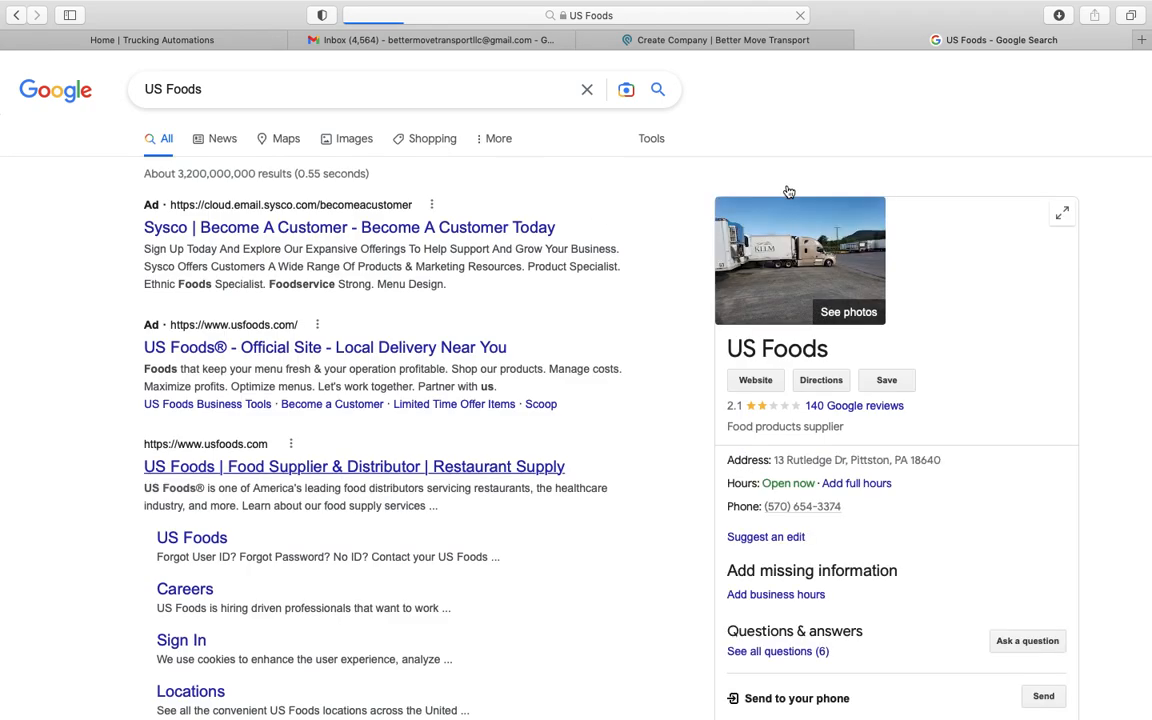
pyautogui.moveTo(858, 506); pyautogui.dragTo(763, 504)
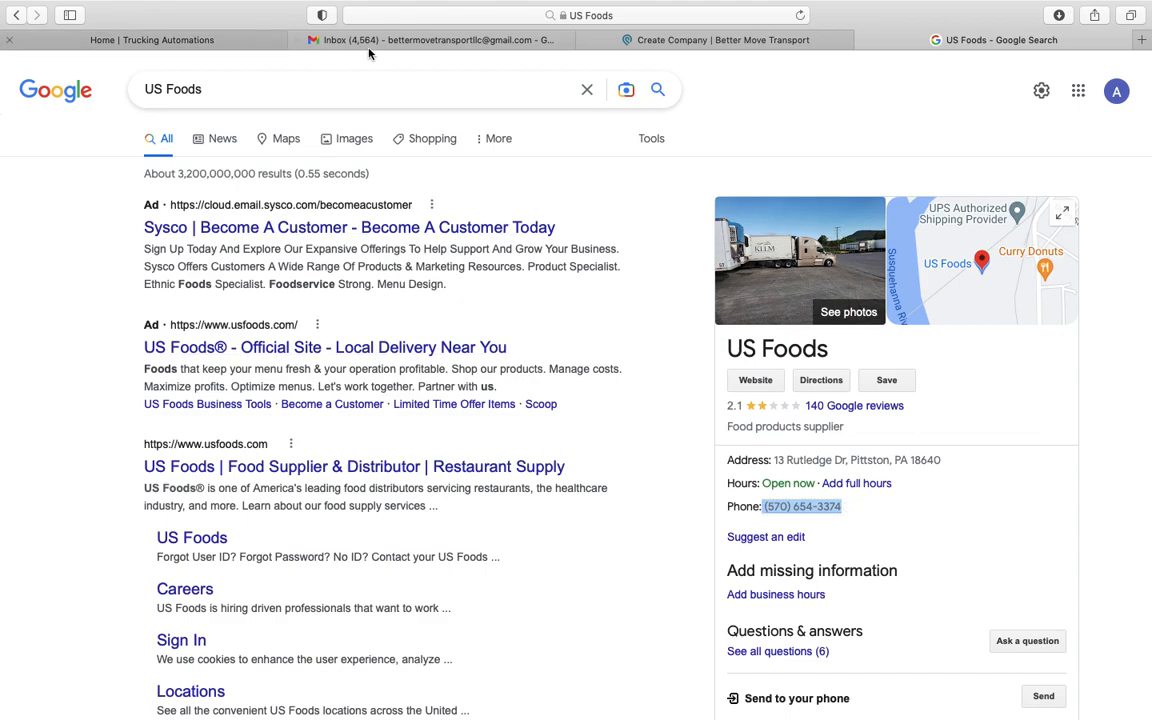
pyautogui.click(703, 38)
# Rename the company from USF to US FOODS PITTSTON, paste its work phone number, and save back to the load
pyautogui.click(354, 178)
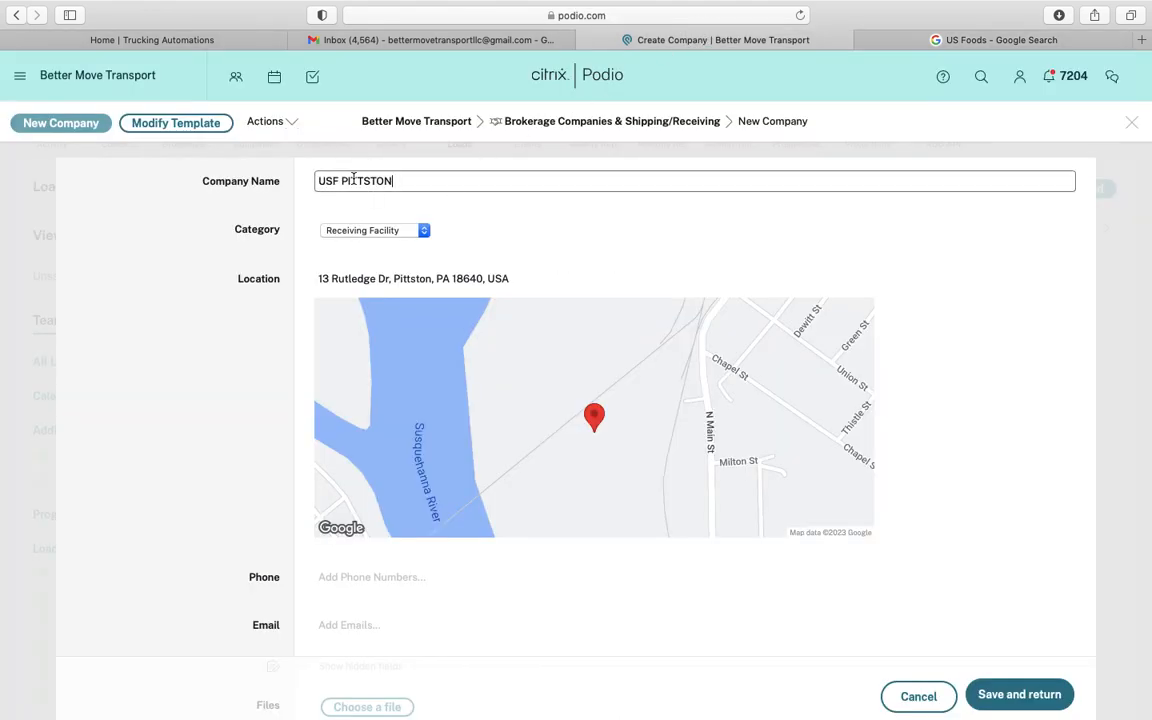
pyautogui.click(333, 180)
pyautogui.click(339, 181)
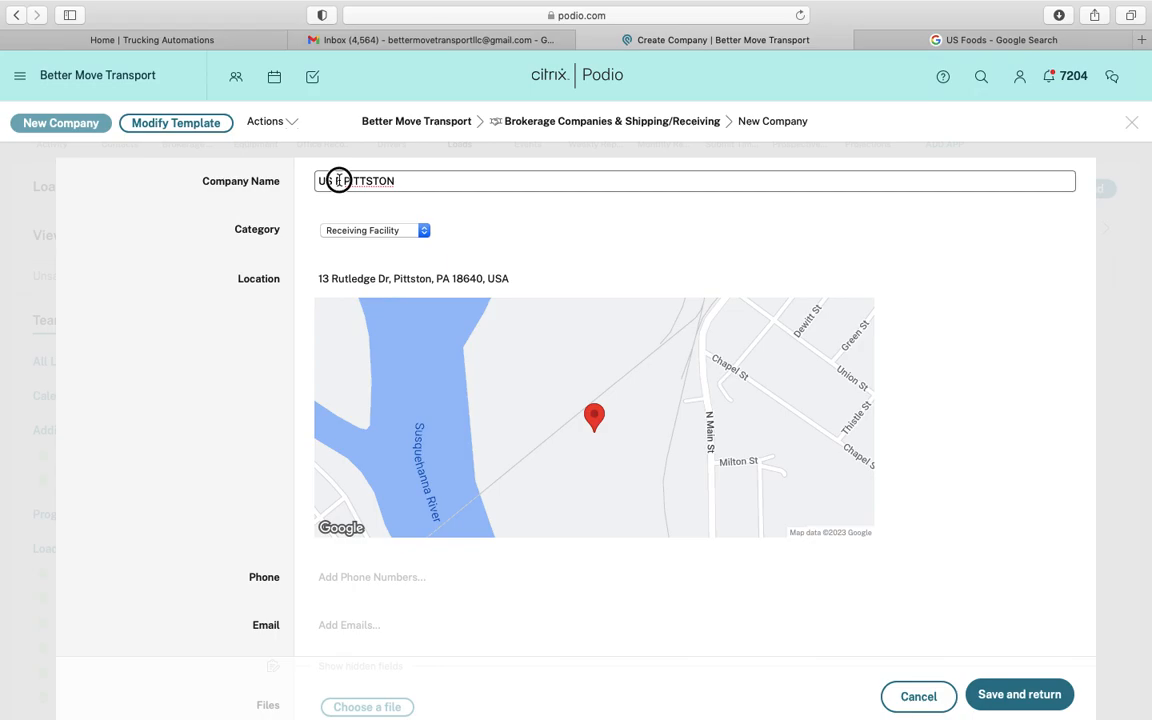
pyautogui.write('OODS')
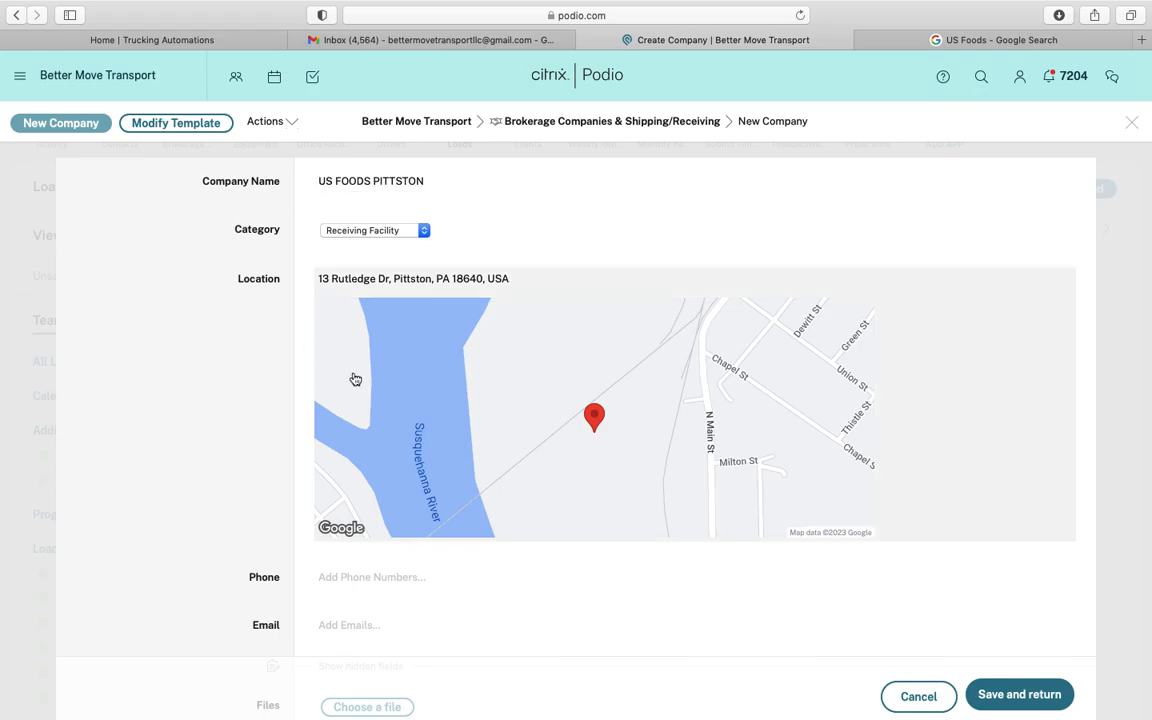
pyautogui.click(354, 578)
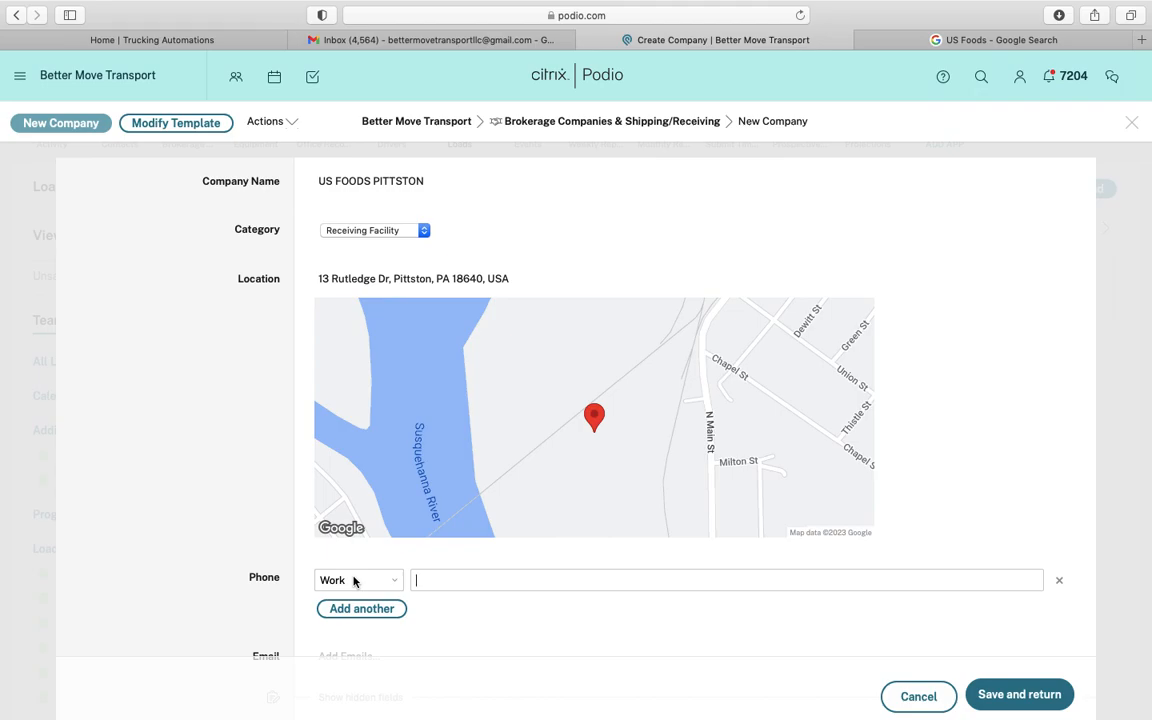
pyautogui.press('super+v')
pyautogui.click(239, 537)
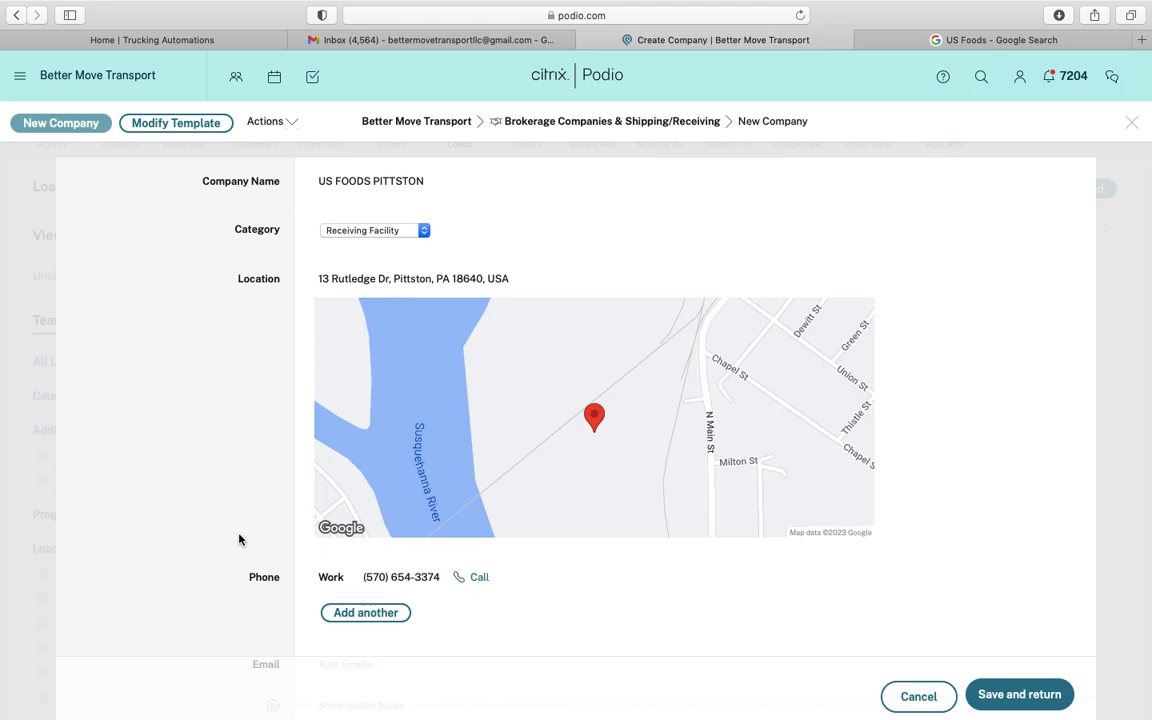
pyautogui.click(1012, 697)
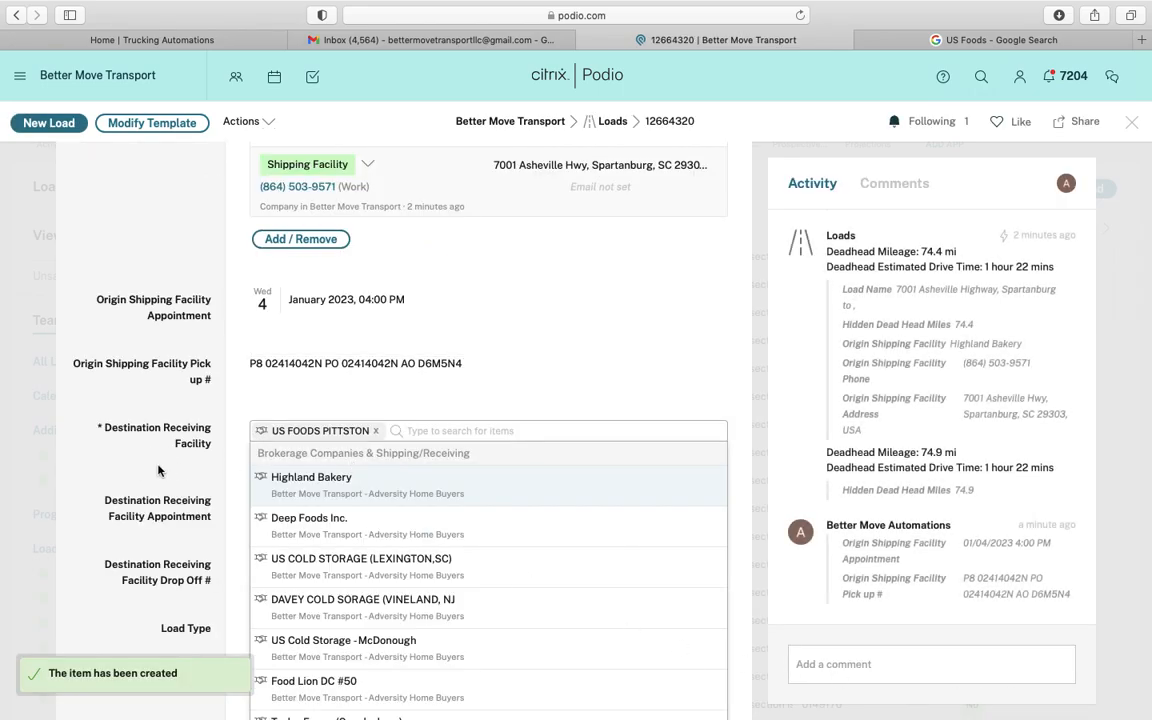
# Confirm US FOODS PITTSTON as the destination facility and recheck the rate confirmation PDF
pyautogui.click(157, 470)
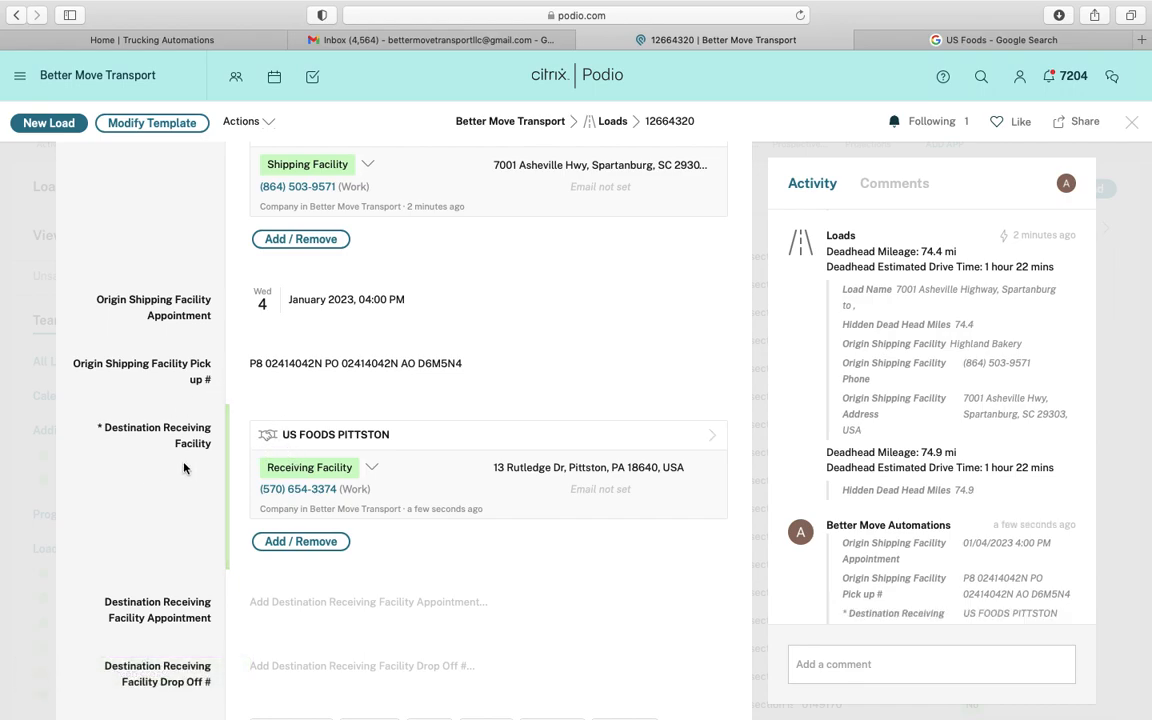
pyautogui.scroll(-2, 904, 486)
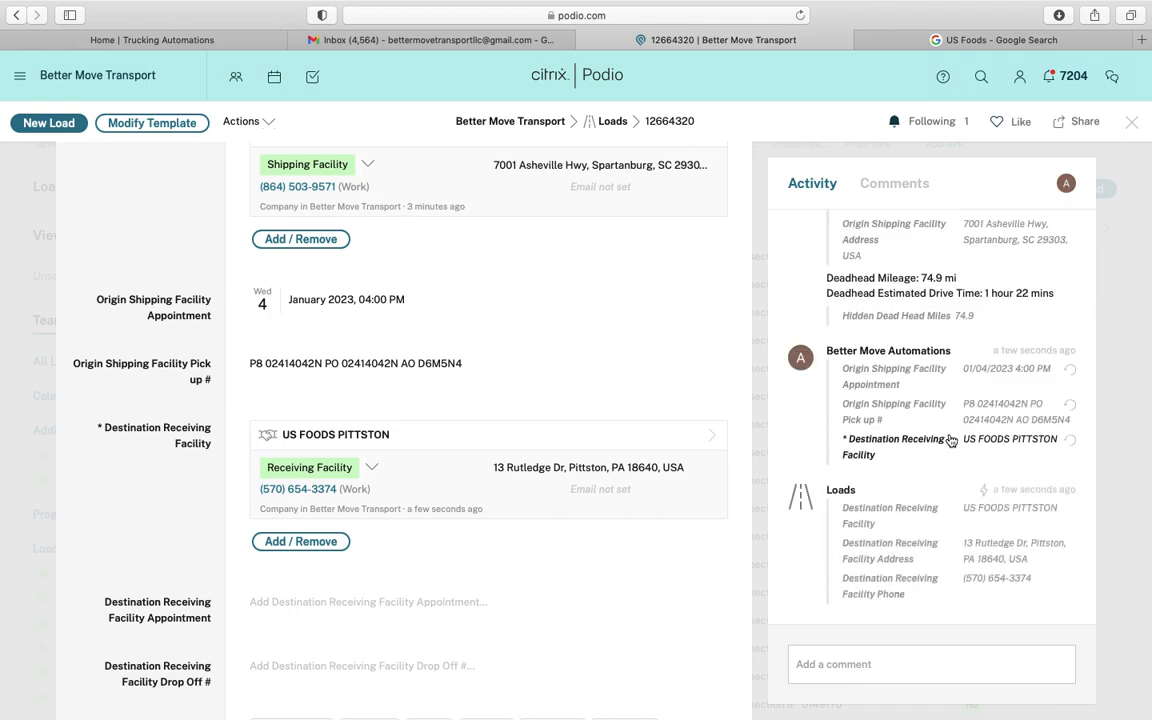
pyautogui.scroll(-1, 950, 441)
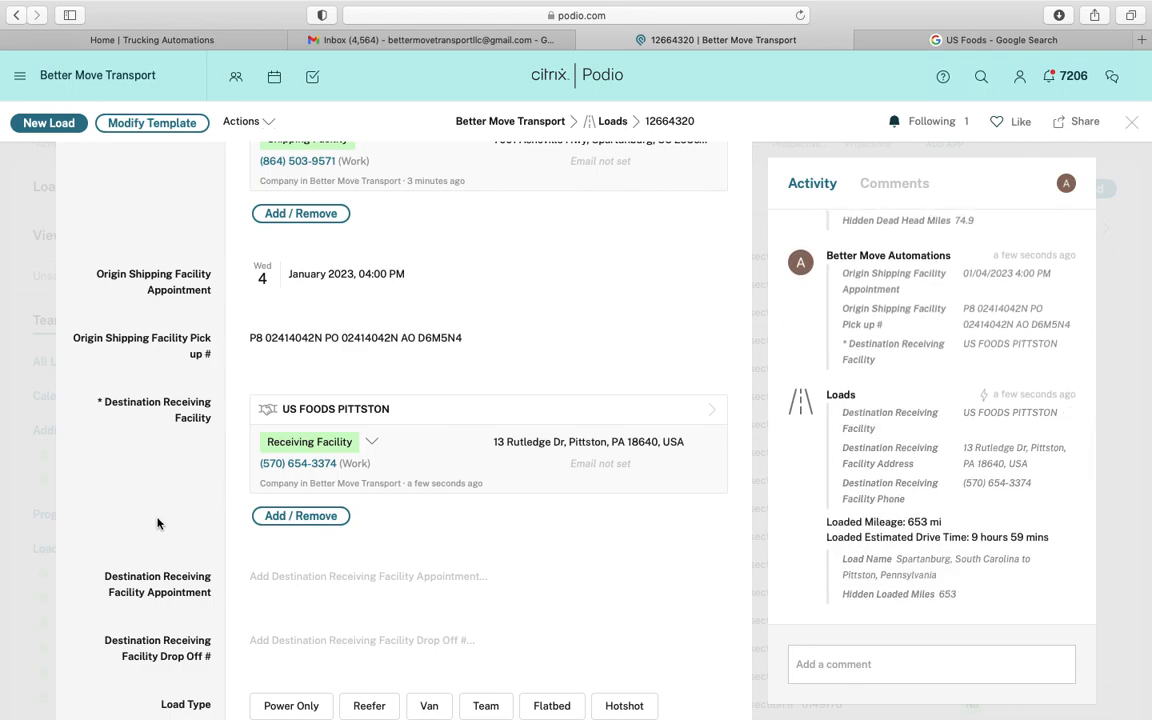
pyautogui.scroll(-3, 150, 490)
pyautogui.scroll(-4, 157, 521)
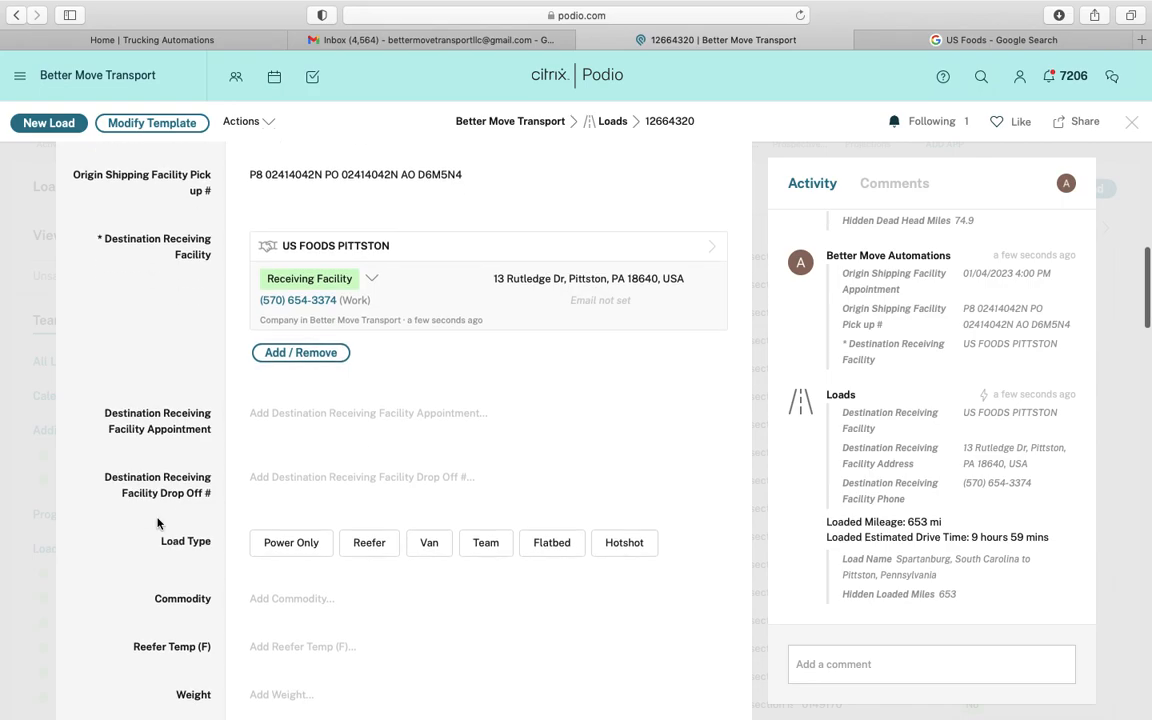
pyautogui.click(393, 40)
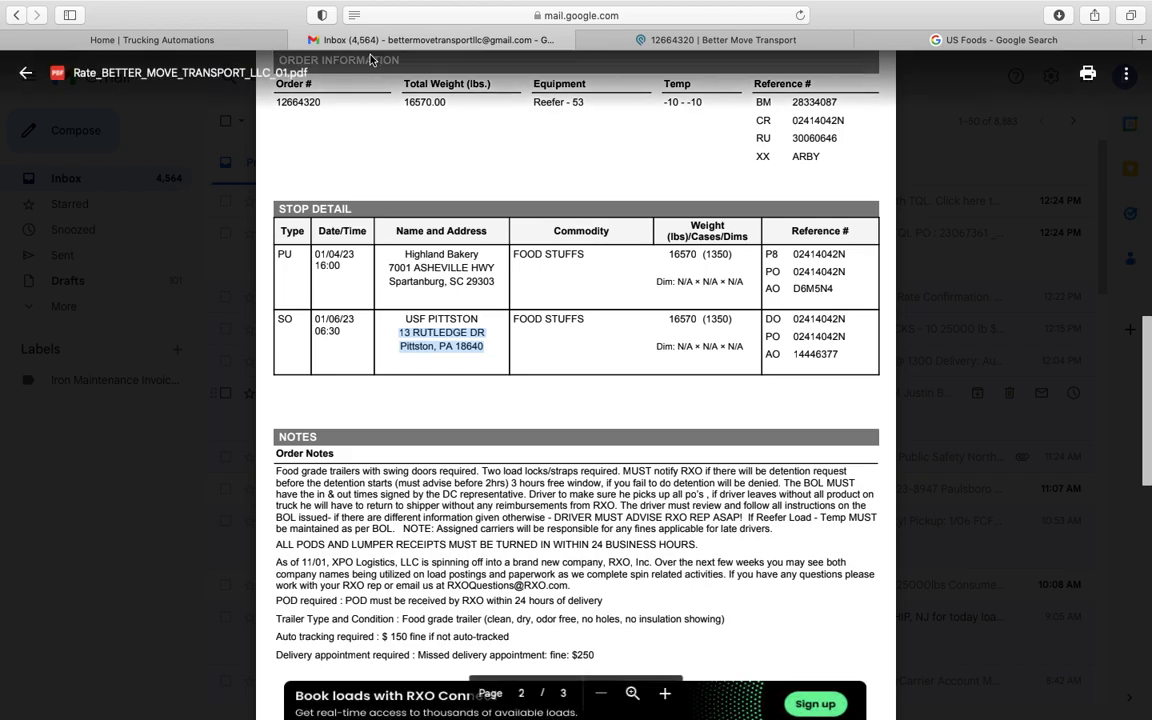
pyautogui.click(679, 40)
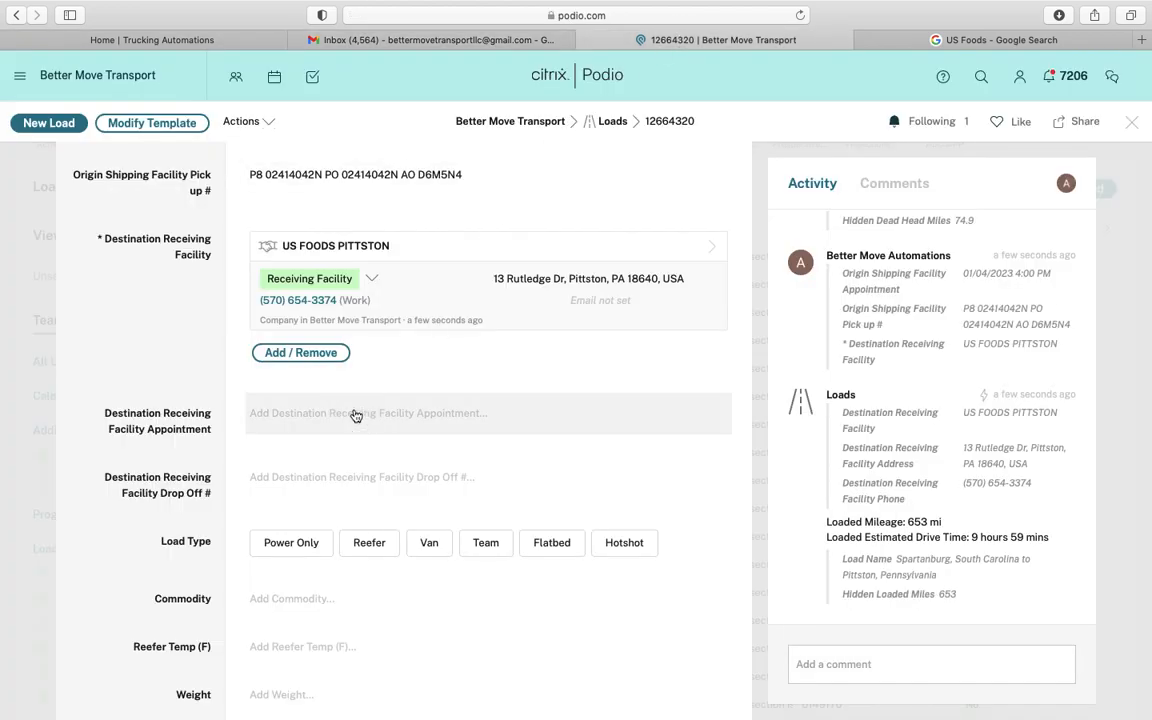
# Set the destination appointment to Friday 6 January 2023 at 06:30 AM, correcting PM to AM
pyautogui.click(427, 413)
pyautogui.click(401, 497)
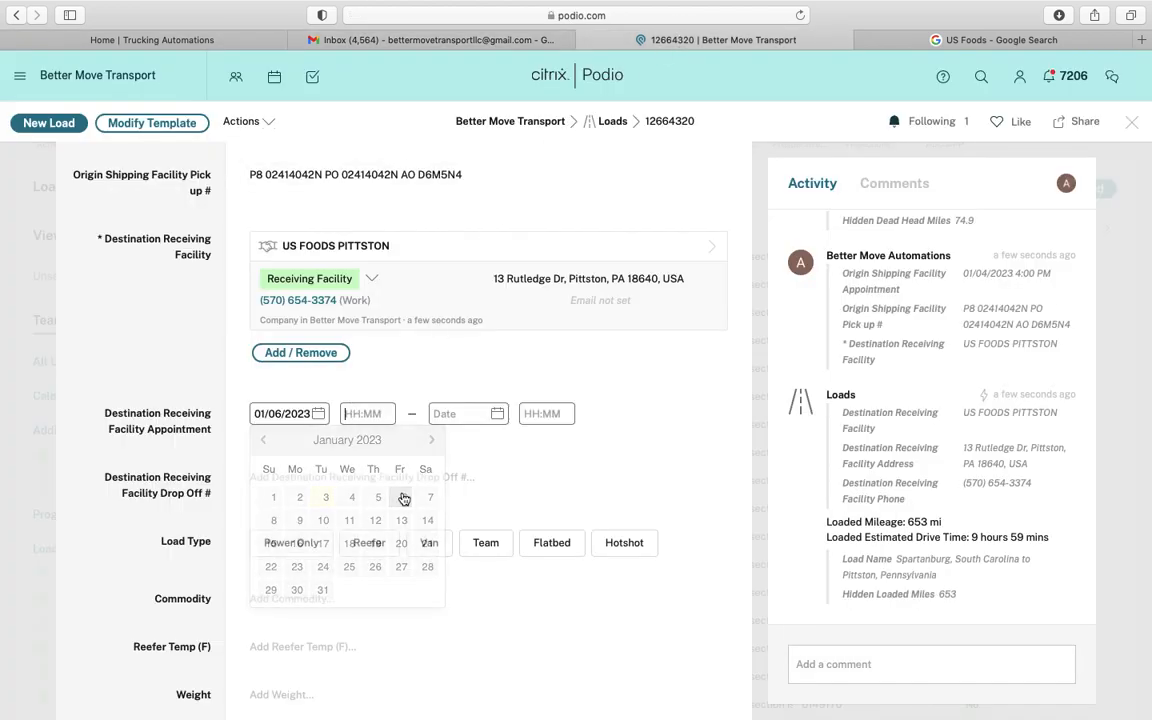
pyautogui.write('6:30 PM')
pyautogui.click(368, 416)
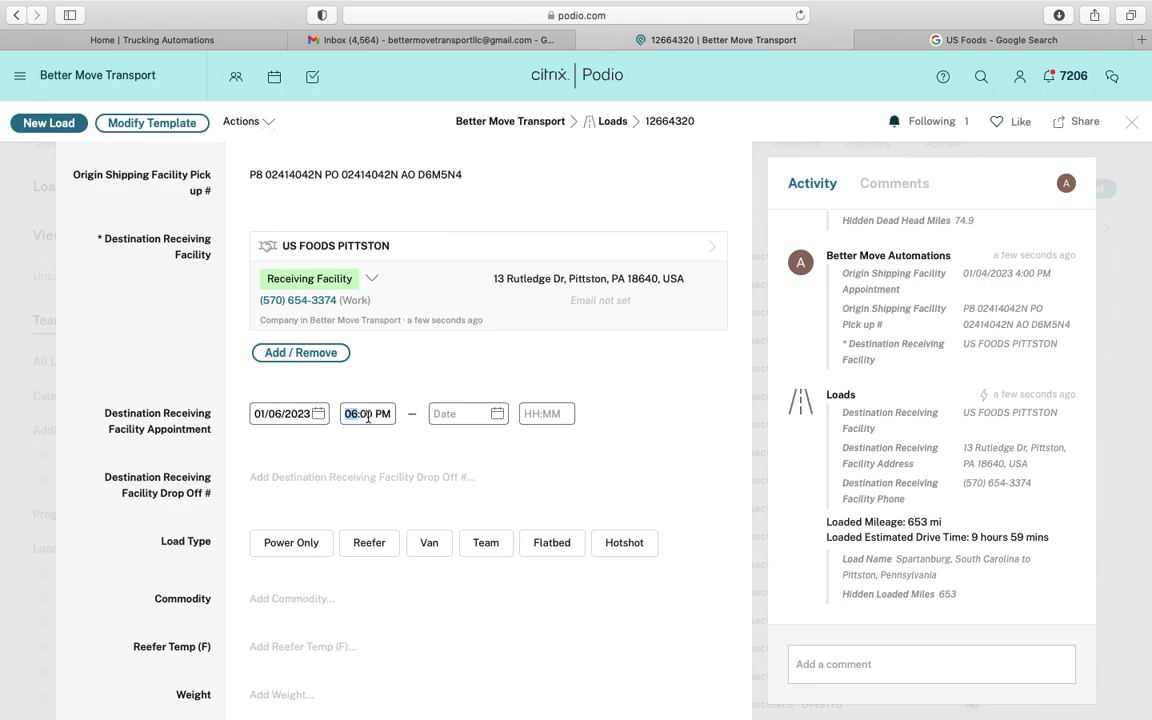
pyautogui.click(368, 416)
pyautogui.click(382, 414)
pyautogui.click(170, 459)
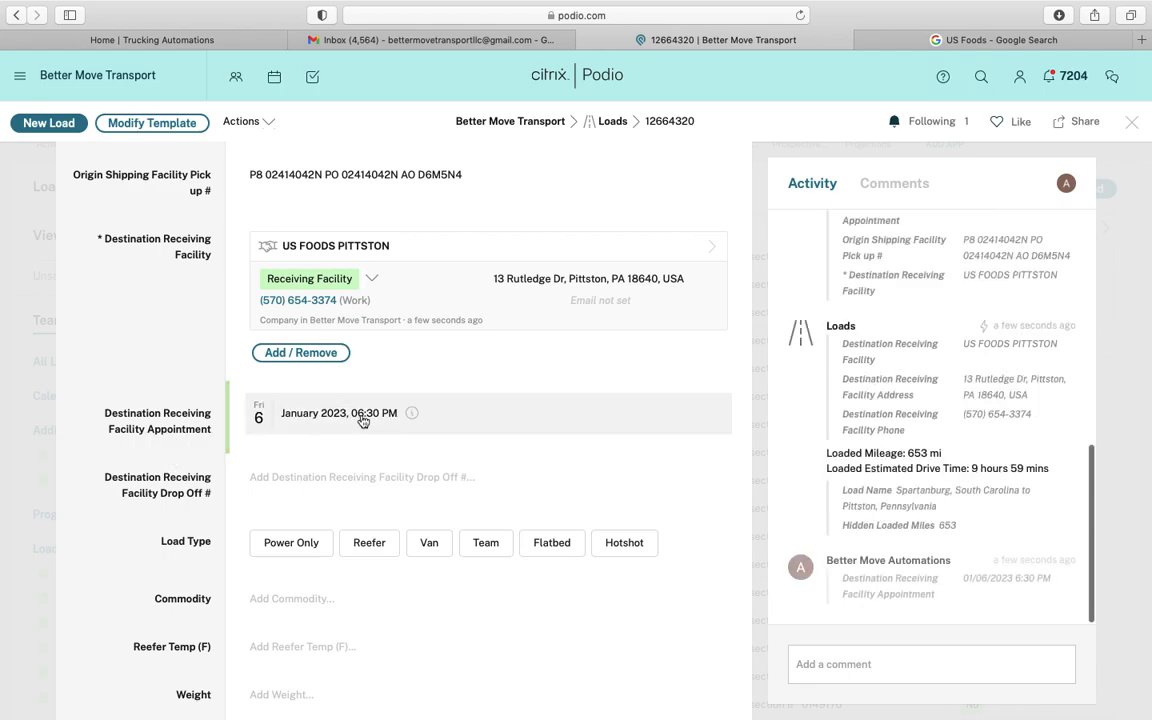
pyautogui.click(364, 416)
pyautogui.click(384, 414)
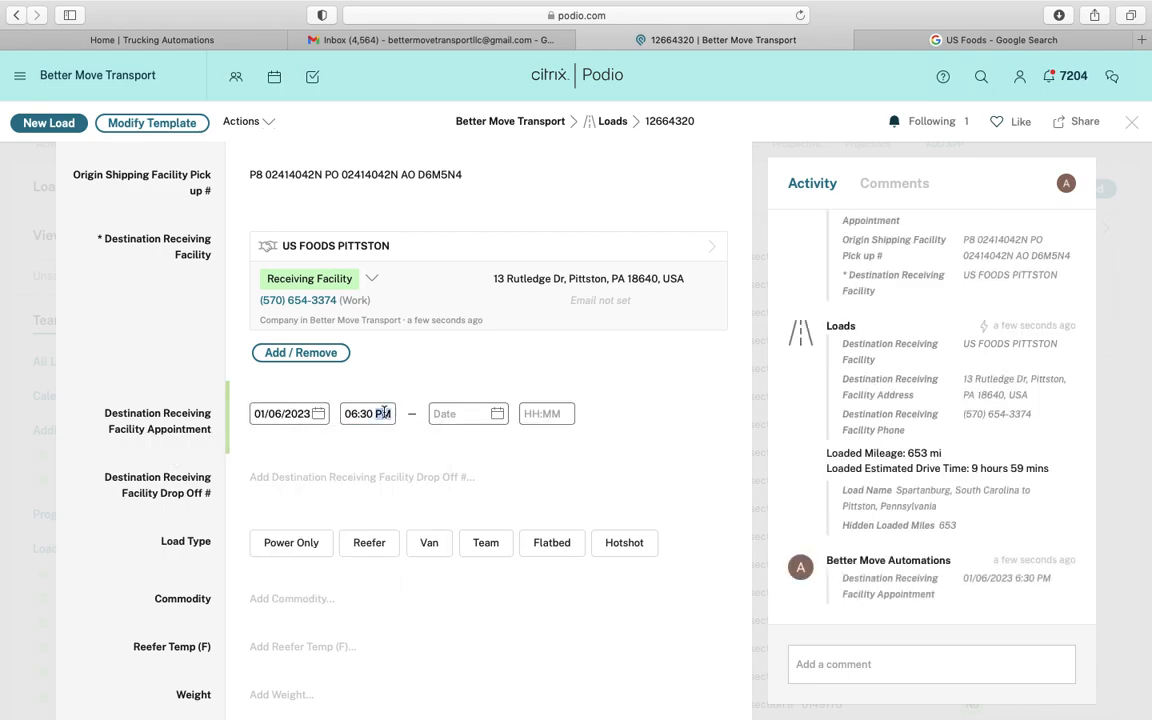
pyautogui.press('a')
pyautogui.click(174, 395)
pyautogui.scroll(-3, 165, 400)
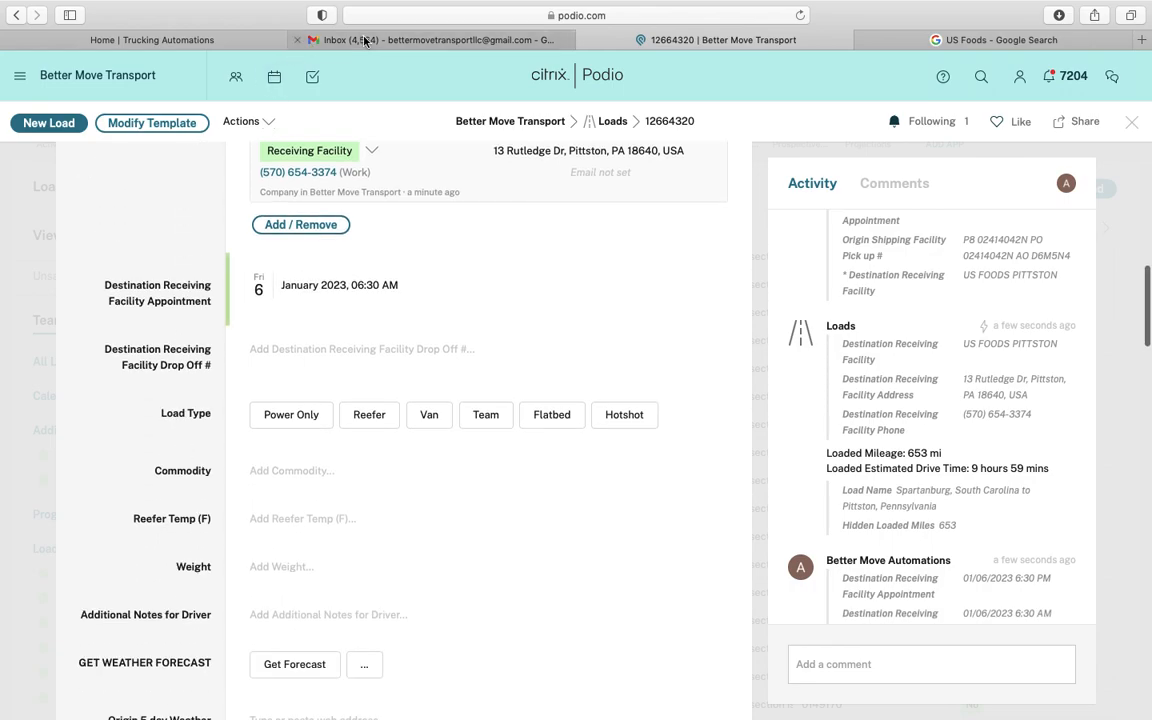
# Copy the DO, PO and AO references from the PDF into Destination Receiving Facility Drop Off #
pyautogui.click(443, 38)
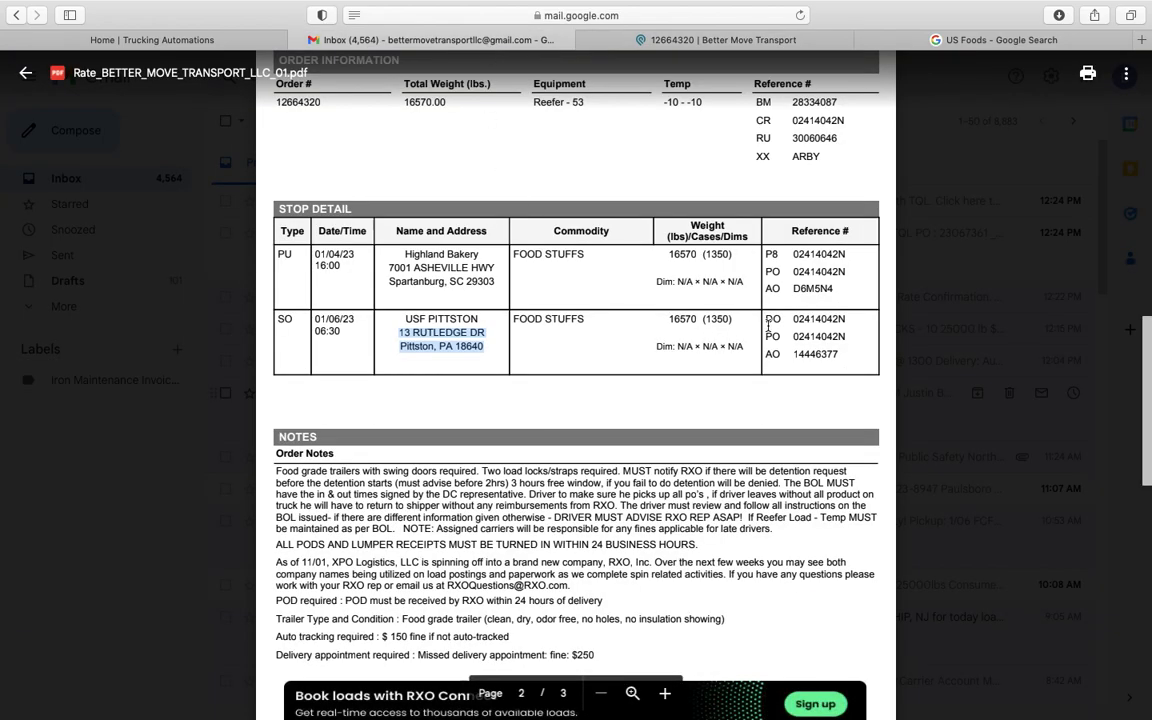
pyautogui.moveTo(768, 316); pyautogui.dragTo(840, 354)
pyautogui.press('super+c')
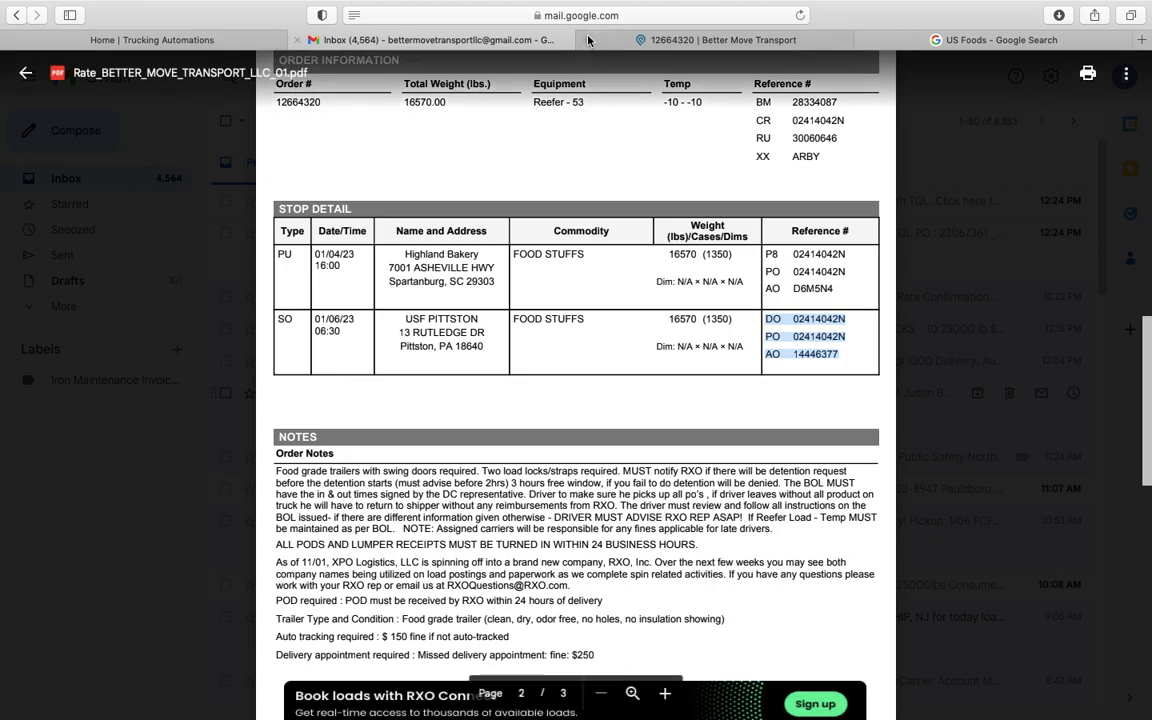
pyautogui.click(620, 39)
pyautogui.click(341, 347)
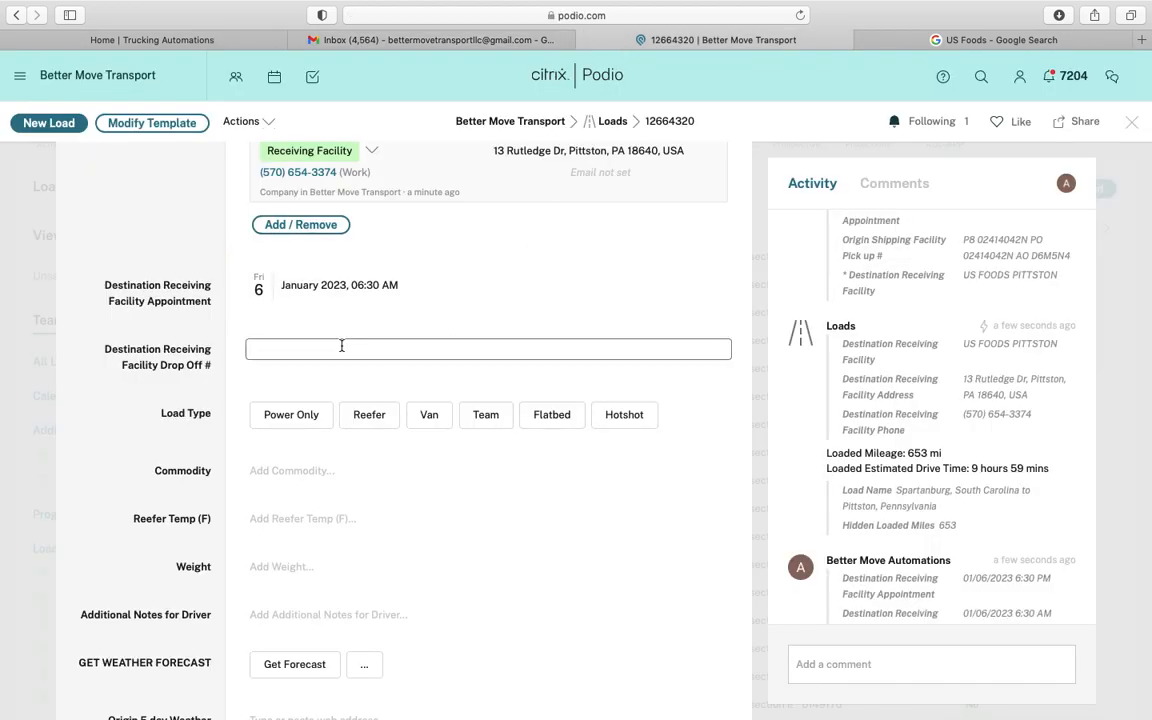
pyautogui.press('super+v')
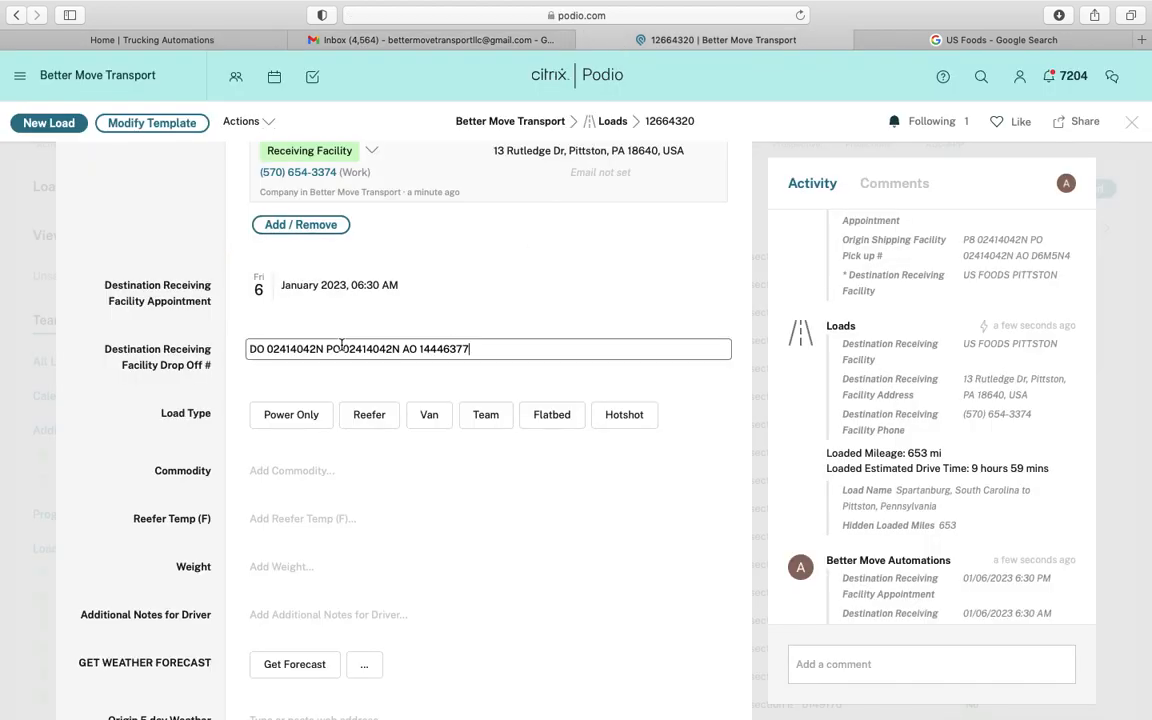
pyautogui.click(152, 399)
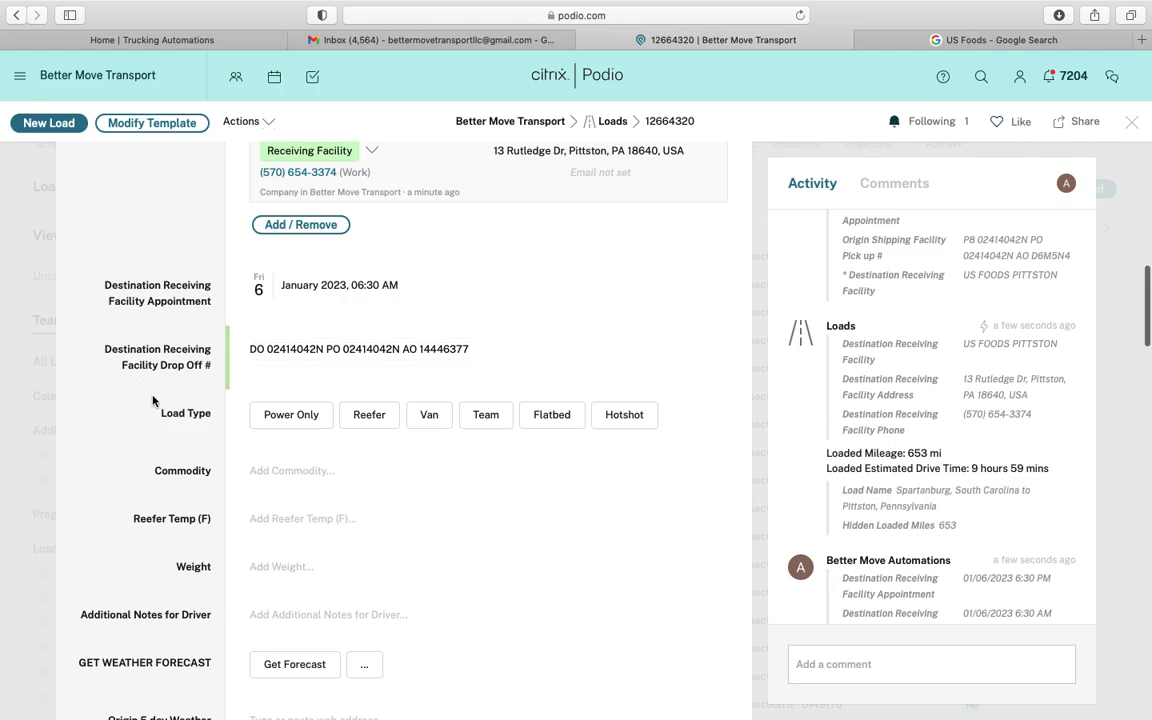
pyautogui.scroll(-2, 172, 357)
# Pick out the equipment type, -10 temperature and 16570.00 total weight from the rate confirmation
pyautogui.click(503, 41)
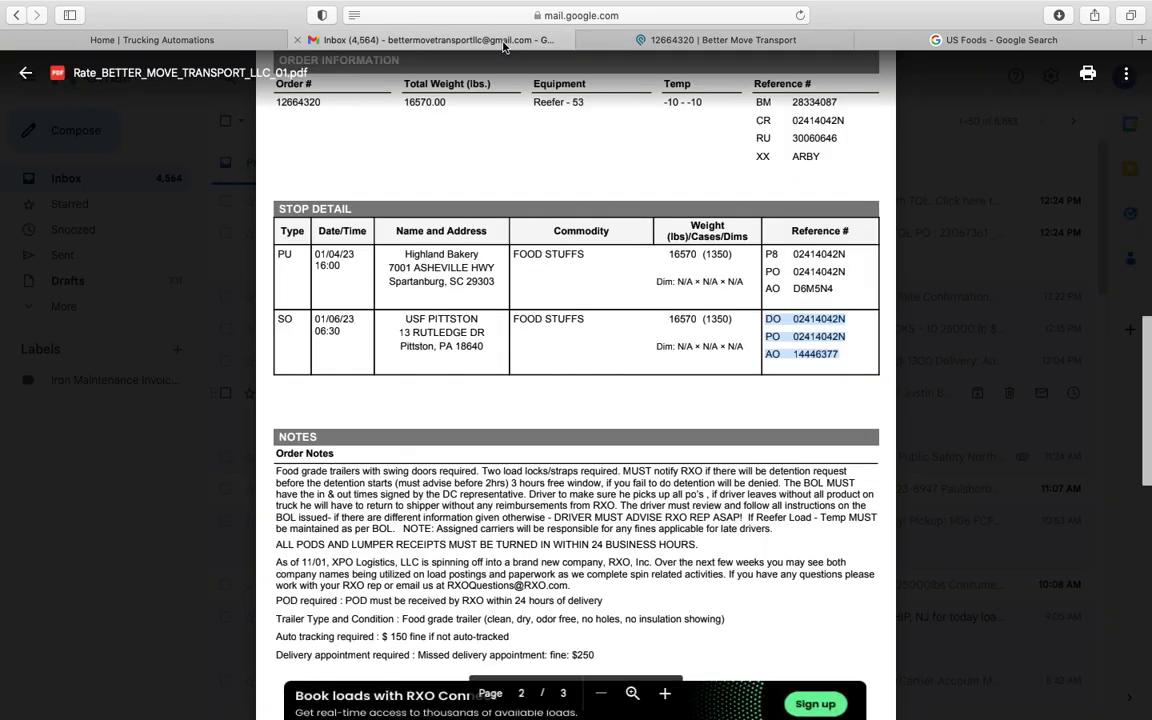
pyautogui.scroll(3, 592, 270)
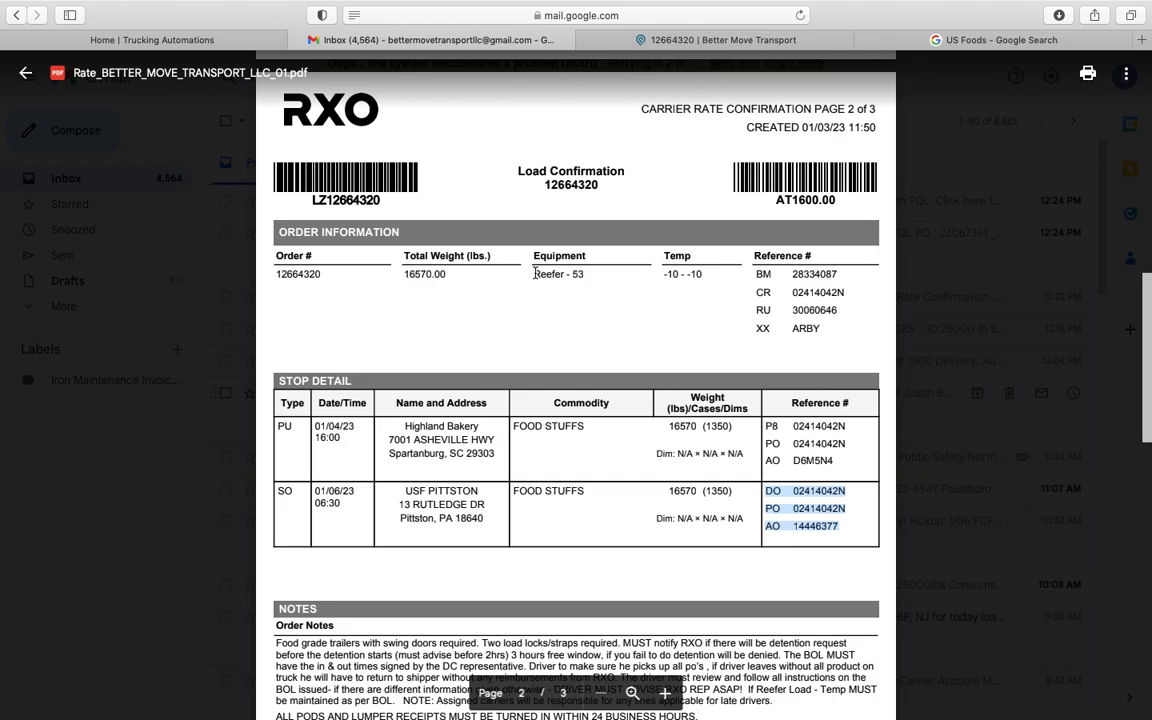
pyautogui.moveTo(535, 273); pyautogui.dragTo(599, 273)
pyautogui.doubleClick(670, 275)
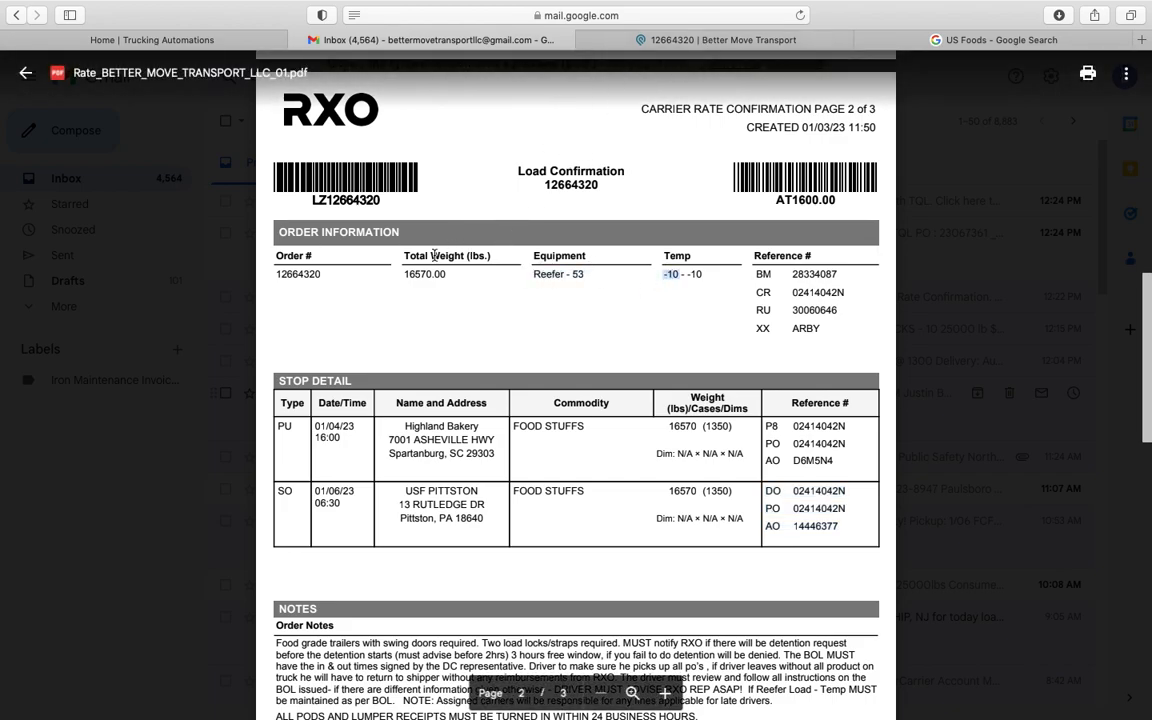
pyautogui.moveTo(421, 276); pyautogui.dragTo(446, 275)
pyautogui.press('super+c')
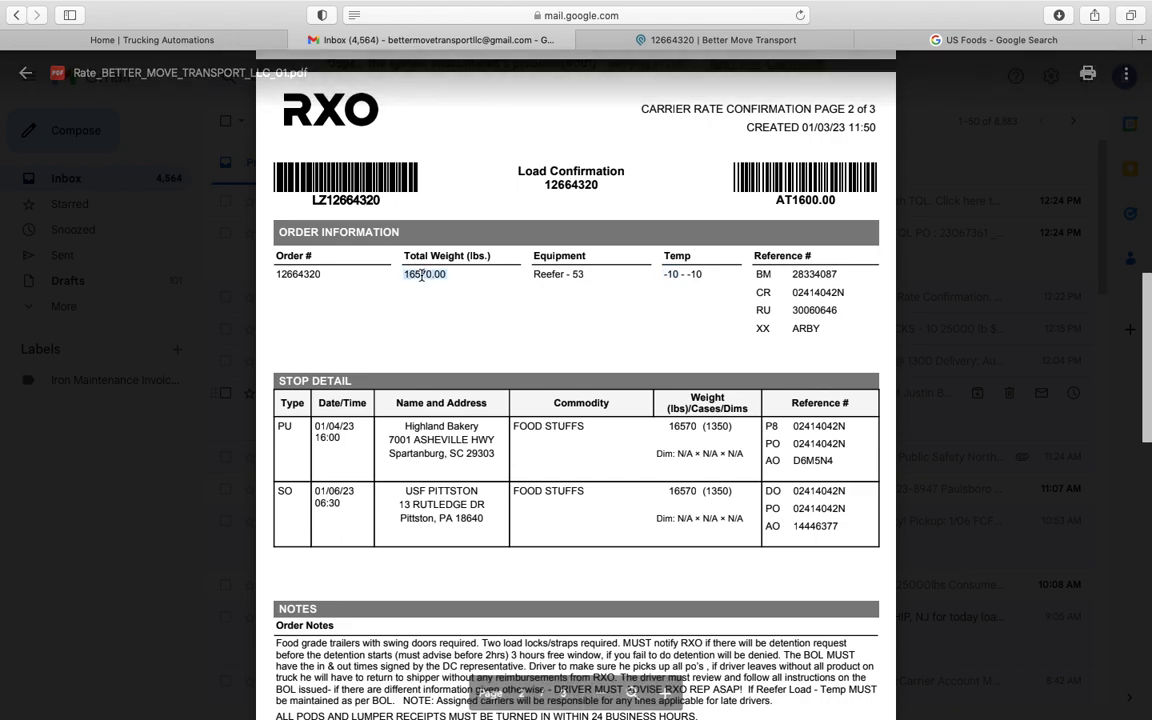
pyautogui.click(720, 40)
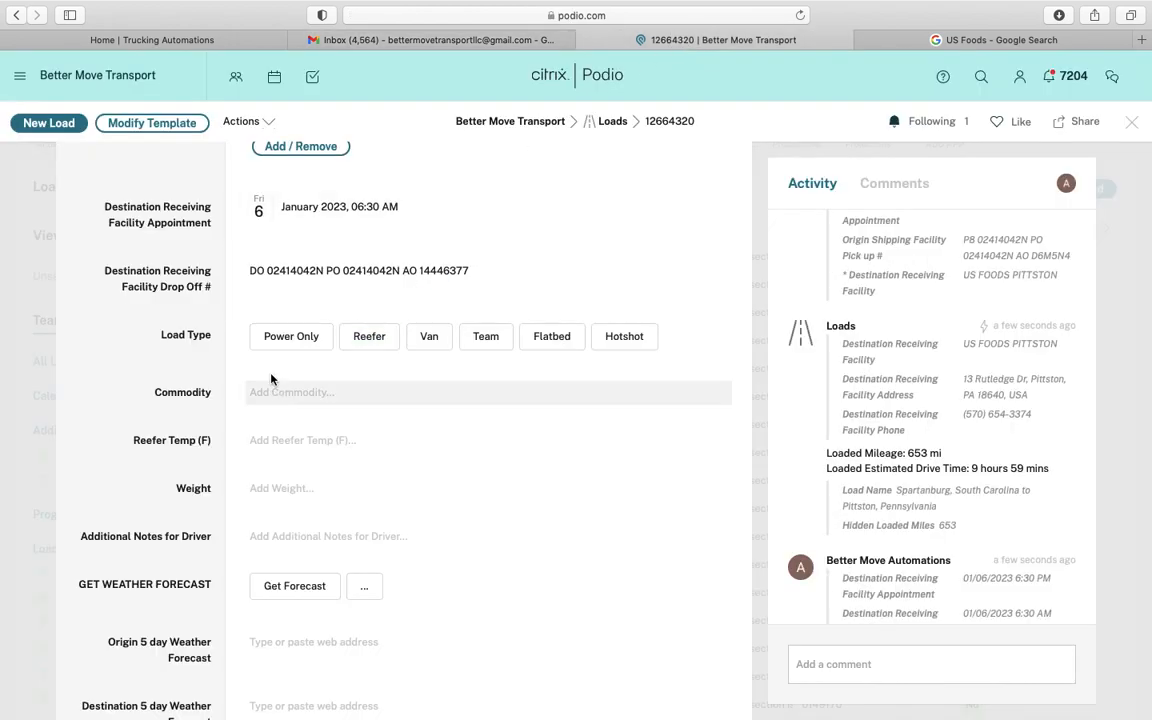
# Set Load Type to Reefer, Reefer Temp to -10 and Weight to 16570.00
pyautogui.click(370, 337)
pyautogui.click(305, 441)
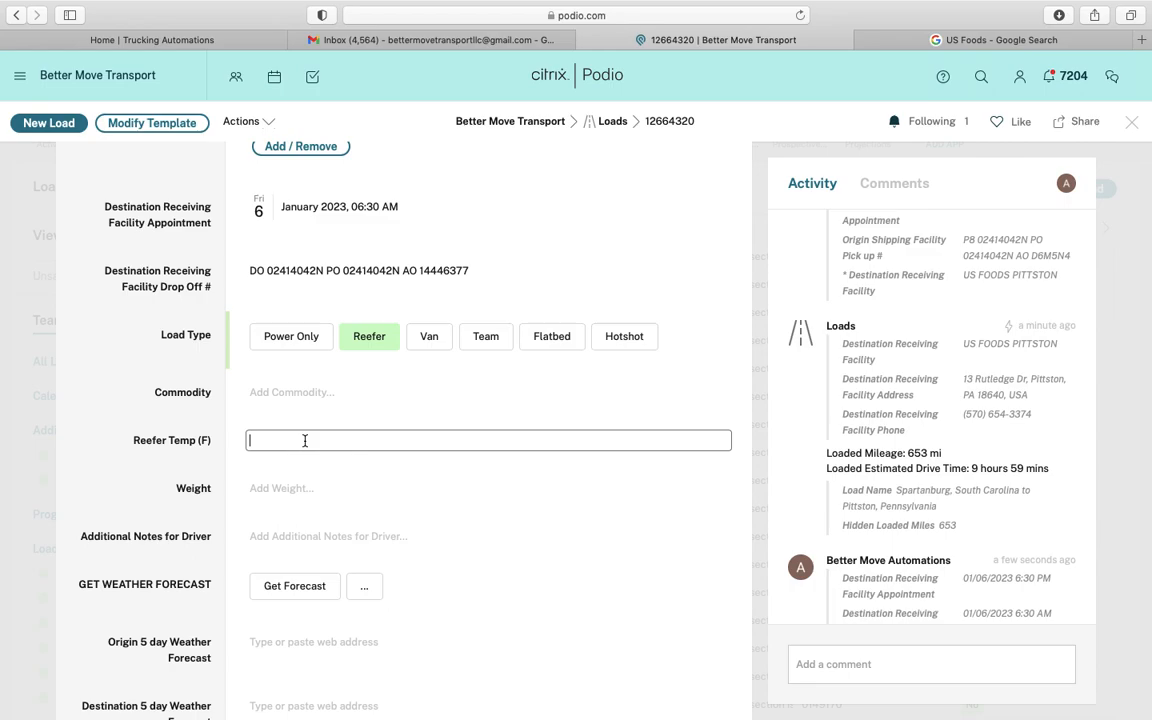
pyautogui.click(296, 488)
pyautogui.press('super+v')
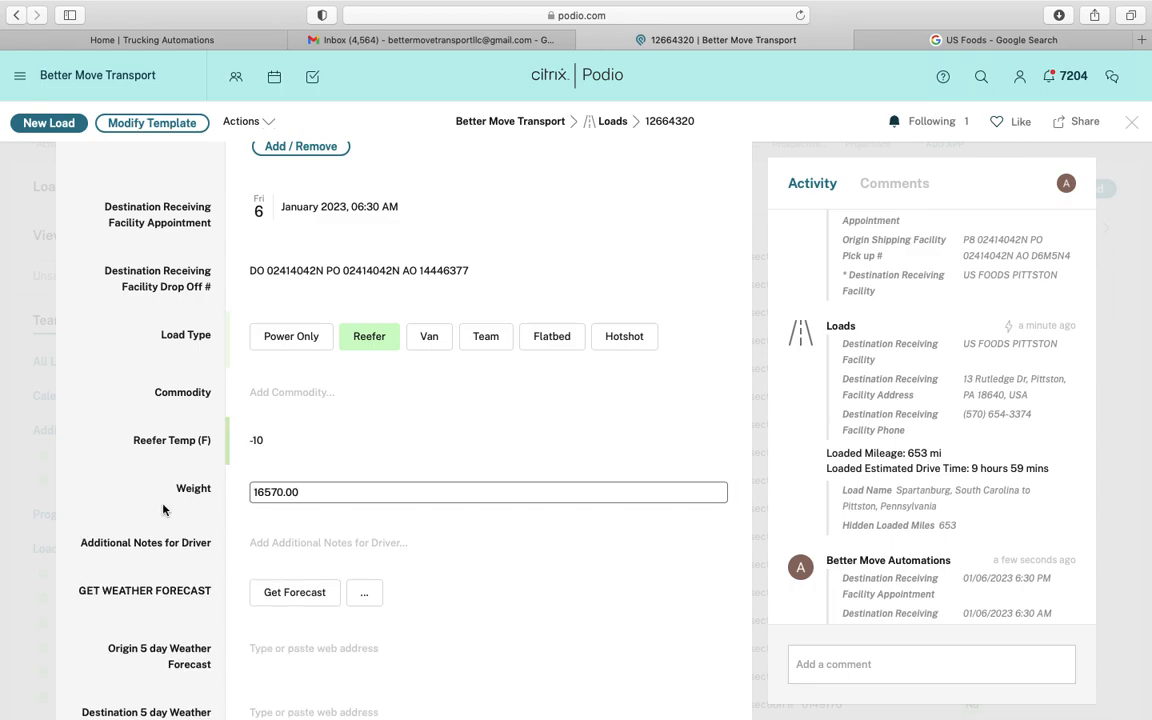
pyautogui.click(450, 44)
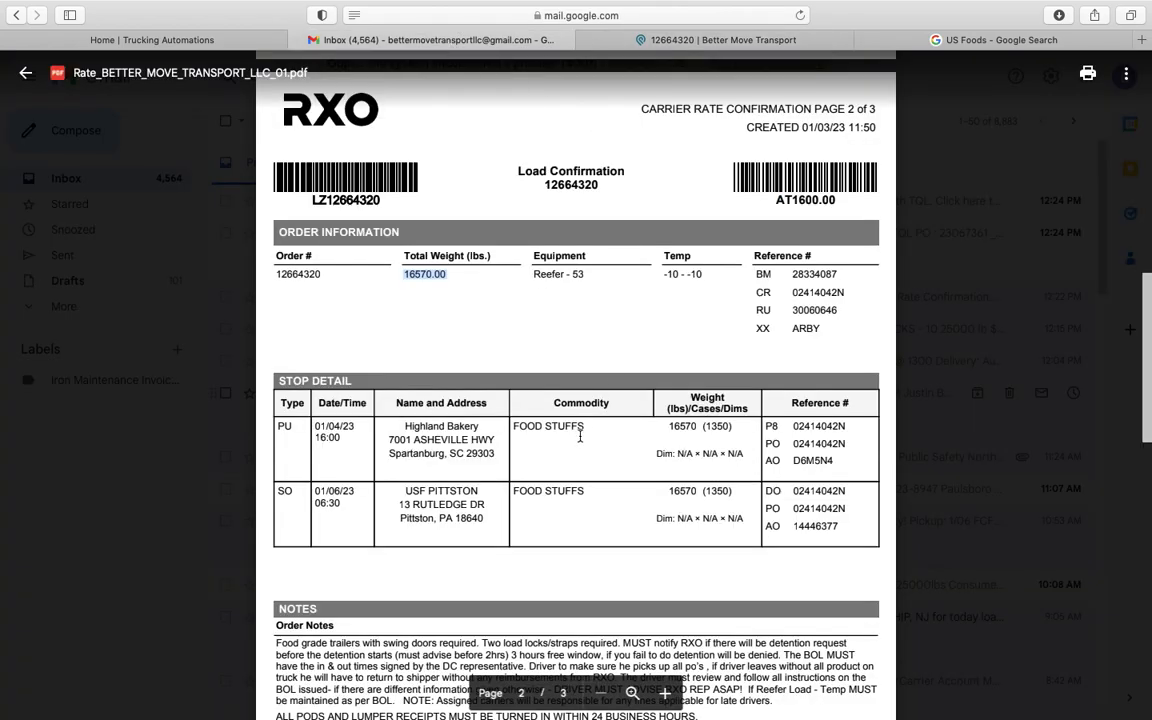
# Enter FOOD STUFFS as the load's commodity, taken from the rate confirmation
pyautogui.moveTo(515, 426); pyautogui.dragTo(591, 426)
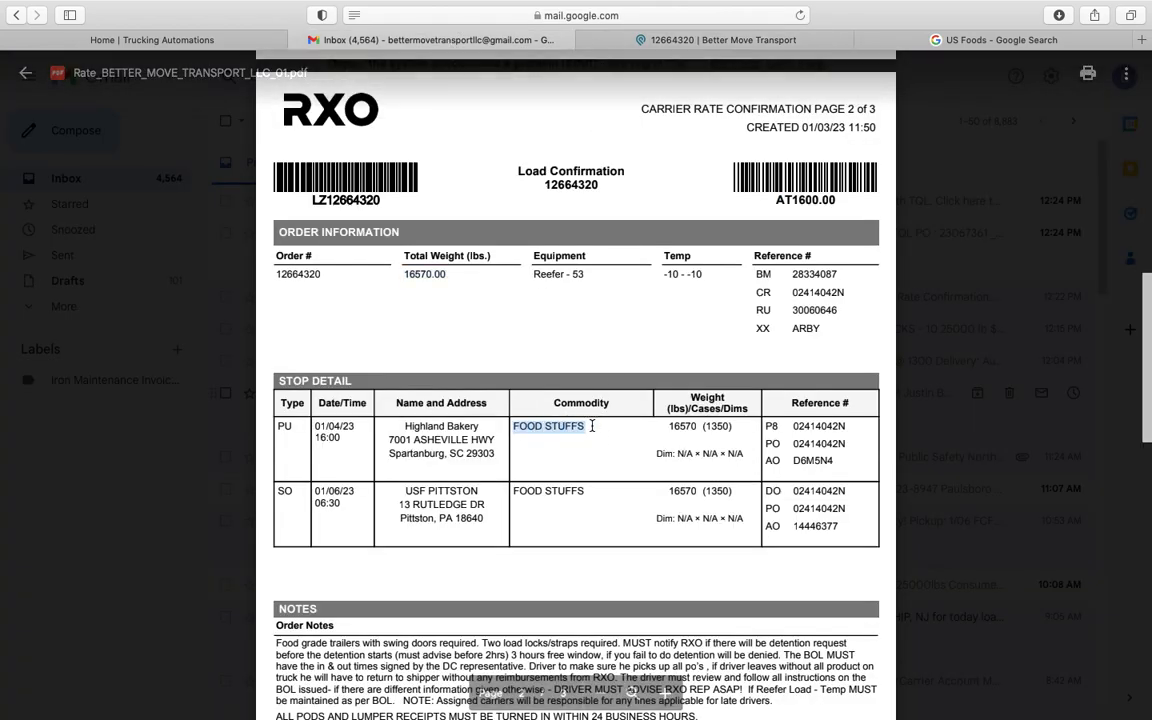
pyautogui.click(716, 40)
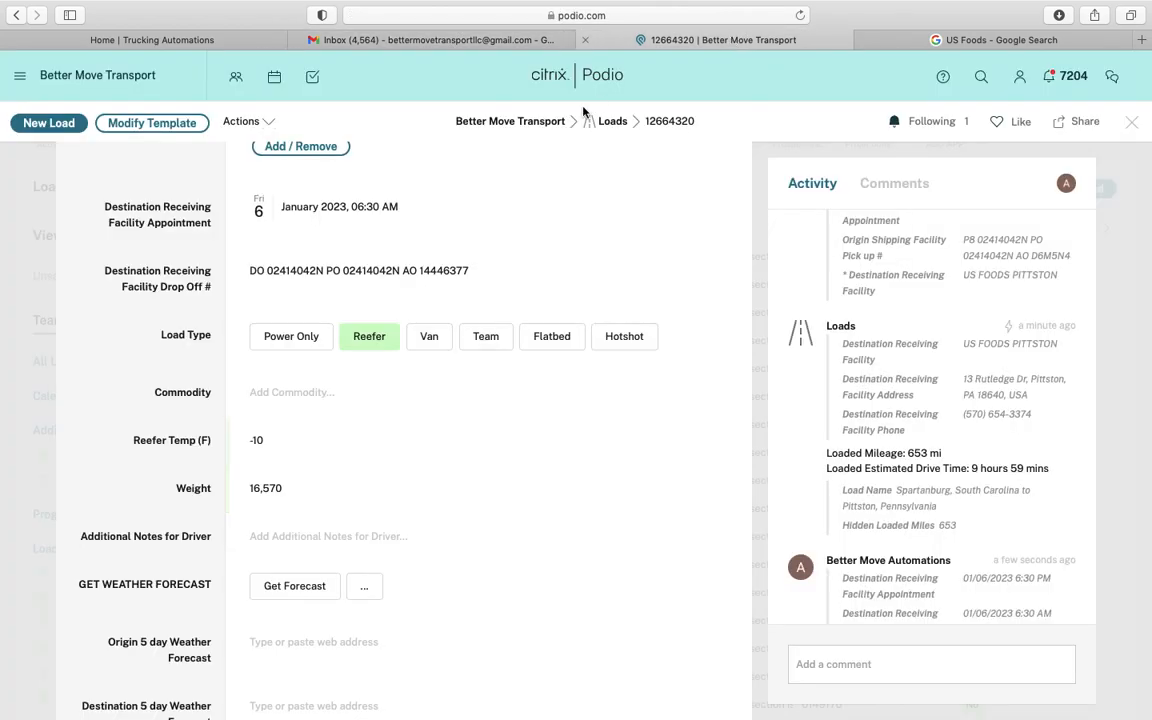
pyautogui.click(296, 406)
pyautogui.click(297, 400)
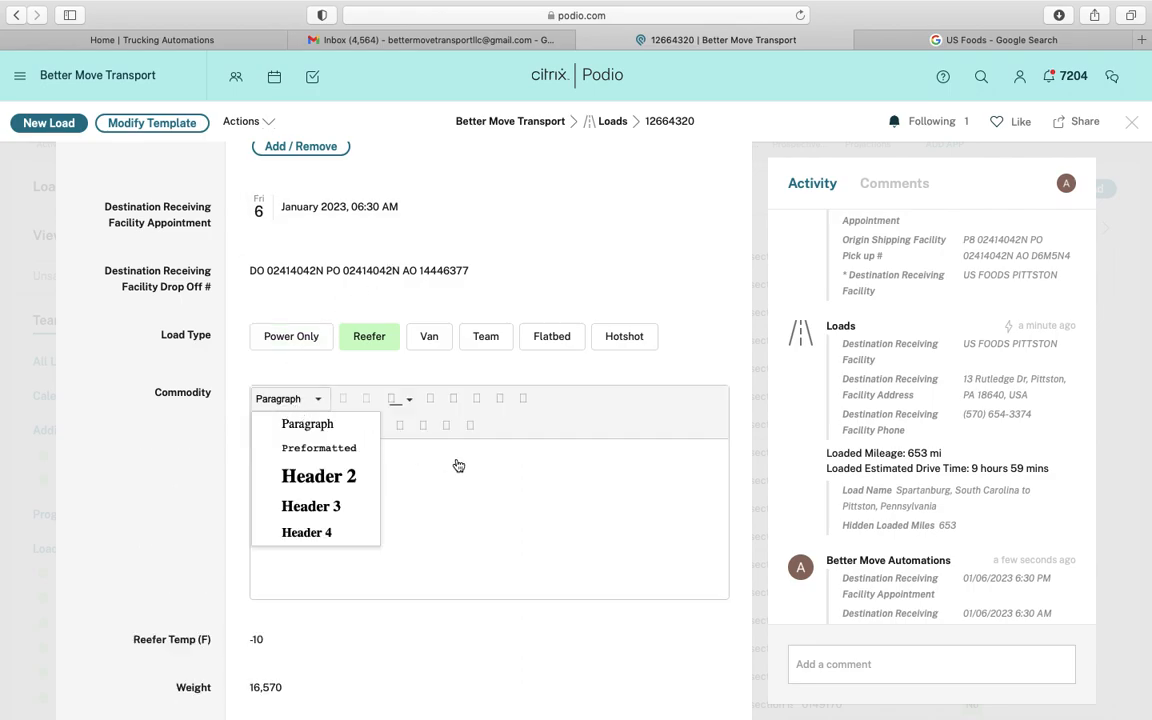
pyautogui.click(458, 464)
pyautogui.write('FOOD STUFFS')
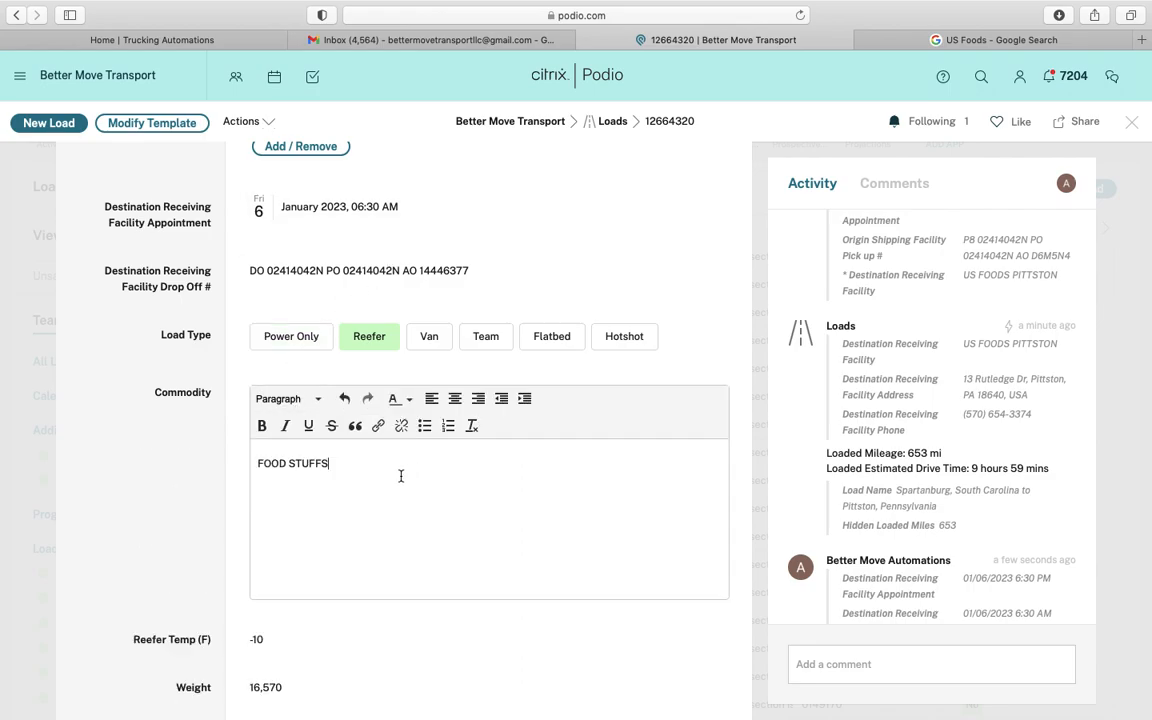
pyautogui.click(178, 508)
pyautogui.scroll(-3, 190, 470)
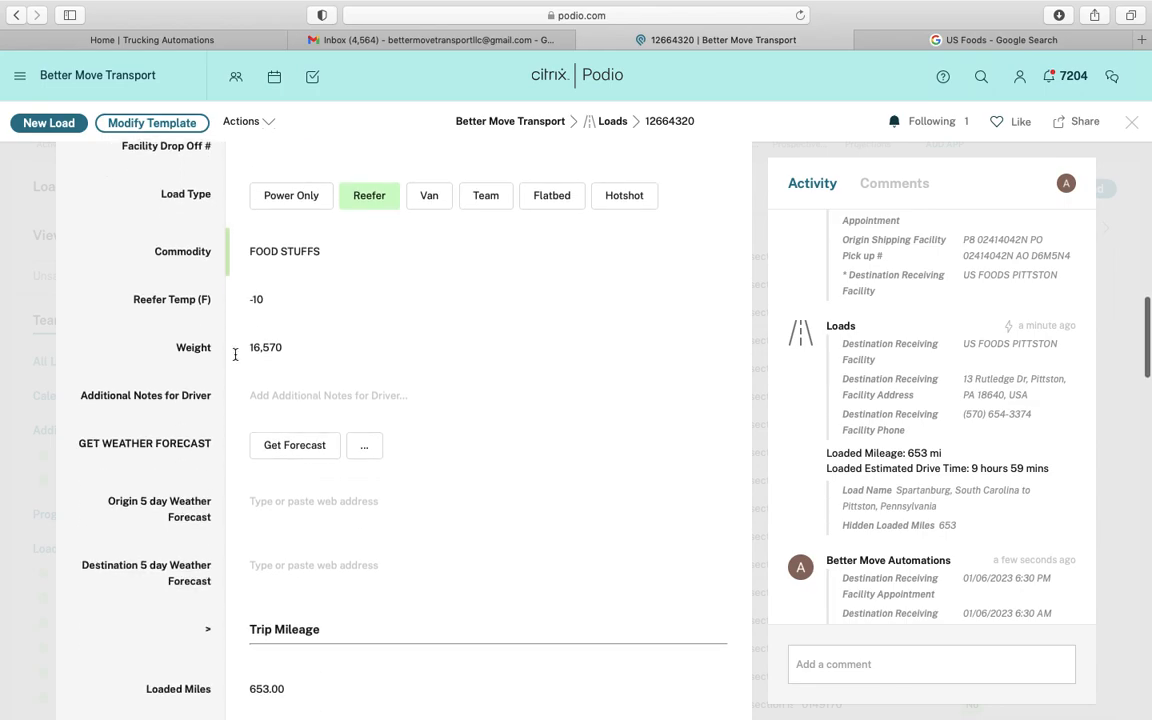
pyautogui.click(460, 41)
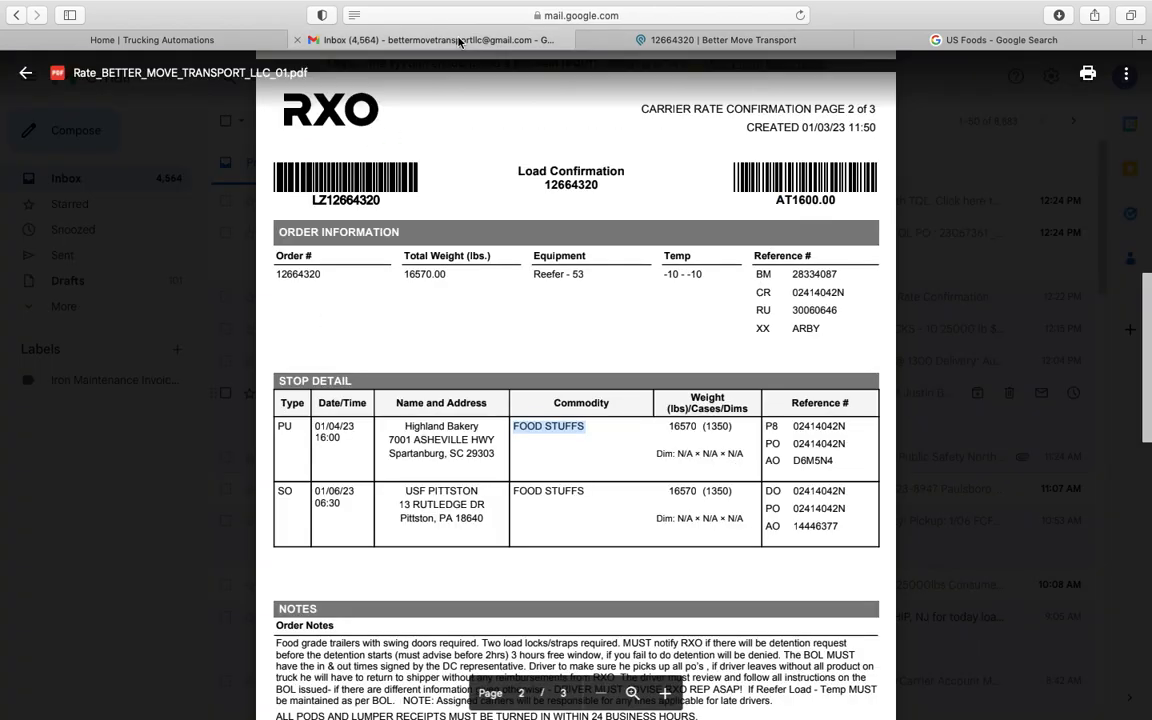
pyautogui.scroll(-4, 595, 390)
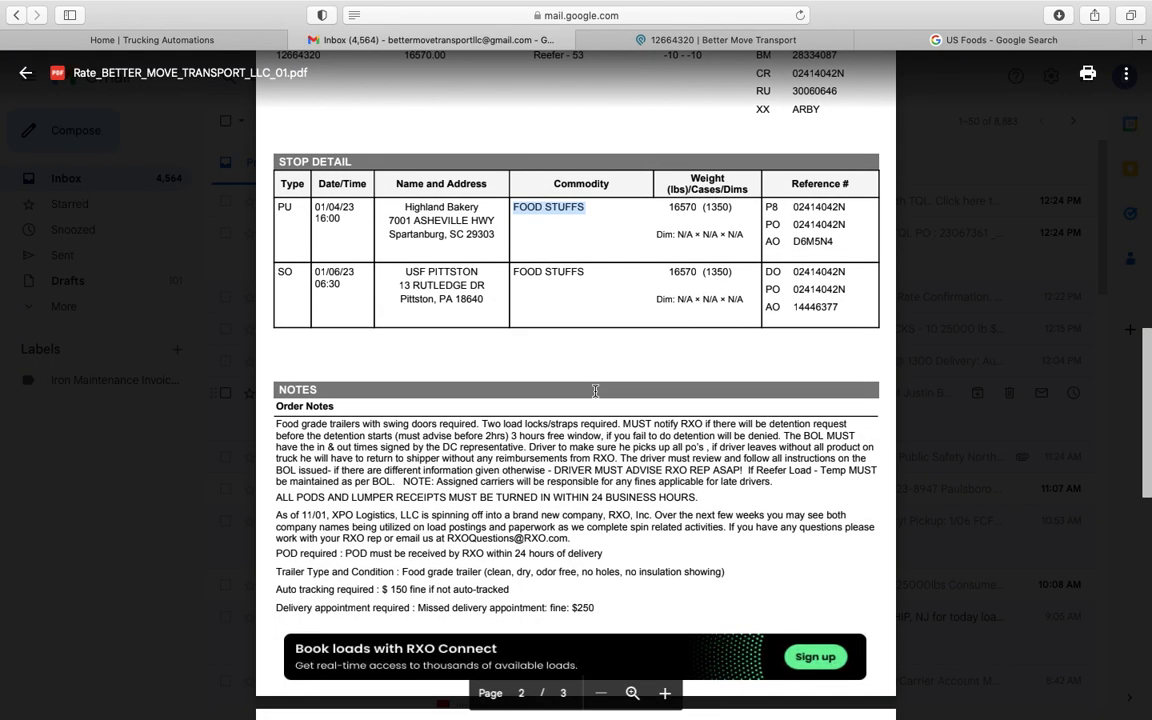
pyautogui.scroll(-4, 595, 390)
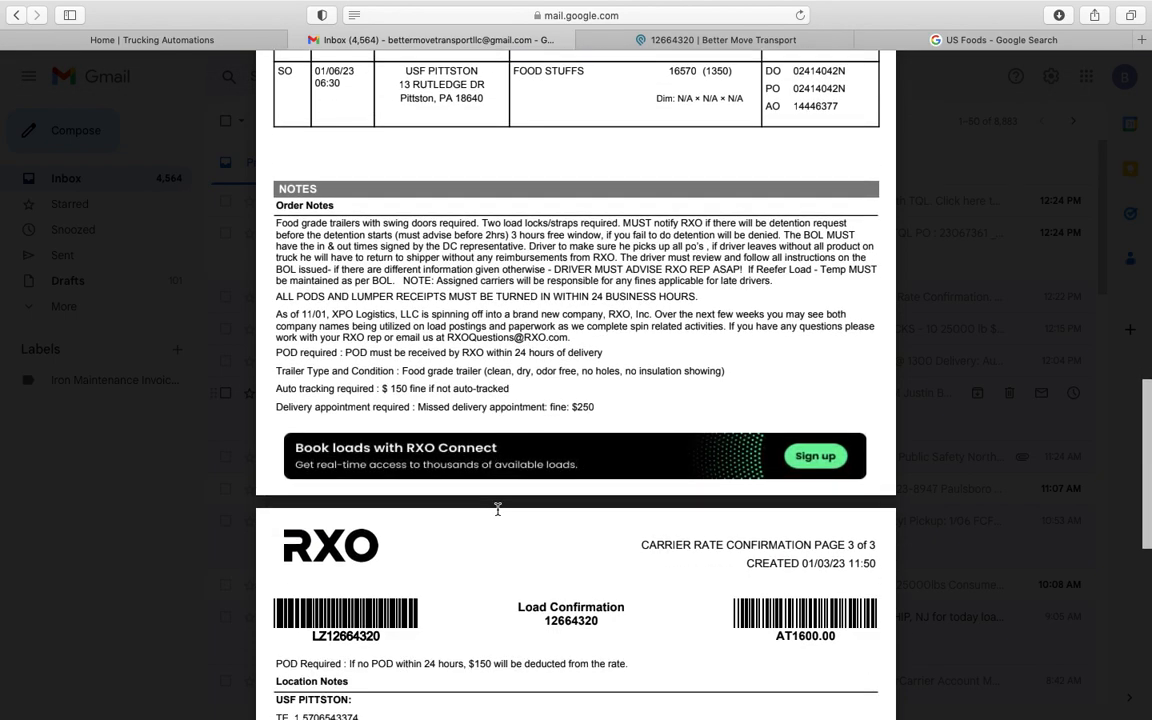
pyautogui.scroll(-8, 497, 510)
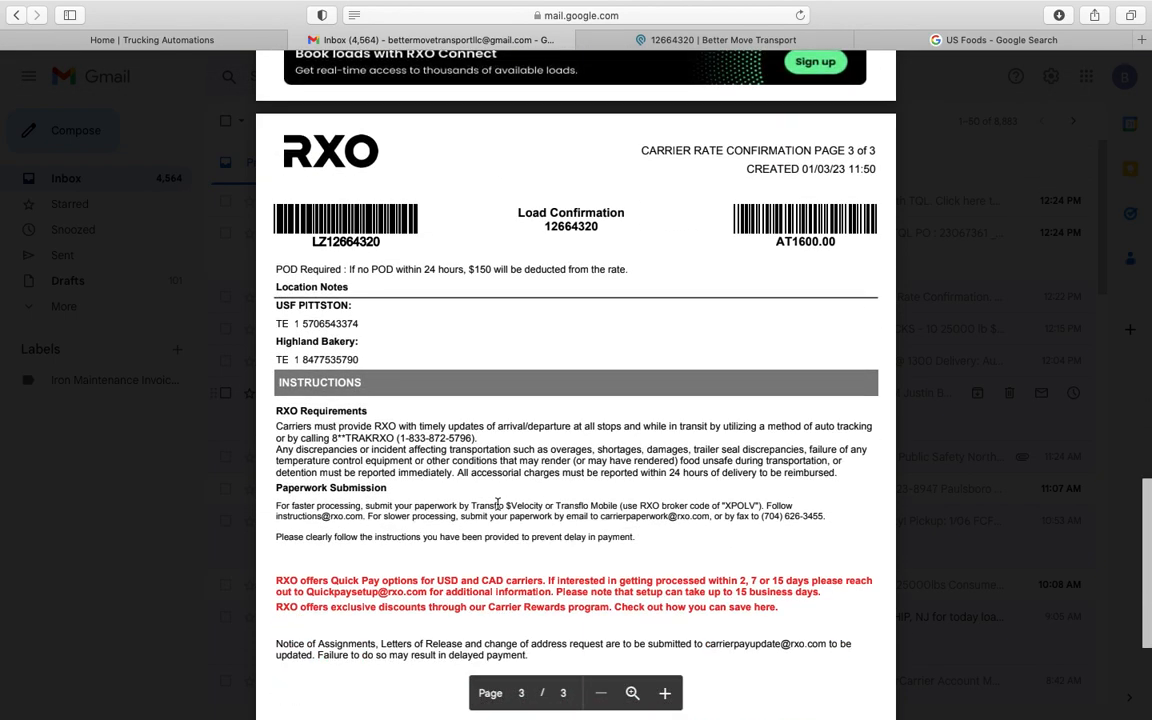
pyautogui.scroll(3, 507, 440)
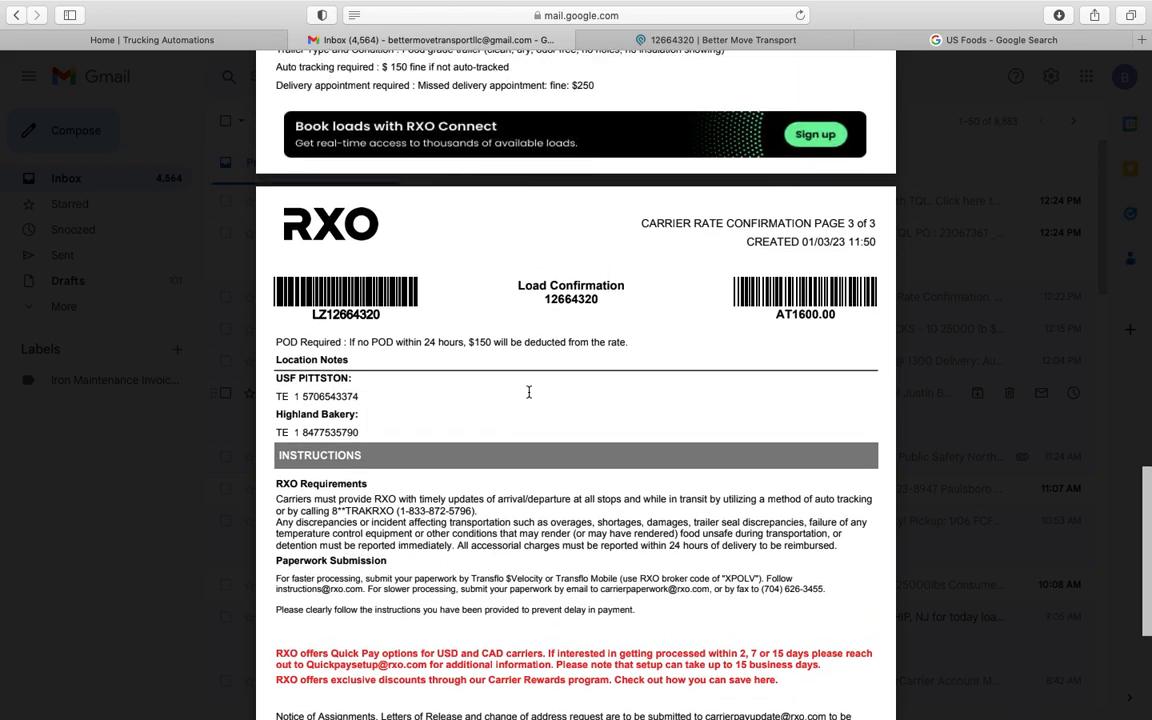
pyautogui.scroll(9, 529, 392)
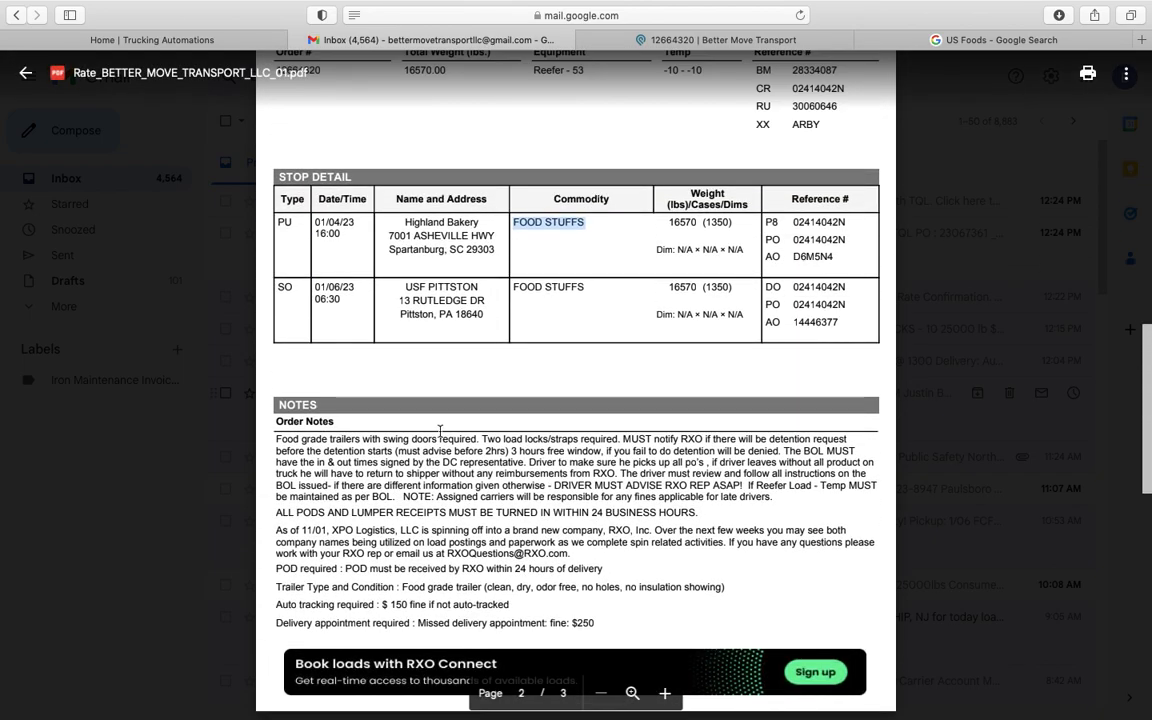
pyautogui.scroll(3, 598, 422)
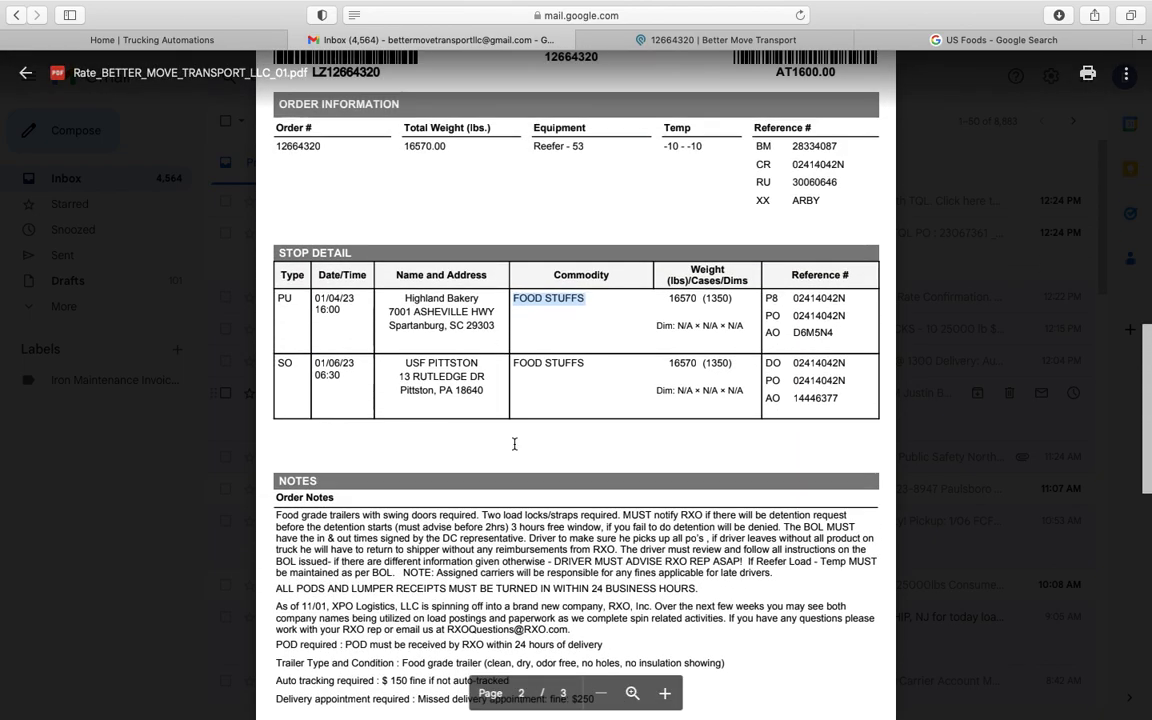
pyautogui.click(688, 40)
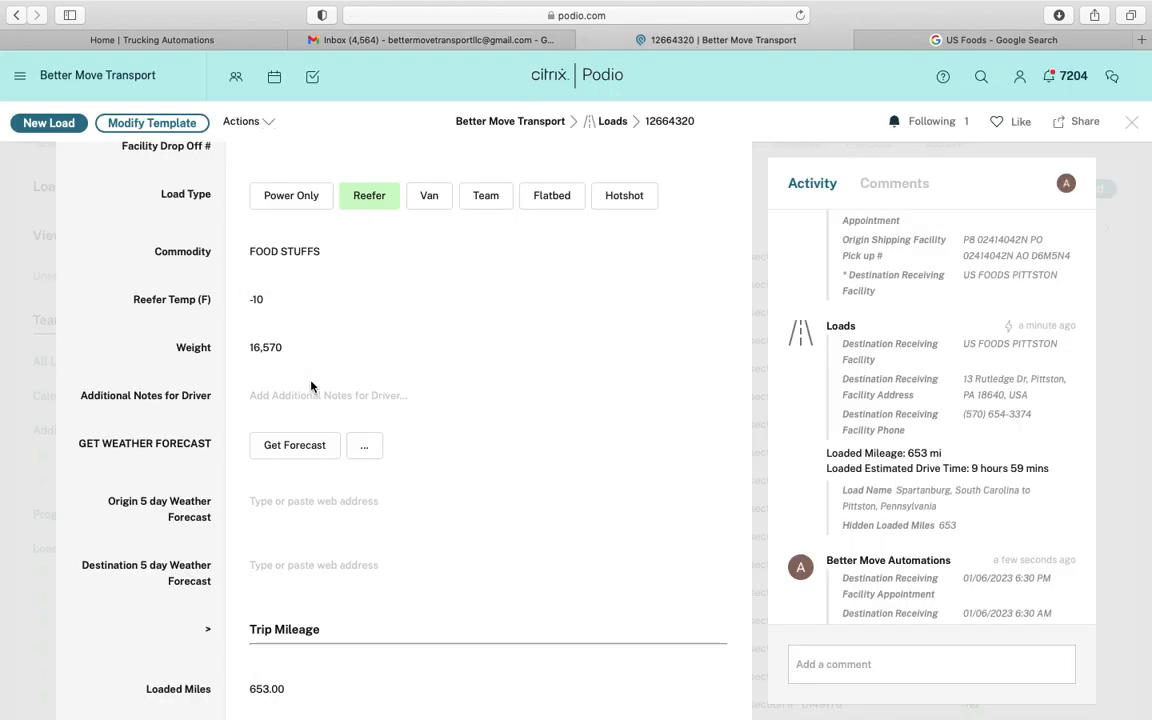
# Fetch the Spartanburg weather forecast for load 12664320 and reload the page to refresh its title
pyautogui.scroll(-2, 202, 437)
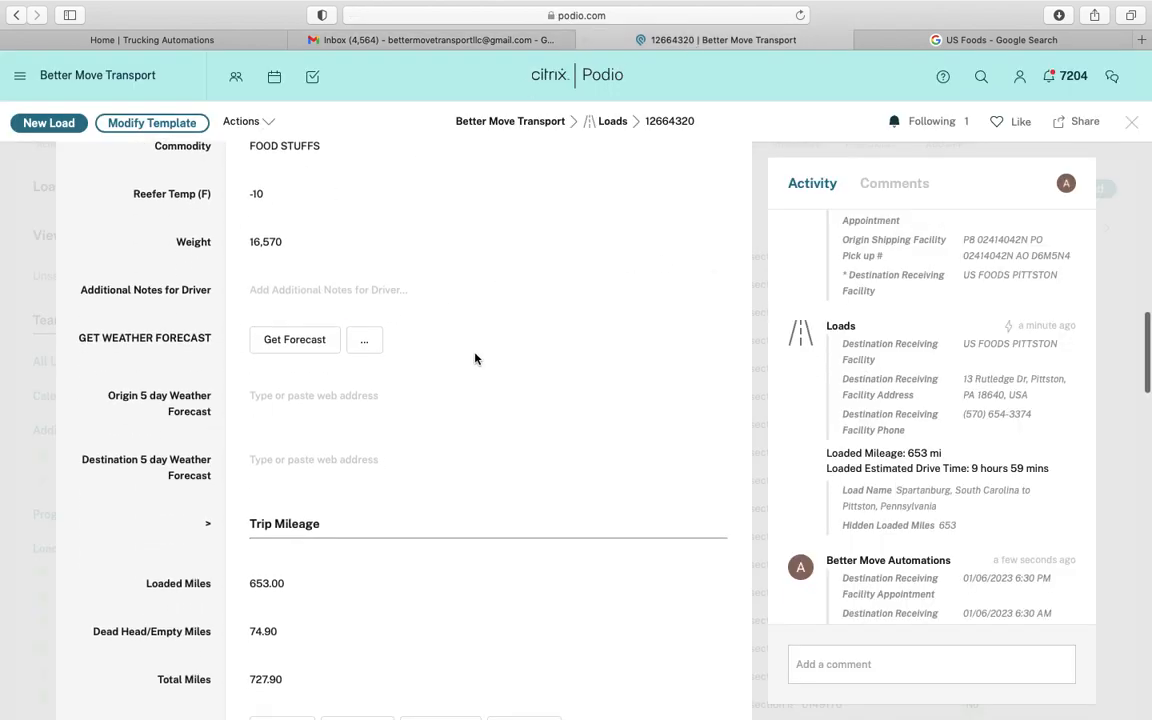
pyautogui.click(300, 340)
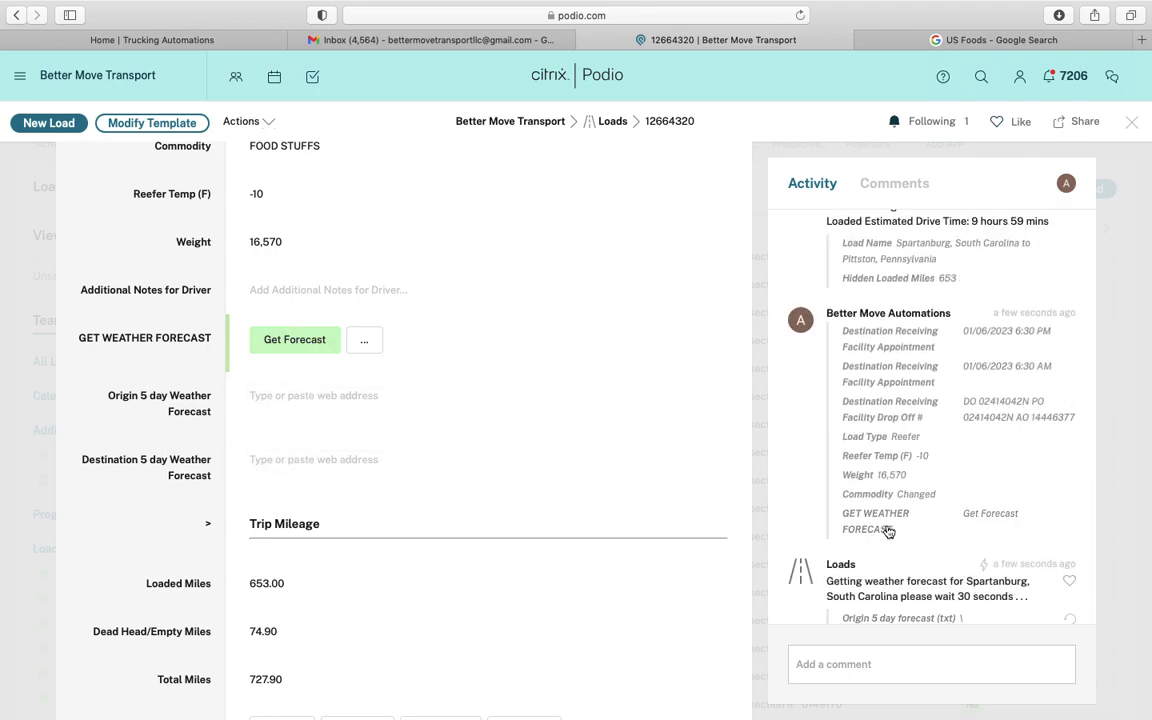
pyautogui.scroll(-5, 200, 550)
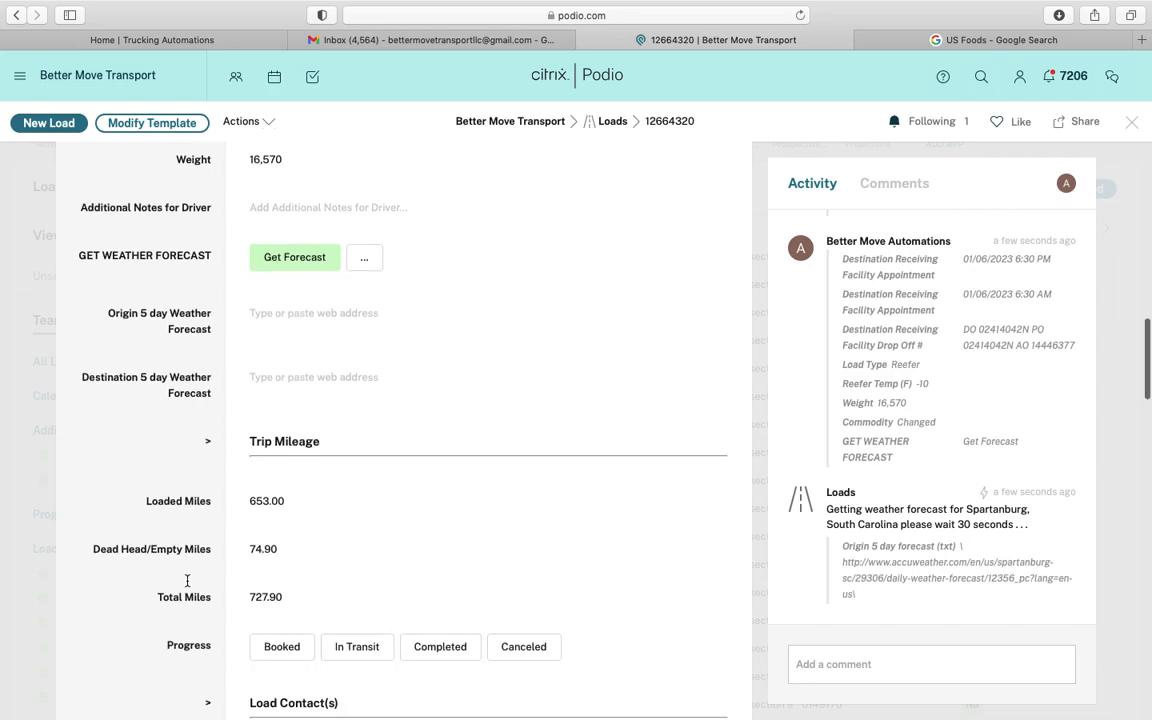
pyautogui.scroll(-1, 186, 586)
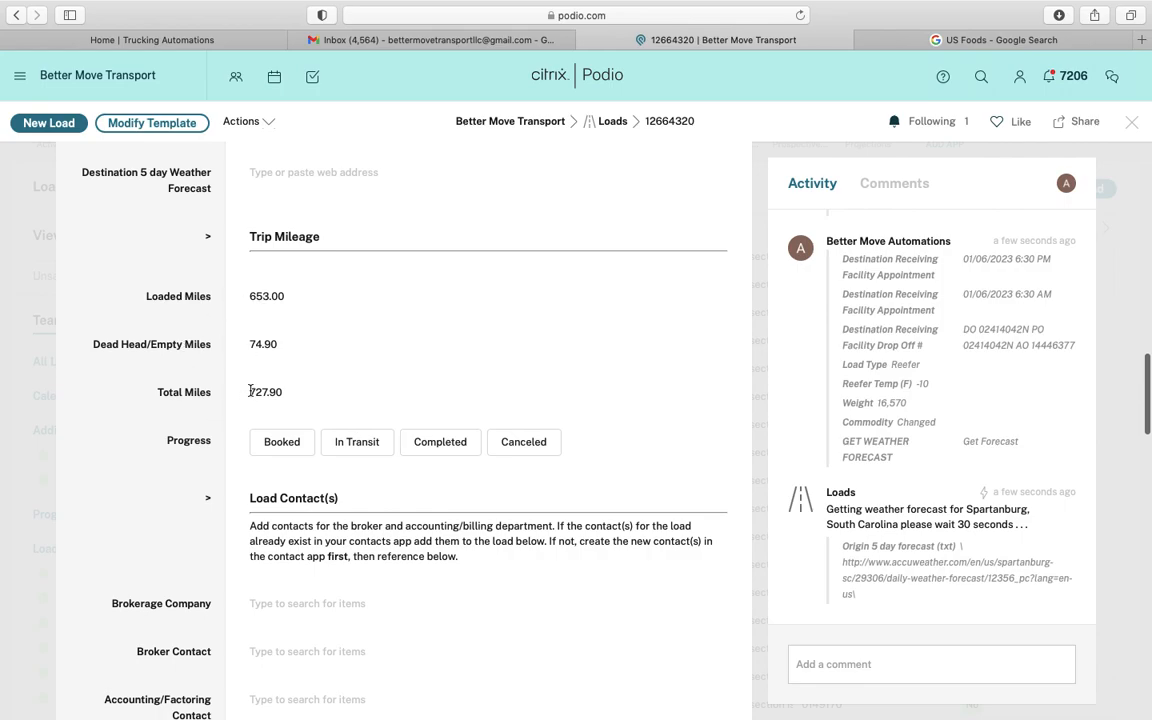
pyautogui.scroll(-2, 158, 480)
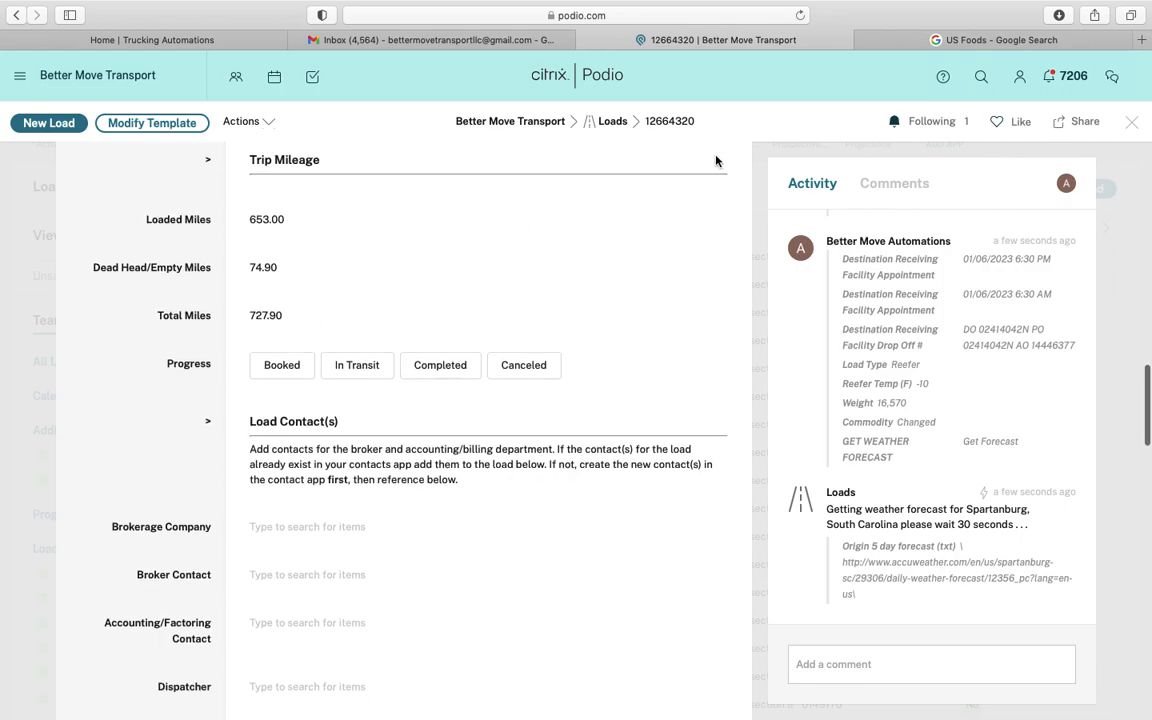
pyautogui.click(800, 17)
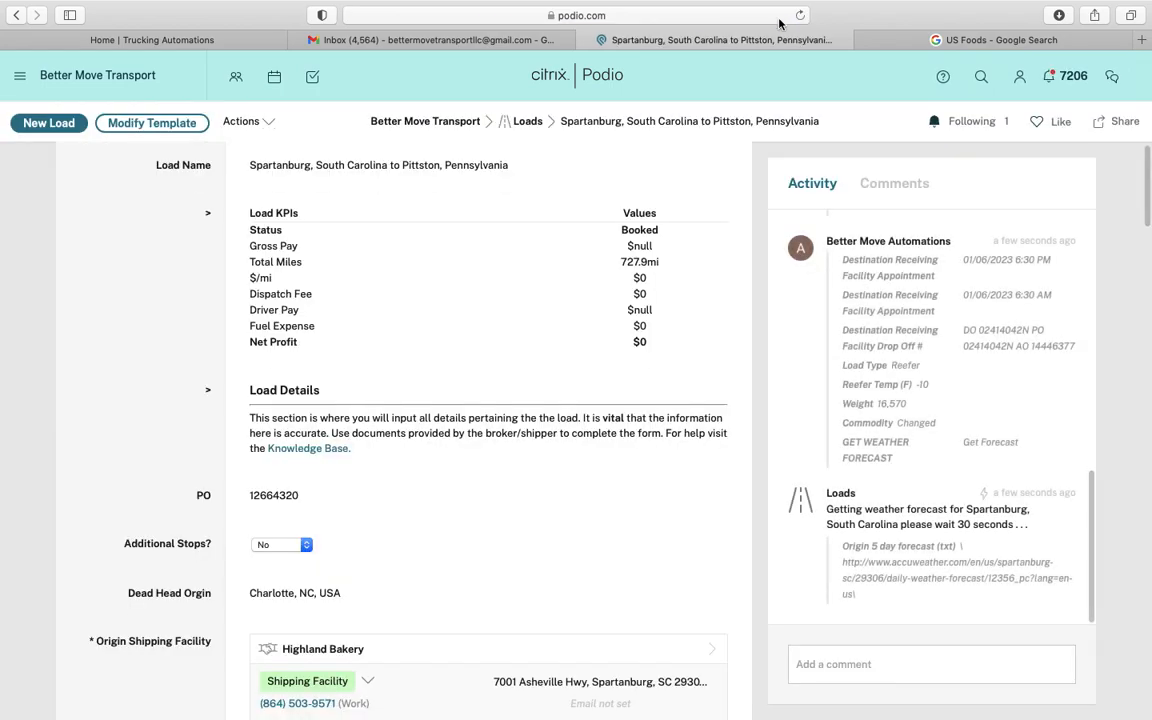
# Scroll down to Load Contact(s) and bring up the Brokerage Company choices
pyautogui.scroll(-2, 418, 474)
pyautogui.scroll(-20, 418, 474)
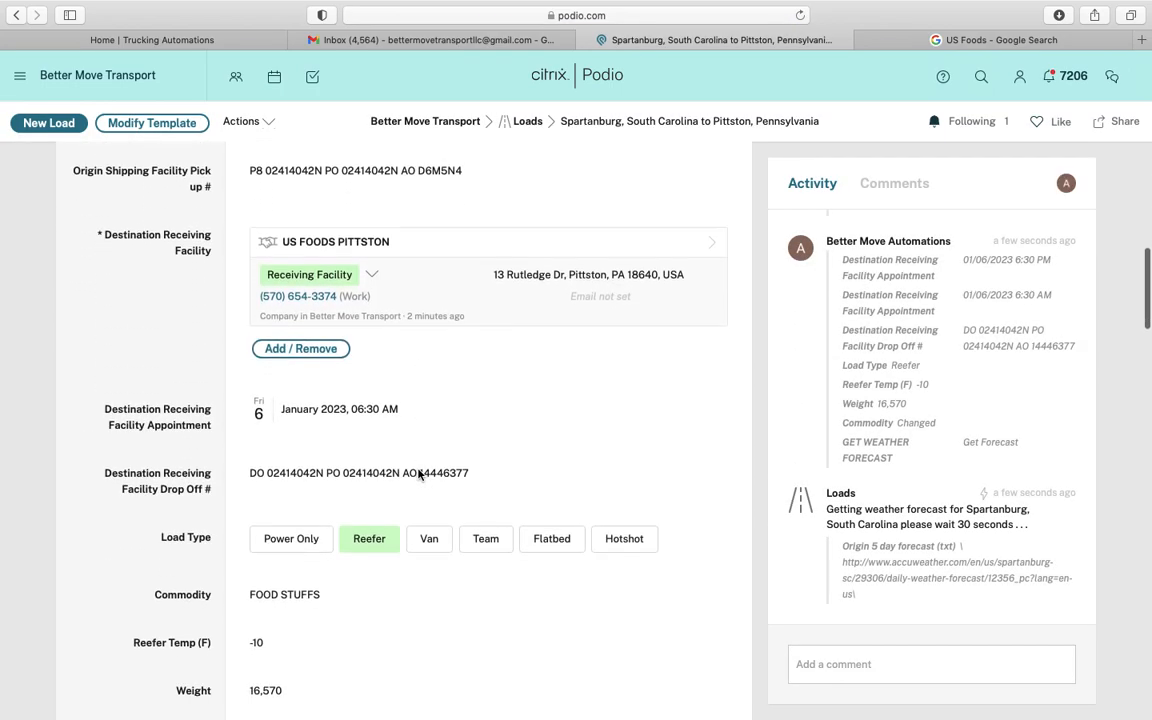
pyautogui.scroll(-4, 418, 474)
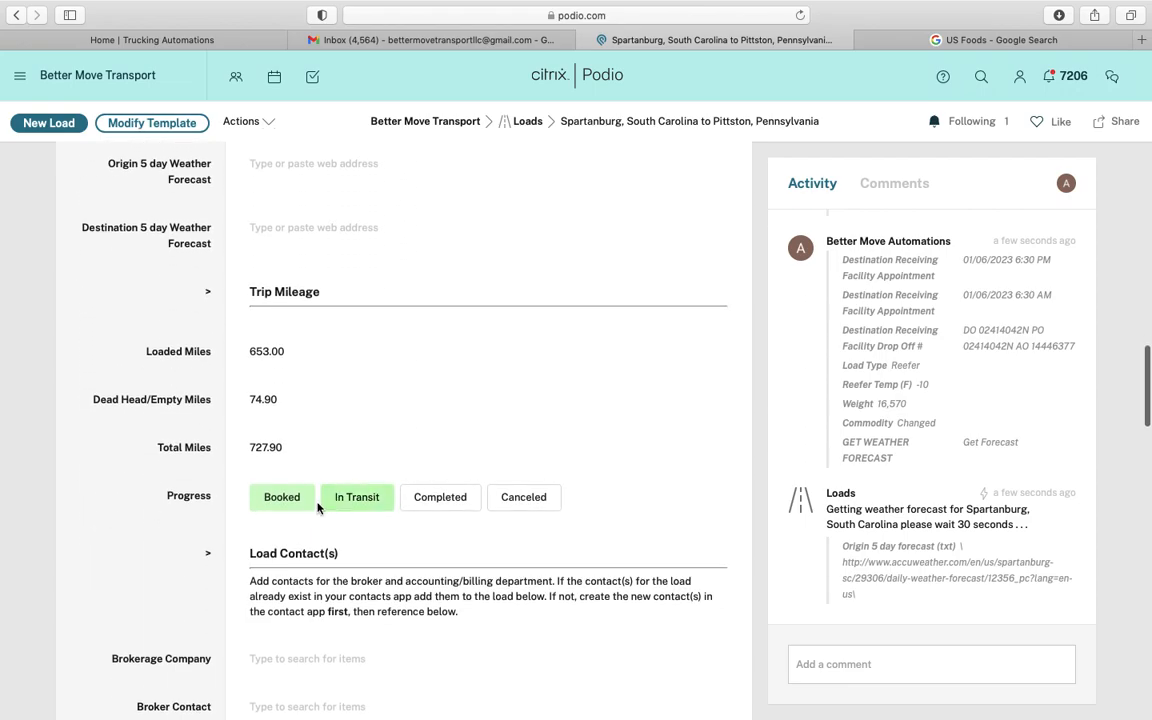
pyautogui.scroll(-3, 300, 580)
pyautogui.scroll(-1, 315, 607)
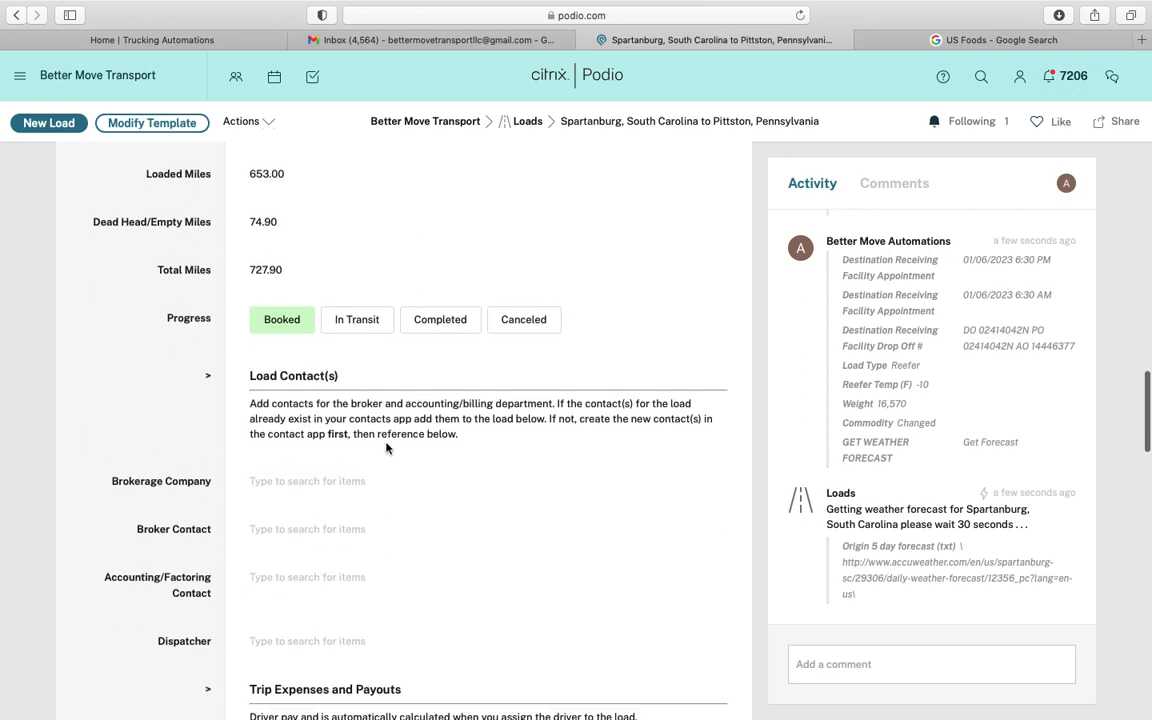
pyautogui.scroll(-3, 386, 448)
pyautogui.click(280, 370)
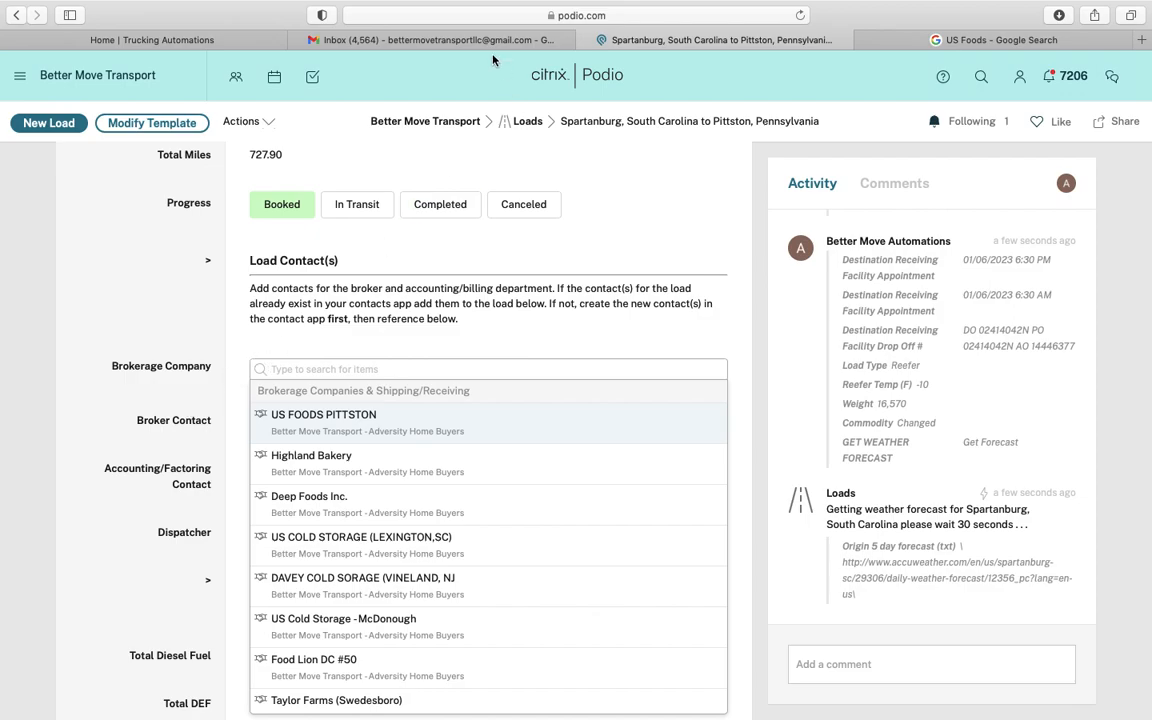
# Check the broker name in the PDF, then search 'xpo' and link XPO Logistics as Brokerage Company
pyautogui.click(440, 40)
pyautogui.scroll(-10, 421, 265)
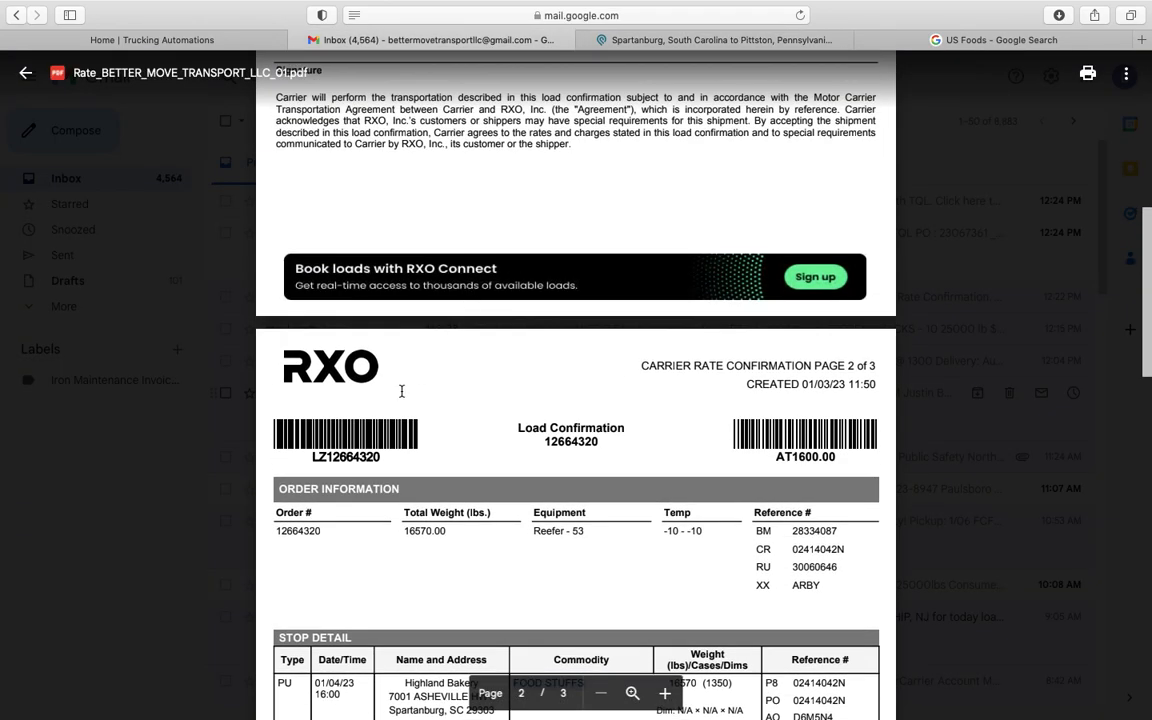
pyautogui.scroll(8, 350, 400)
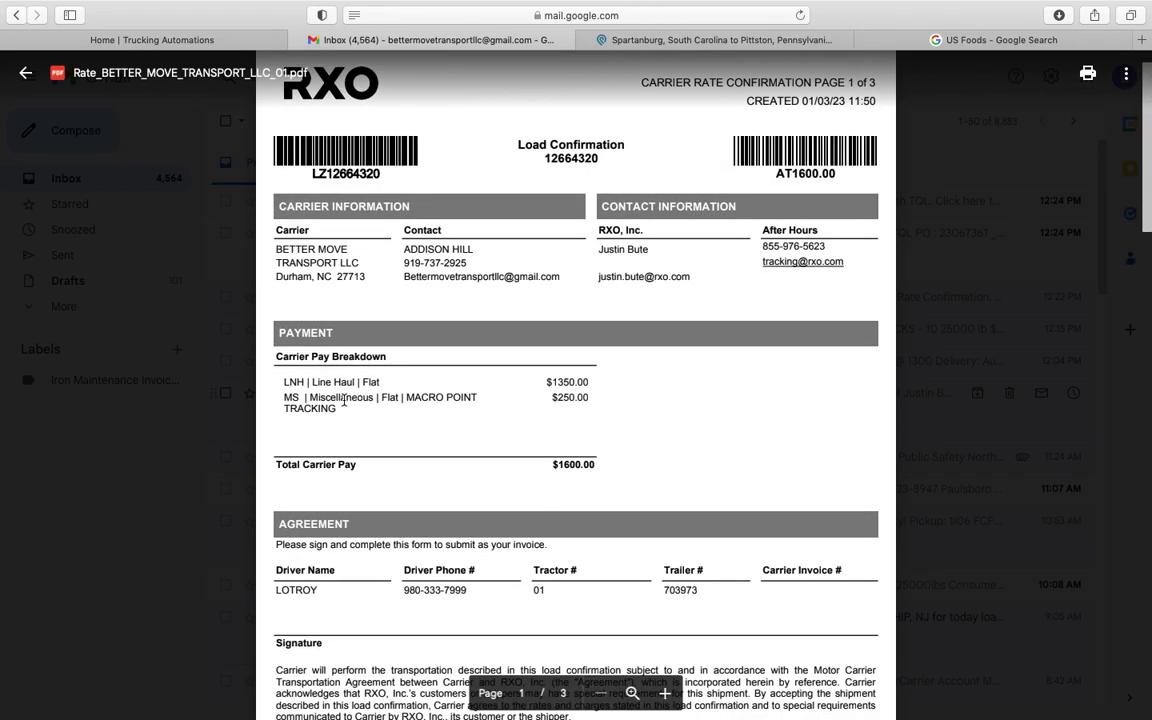
pyautogui.click(590, 40)
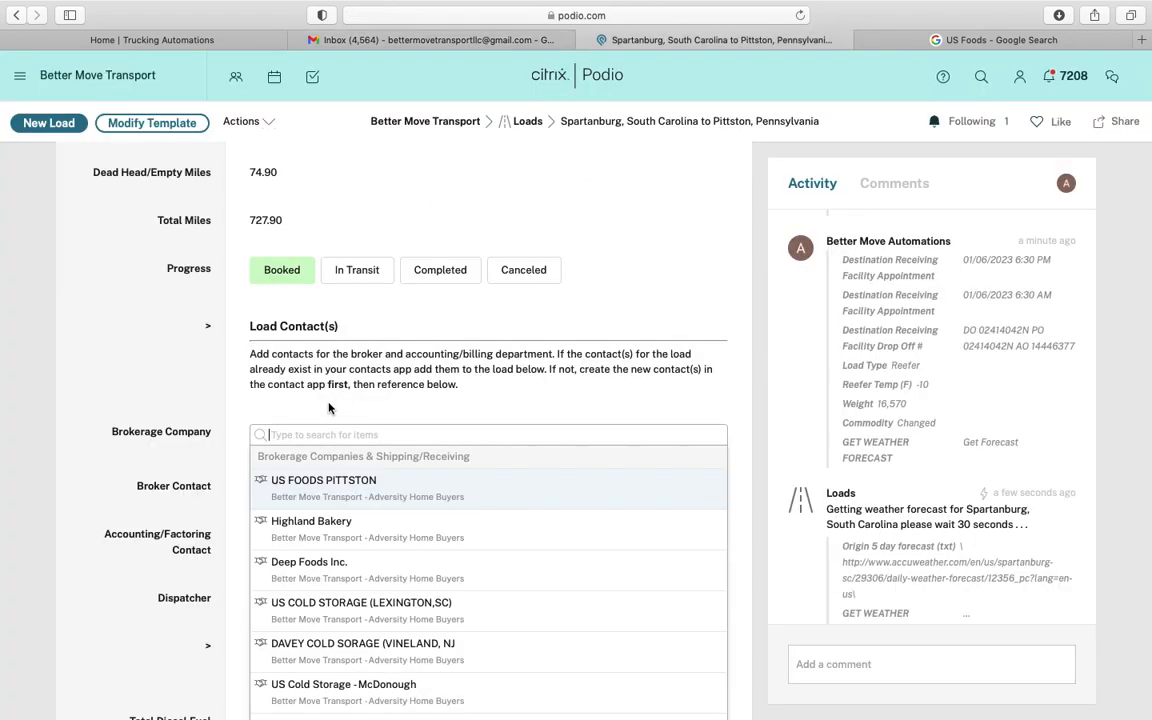
pyautogui.write('rx')
pyautogui.press('BackSpace')
pyautogui.write('xo')
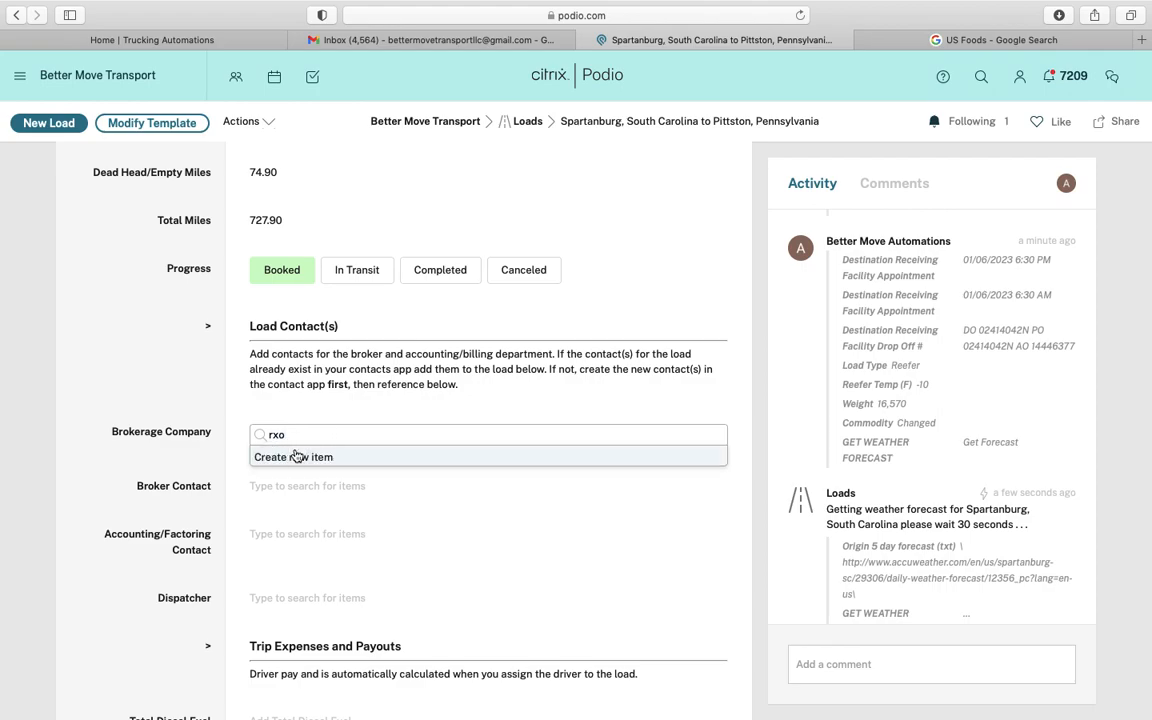
pyautogui.press('BackSpace')
pyautogui.press('BackSpace')
pyautogui.press('BackSpace')
pyautogui.write('x')
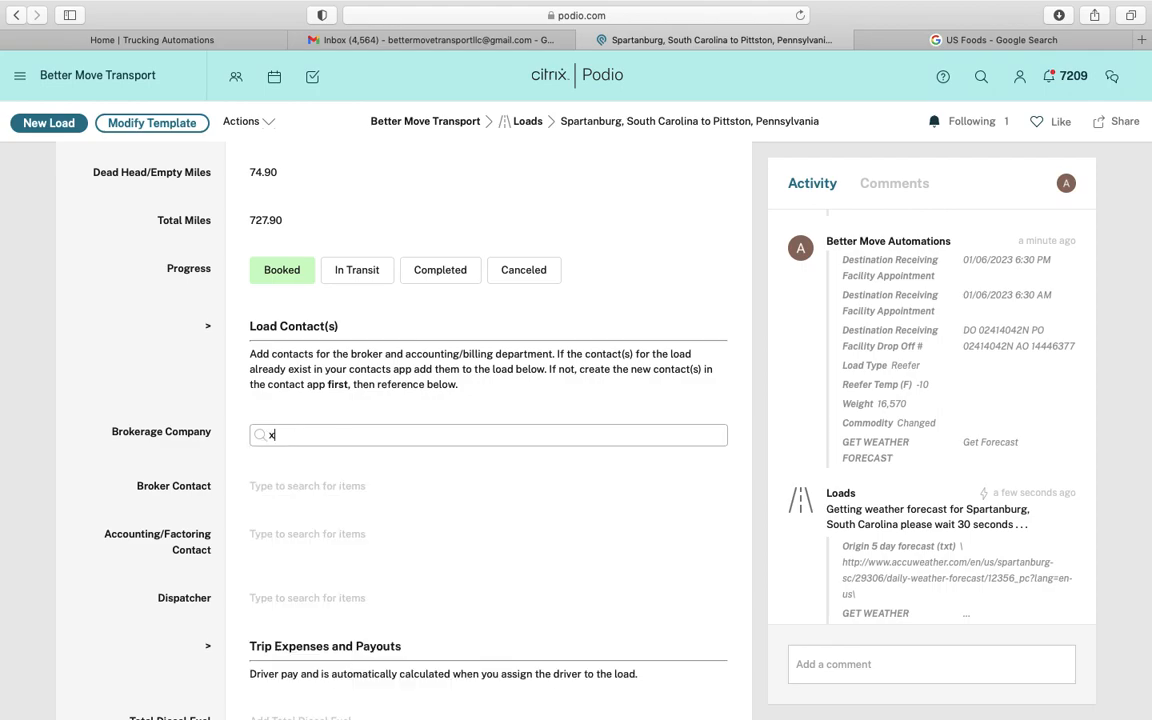
pyautogui.write('po')
pyautogui.click(323, 488)
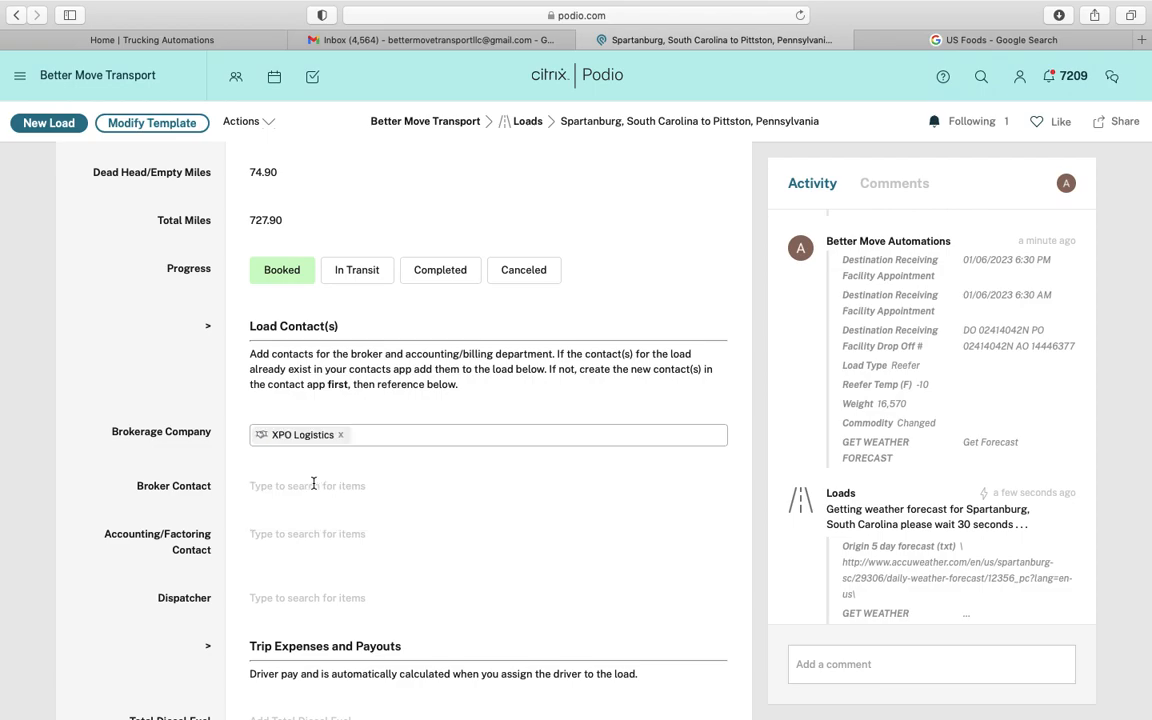
# Glance at the broker contact list, then open the XPO Logistics company record
pyautogui.scroll(-2, 162, 507)
pyautogui.scroll(-1, 162, 507)
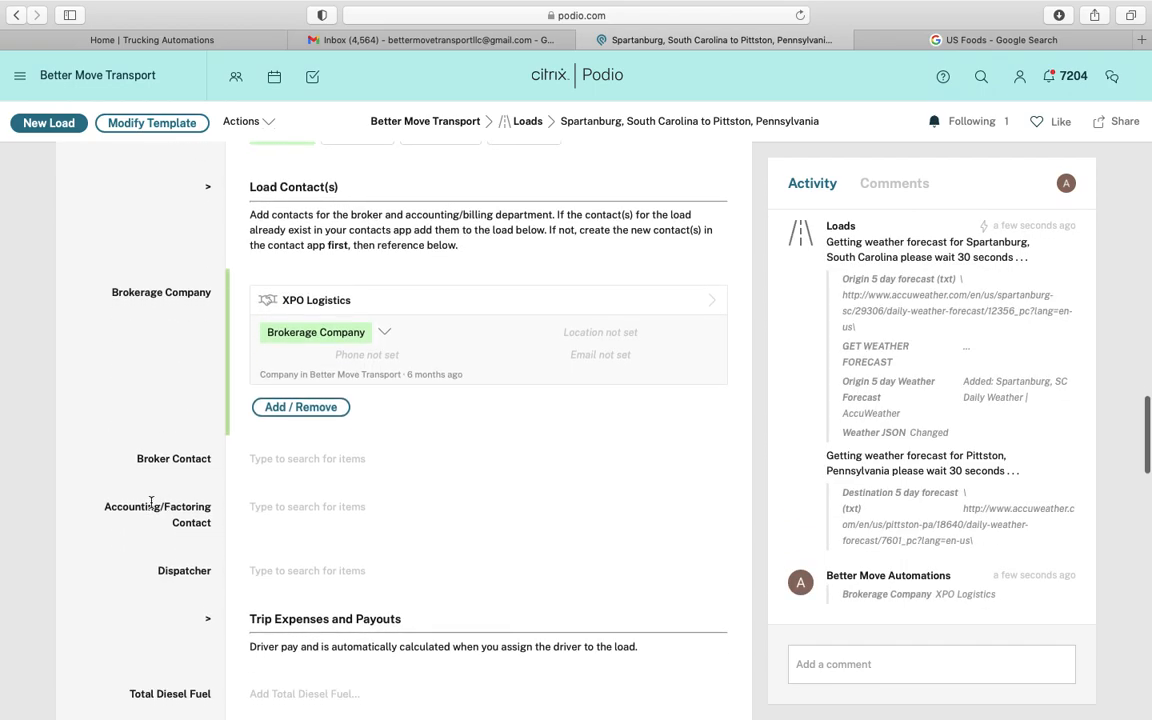
pyautogui.click(296, 466)
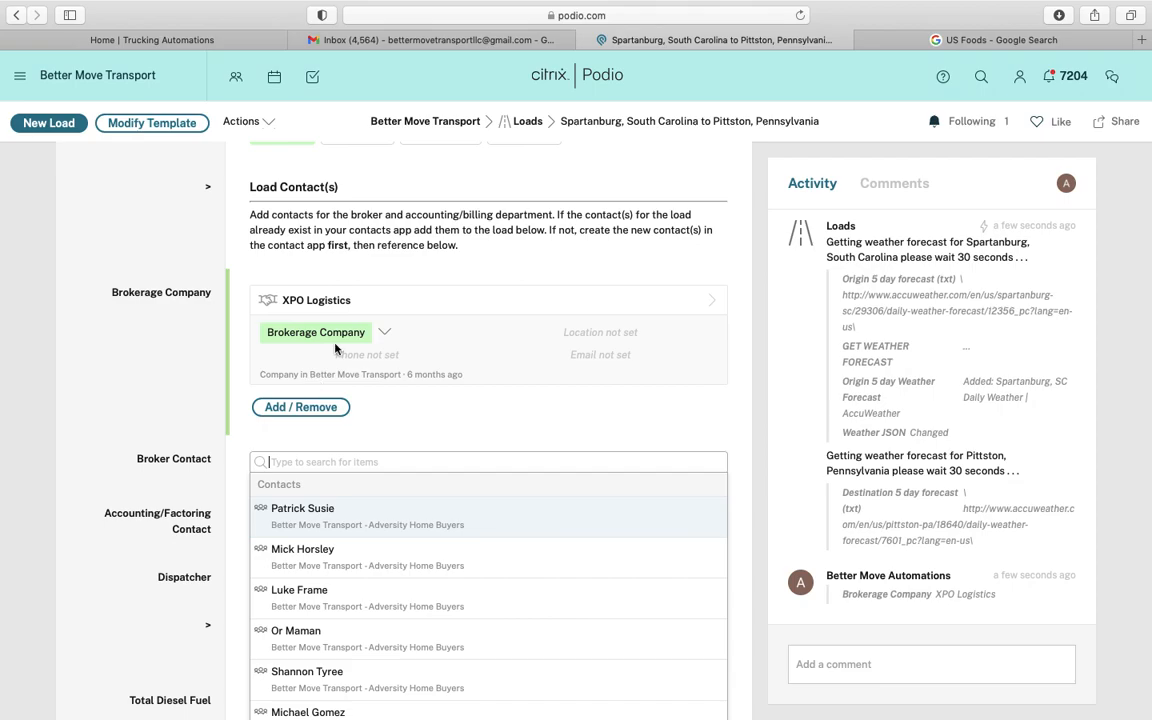
pyautogui.click(366, 308)
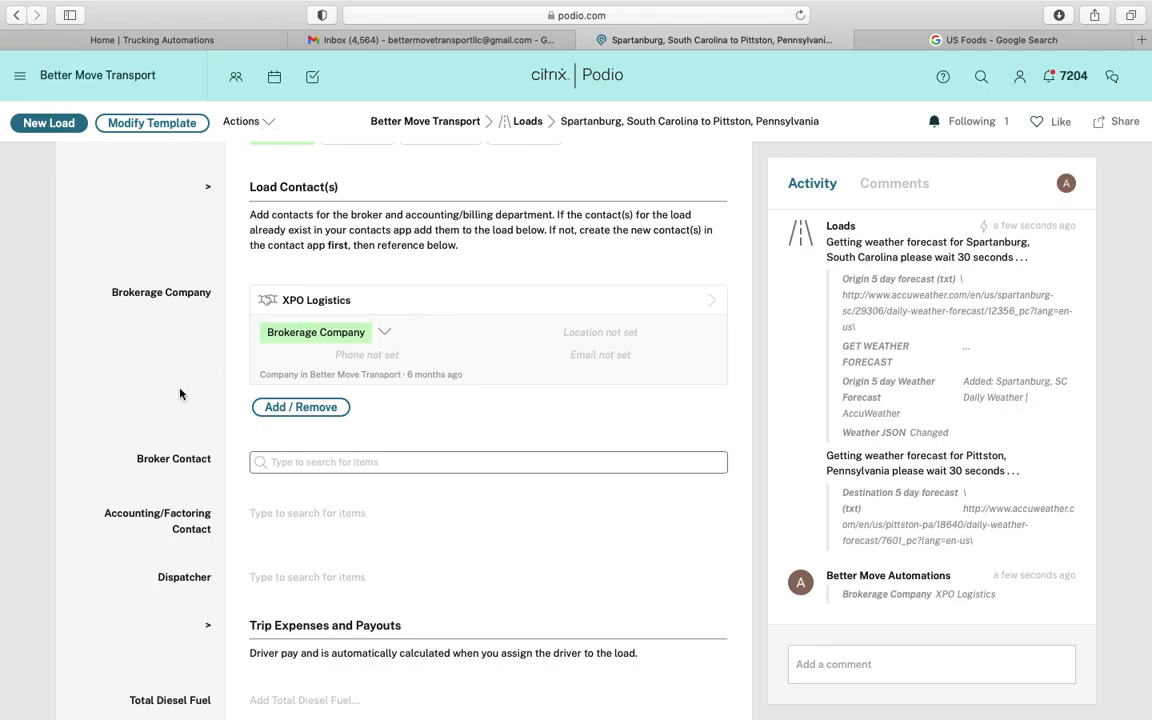
pyautogui.click(337, 179)
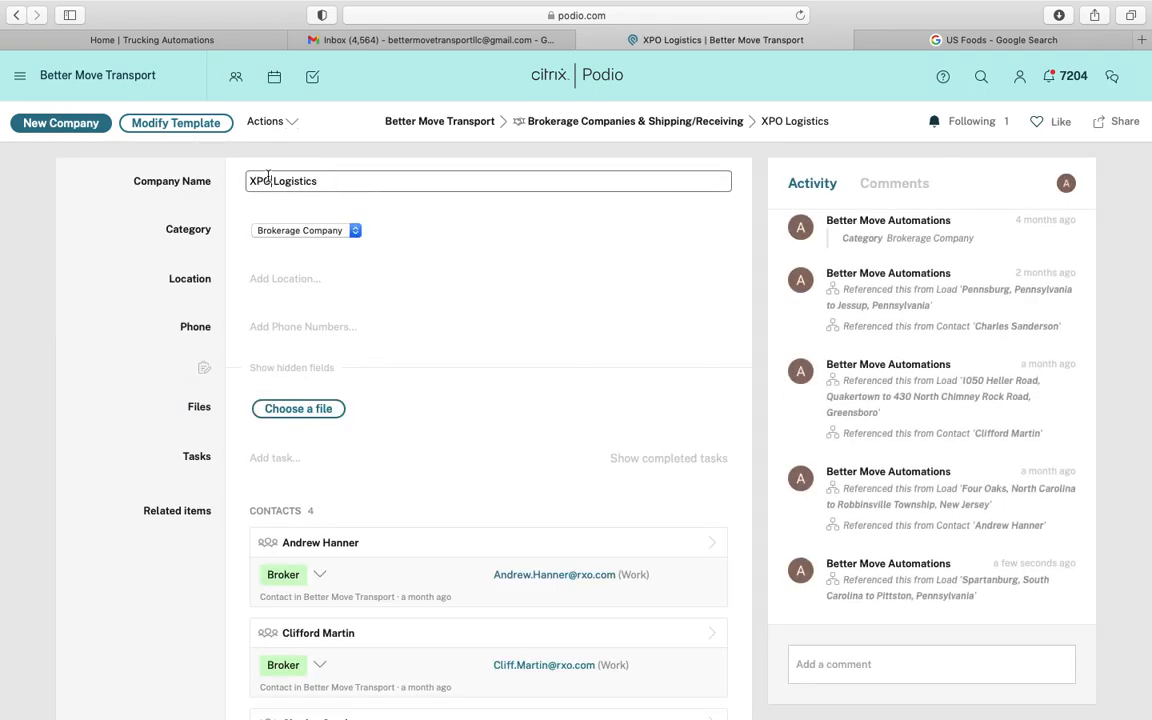
# Rename the company to XPO/RXO Logistics
pyautogui.click(273, 181)
pyautogui.write('/RXO')
pyautogui.click(153, 336)
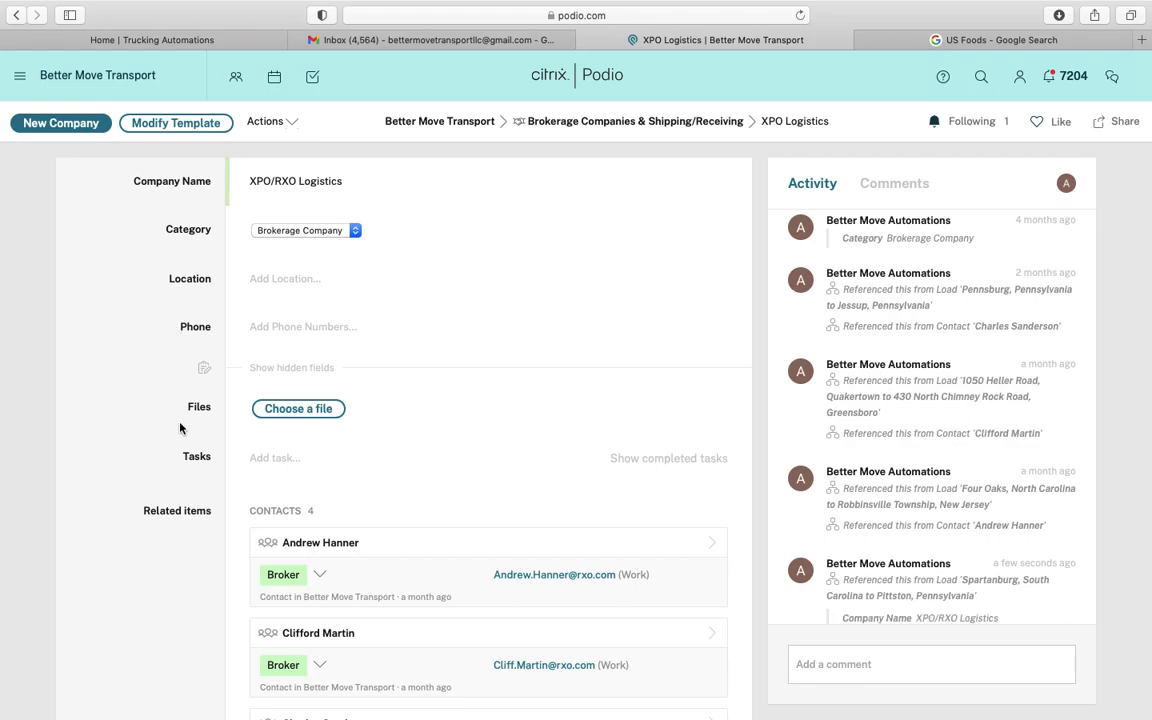
# Load more of the company's linked loads and open the Spartanburg to Pittston load
pyautogui.scroll(-3, 178, 420)
pyautogui.scroll(-2, 180, 428)
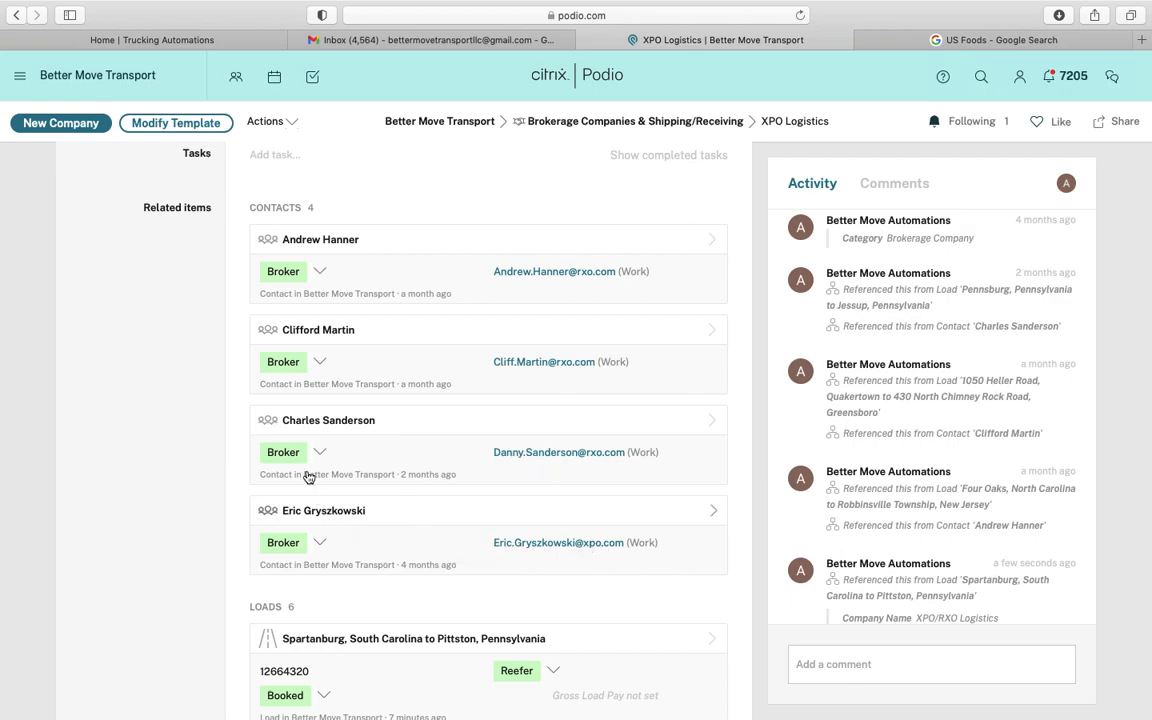
pyautogui.scroll(-5, 193, 506)
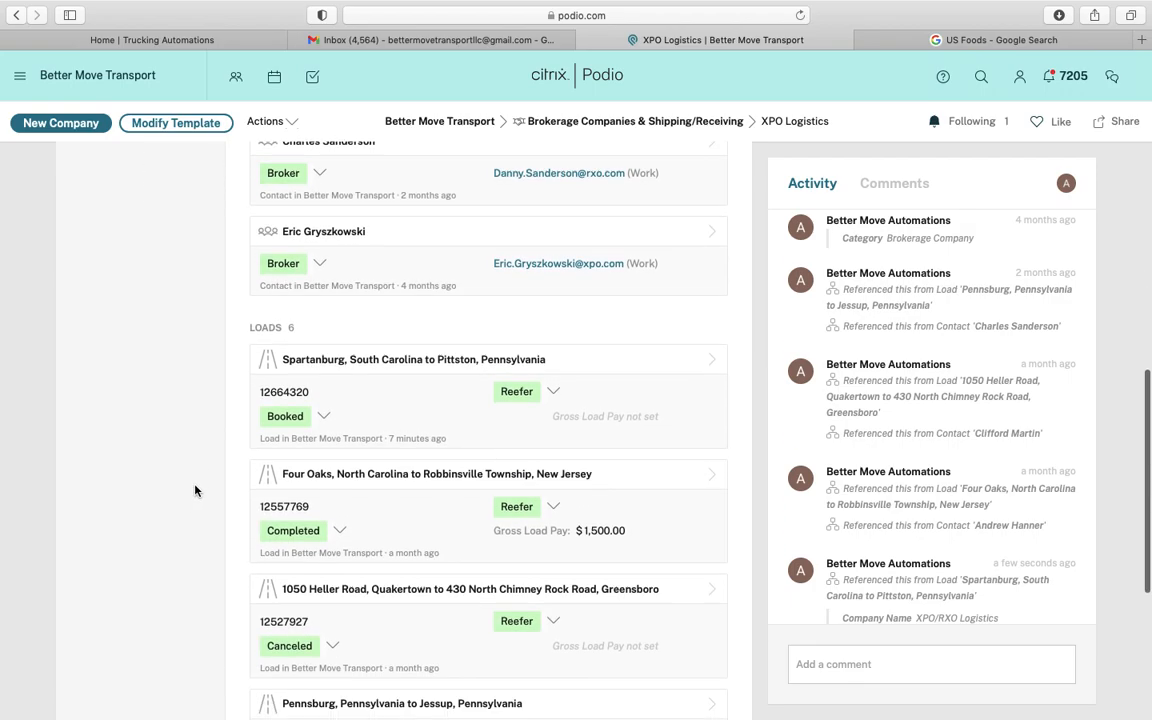
pyautogui.scroll(-3, 378, 481)
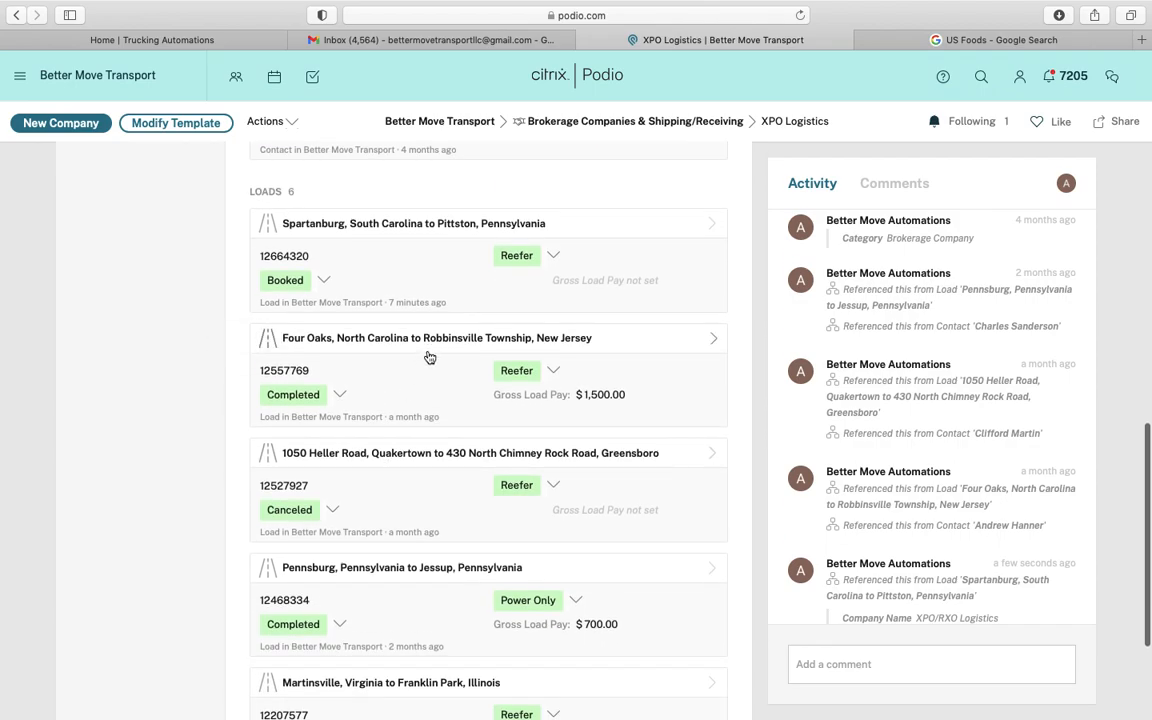
pyautogui.scroll(-3, 444, 463)
pyautogui.scroll(2, 444, 463)
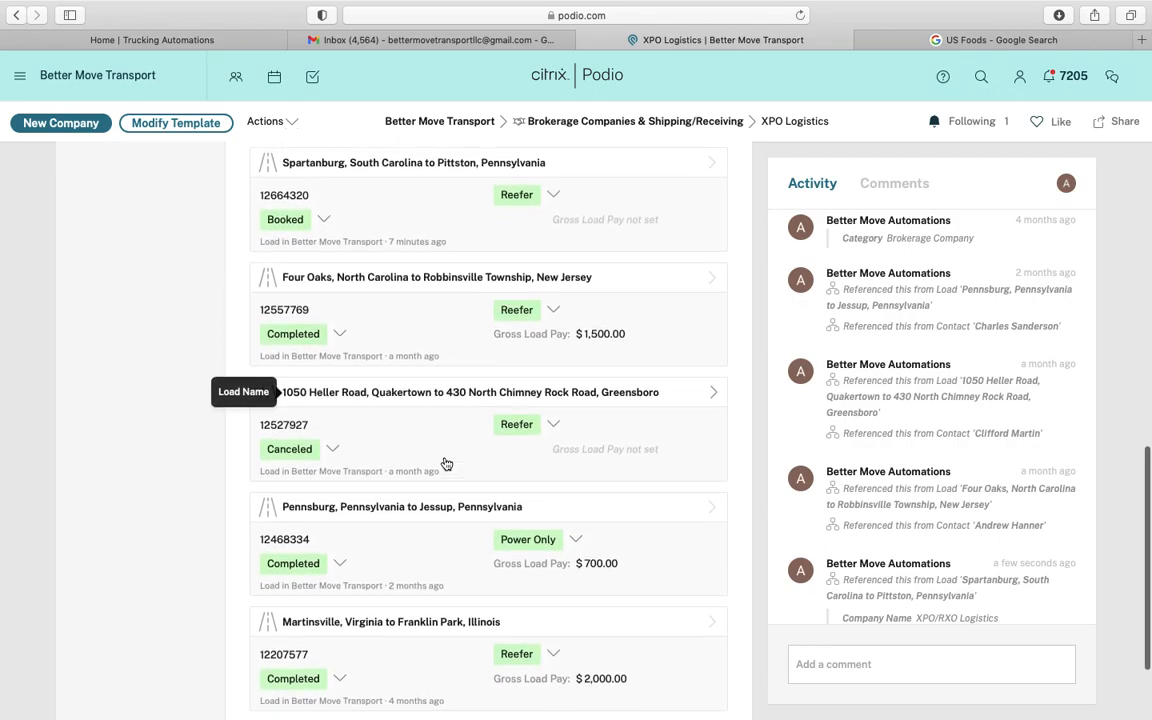
pyautogui.scroll(-3, 446, 463)
pyautogui.scroll(3, 398, 450)
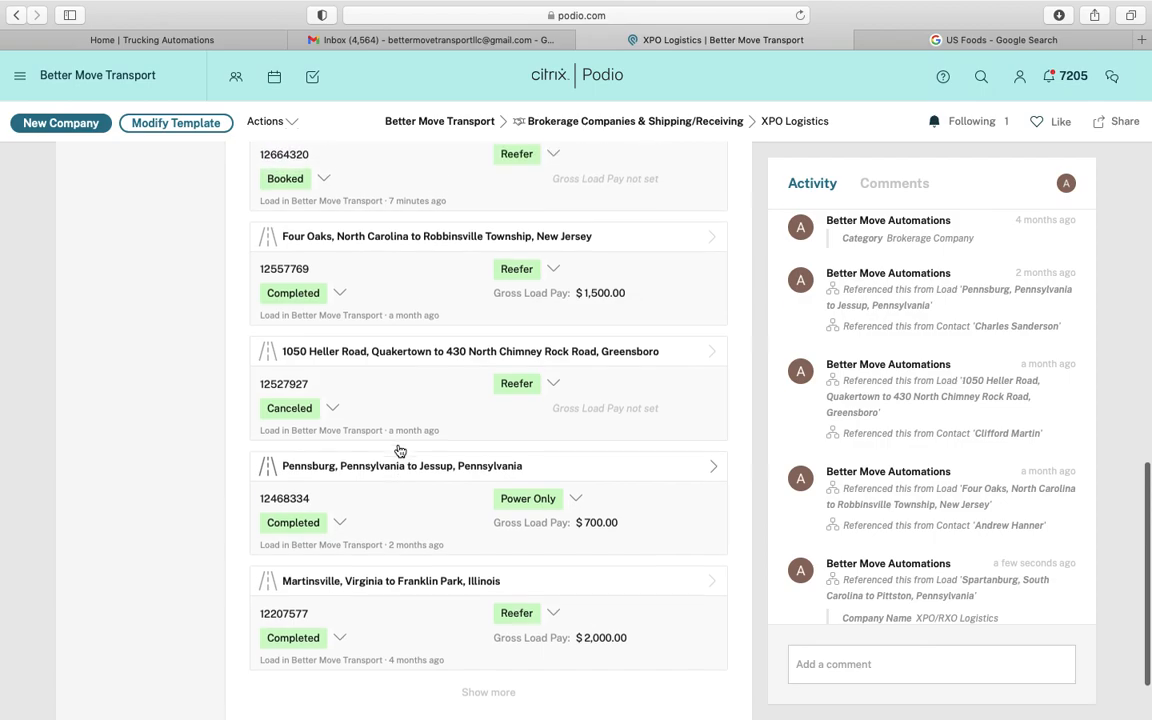
pyautogui.scroll(-4, 398, 450)
pyautogui.click(472, 604)
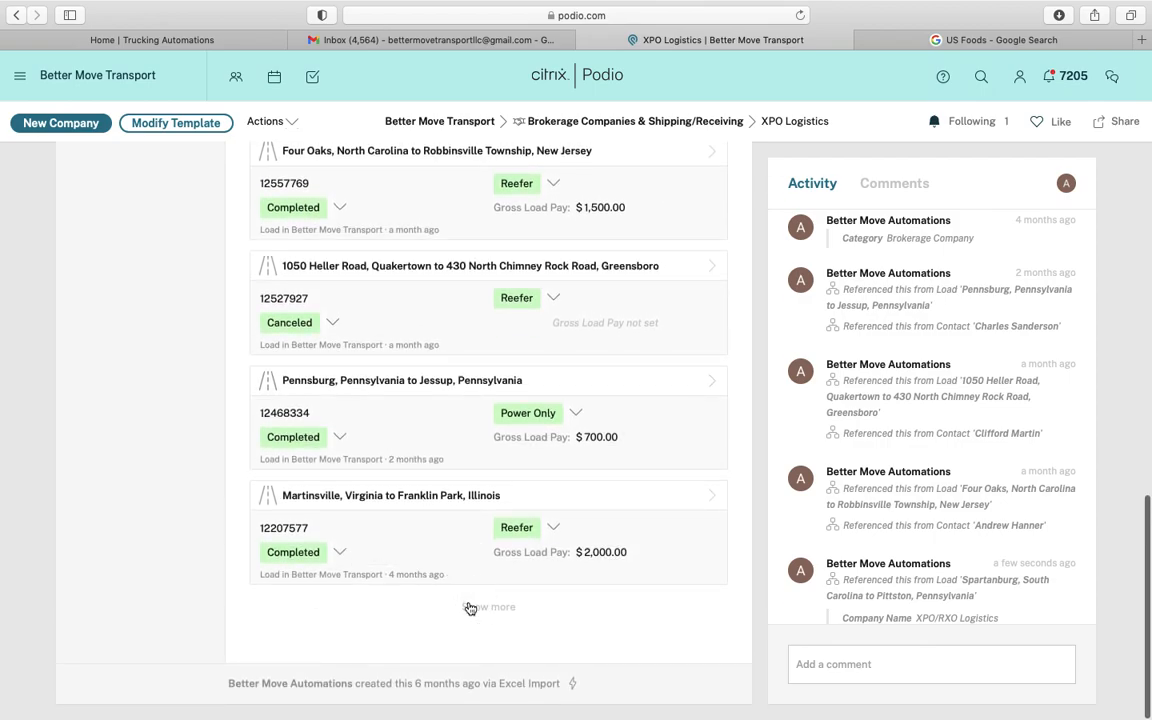
pyautogui.scroll(-2, 465, 507)
pyautogui.scroll(5, 465, 507)
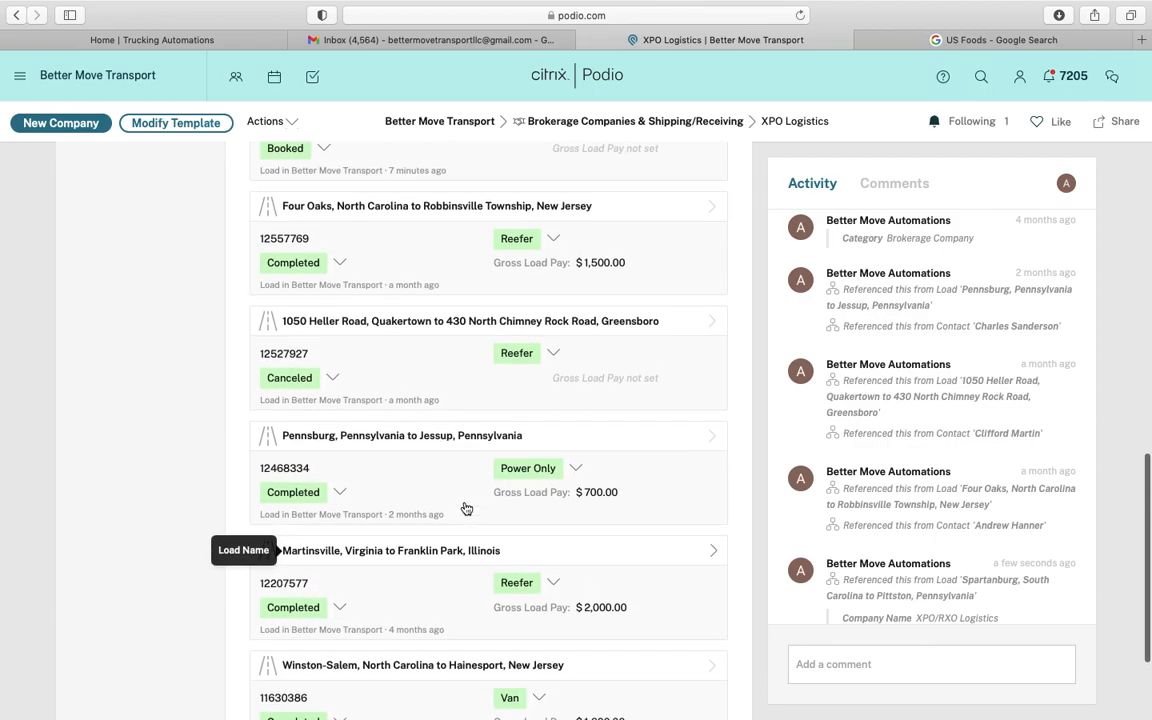
pyautogui.scroll(10, 466, 509)
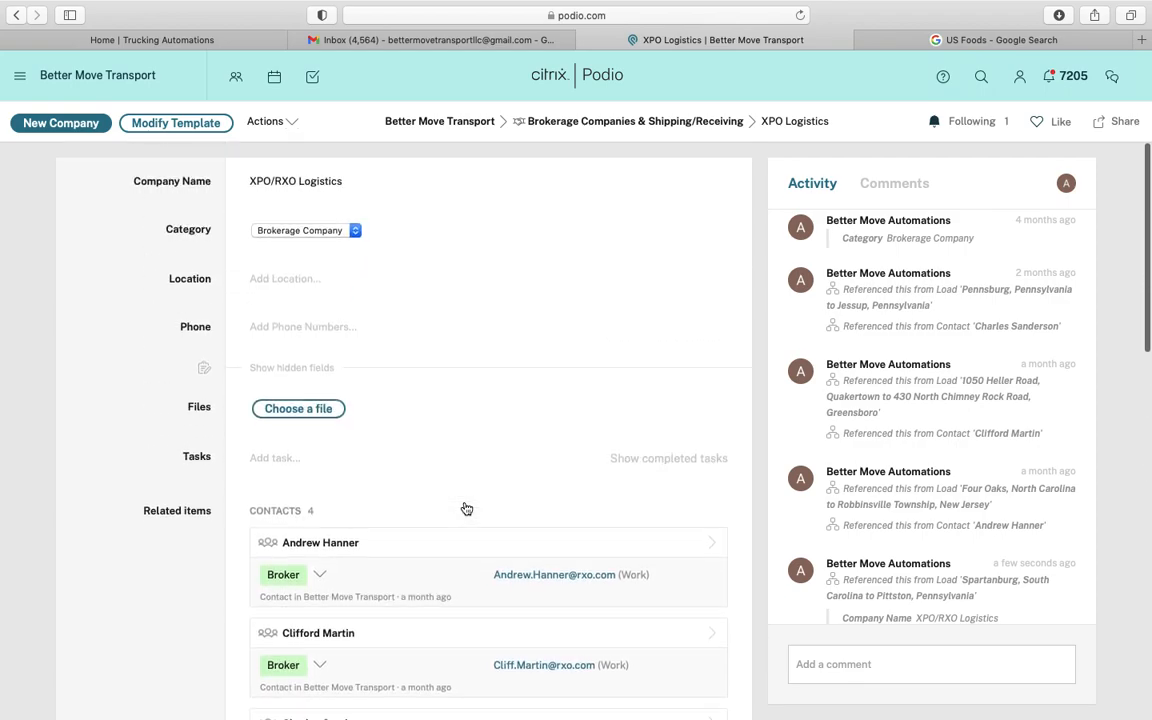
pyautogui.scroll(-10, 430, 523)
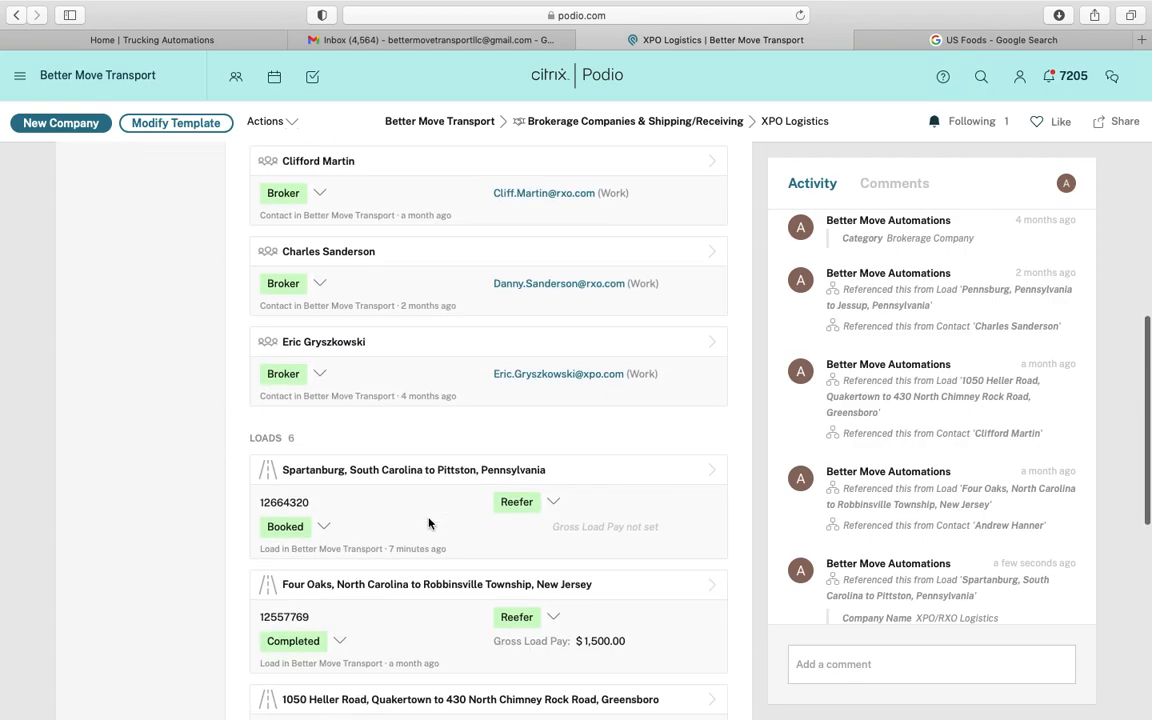
pyautogui.click(430, 352)
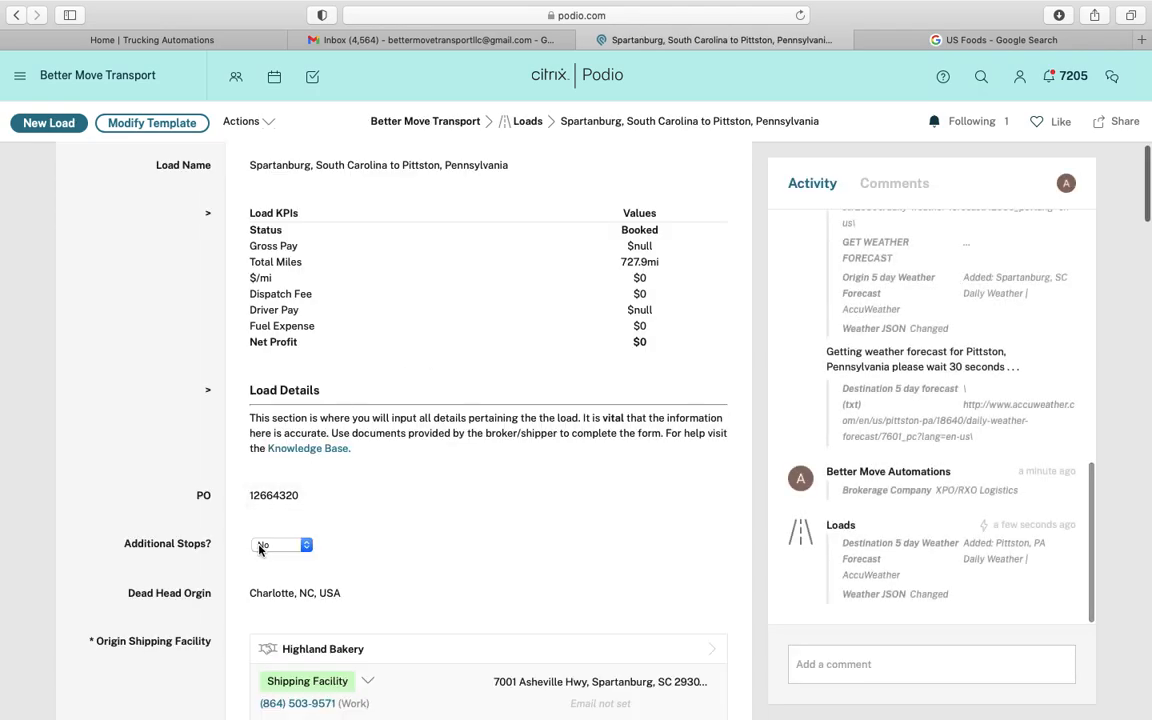
# Open Spartanburg's AccuWeather origin forecast in a new tab, then return to the load's Brokerage Company section
pyautogui.scroll(-5, 260, 547)
pyautogui.scroll(3, 563, 315)
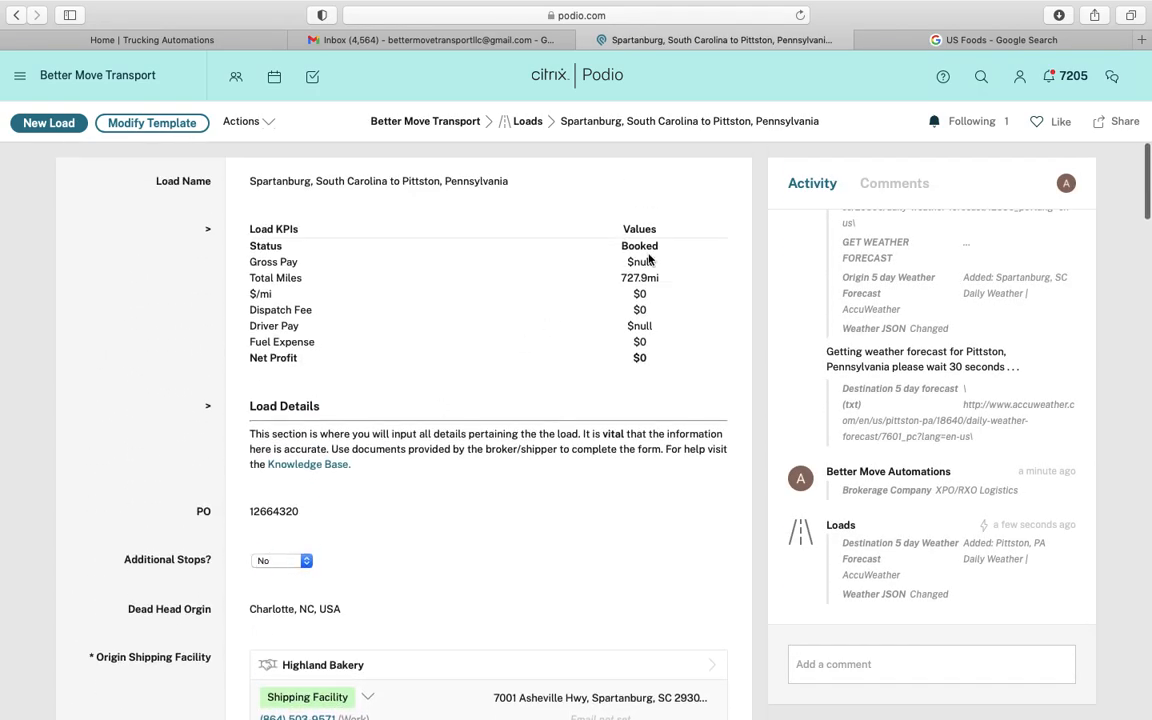
pyautogui.doubleClick(632, 277)
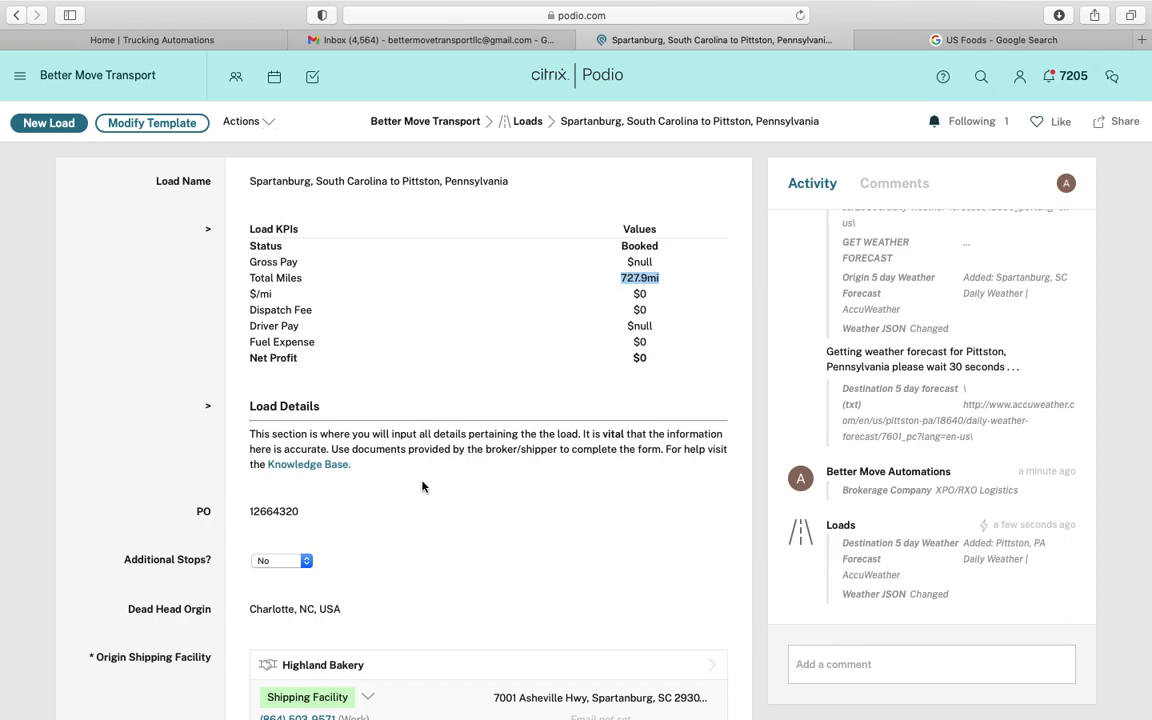
pyautogui.scroll(-13, 422, 487)
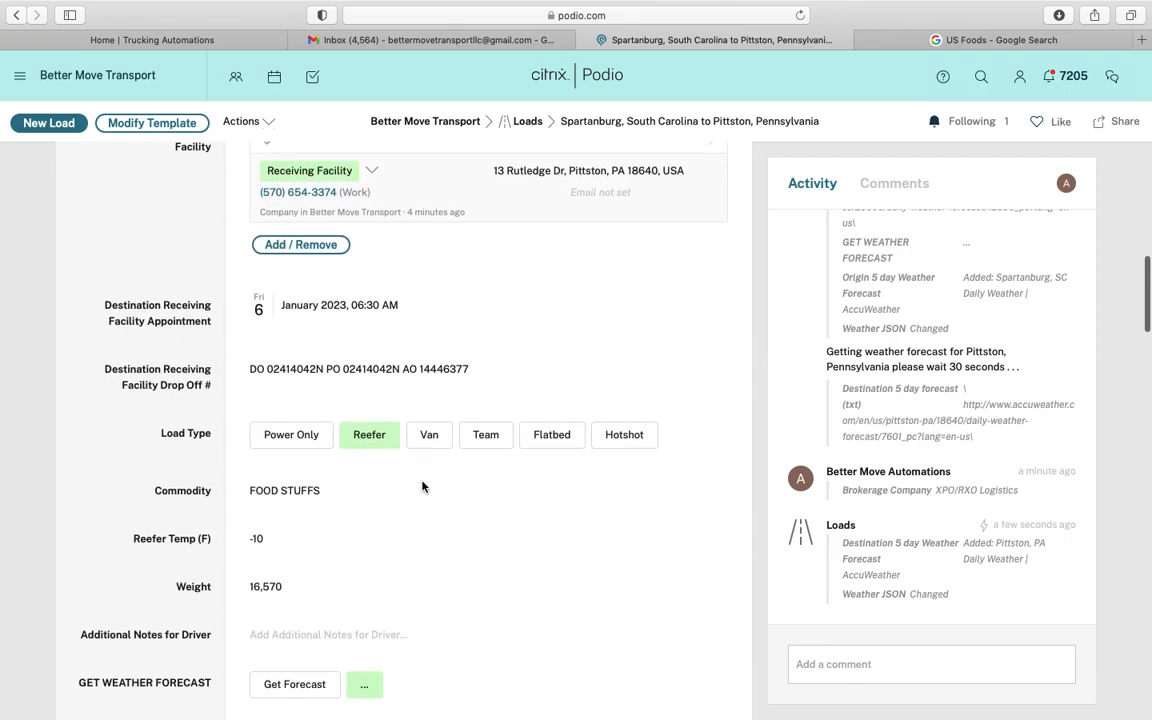
pyautogui.scroll(-3, 422, 483)
pyautogui.scroll(2, 424, 483)
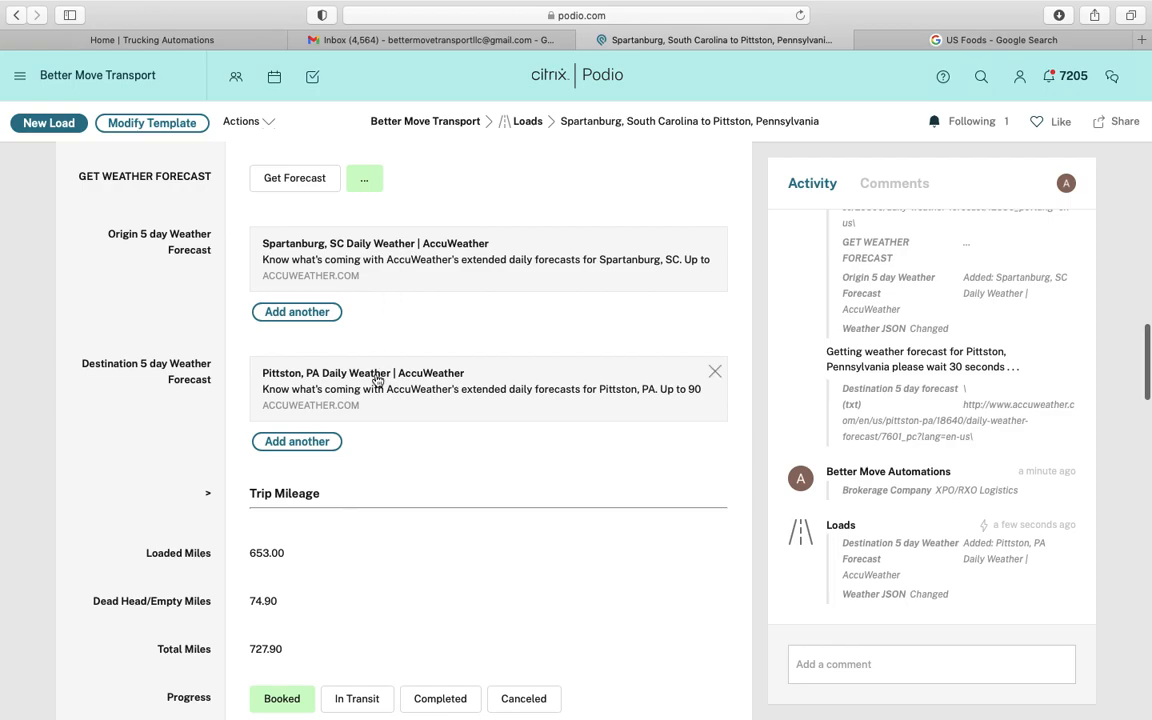
pyautogui.click(391, 245)
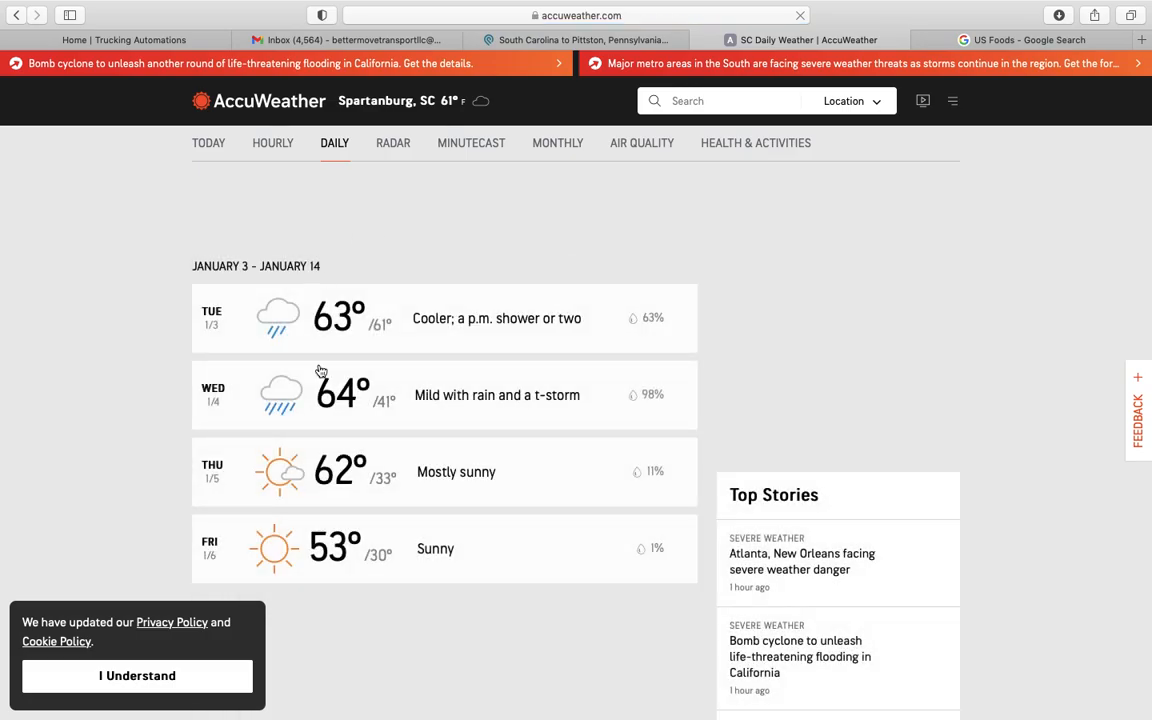
pyautogui.click(553, 40)
pyautogui.scroll(-10, 428, 505)
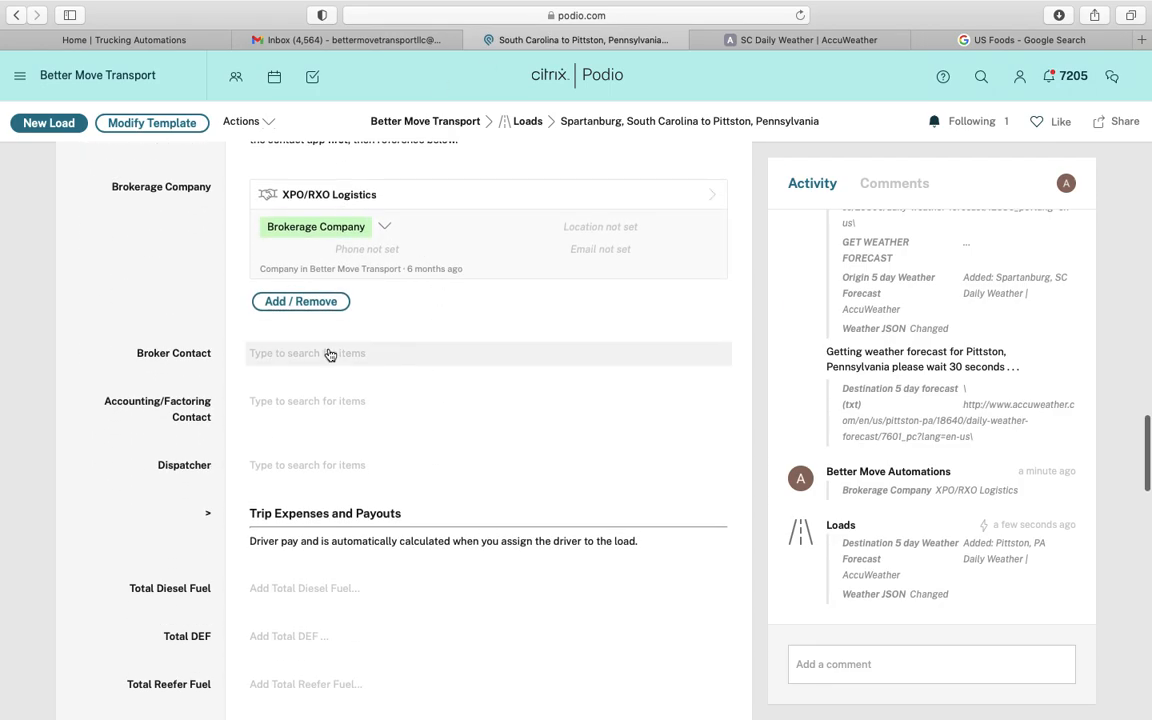
# Paste the RXO contact's name from the PDF into Broker Contact and start a new contact item
pyautogui.click(329, 353)
pyautogui.click(349, 40)
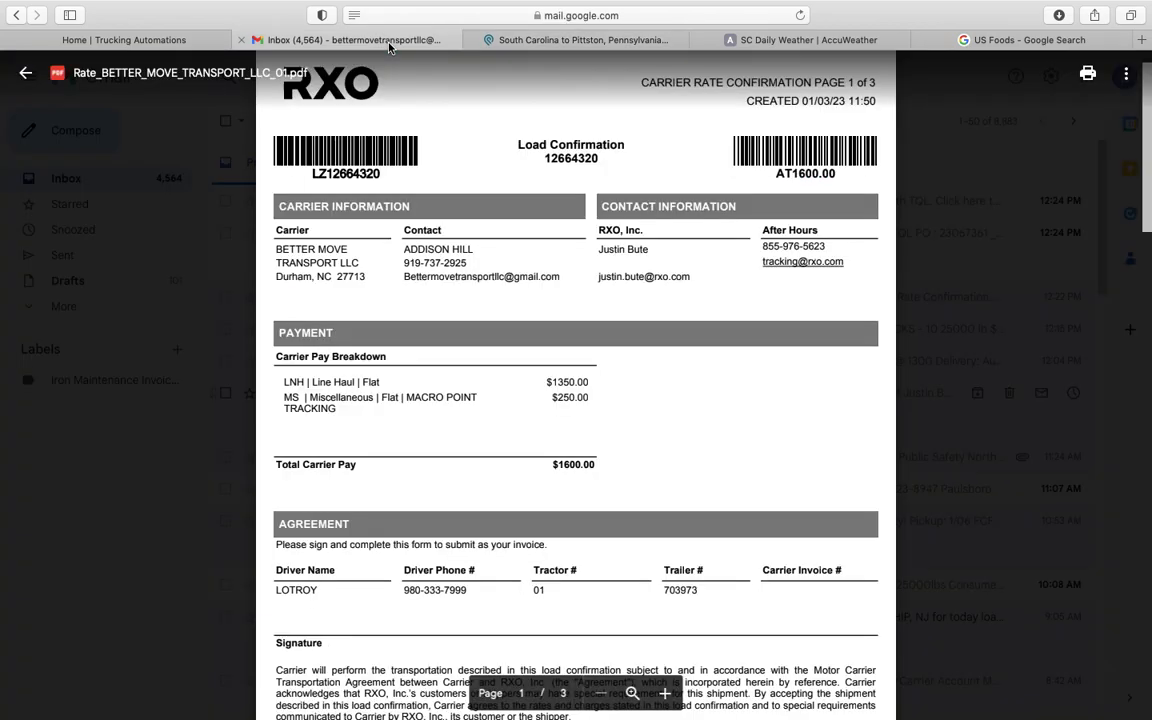
pyautogui.moveTo(598, 249); pyautogui.dragTo(646, 249)
pyautogui.press('super+c')
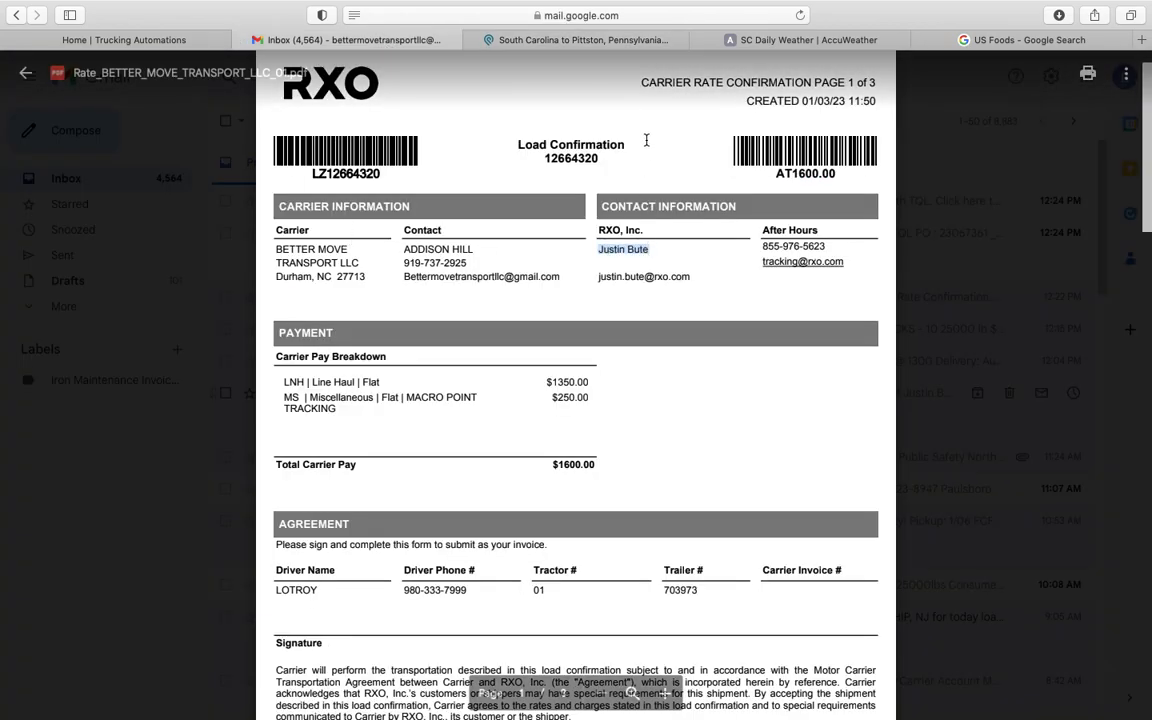
pyautogui.click(554, 42)
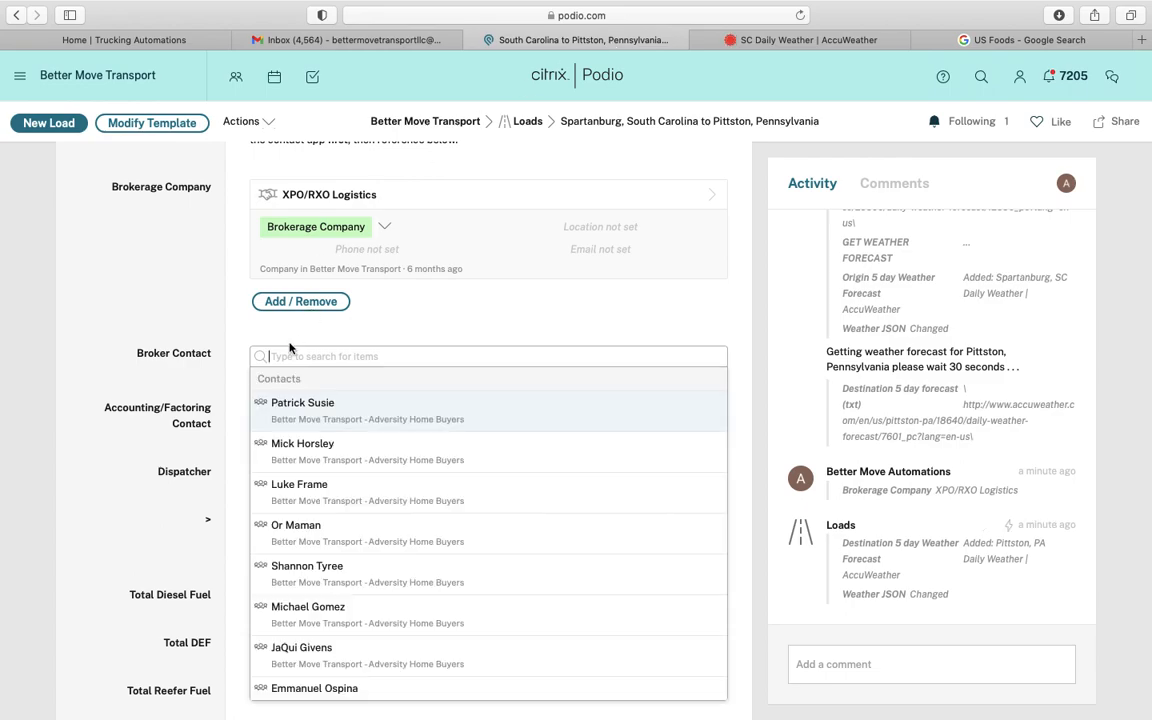
pyautogui.press('super+v')
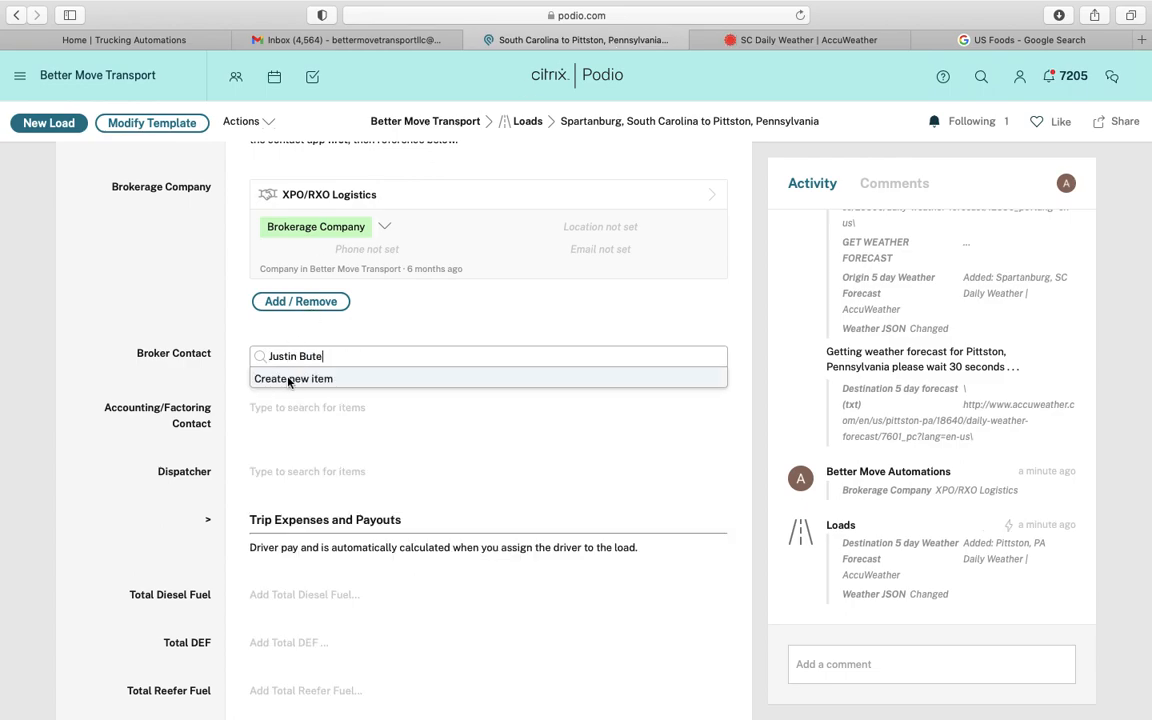
pyautogui.click(289, 379)
# Paste the broker's name as the contact name and set its company to XPO/RXO Logistics
pyautogui.press('super+v')
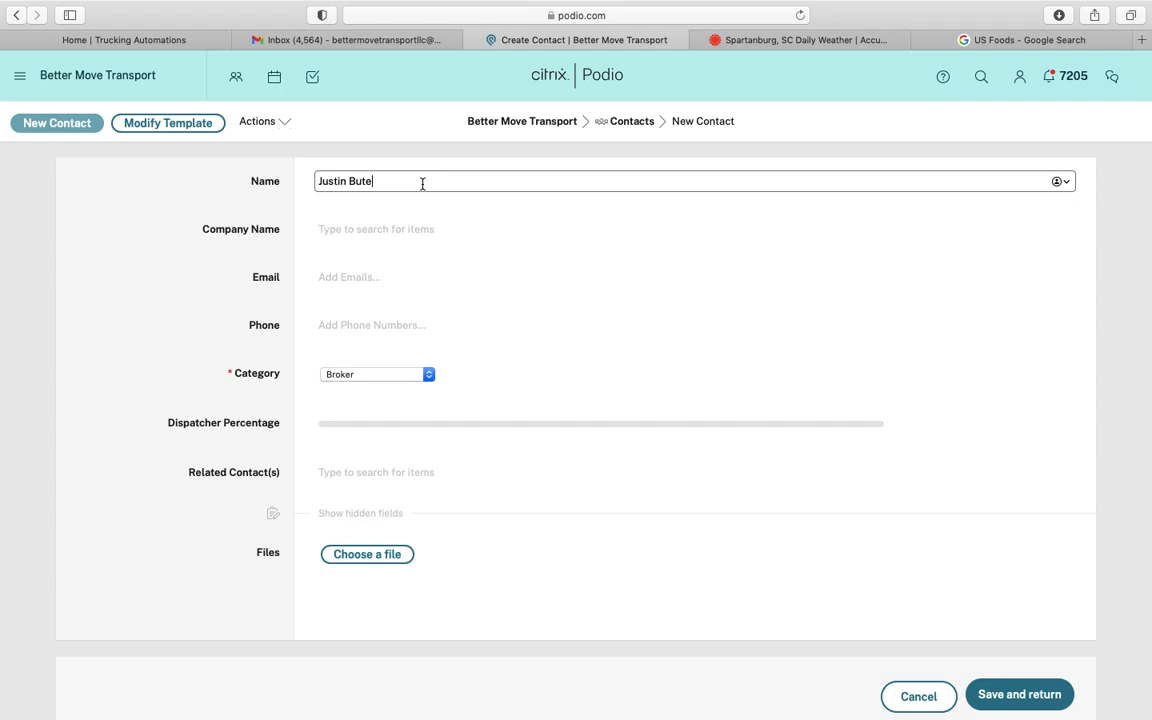
pyautogui.click(380, 228)
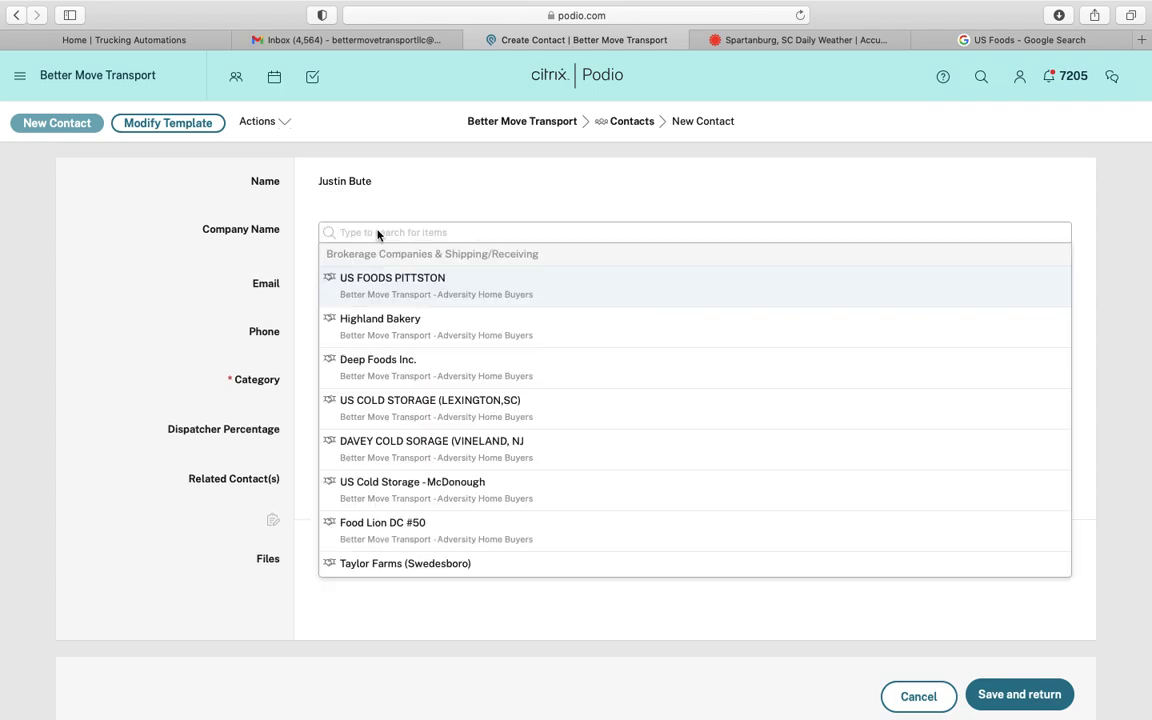
pyautogui.write('XPO')
pyautogui.click(382, 278)
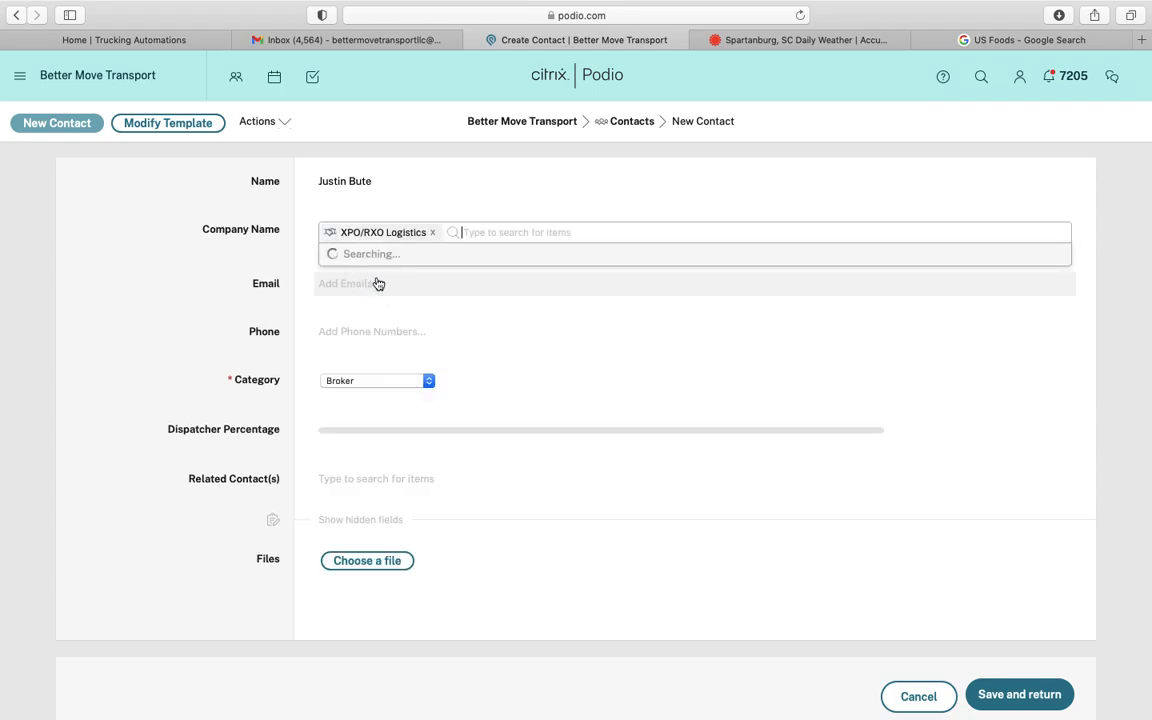
pyautogui.click(205, 254)
# Copy the broker's e-mail from the rate confirmation PDF into the contact's first work e-mail
pyautogui.click(395, 39)
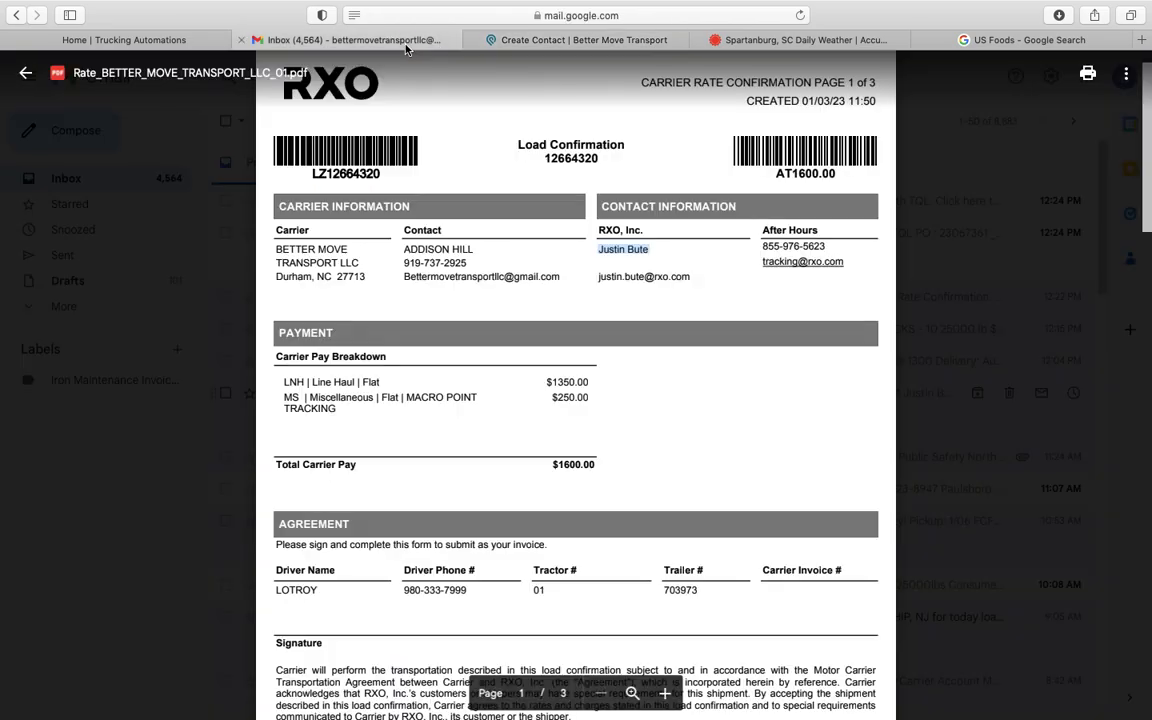
pyautogui.rightClick(608, 286)
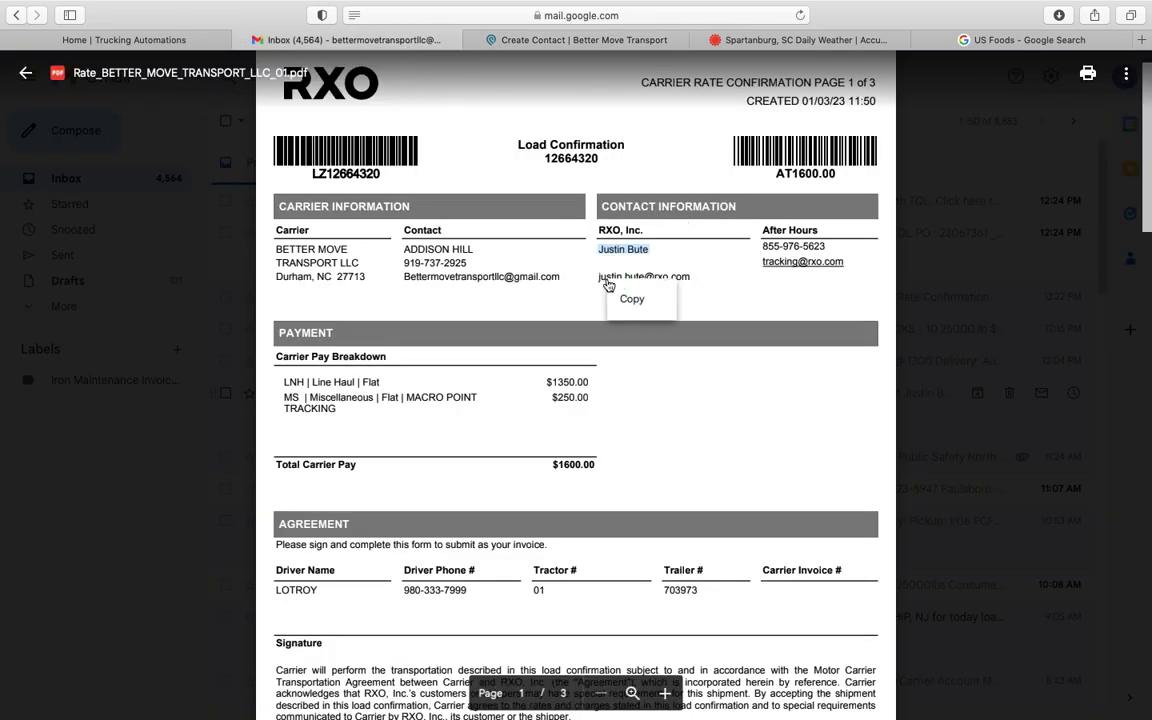
pyautogui.click(630, 298)
pyautogui.moveTo(696, 276); pyautogui.dragTo(609, 276)
pyautogui.rightClick(609, 276)
pyautogui.click(640, 293)
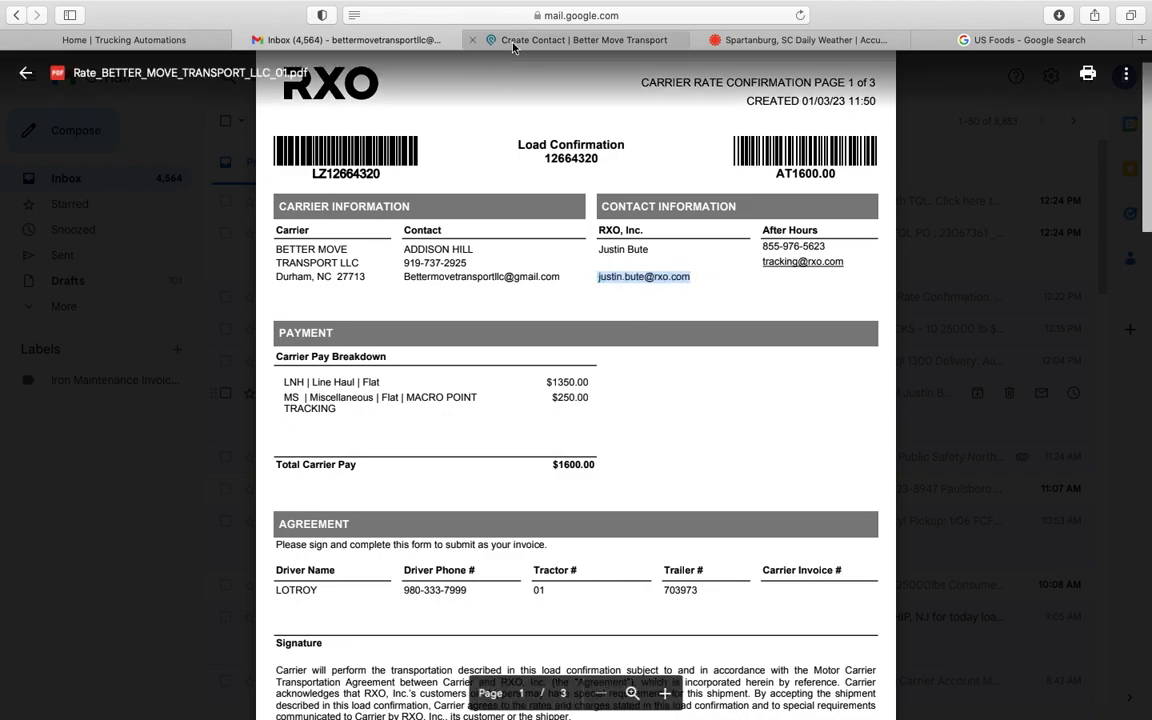
pyautogui.click(560, 39)
pyautogui.click(383, 398)
pyautogui.press('super+v')
# Add RXO's after-hours tracking e-mail from the PDF as a second work e-mail
pyautogui.click(355, 427)
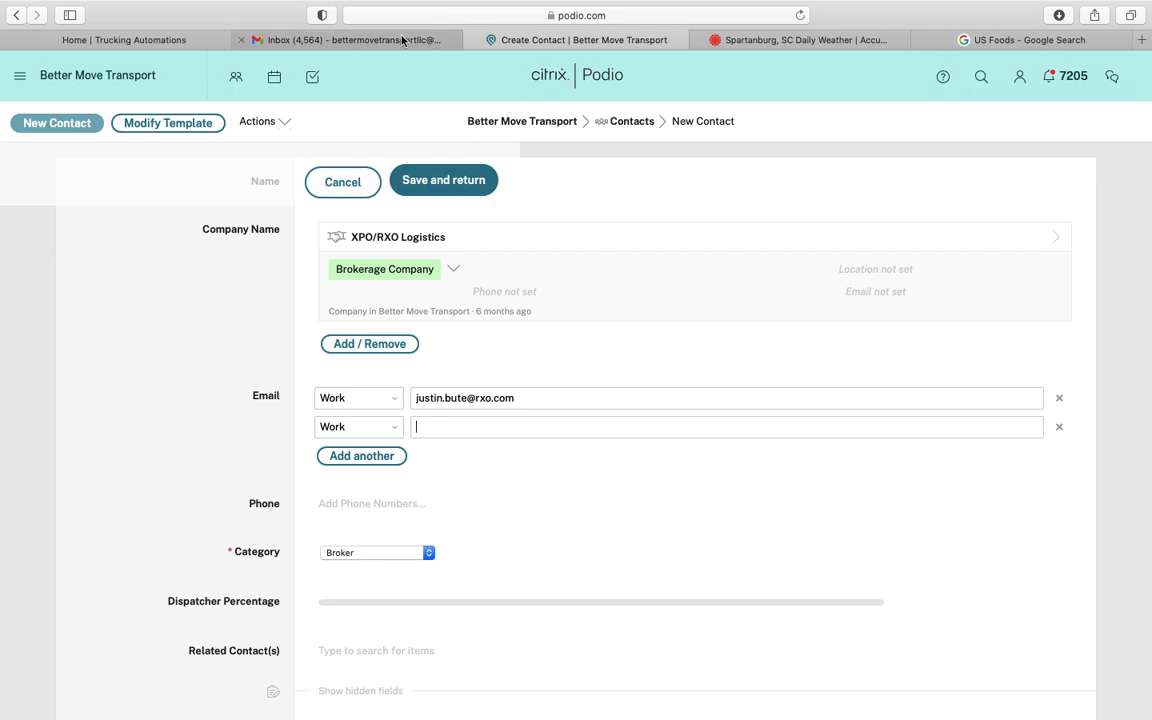
pyautogui.click(340, 39)
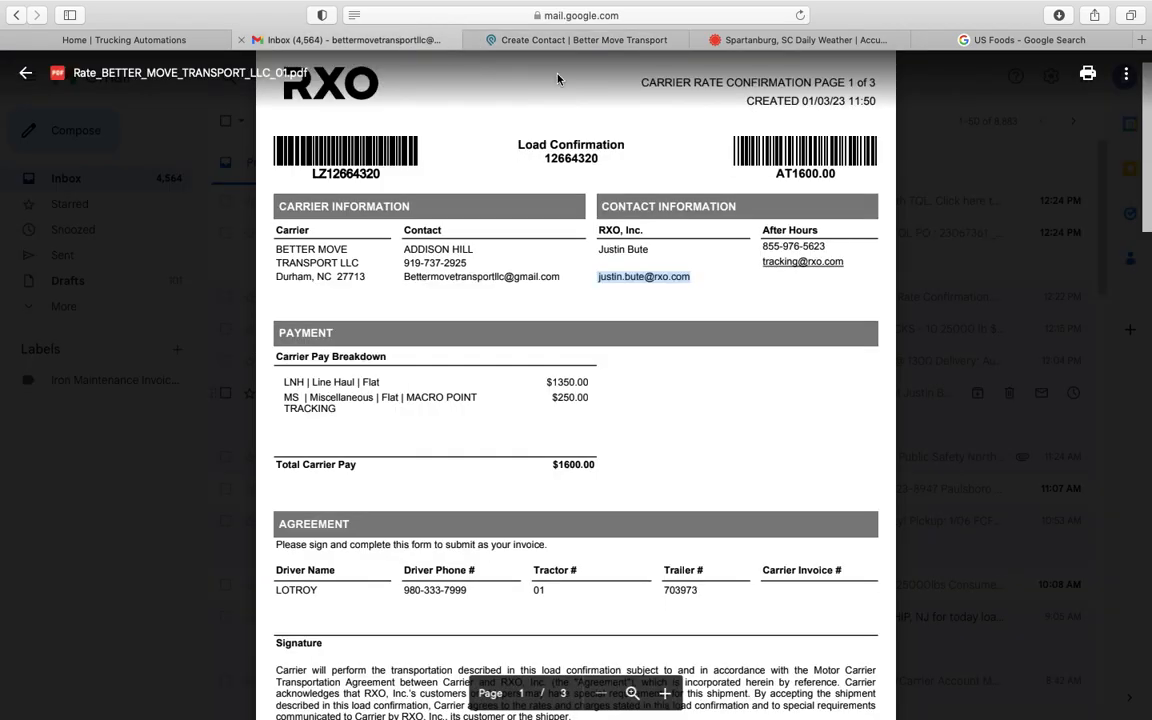
pyautogui.moveTo(763, 262); pyautogui.dragTo(848, 262)
pyautogui.rightClick(818, 266)
pyautogui.click(819, 282)
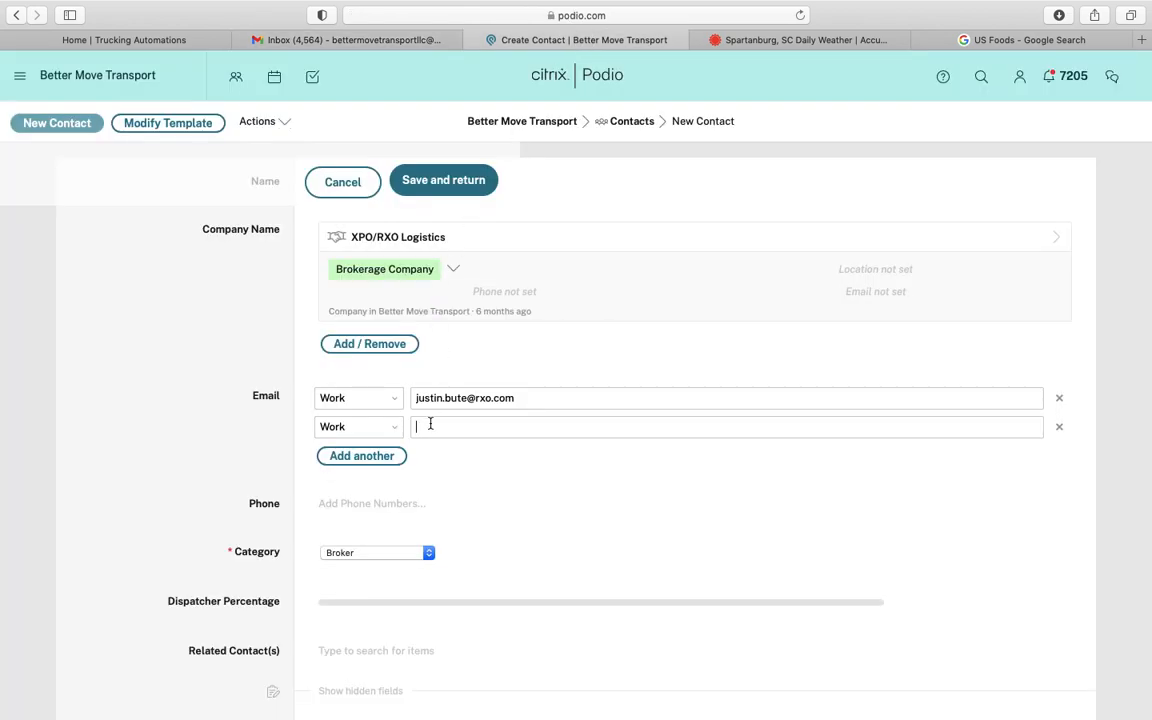
pyautogui.press('super+v')
pyautogui.click(881, 70)
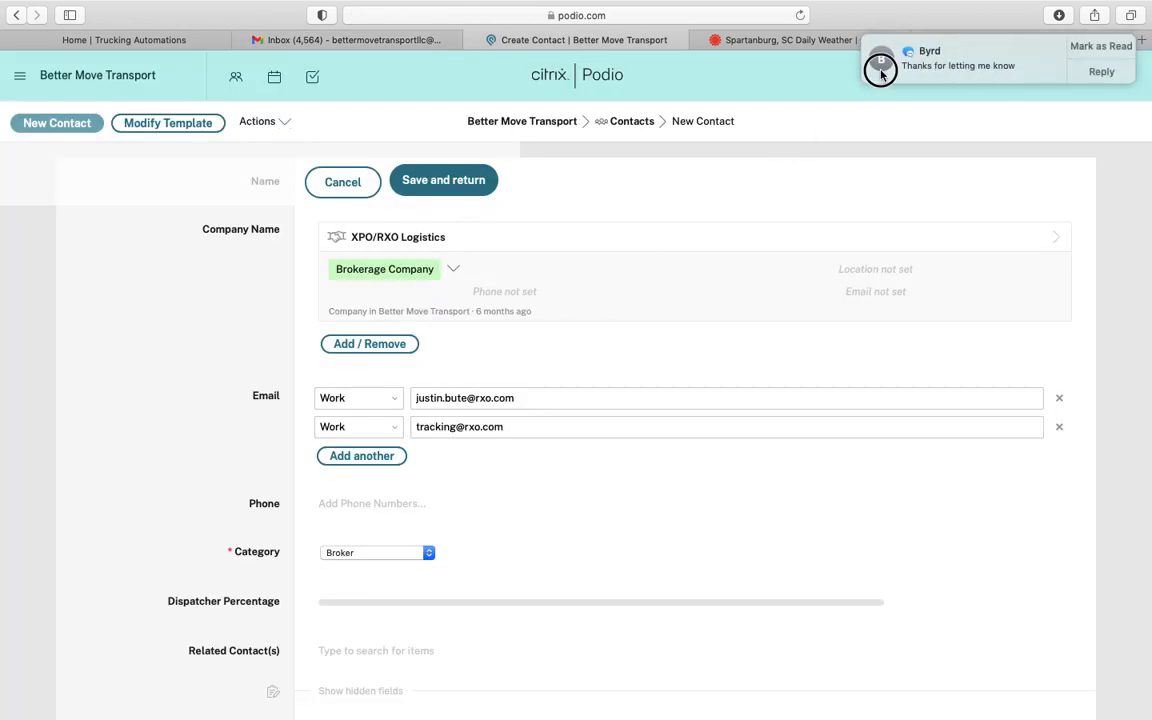
pyautogui.moveTo(882, 75); pyautogui.dragTo(1130, 78)
pyautogui.click(248, 465)
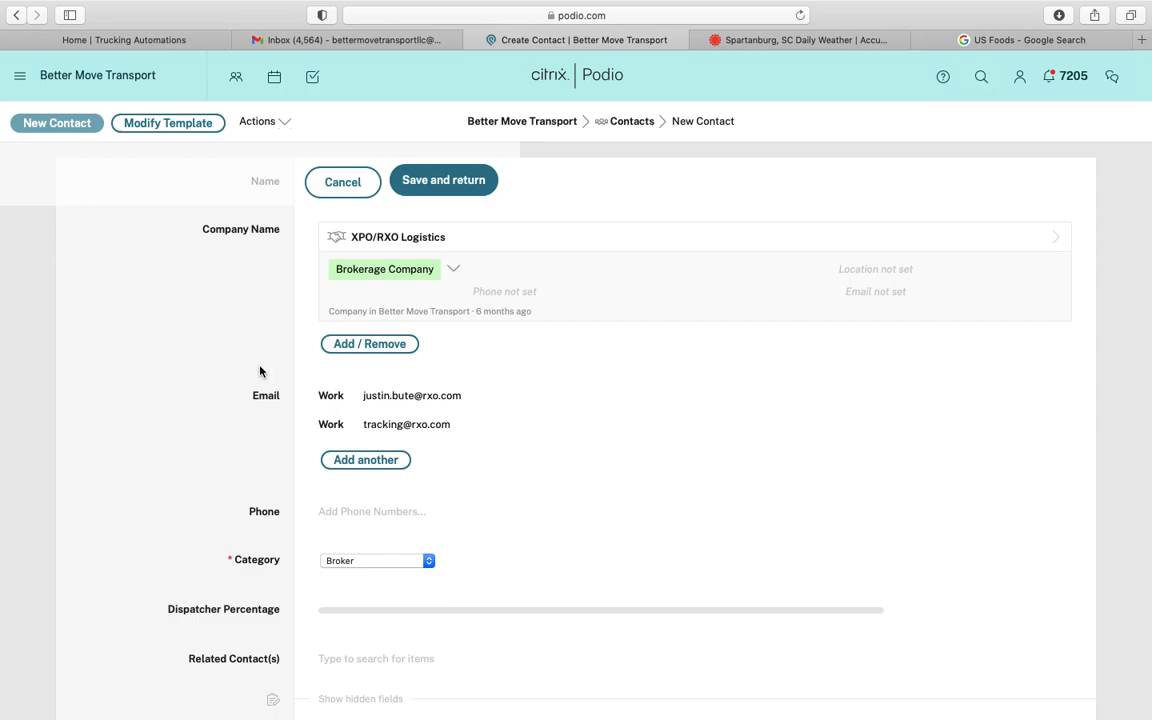
# Copy RXO's after-hours phone number from the PDF into the contact's Phone field
pyautogui.scroll(-3, 252, 508)
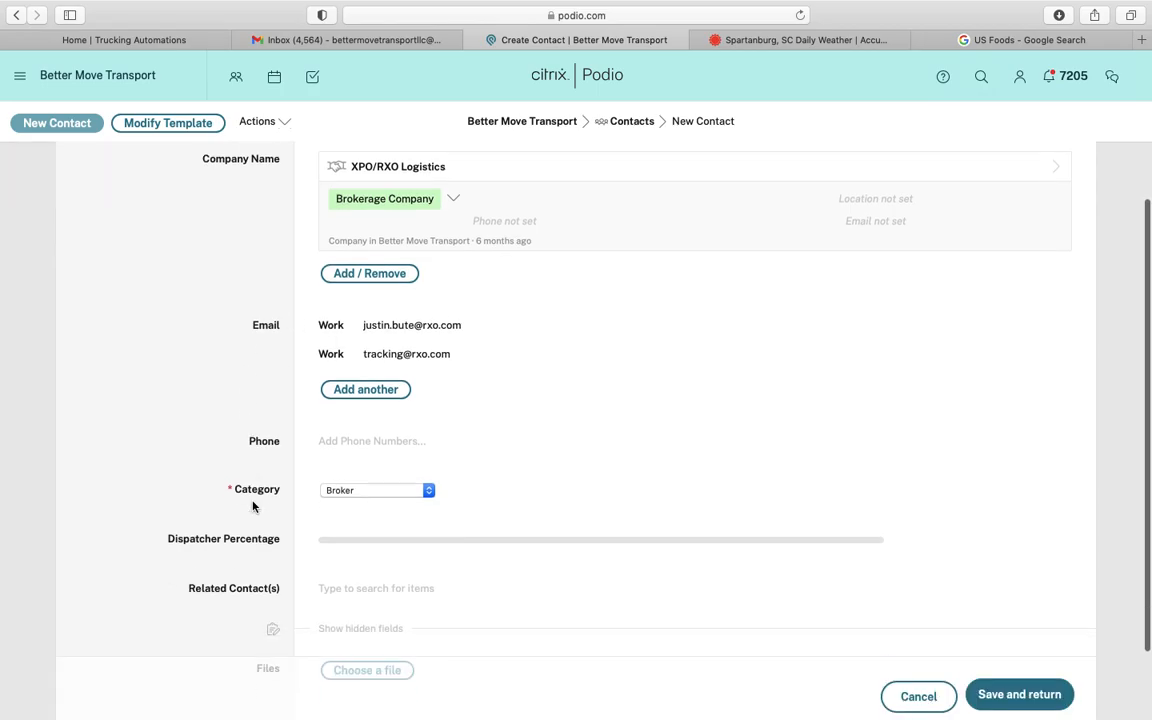
pyautogui.click(370, 42)
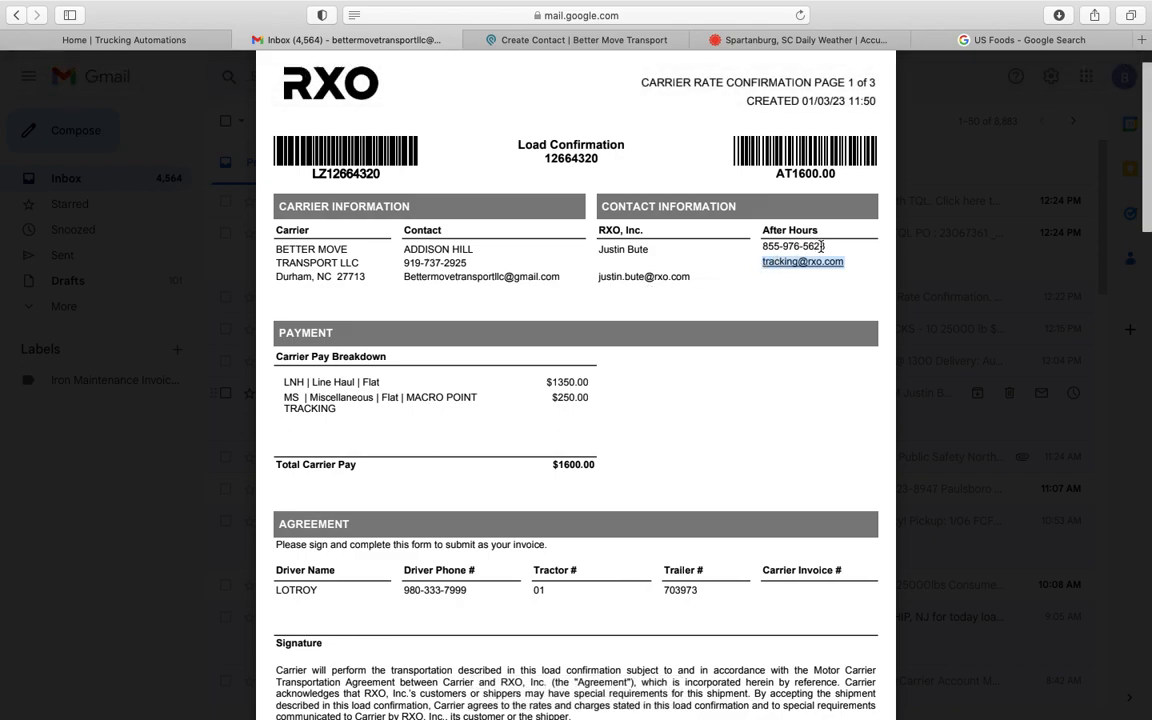
pyautogui.moveTo(827, 246); pyautogui.dragTo(764, 246)
pyautogui.rightClick(777, 246)
pyautogui.click(740, 263)
pyautogui.click(624, 40)
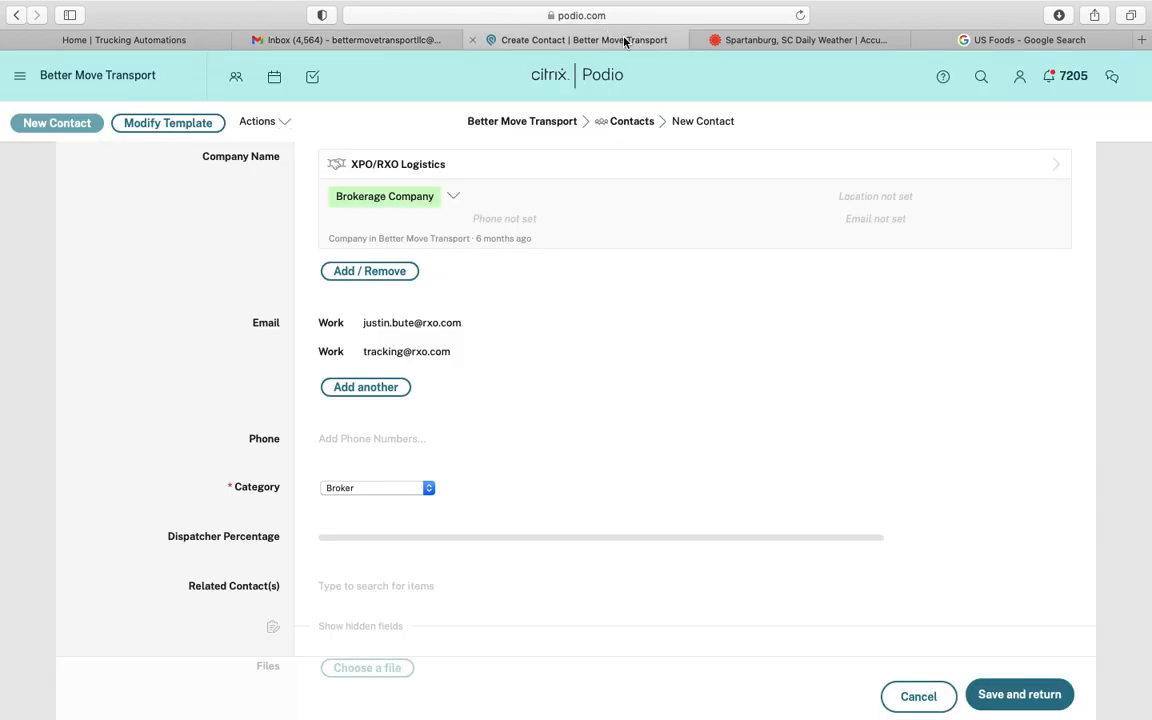
pyautogui.click(350, 440)
pyautogui.press('super+v')
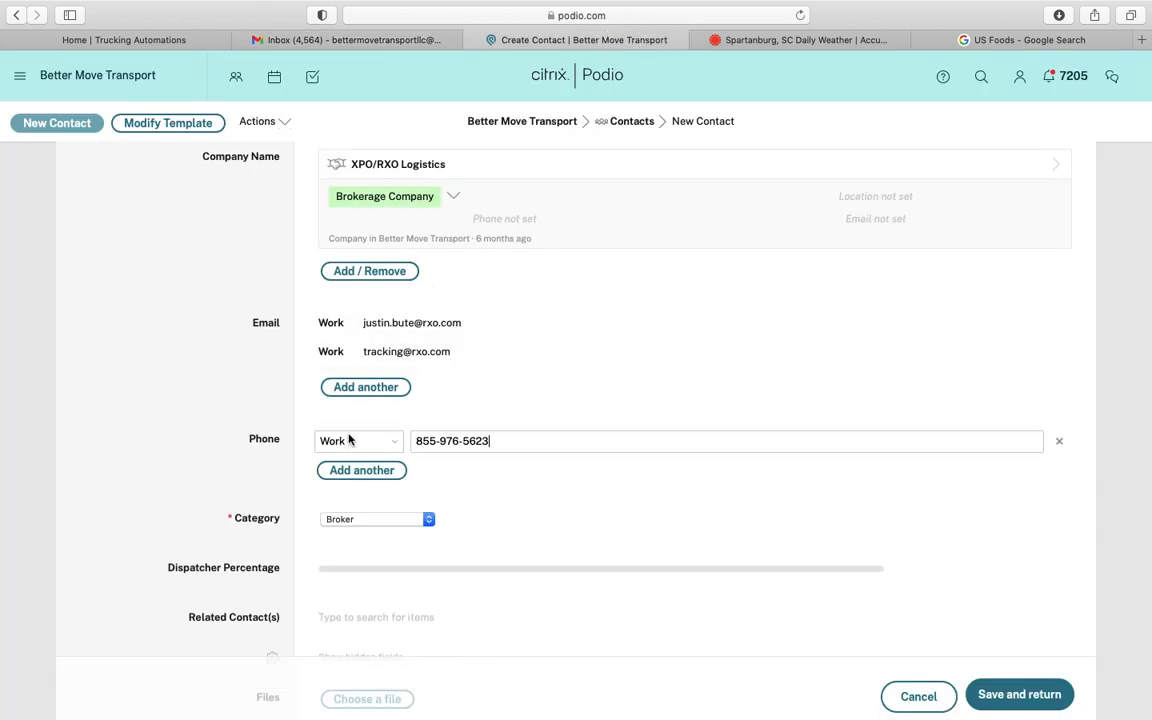
# Remove the empty extra phone row and save the new broker contact
pyautogui.click(360, 470)
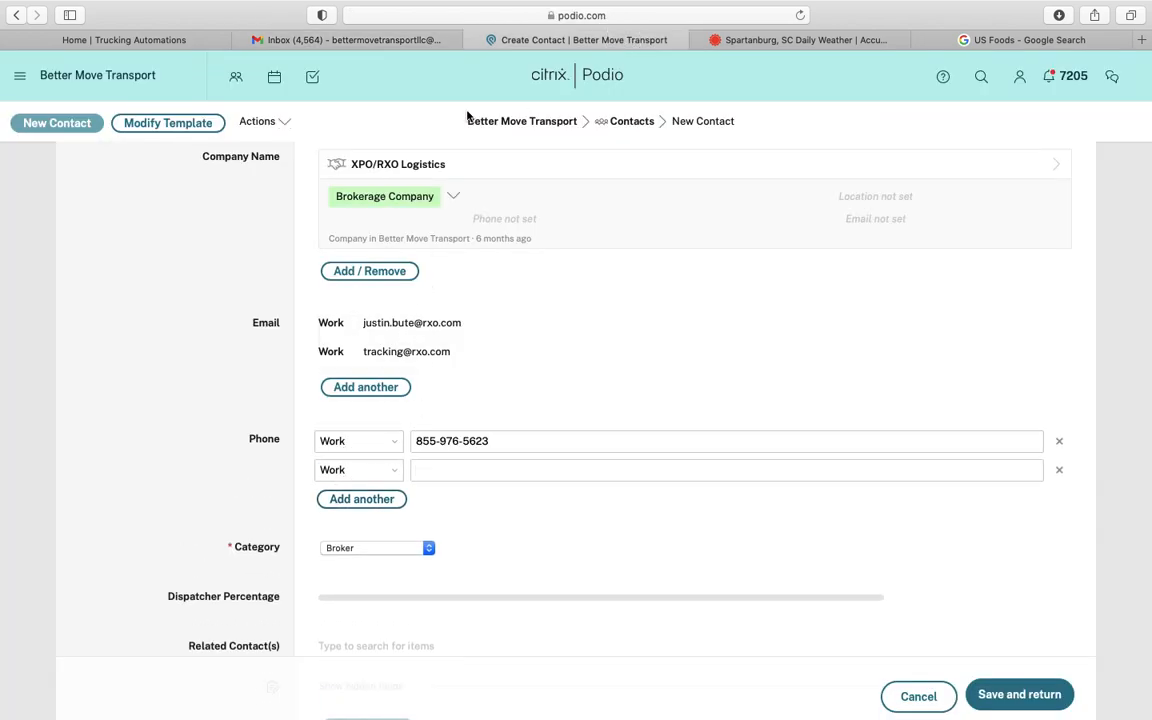
pyautogui.click(420, 40)
pyautogui.scroll(-15, 430, 290)
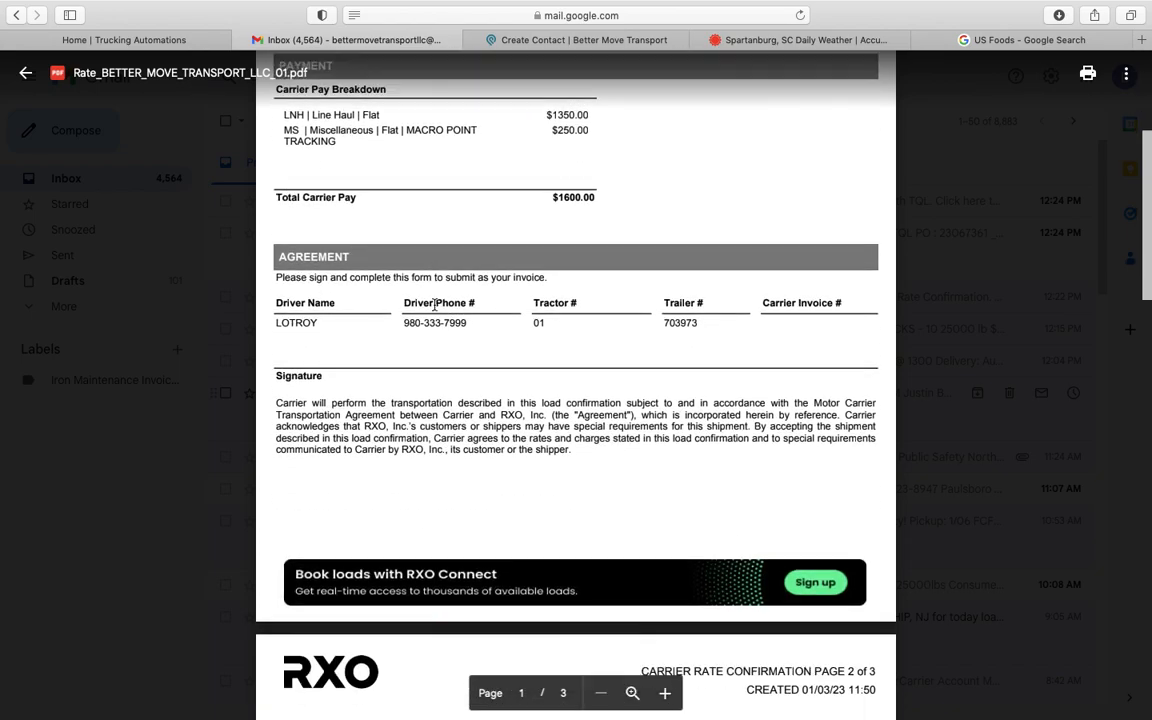
pyautogui.scroll(-10, 436, 304)
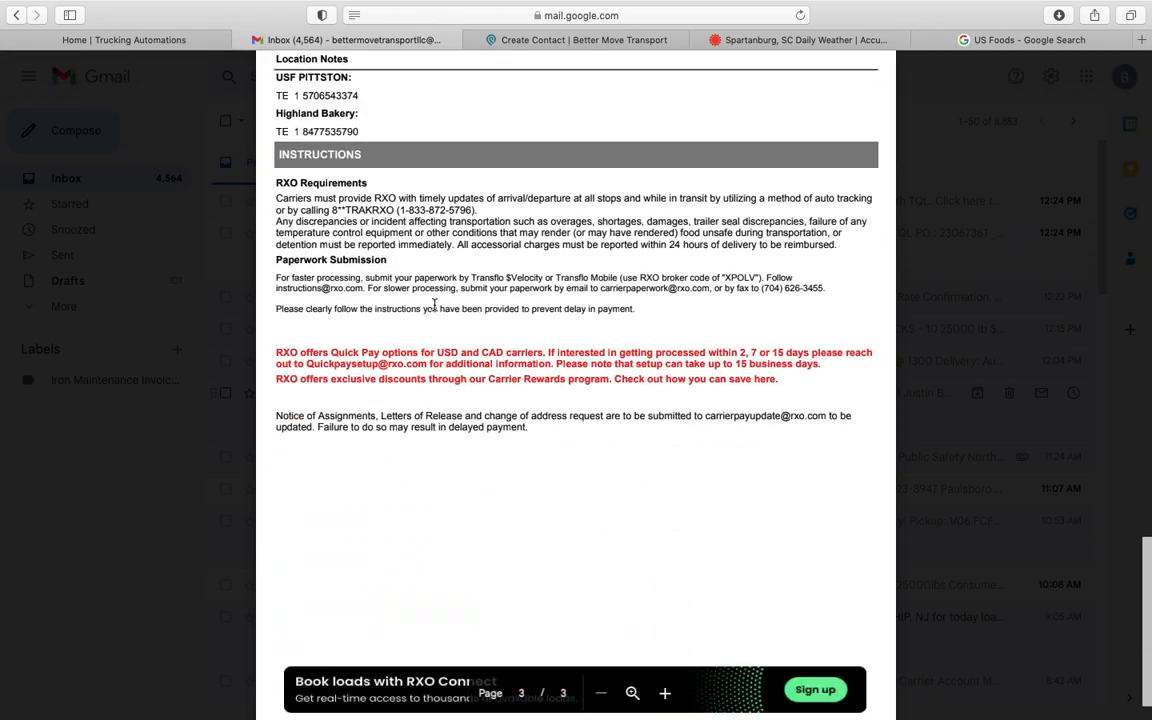
pyautogui.scroll(20, 436, 304)
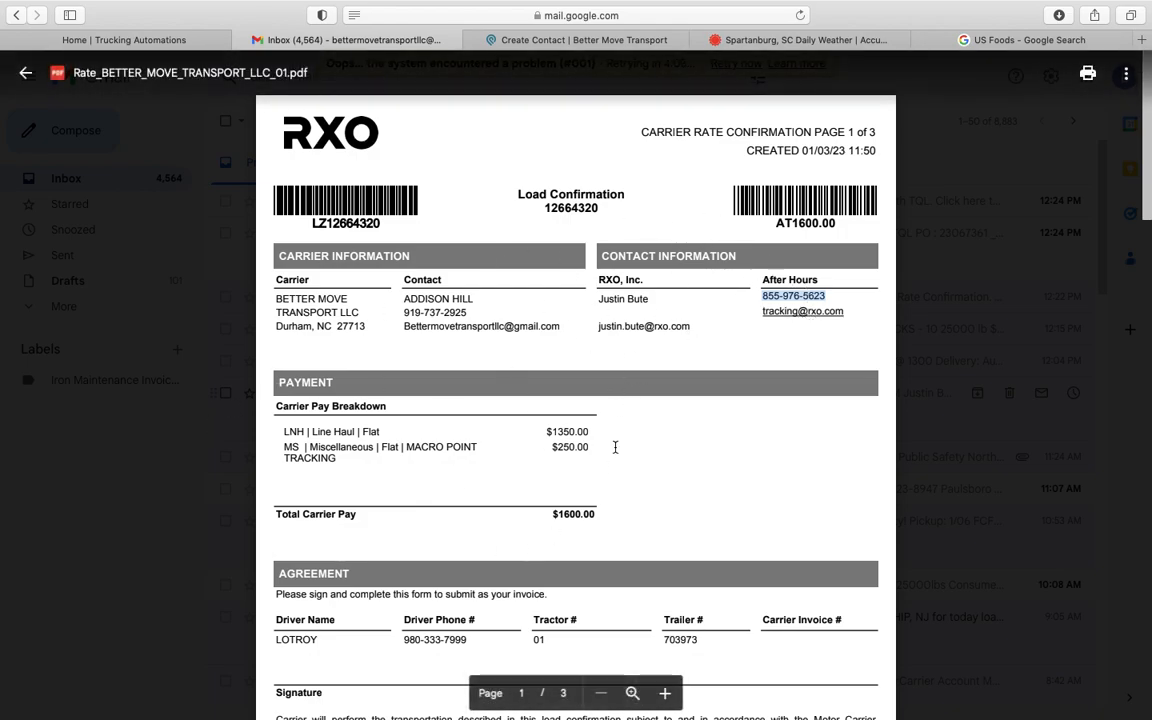
pyautogui.click(590, 40)
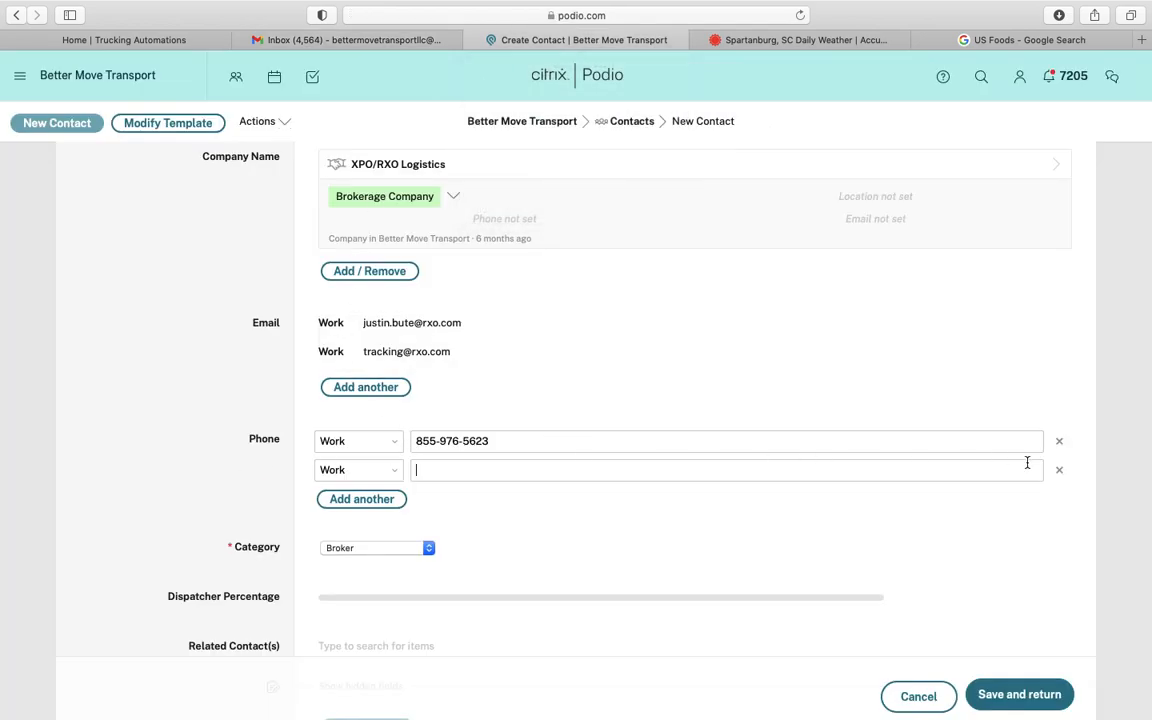
pyautogui.click(1058, 473)
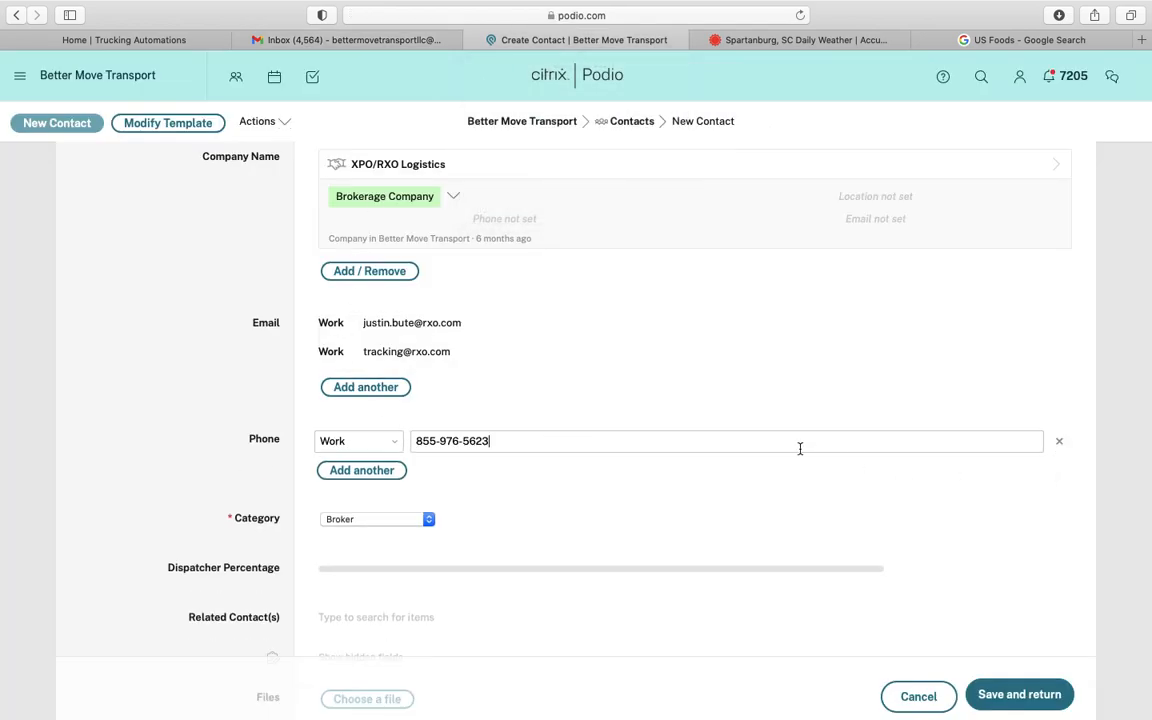
pyautogui.click(1030, 696)
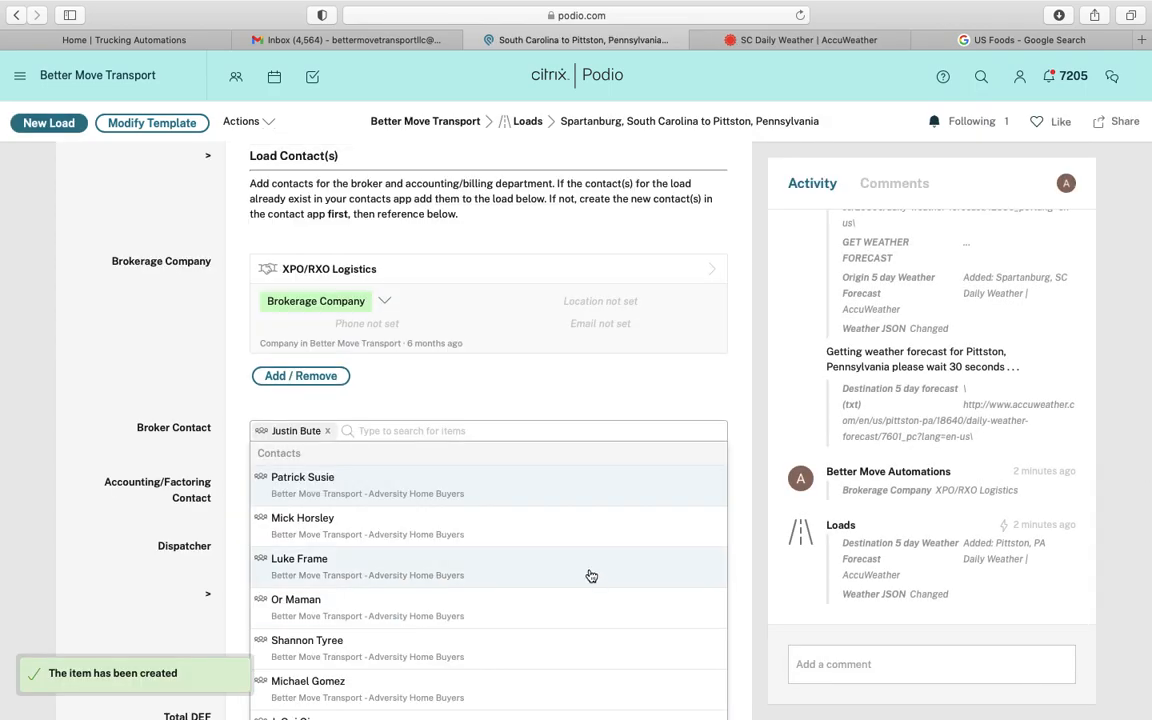
# Keep the RXO broker contact and set Triumph Business Capital as the Accounting/Factoring Contact
pyautogui.click(207, 390)
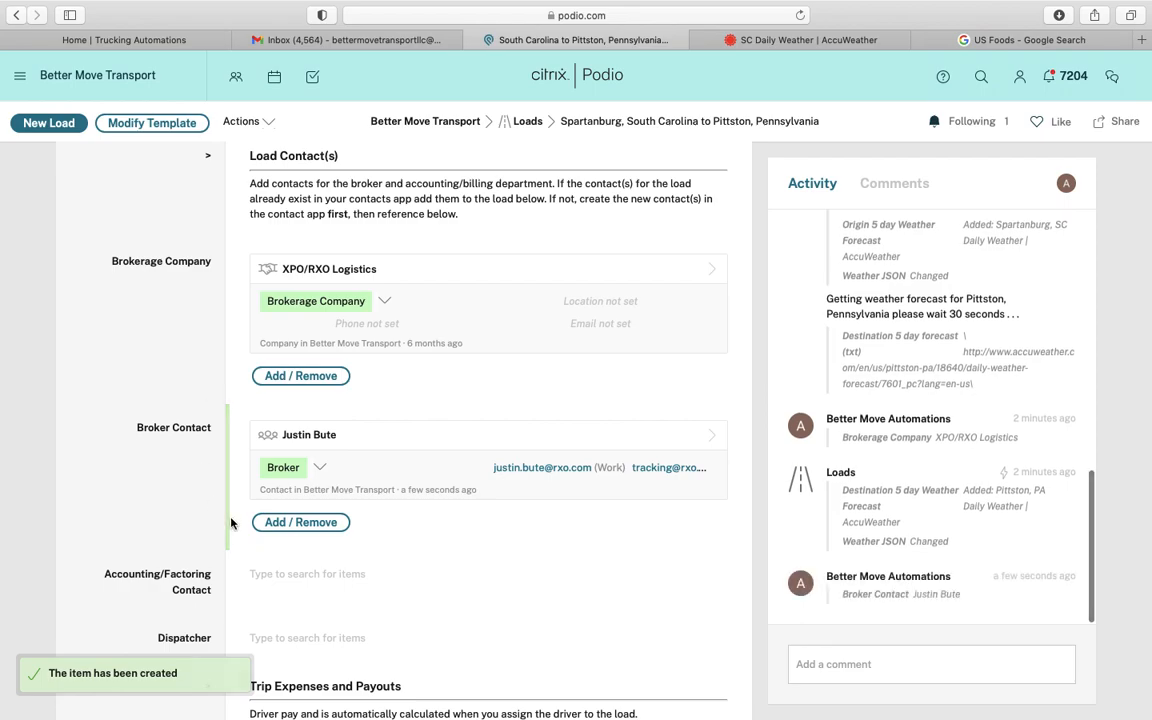
pyautogui.click(274, 575)
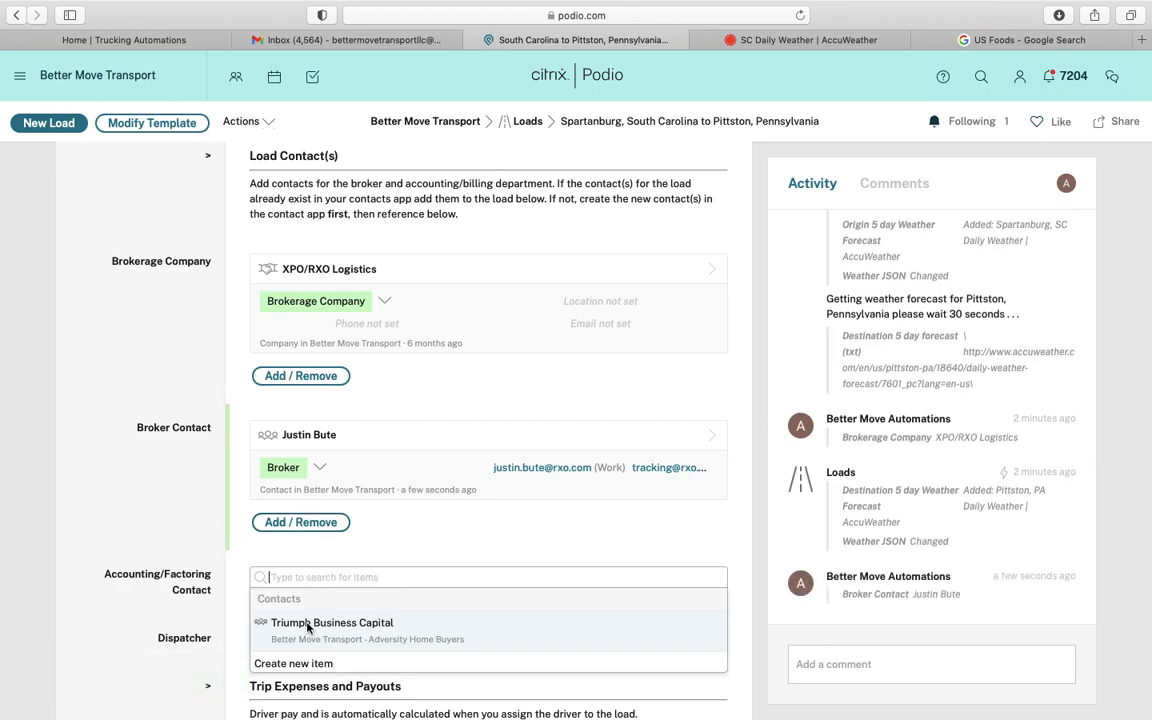
pyautogui.click(308, 624)
pyautogui.click(197, 543)
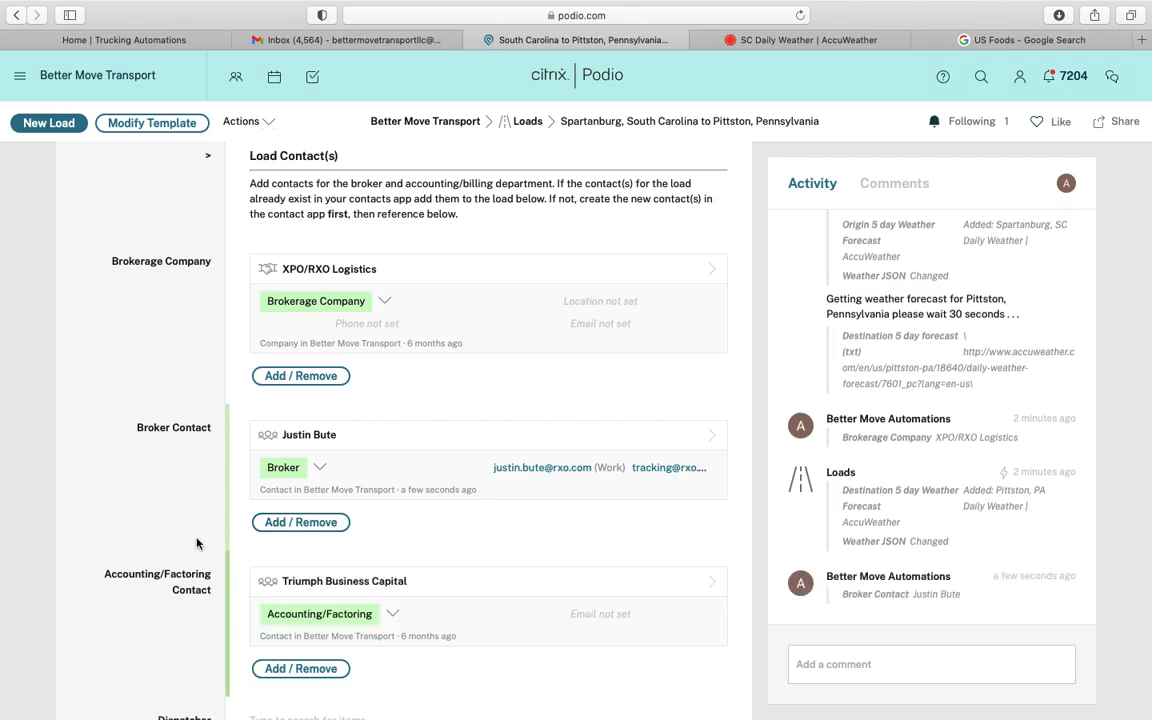
pyautogui.scroll(-5, 197, 543)
# Pick the dispatcher from the contacts list for the Dispatcher field
pyautogui.click(290, 396)
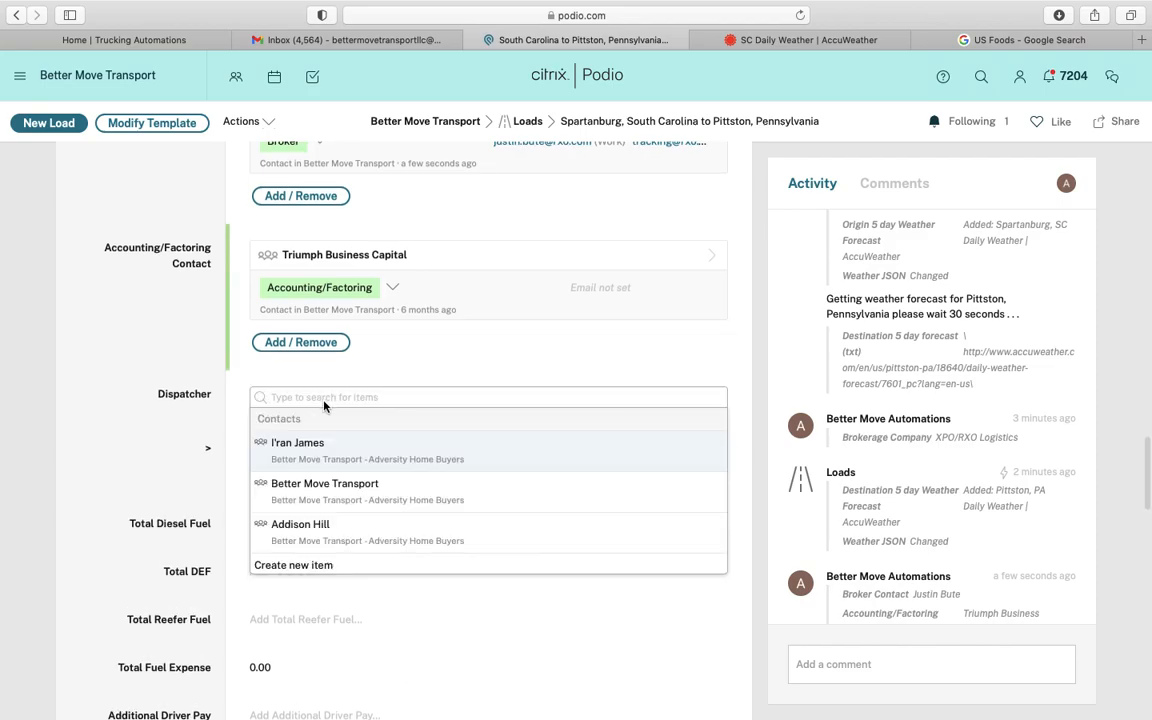
pyautogui.click(290, 528)
pyautogui.click(179, 360)
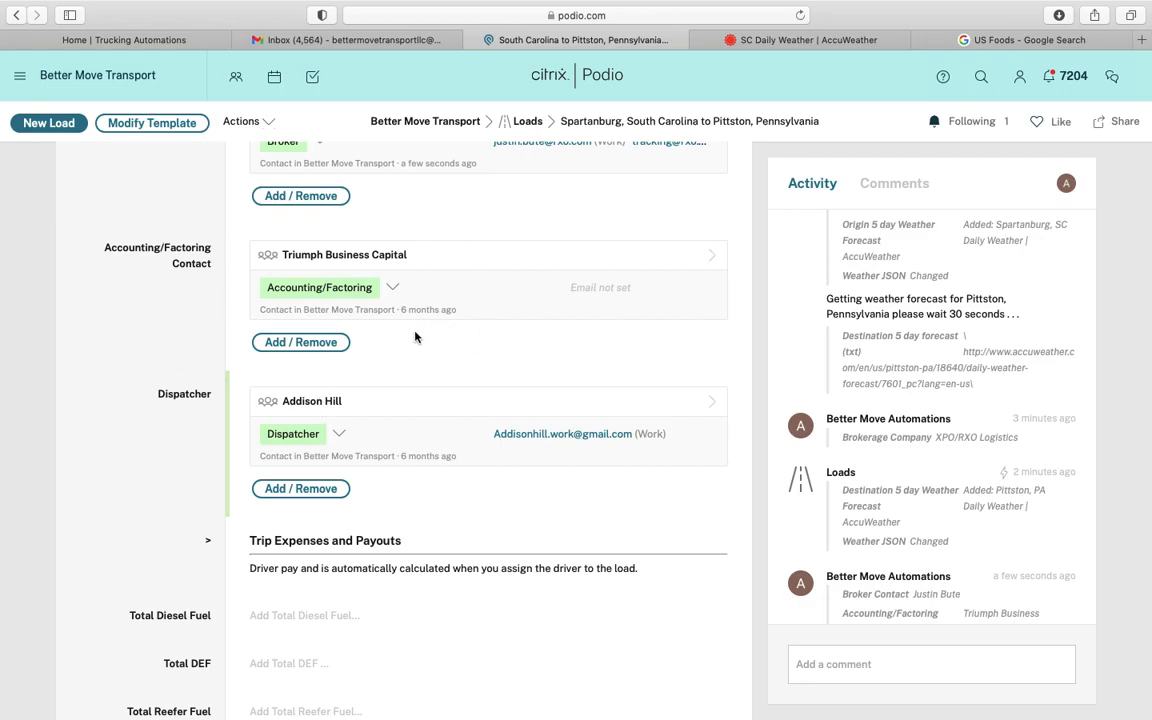
pyautogui.scroll(-1, 415, 337)
pyautogui.click(353, 347)
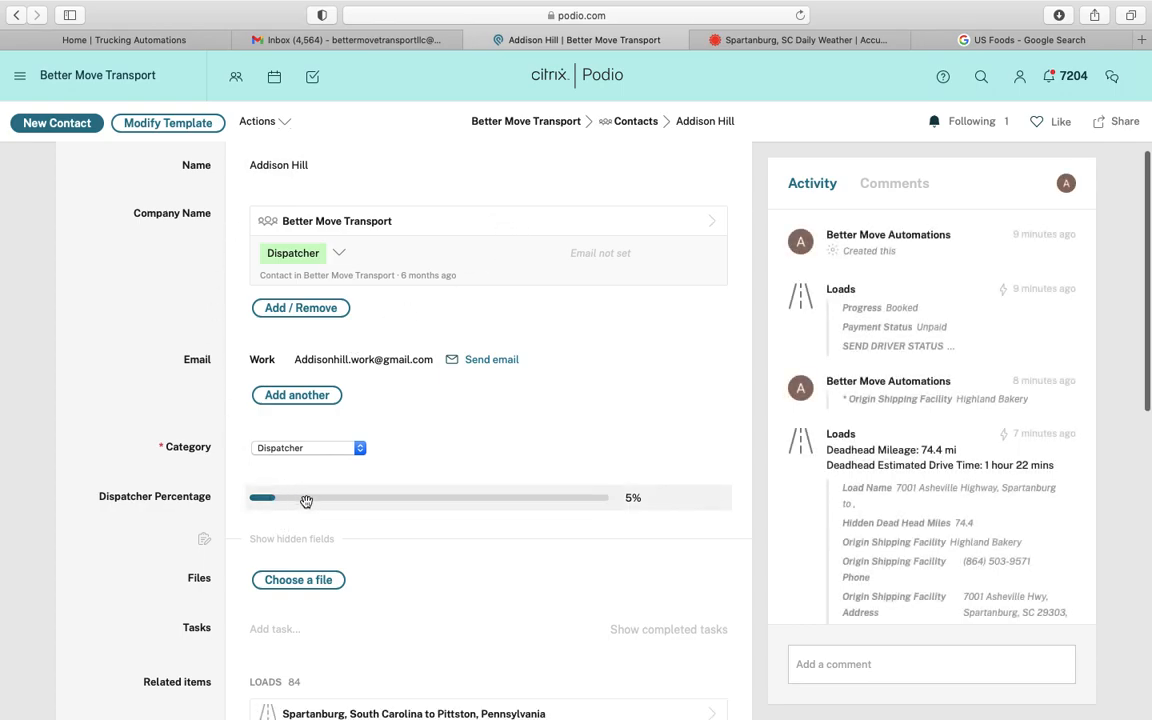
pyautogui.scroll(-4, 311, 531)
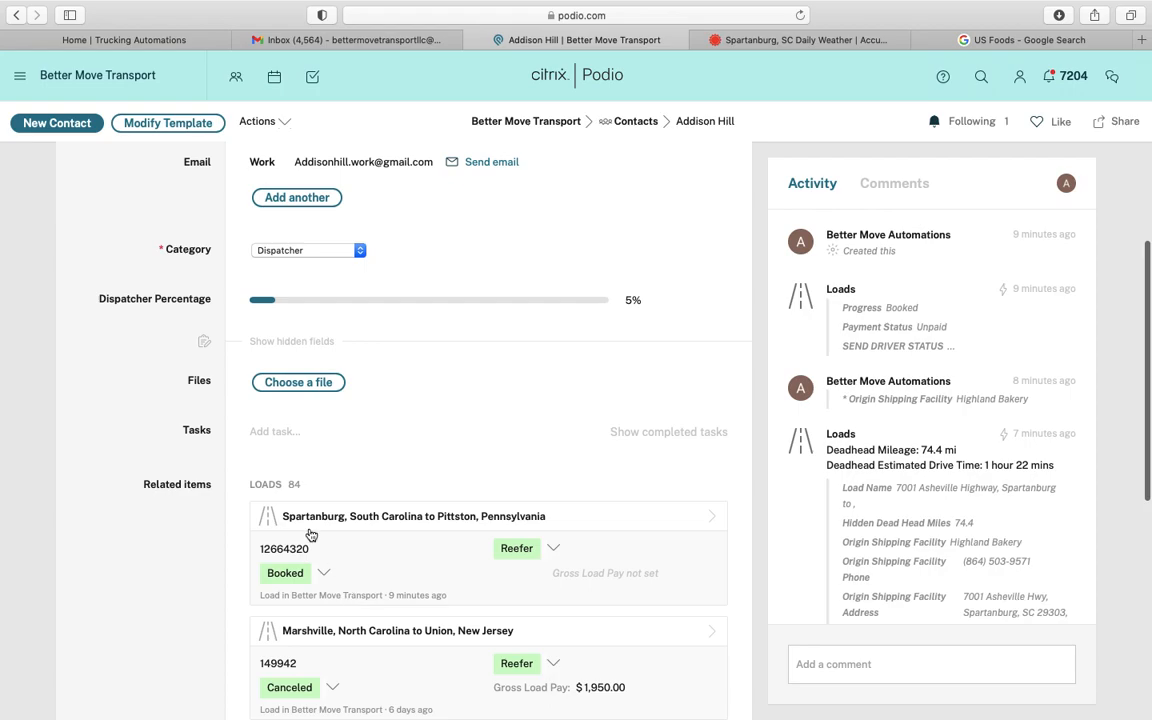
pyautogui.scroll(-3, 290, 540)
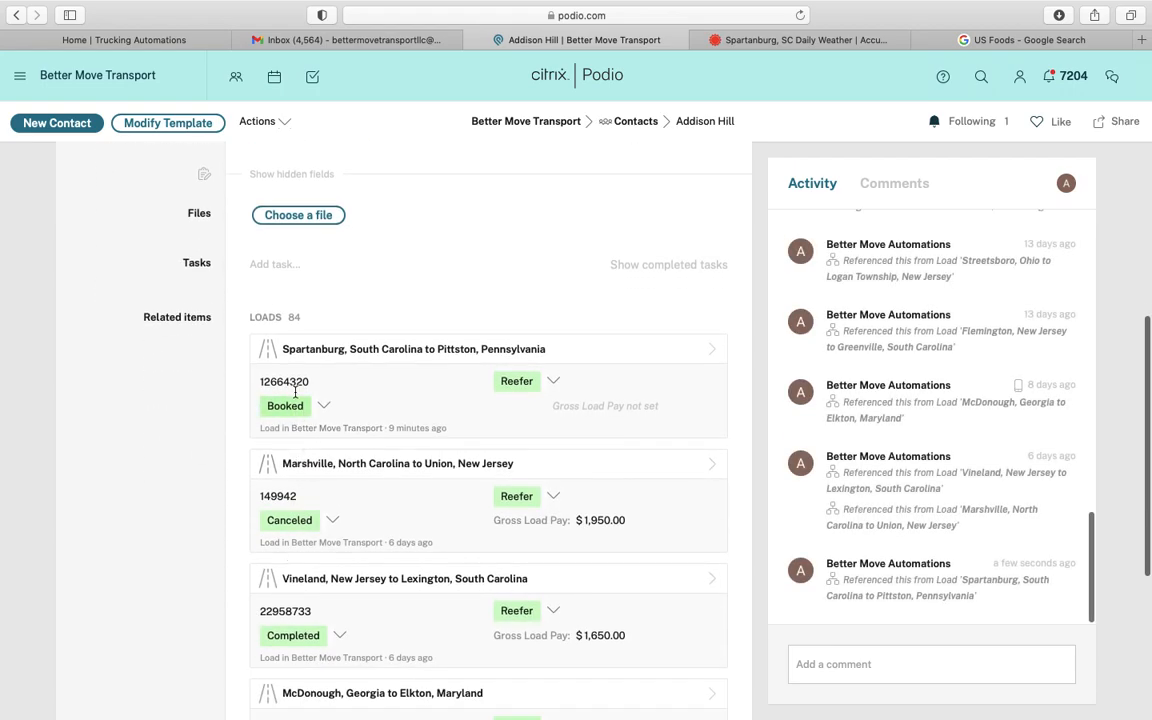
pyautogui.scroll(-4, 318, 373)
pyautogui.scroll(8, 322, 460)
pyautogui.scroll(4, 325, 503)
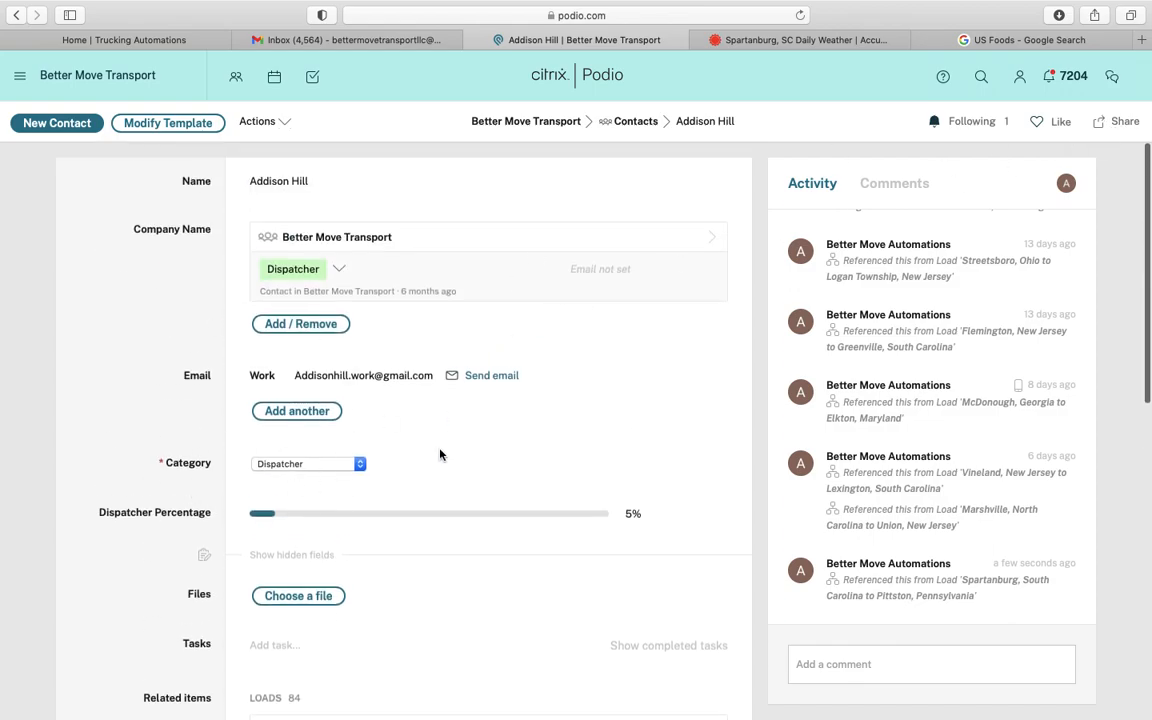
pyautogui.scroll(-6, 440, 455)
pyautogui.click(376, 424)
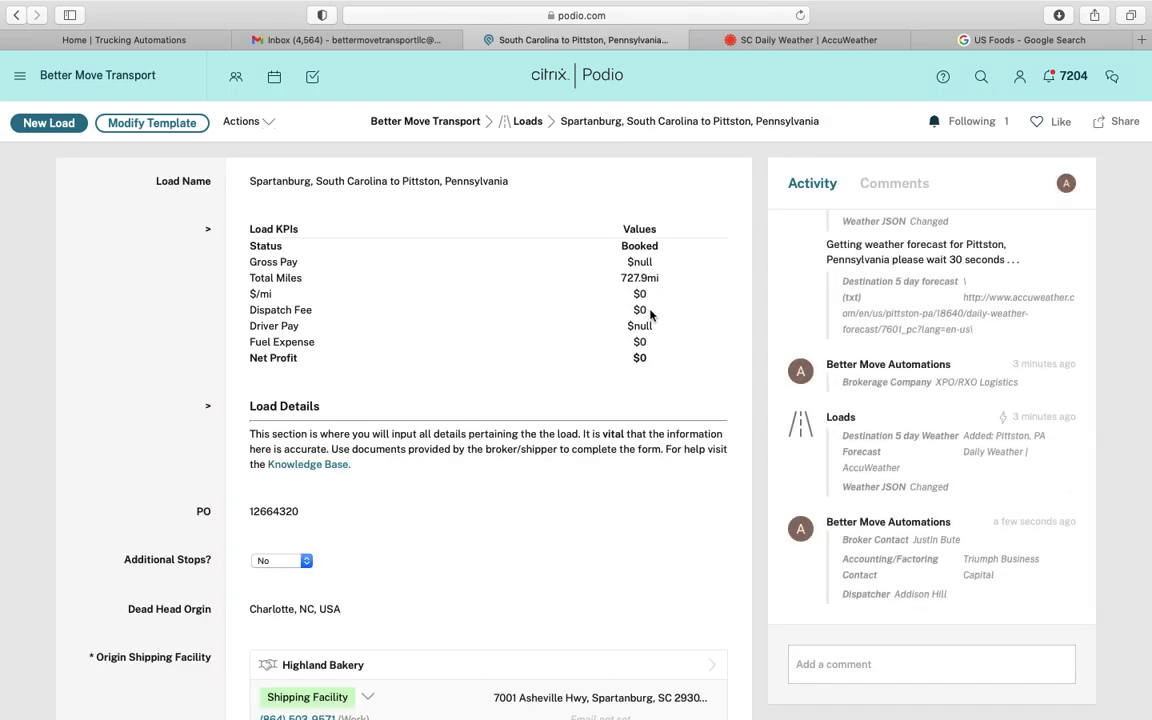
# Copy the $1600.00 total carrier pay from the RXO rate confirmation PDF
pyautogui.scroll(-15, 378, 549)
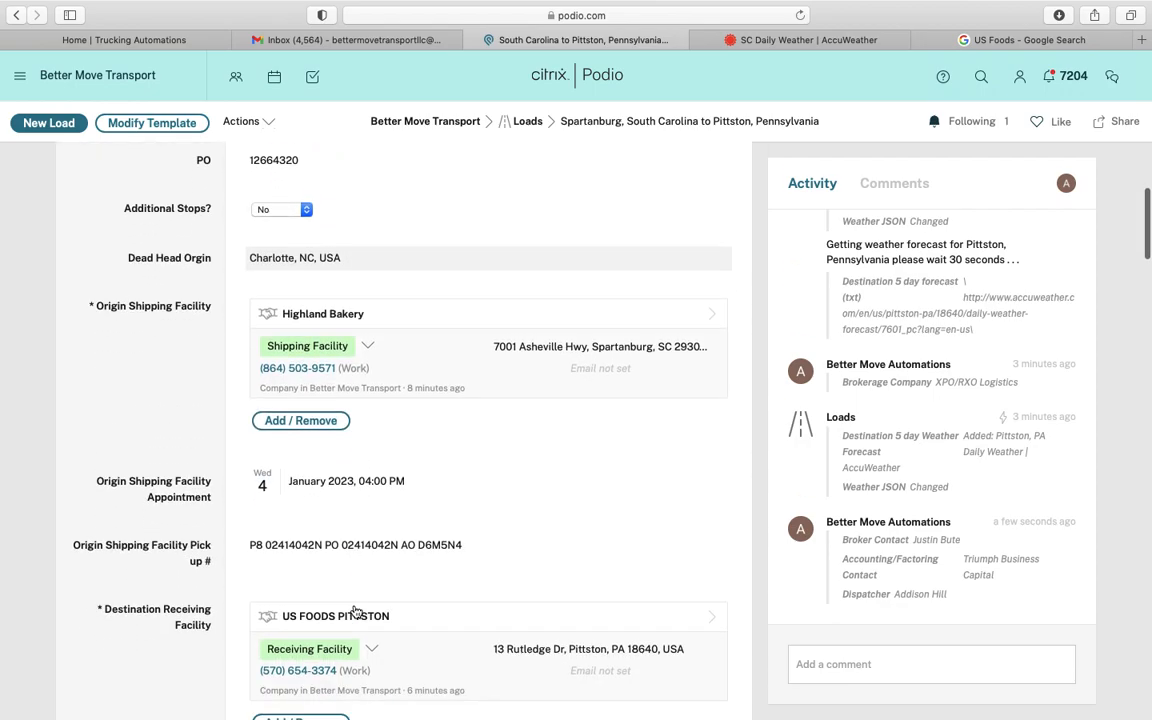
pyautogui.scroll(-13, 356, 611)
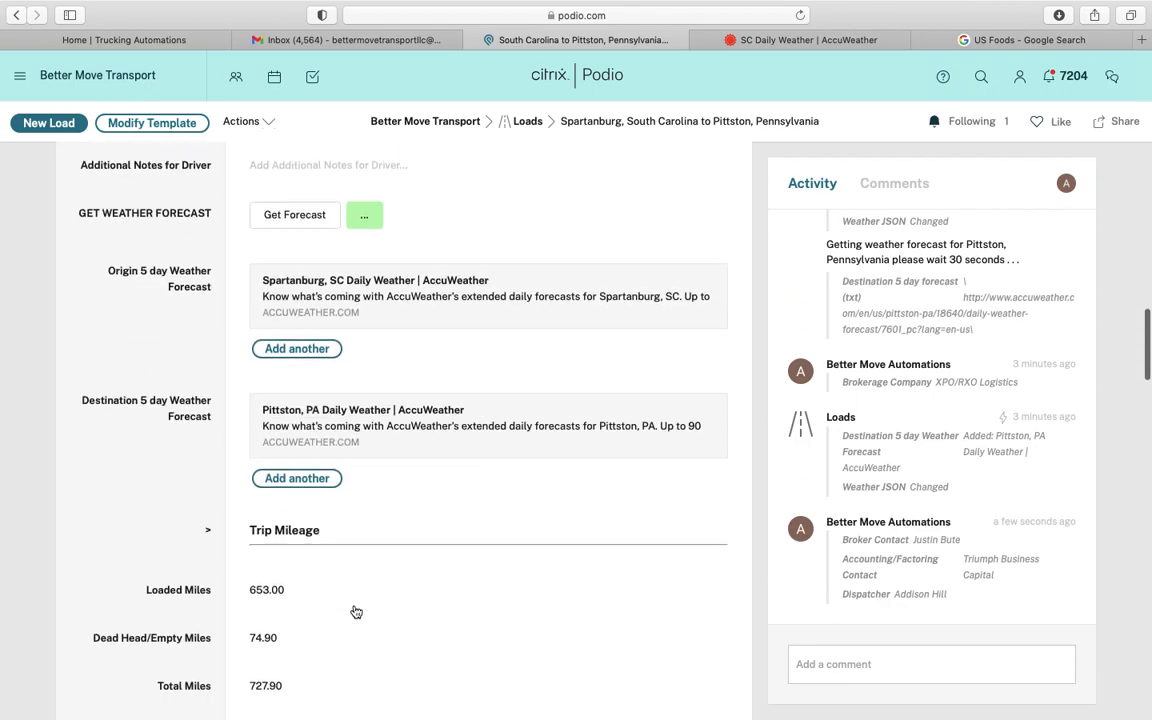
pyautogui.scroll(-10, 356, 611)
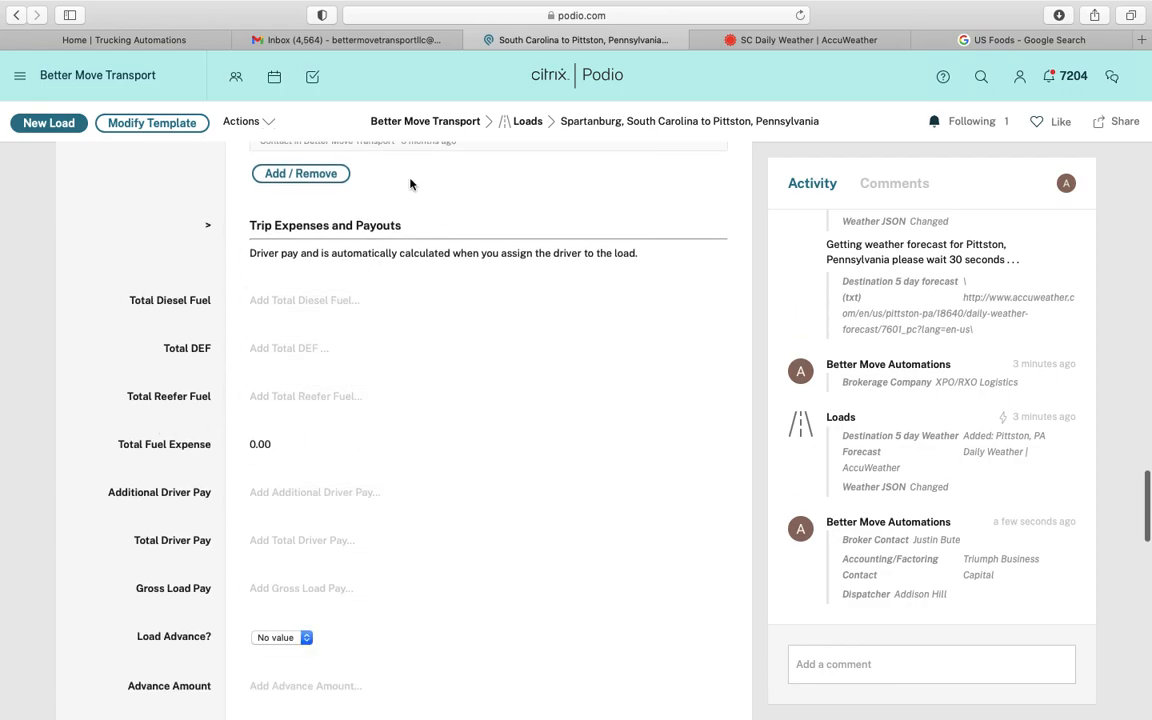
pyautogui.scroll(-3, 368, 473)
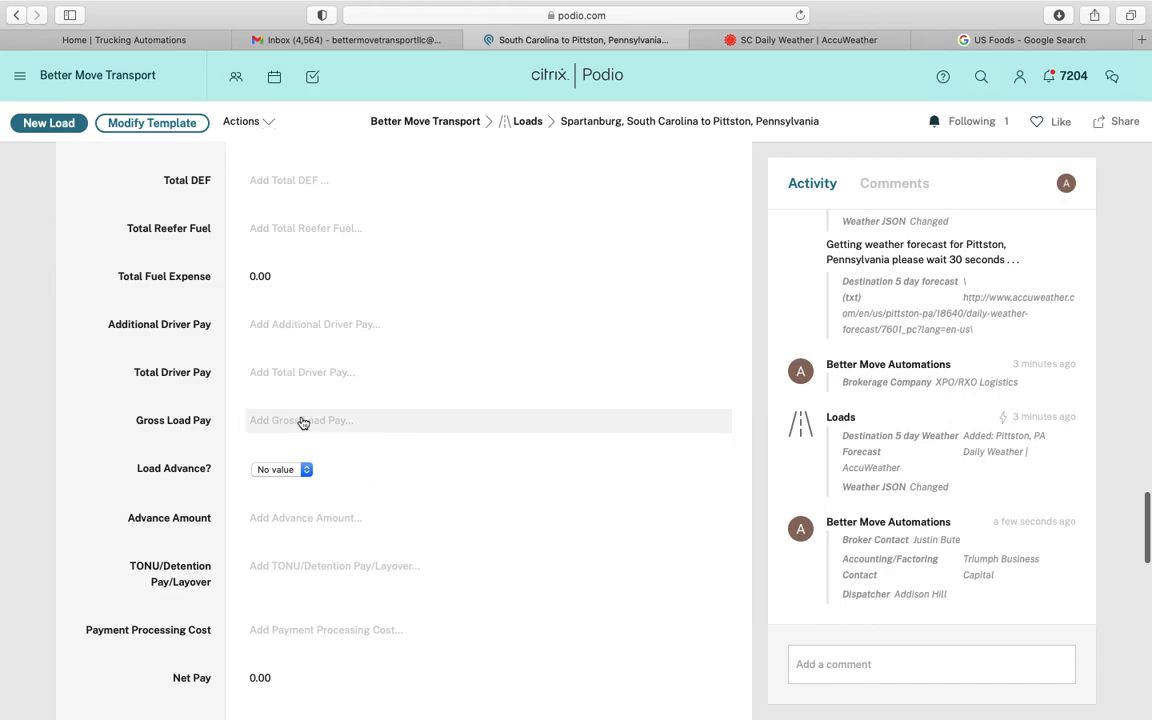
pyautogui.click(301, 420)
pyautogui.click(352, 38)
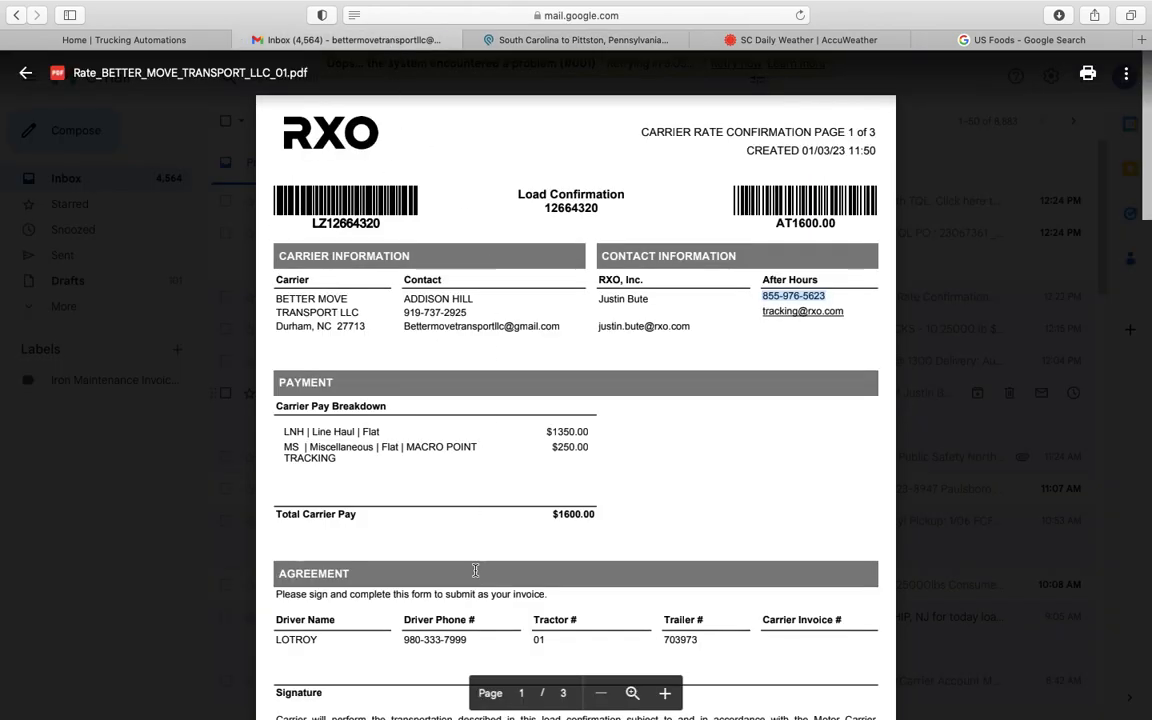
pyautogui.doubleClick(581, 514)
pyautogui.press('super+c')
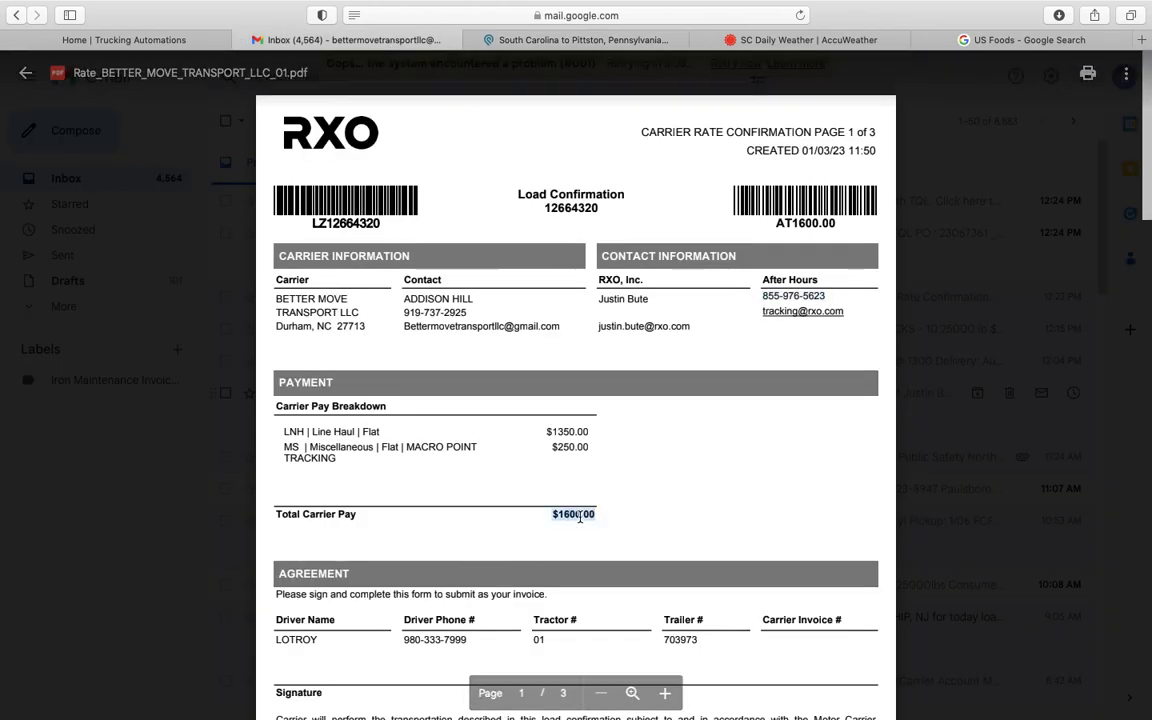
pyautogui.scroll(-1, 580, 517)
# Paste 1,600.00 into Gross Load Pay without the extra dollar sign and save it
pyautogui.click(534, 42)
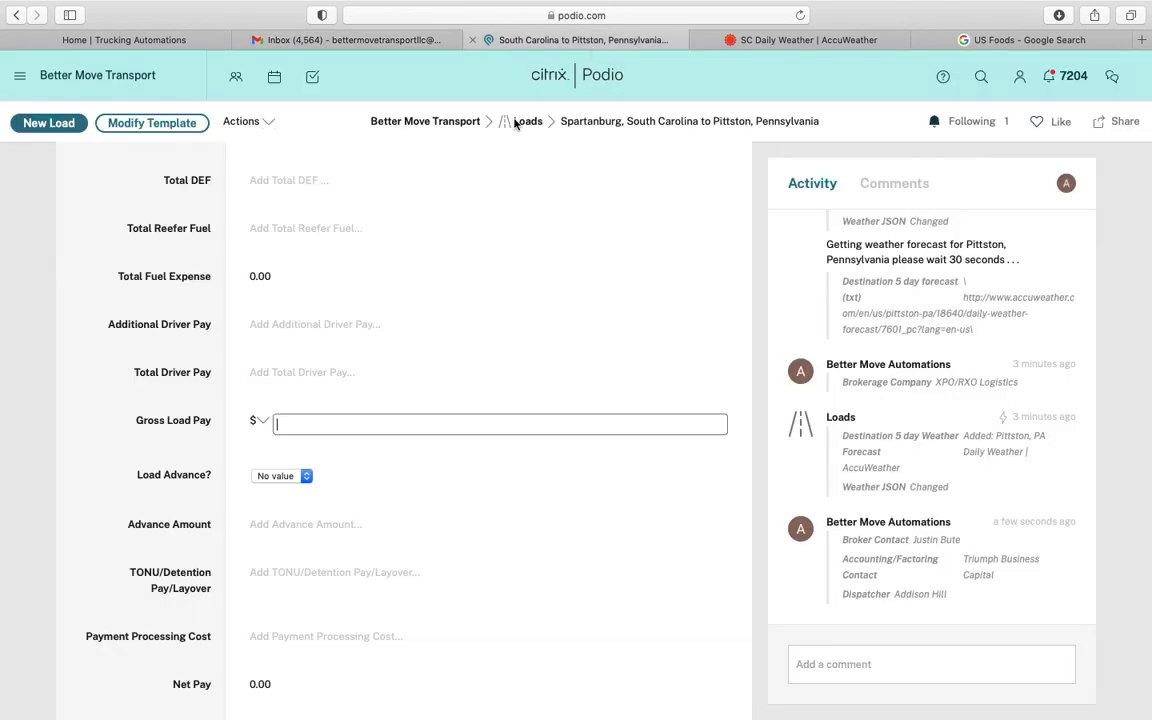
pyautogui.press('super+v')
pyautogui.click(278, 424)
pyautogui.press('BackSpace')
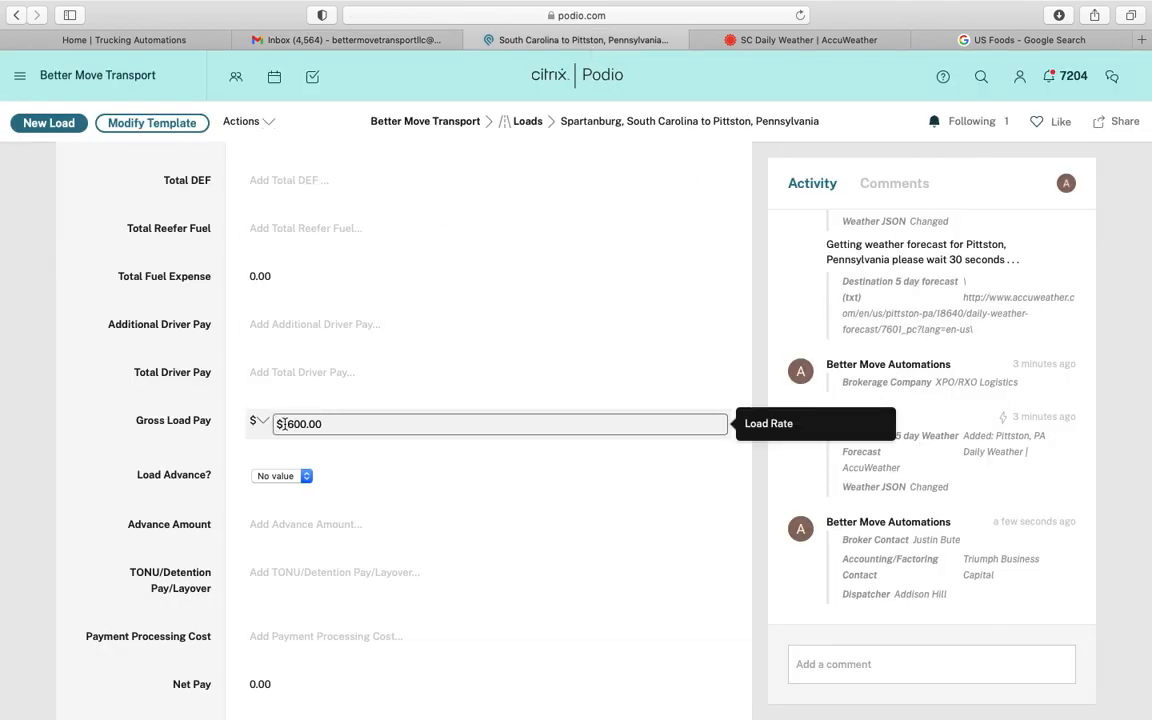
pyautogui.click(202, 453)
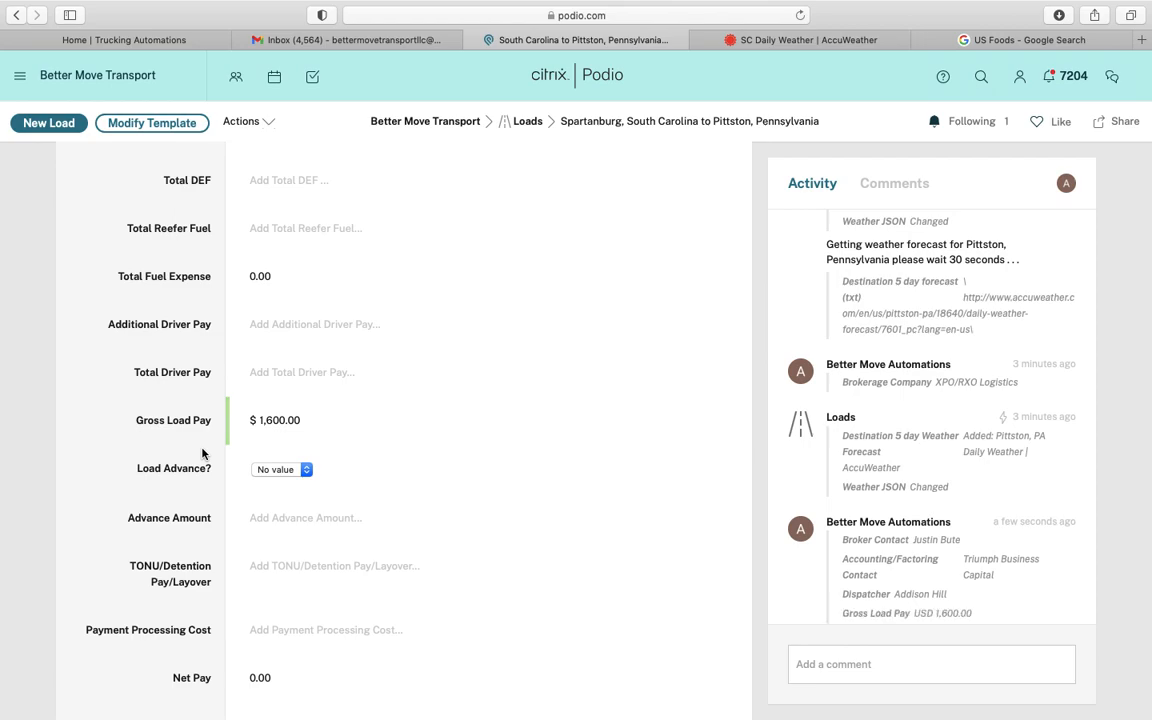
pyautogui.scroll(-3, 176, 525)
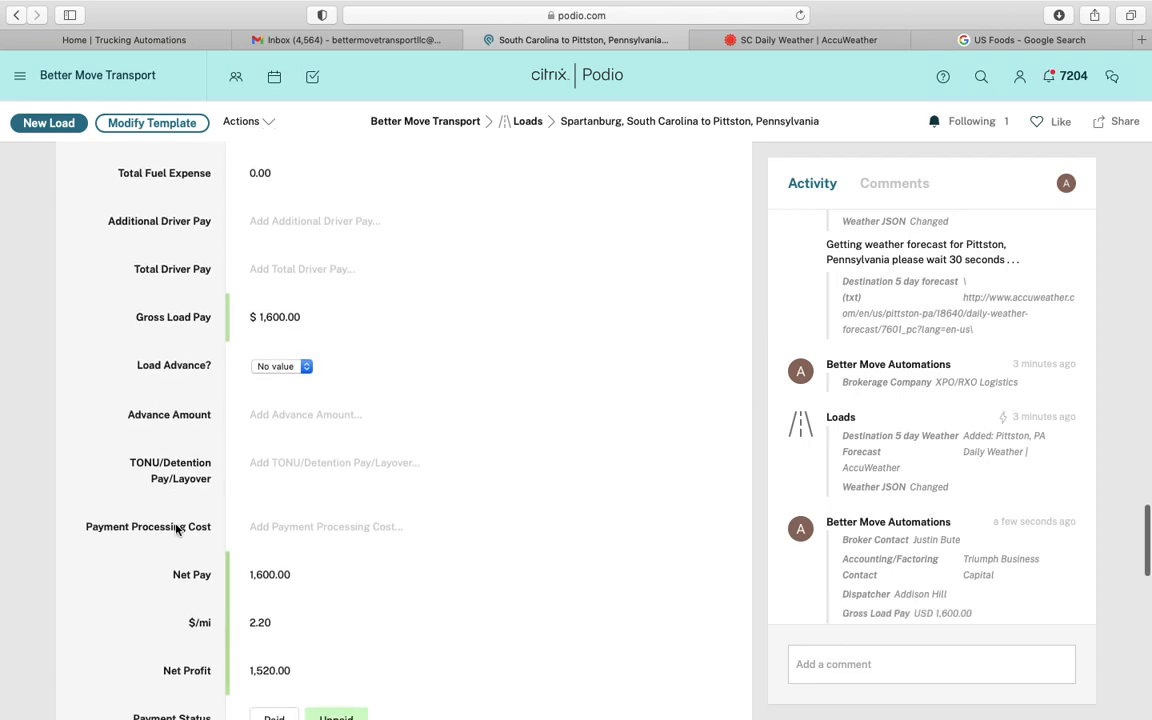
pyautogui.scroll(1, 200, 440)
pyautogui.scroll(-5, 198, 437)
pyautogui.scroll(-3, 200, 437)
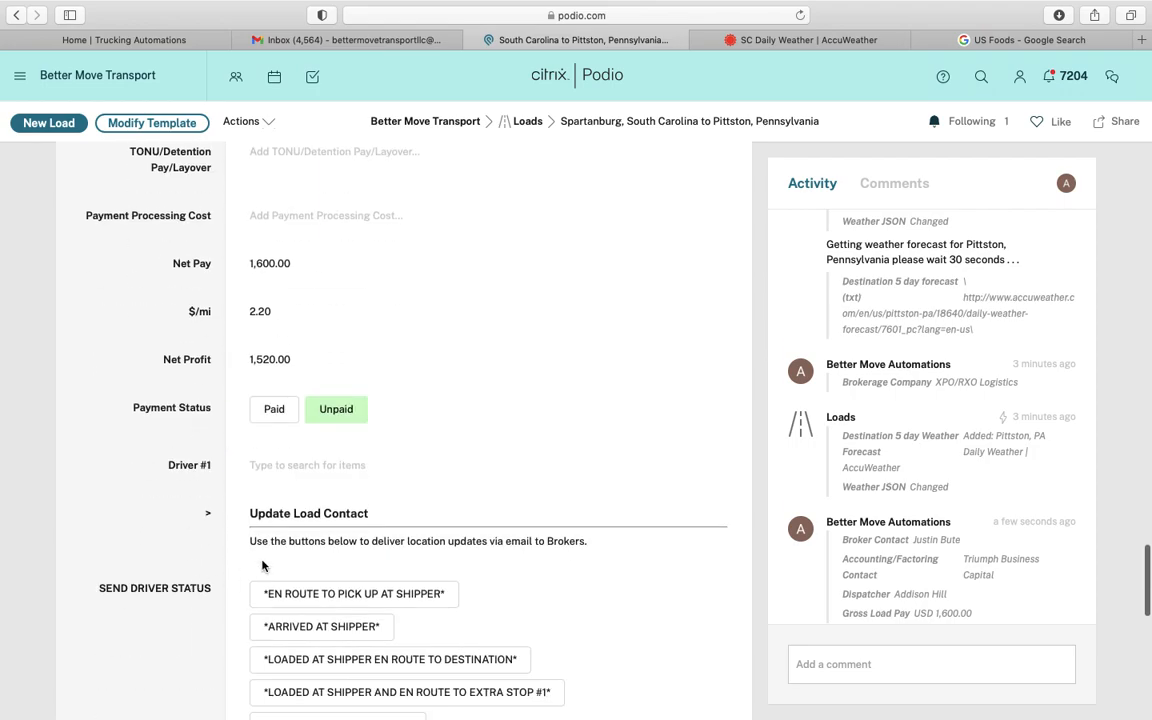
# Select the rate confirmation's driver as Driver #1, yielding USD 480.00 driver pay and 1,040.00 net profit
pyautogui.click(335, 474)
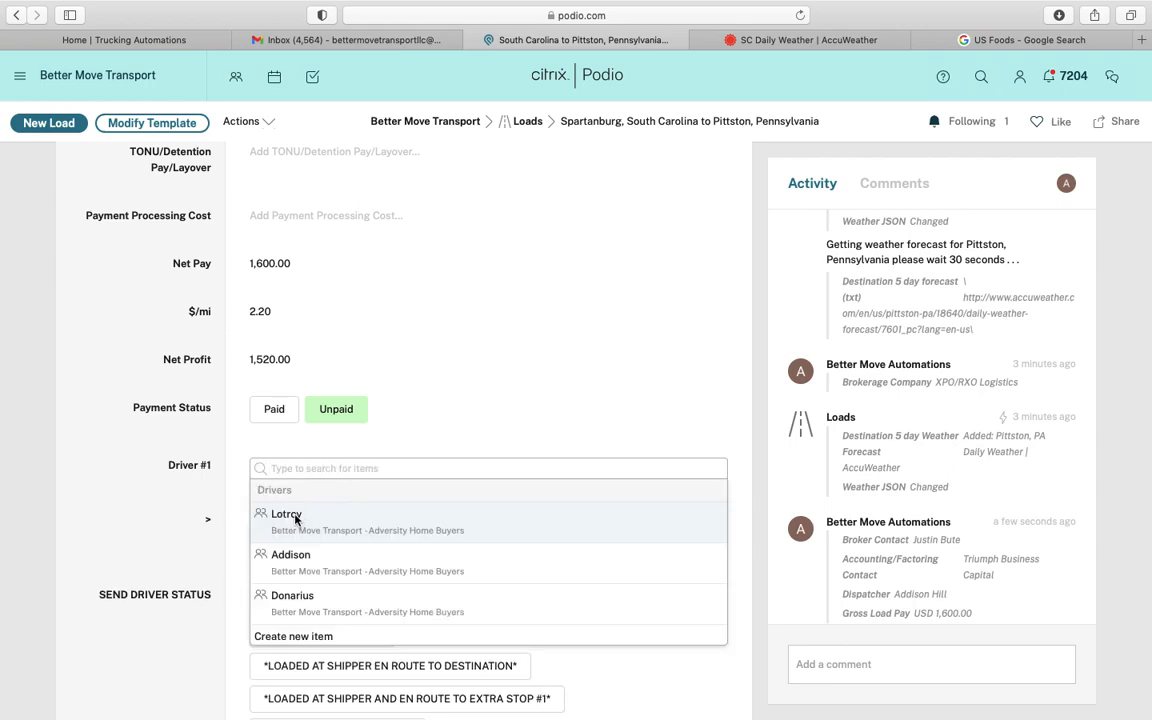
pyautogui.click(290, 516)
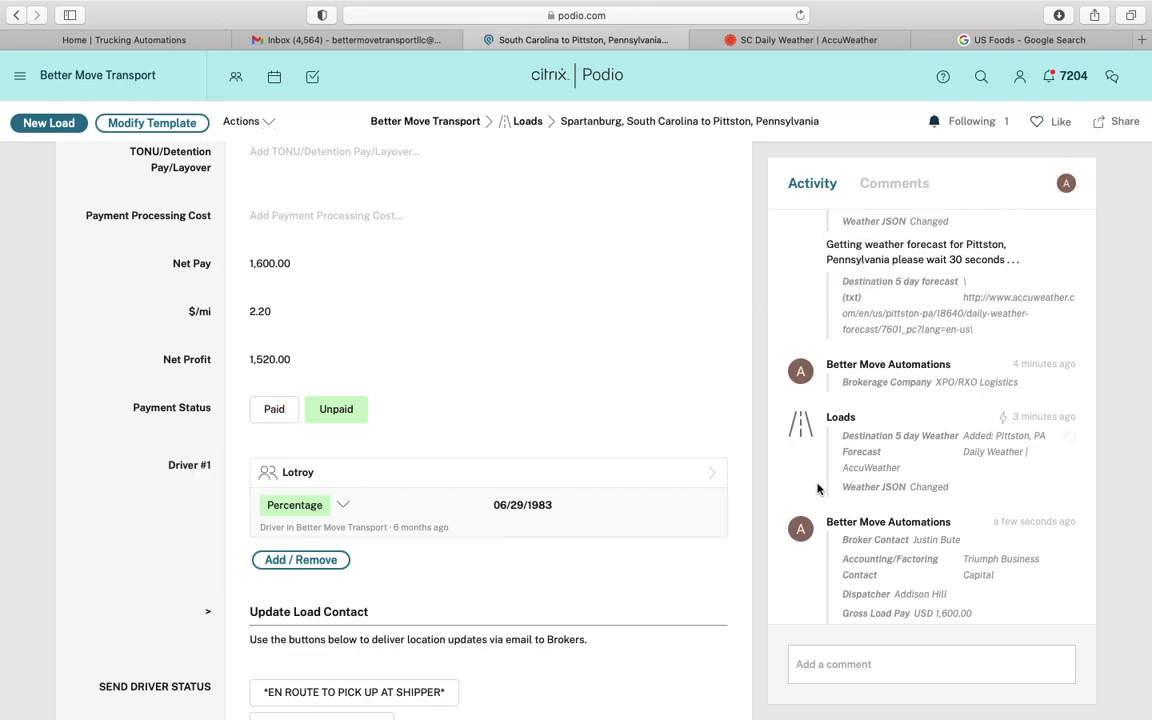
pyautogui.scroll(-2, 860, 490)
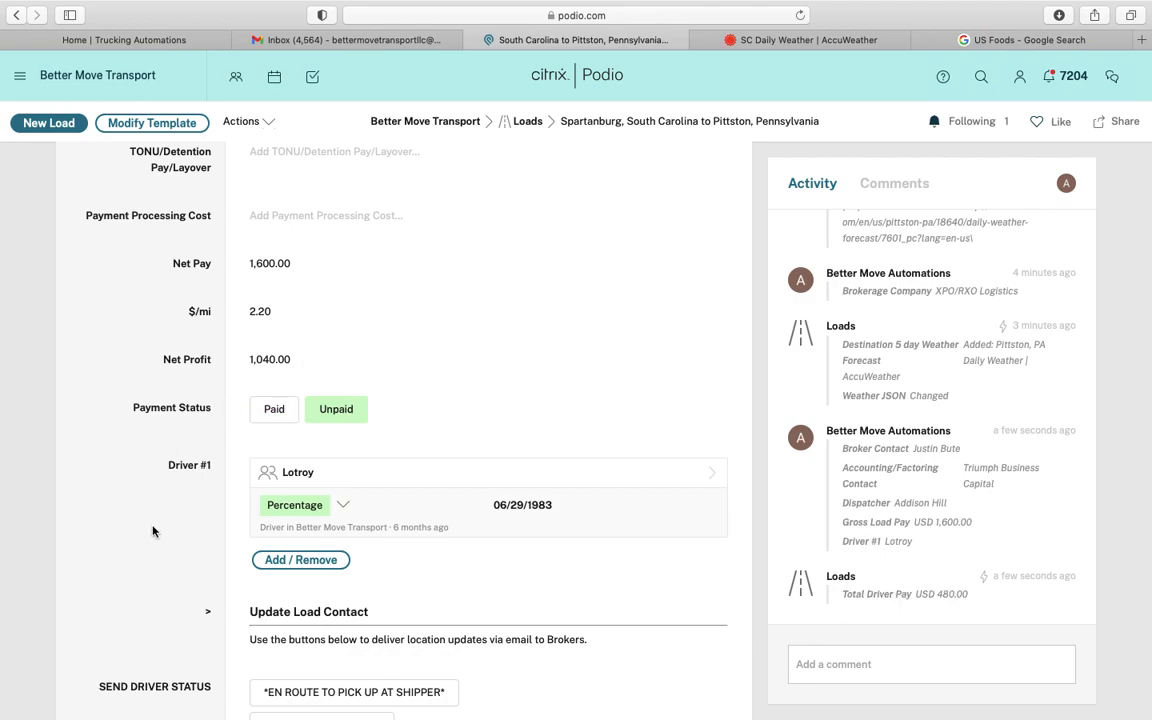
pyautogui.scroll(10, 157, 532)
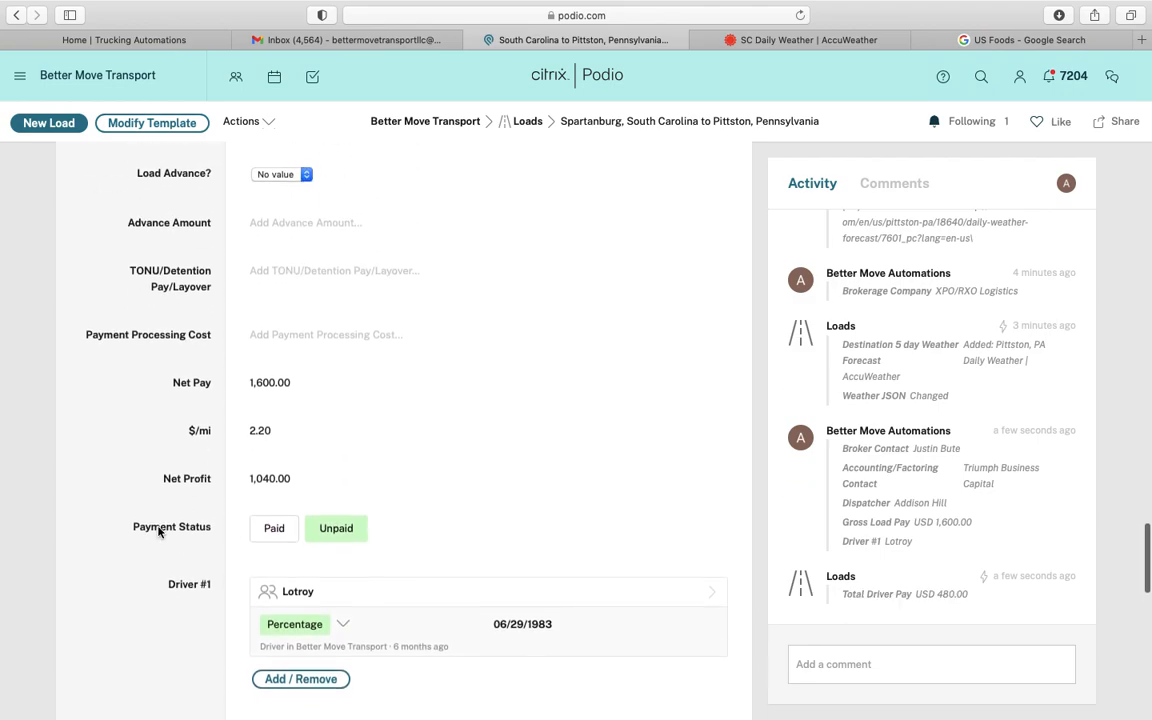
pyautogui.click(799, 16)
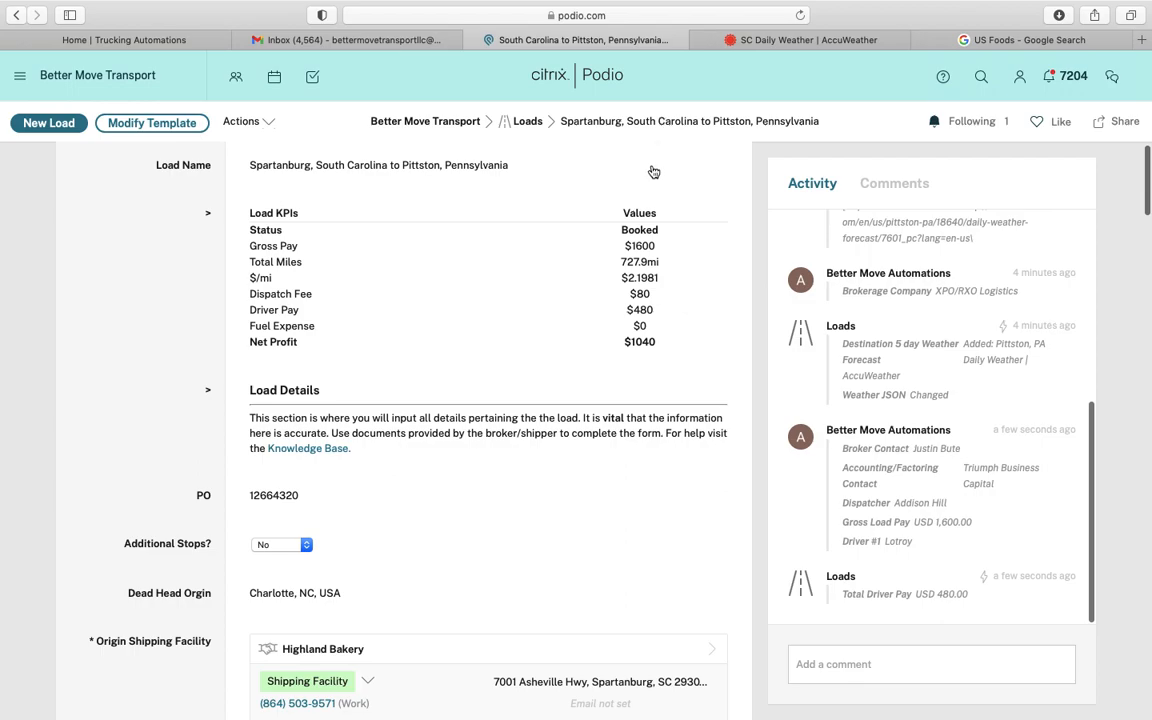
pyautogui.doubleClick(641, 248)
pyautogui.click(631, 259)
pyautogui.doubleClick(631, 261)
pyautogui.click(634, 278)
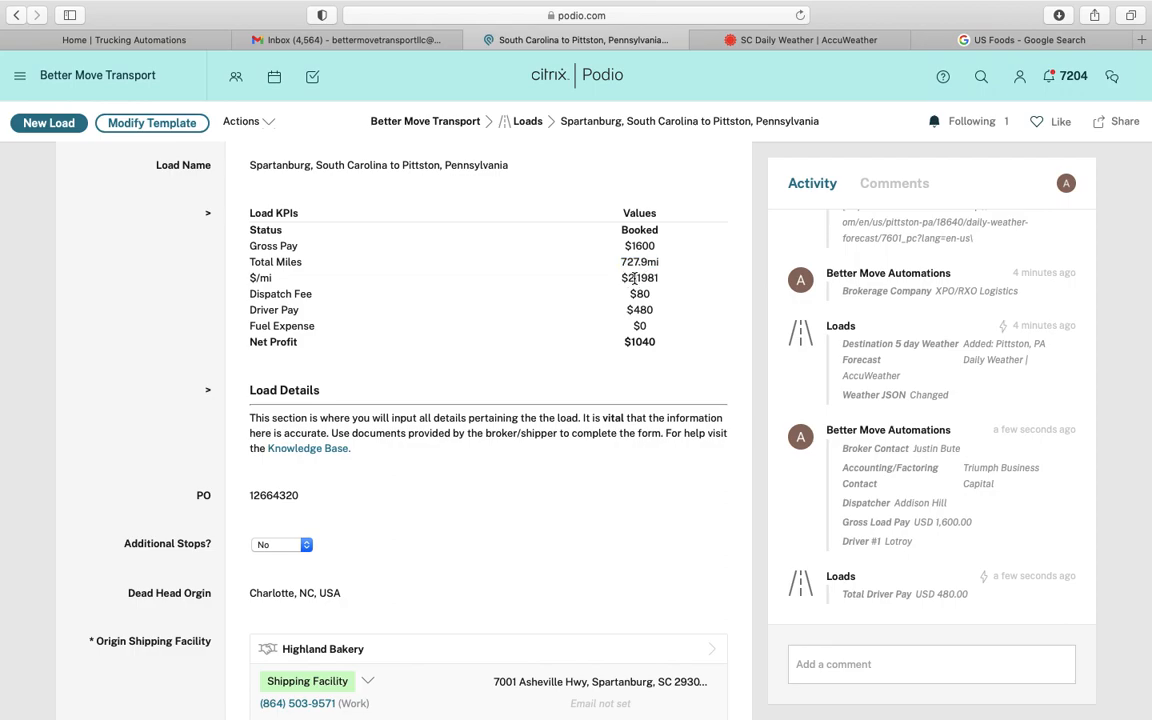
pyautogui.tripleClick(645, 278)
pyautogui.click(643, 293)
pyautogui.scroll(-3, 389, 492)
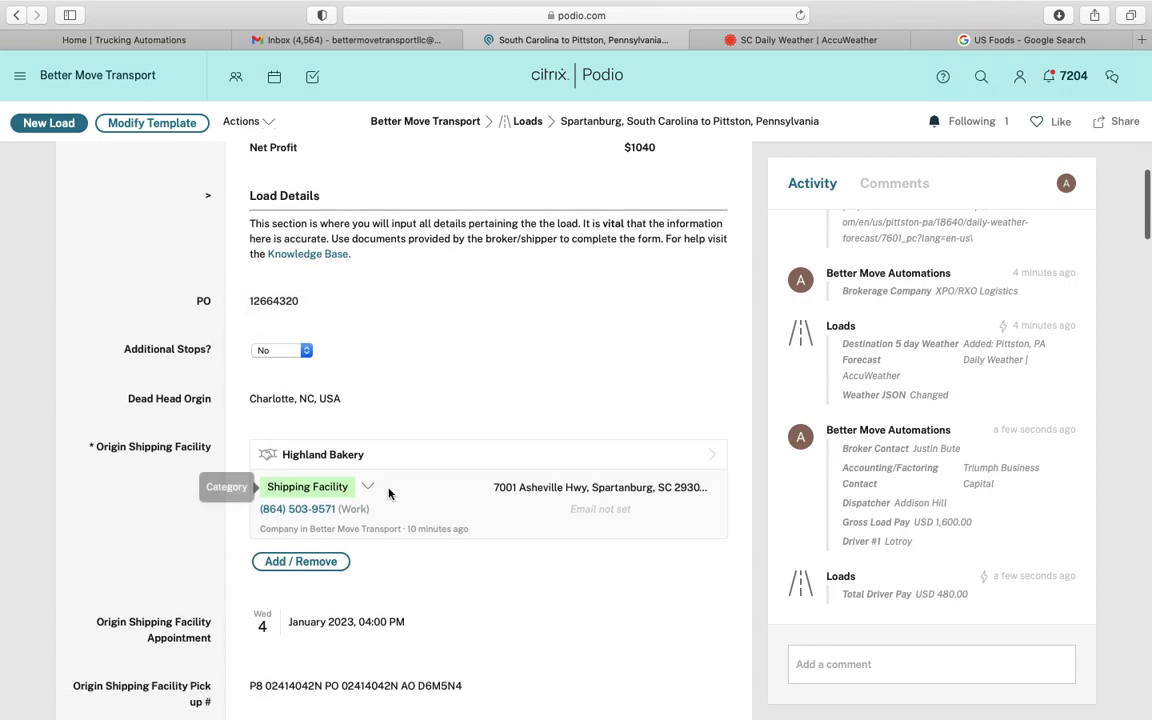
pyautogui.scroll(3, 389, 492)
pyautogui.doubleClick(643, 358)
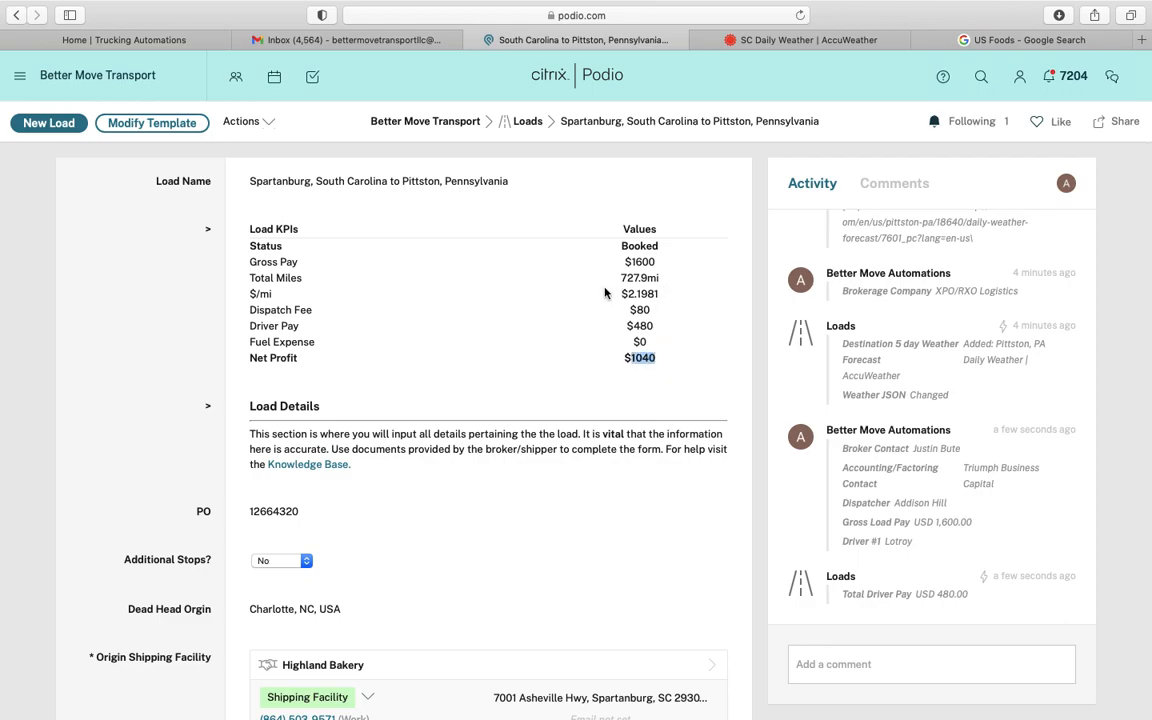
pyautogui.click(642, 341)
pyautogui.scroll(-20, 188, 516)
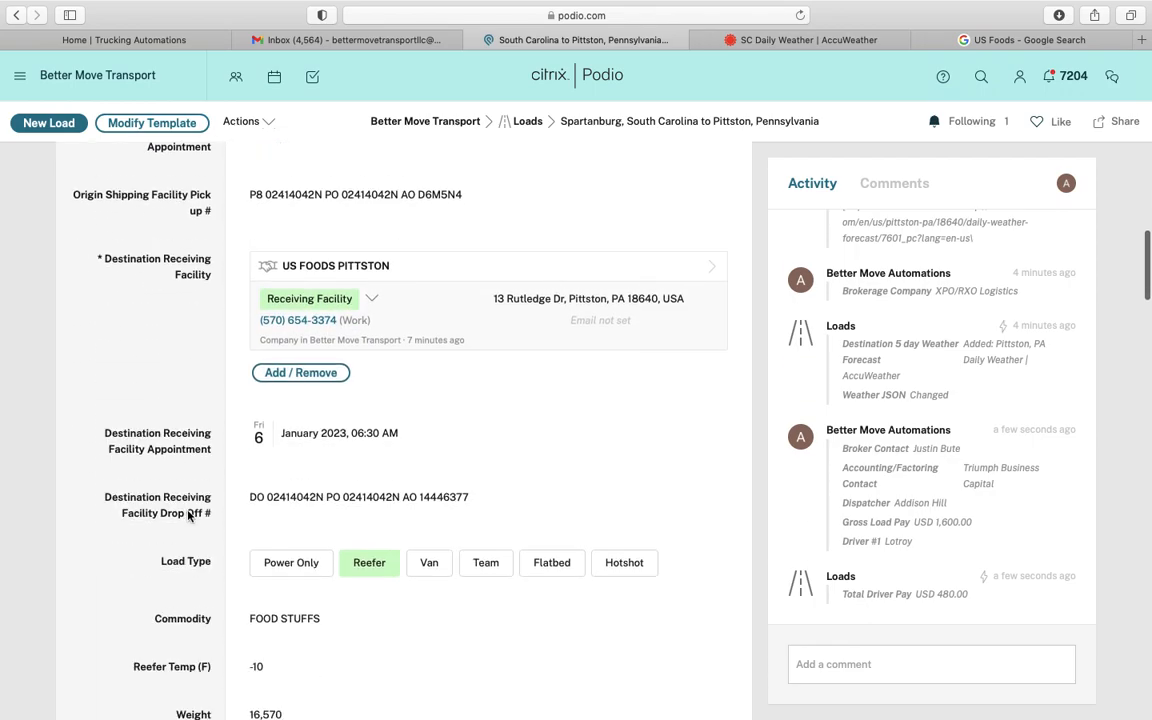
pyautogui.scroll(-20, 188, 516)
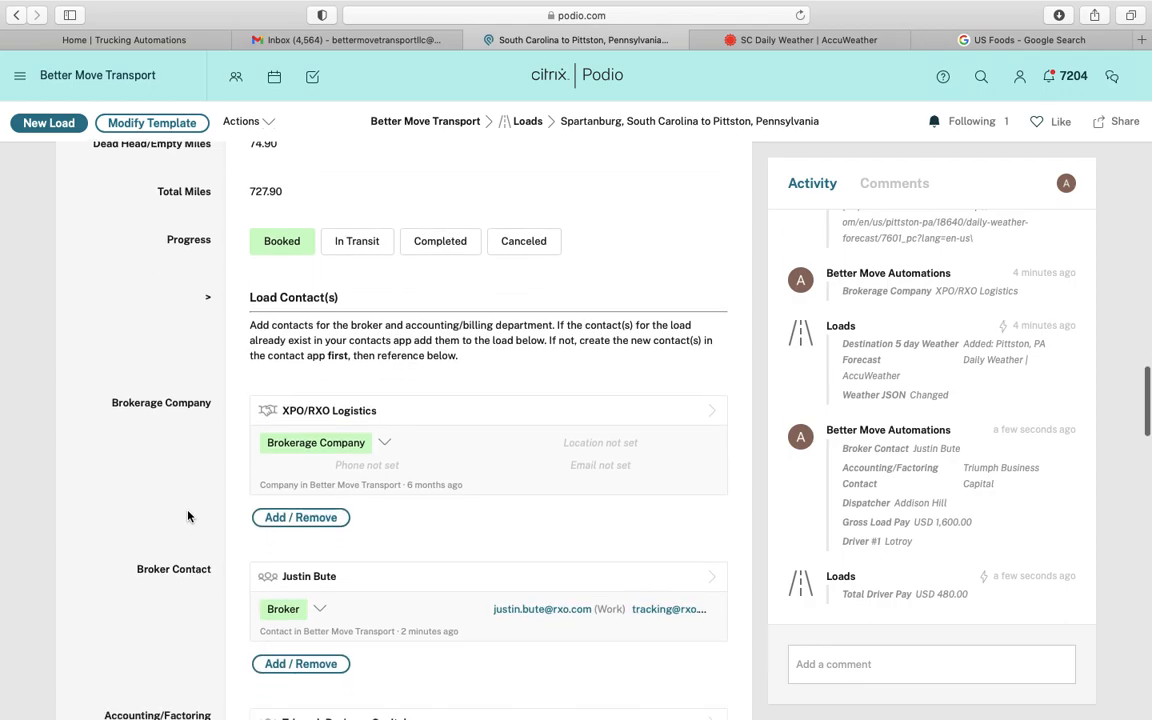
pyautogui.scroll(-20, 188, 516)
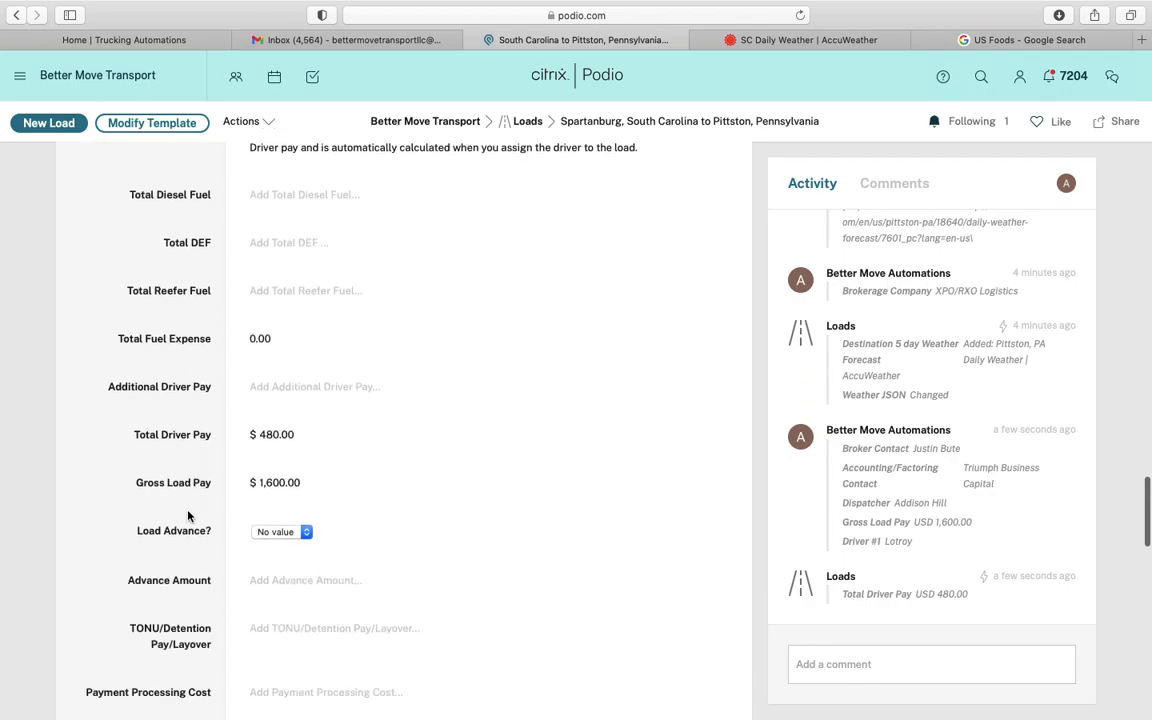
pyautogui.scroll(-15, 188, 516)
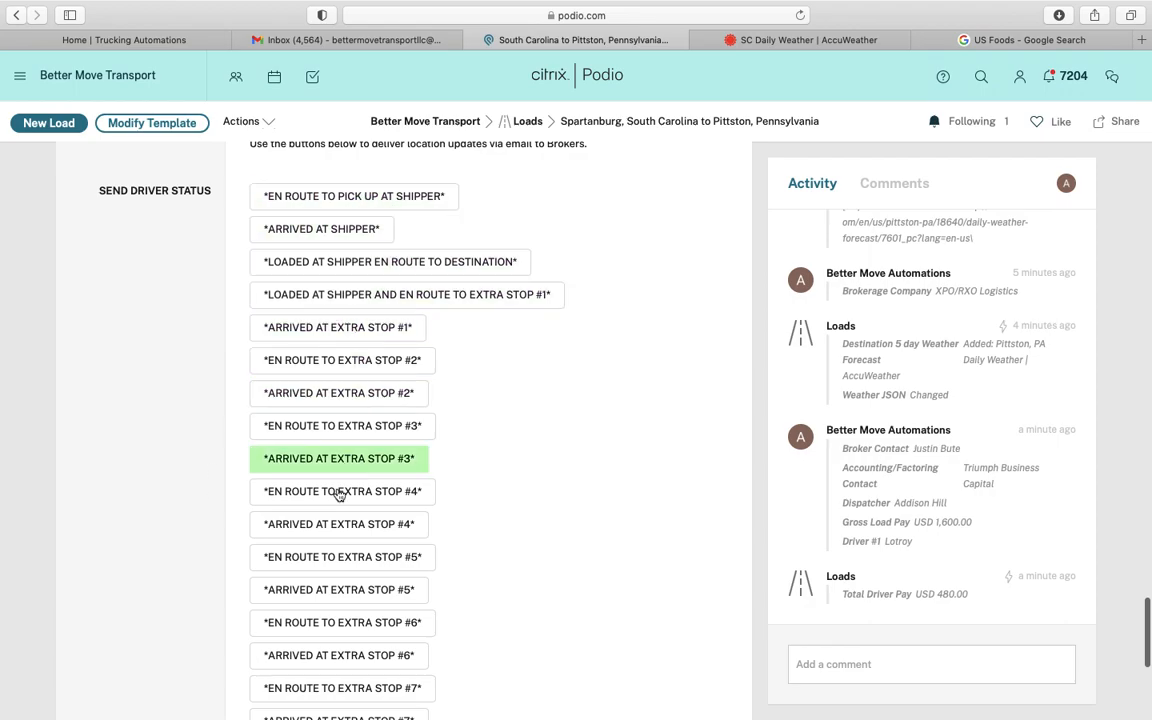
pyautogui.scroll(-5, 190, 460)
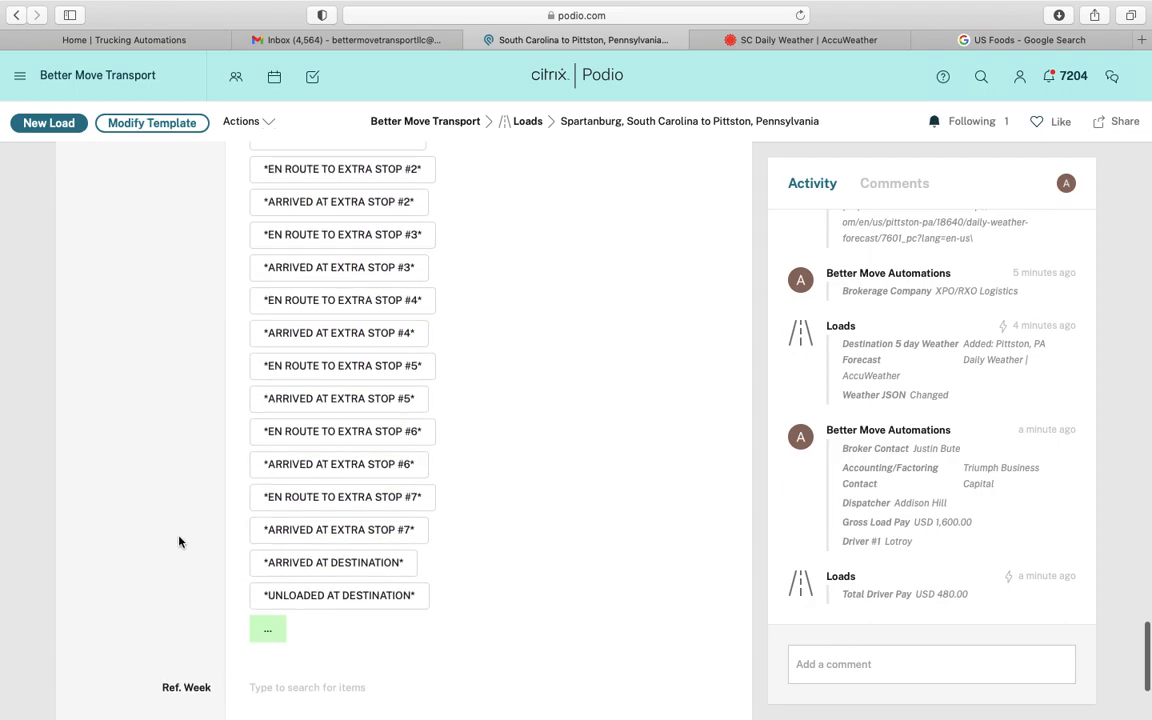
pyautogui.scroll(6, 177, 540)
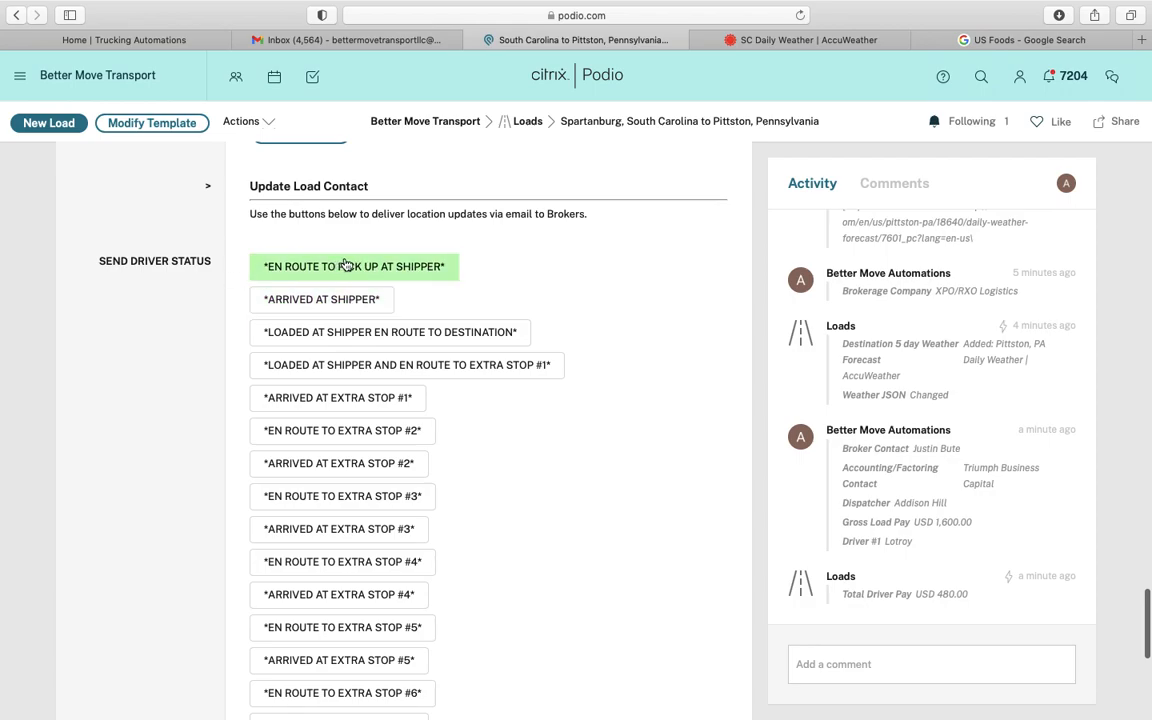
pyautogui.scroll(10, 226, 306)
pyautogui.scroll(15, 226, 306)
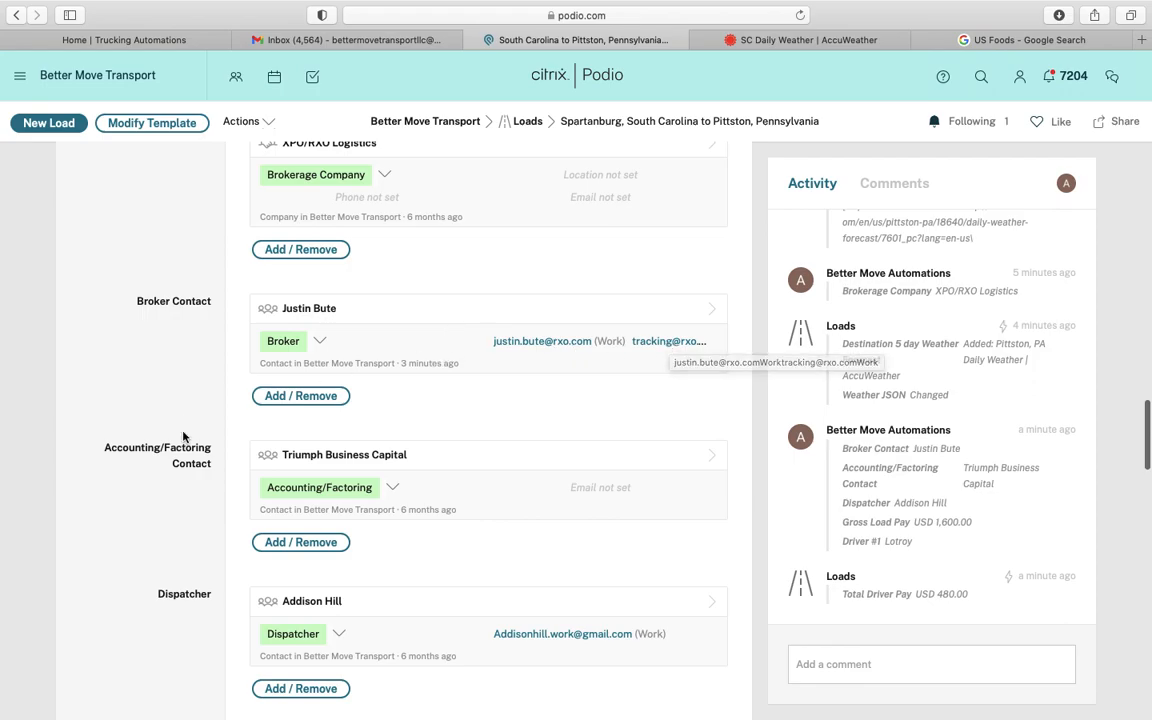
pyautogui.scroll(-10, 150, 595)
pyautogui.scroll(-10, 157, 591)
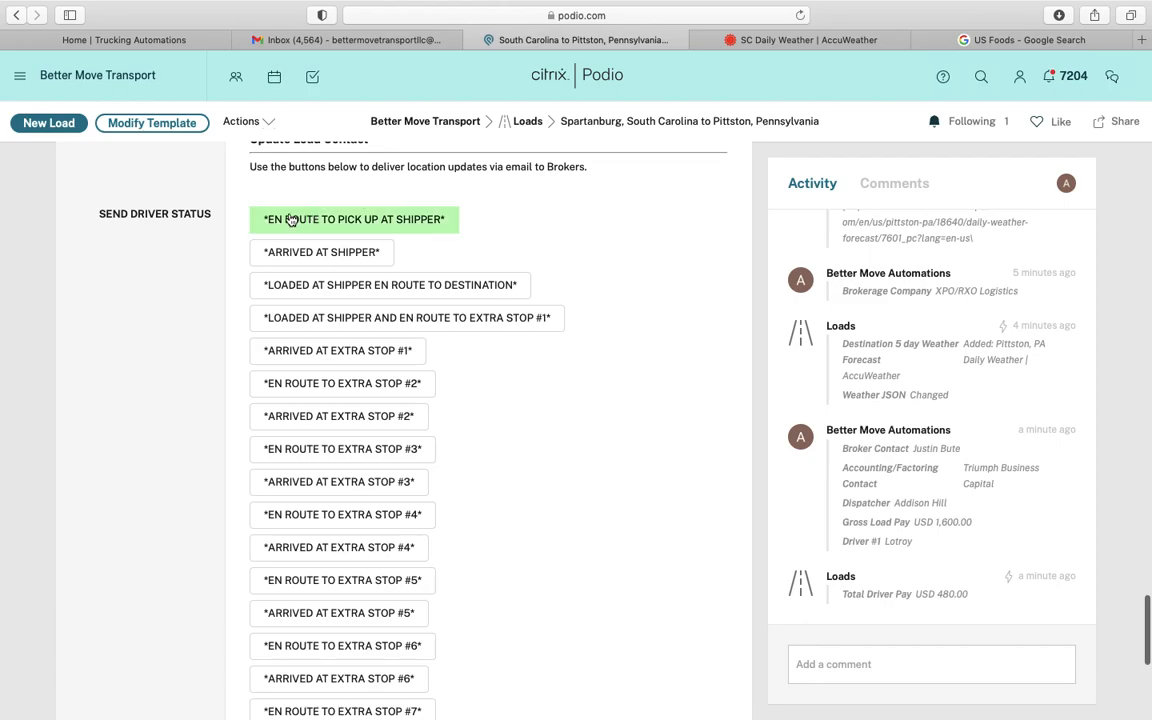
pyautogui.scroll(-1, 180, 310)
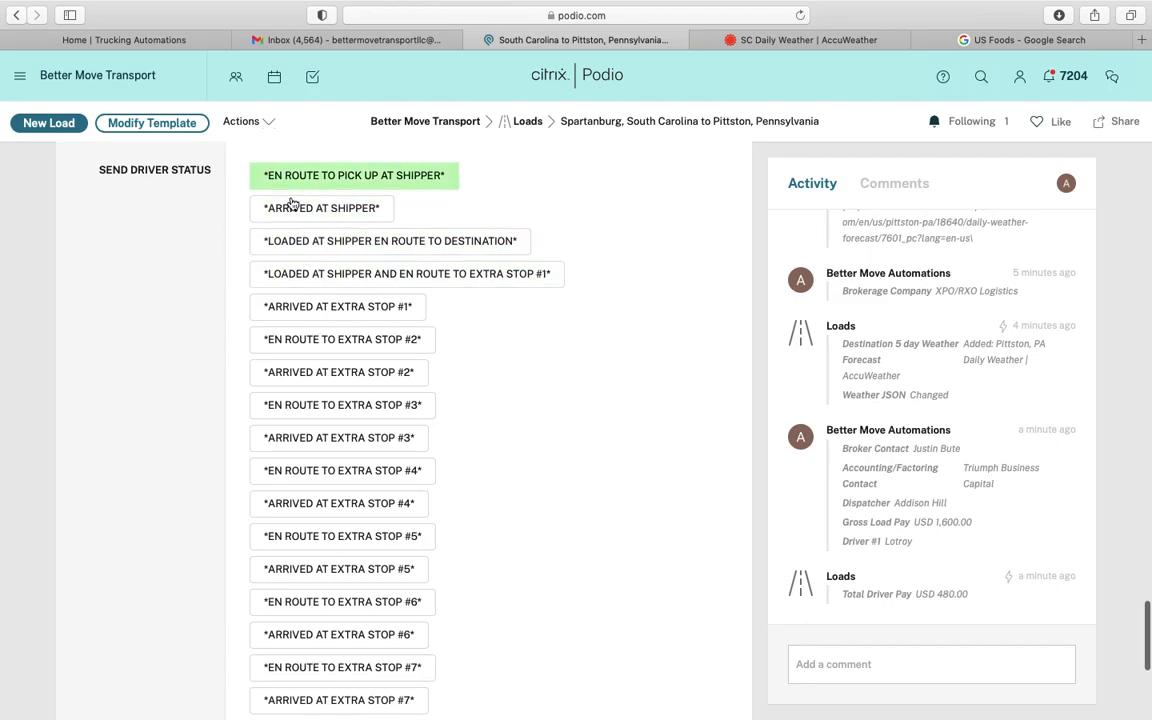
pyautogui.scroll(2, 334, 319)
pyautogui.scroll(-5, 213, 541)
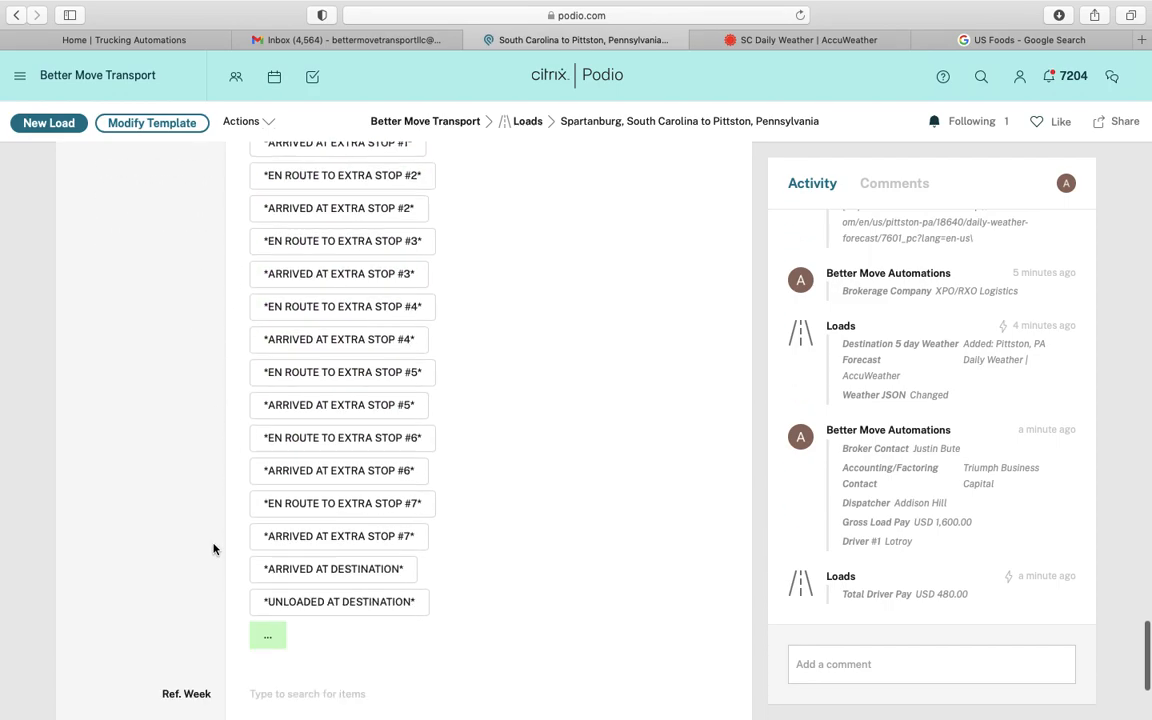
pyautogui.scroll(-1, 183, 488)
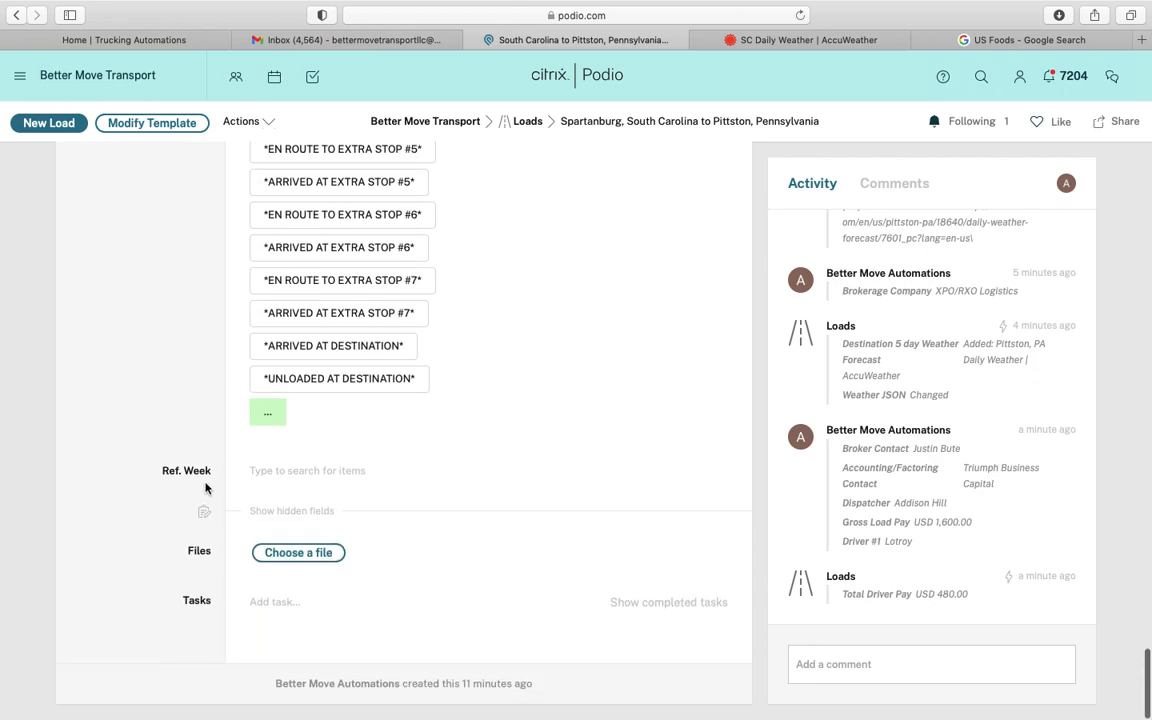
# Create a Week of 01/02/2023–01/09/2023 report and link it as the load's Ref. Week
pyautogui.click(277, 477)
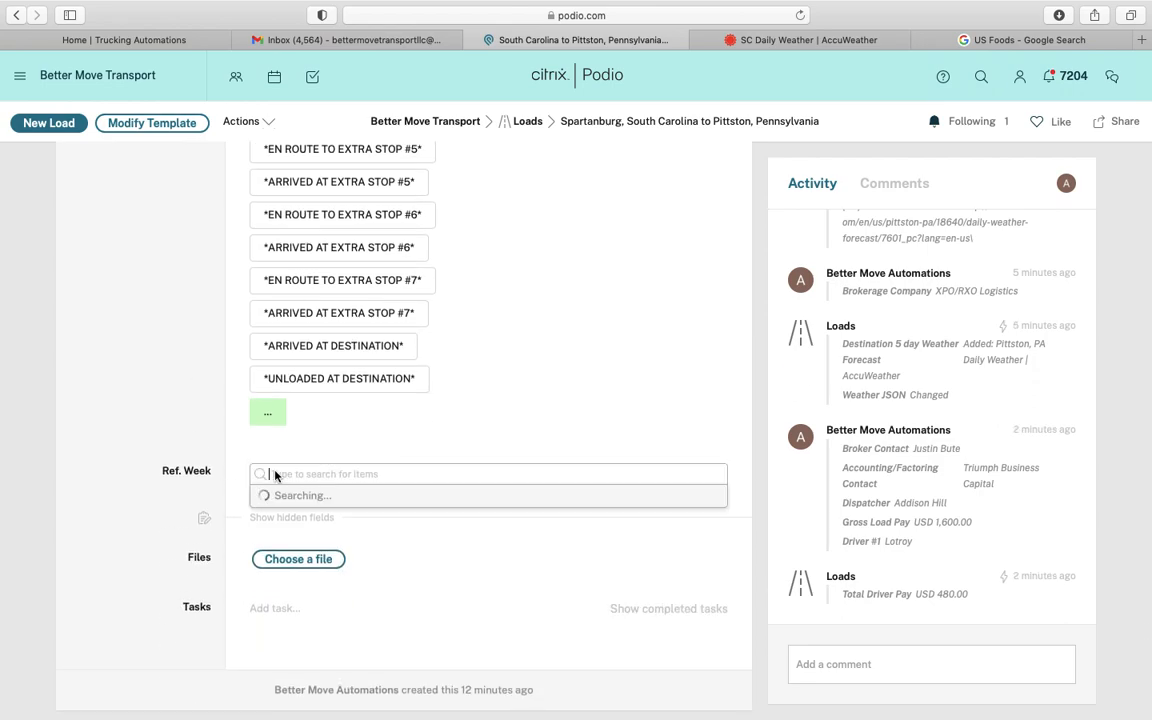
pyautogui.scroll(-2, 190, 472)
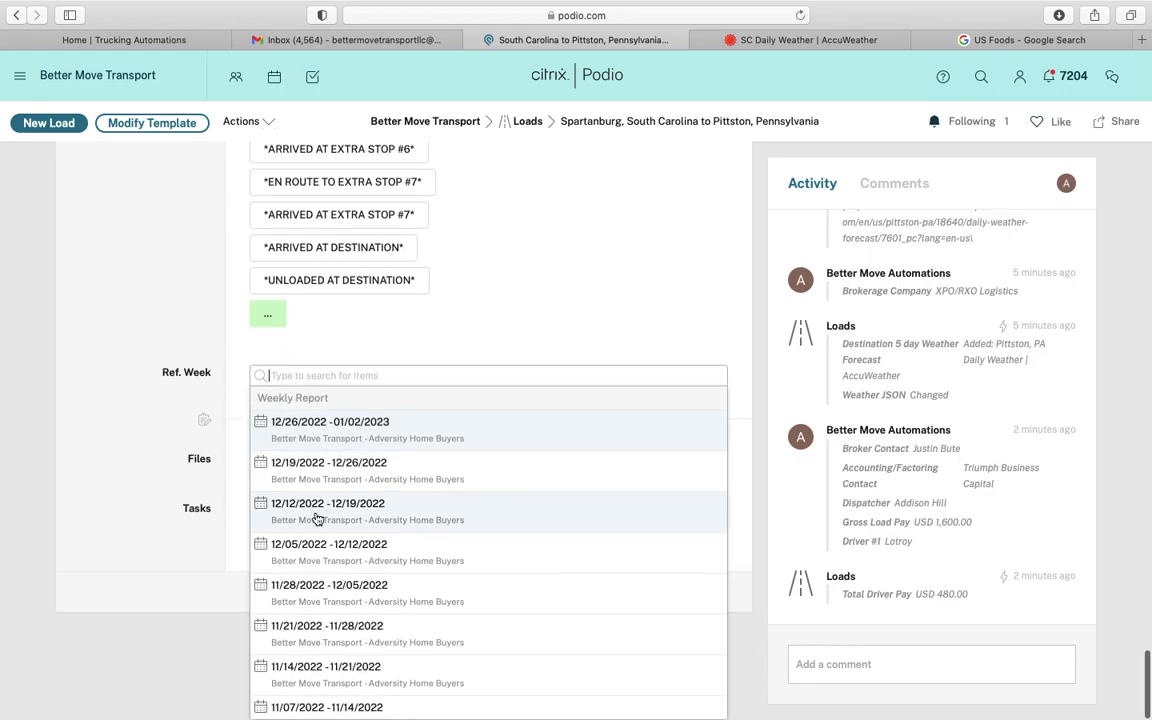
pyautogui.scroll(-3, 314, 517)
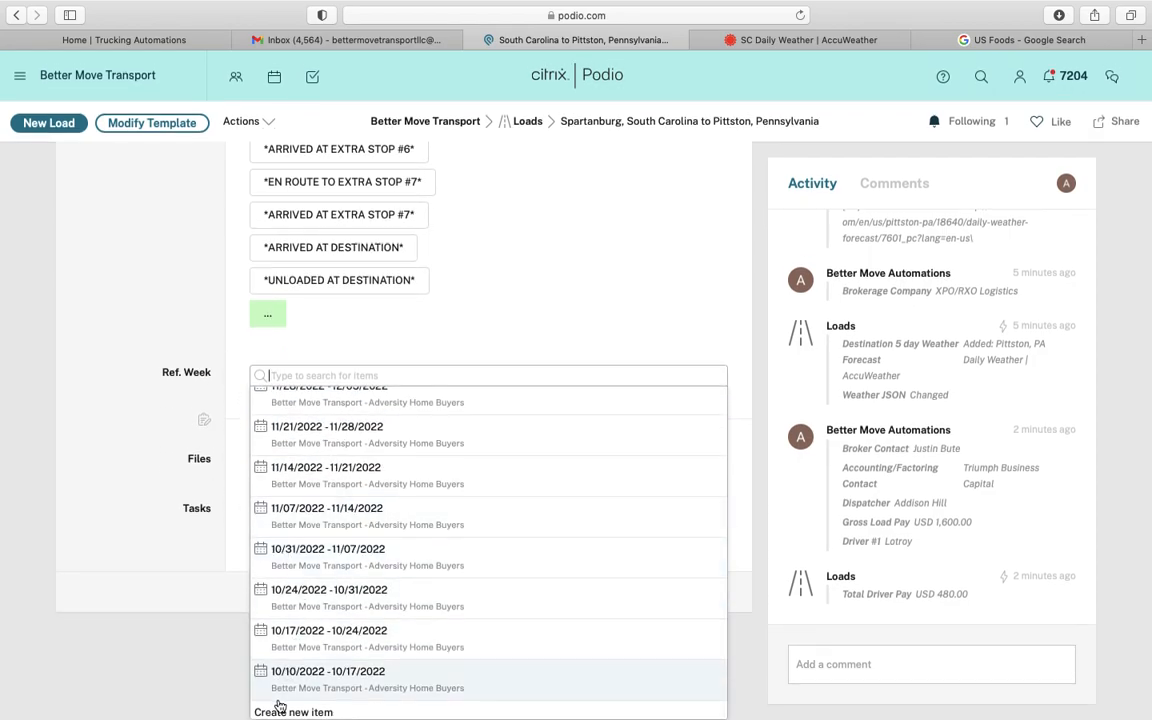
pyautogui.click(272, 713)
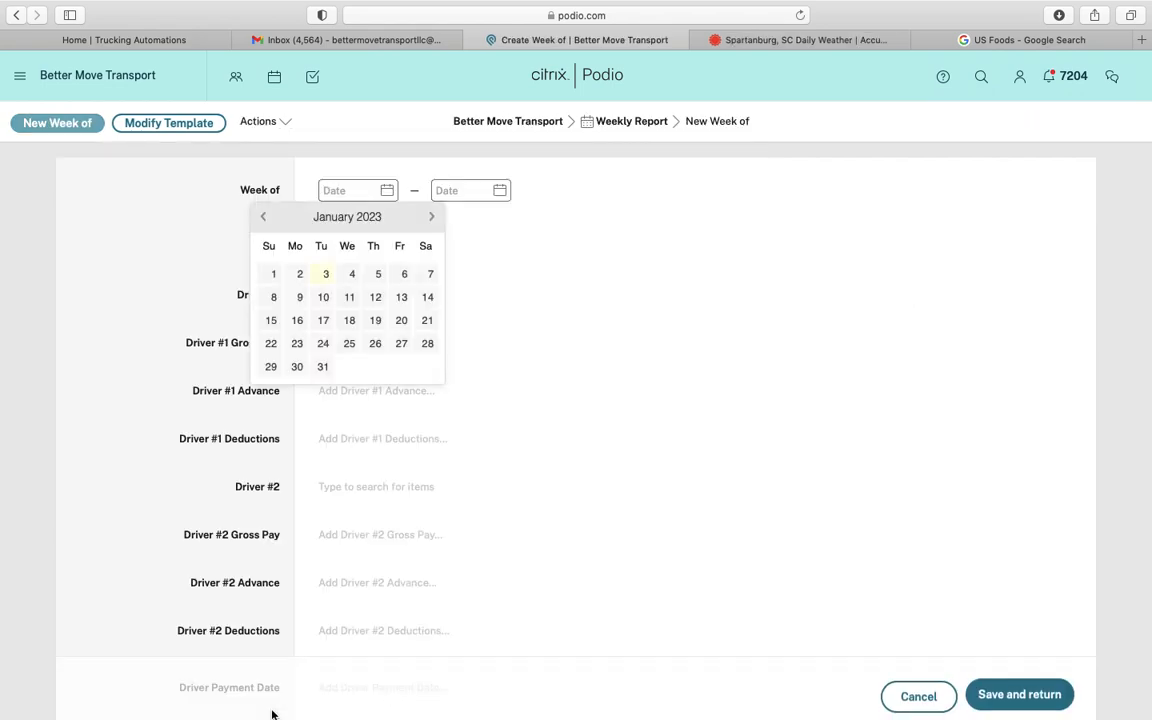
pyautogui.click(298, 274)
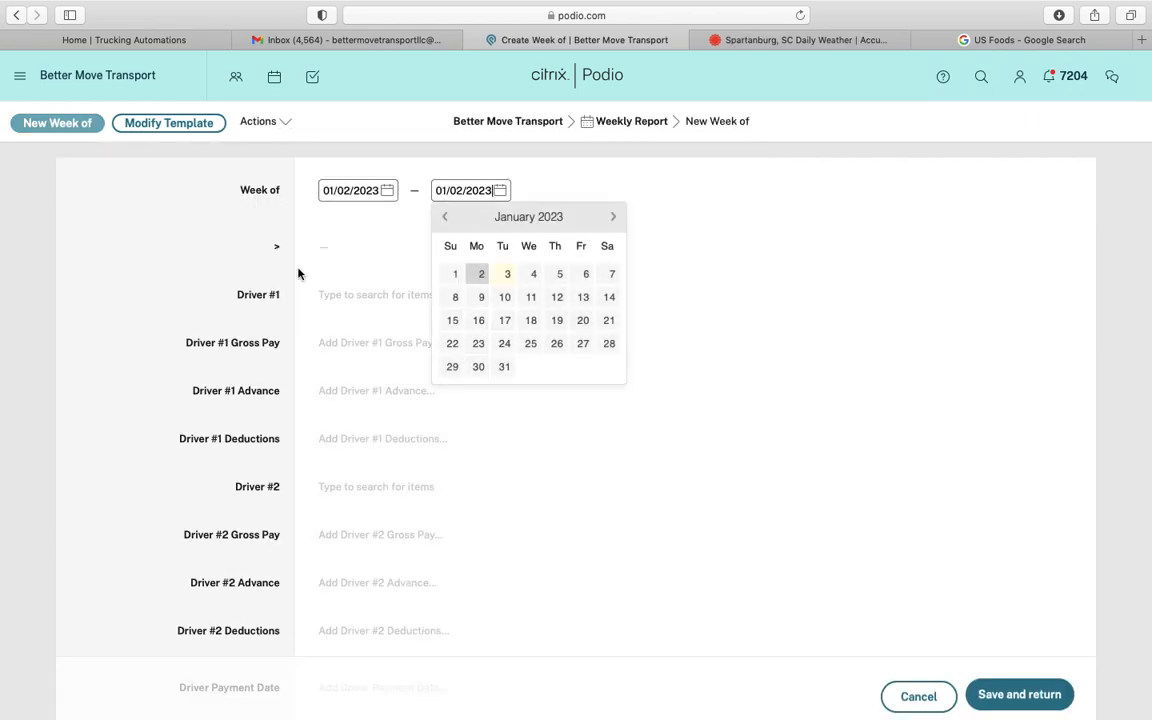
pyautogui.click(480, 297)
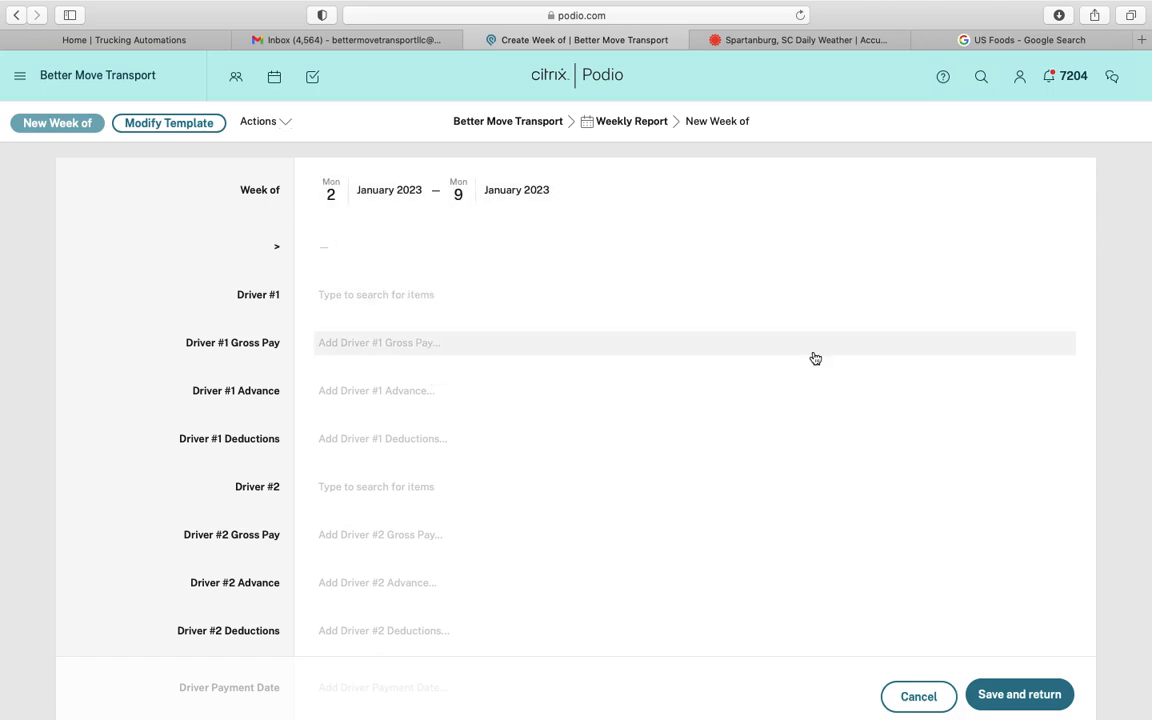
pyautogui.click(976, 698)
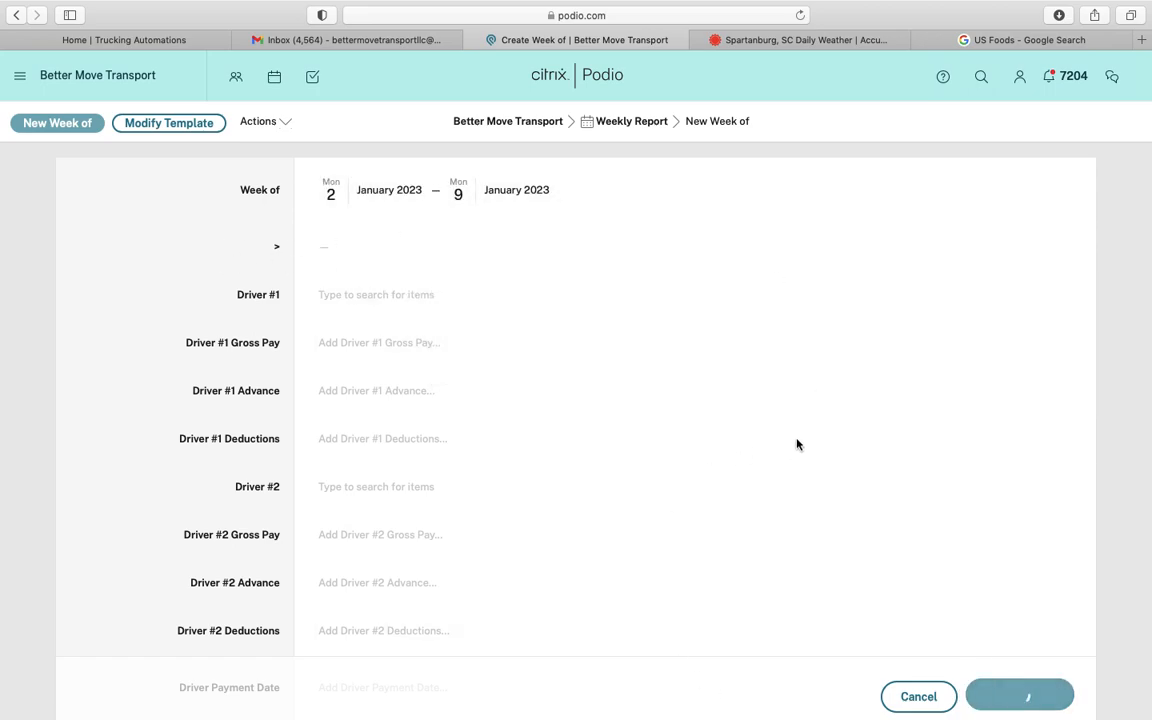
pyautogui.click(163, 368)
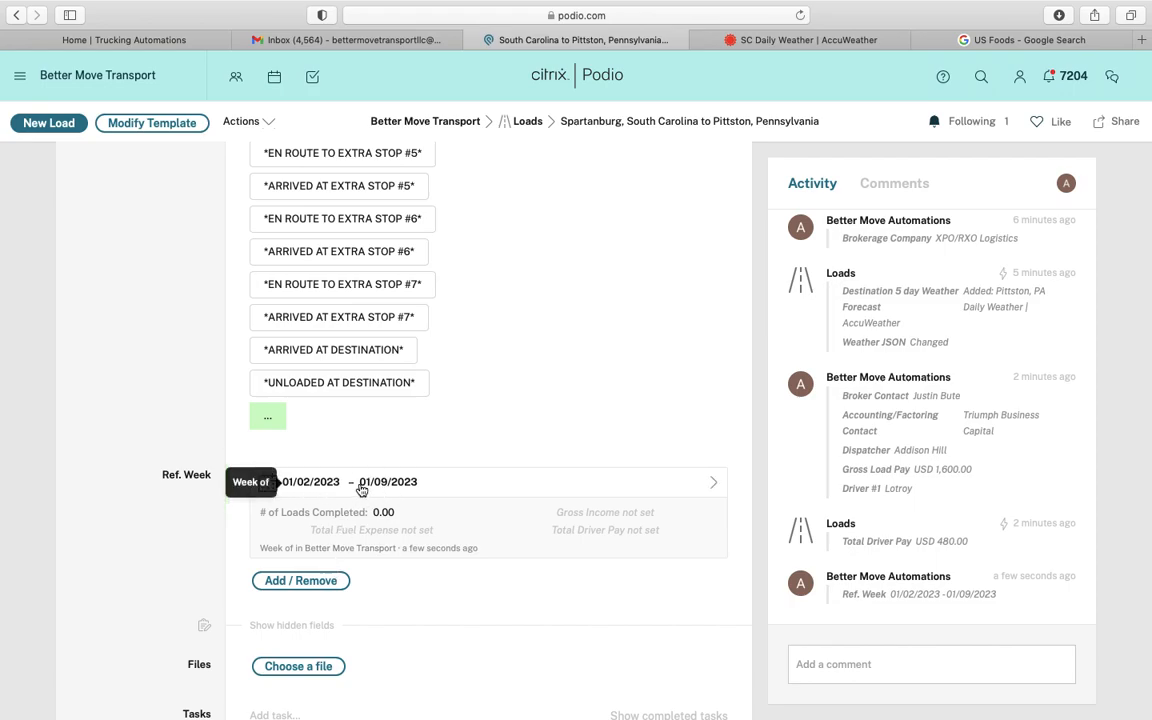
pyautogui.click(361, 490)
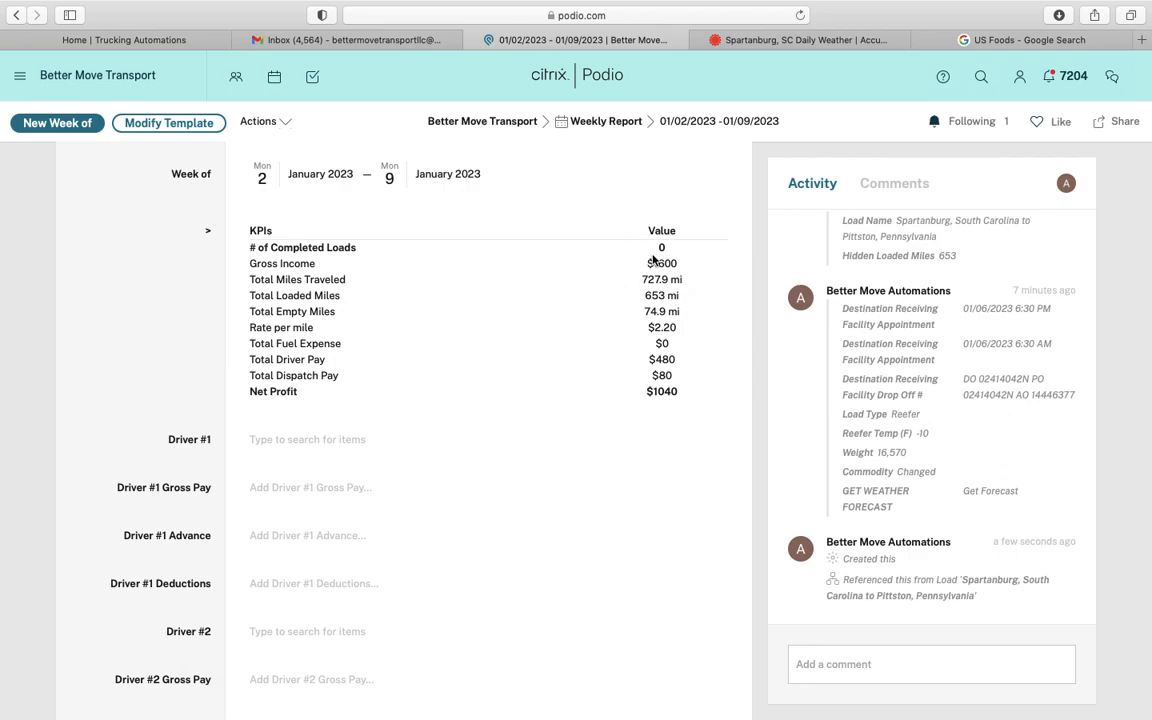
pyautogui.scroll(-1, 653, 306)
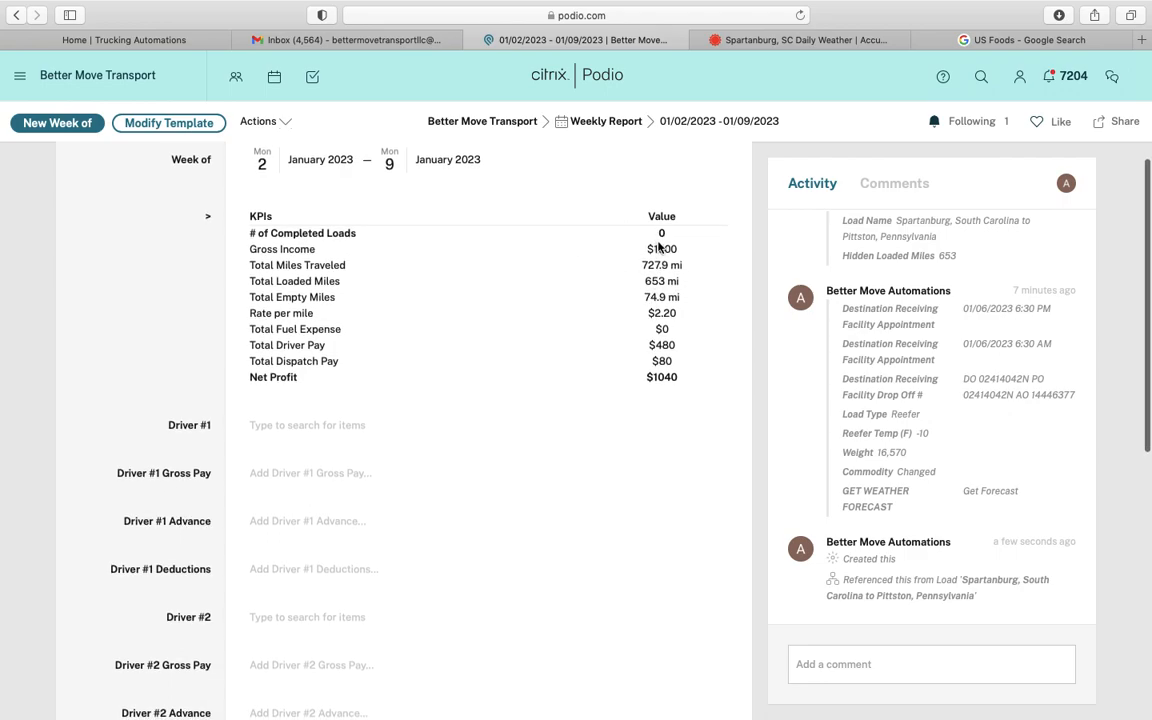
pyautogui.scroll(-5, 496, 540)
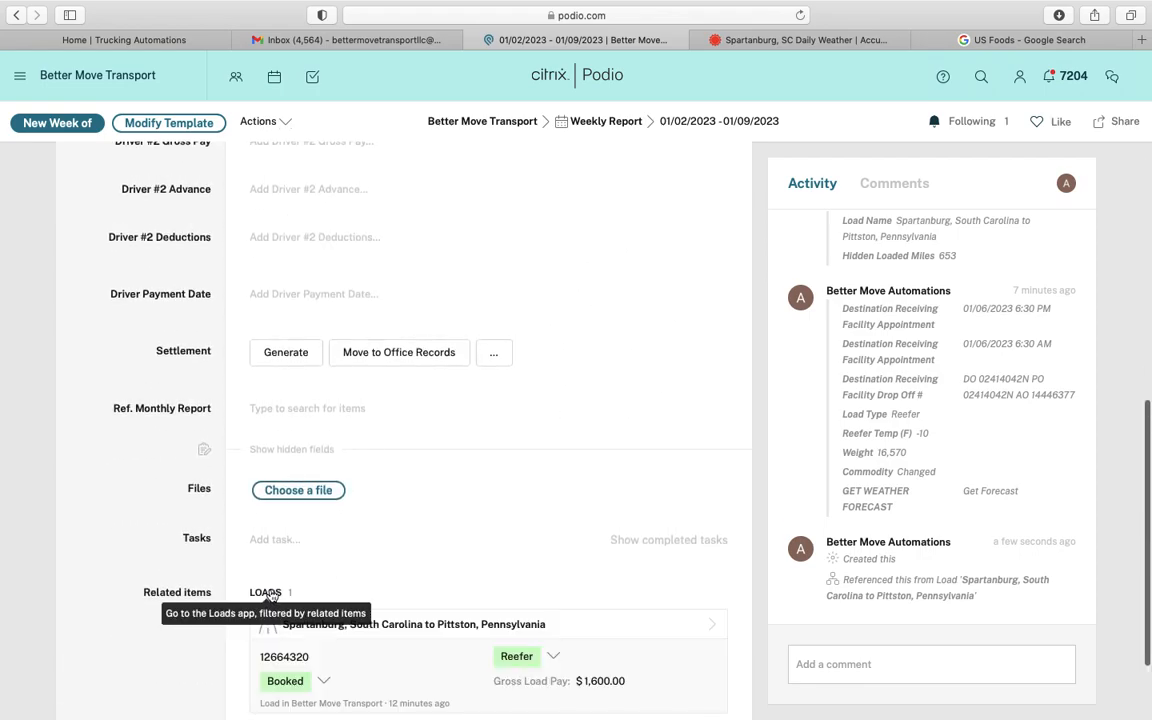
pyautogui.scroll(-1, 270, 622)
pyautogui.scroll(7, 404, 454)
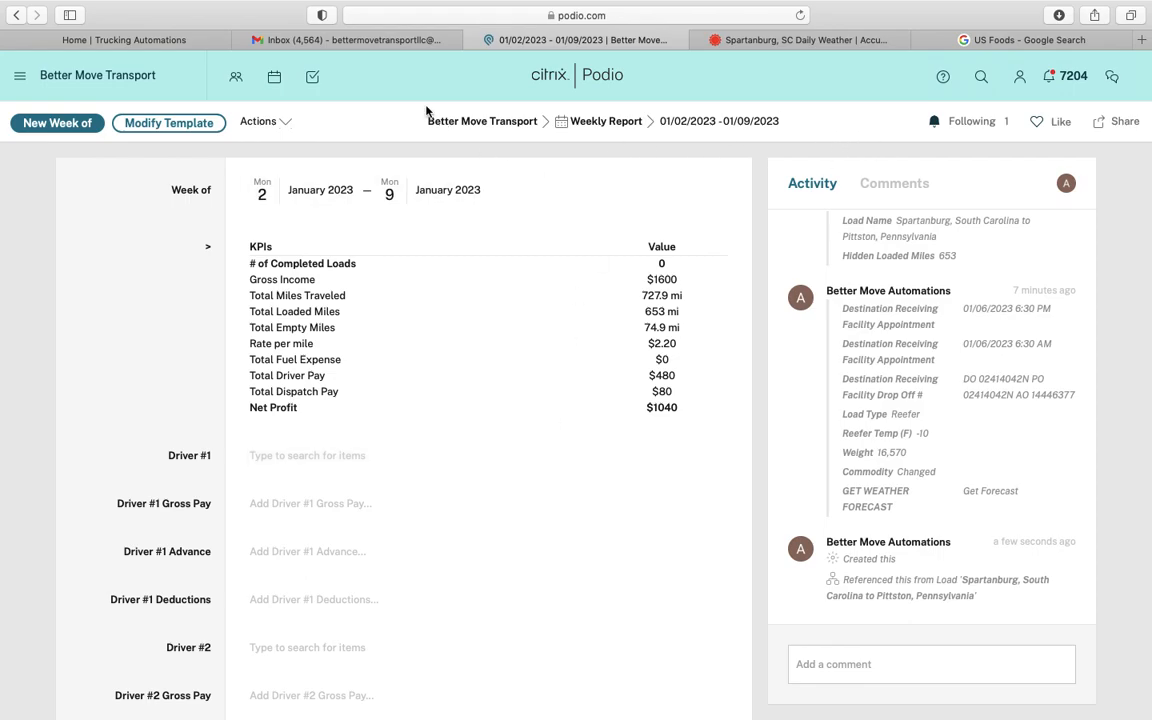
pyautogui.click(411, 42)
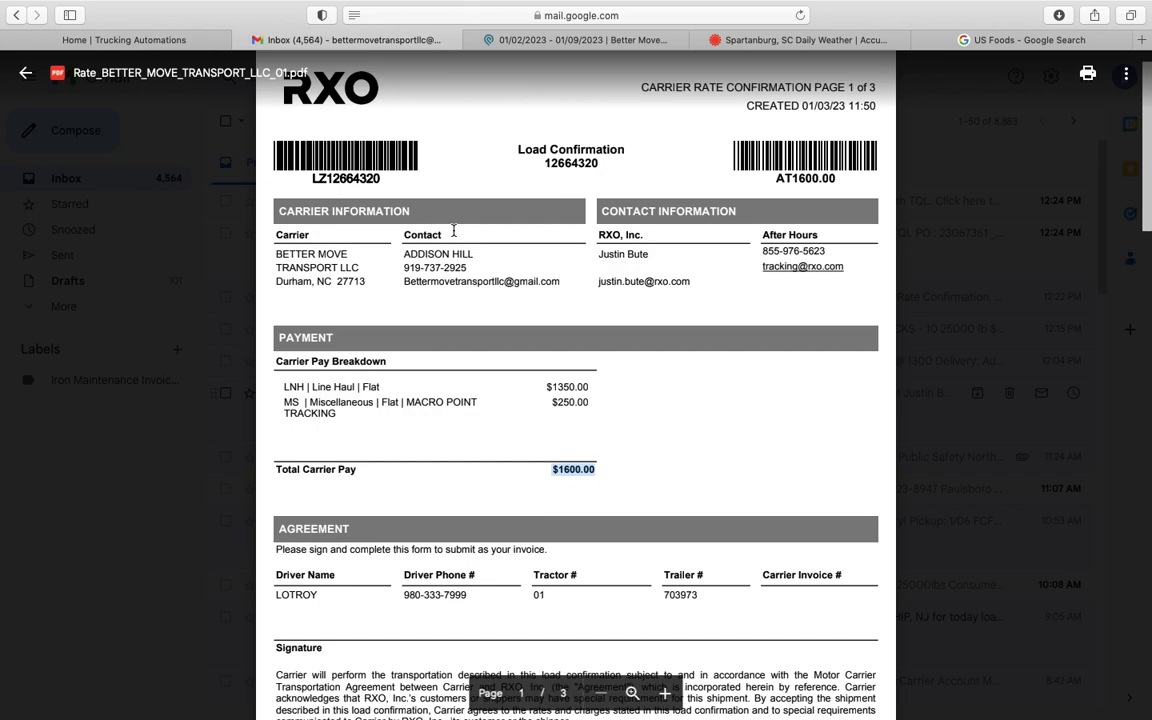
pyautogui.click(627, 40)
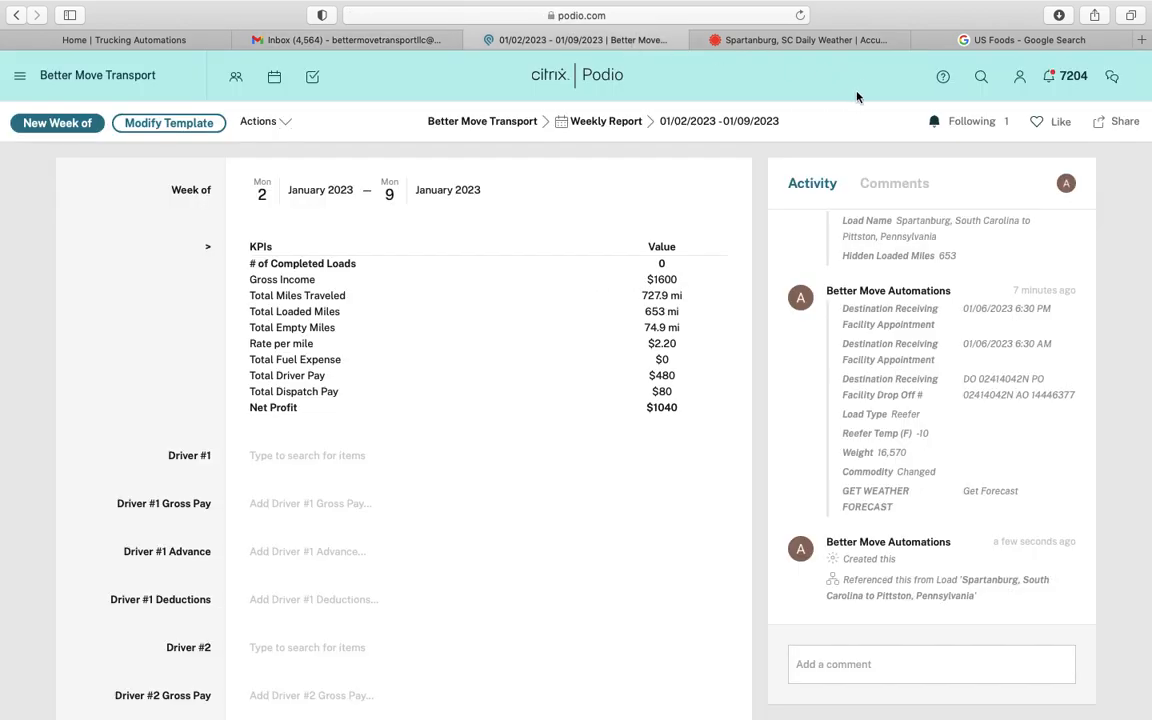
pyautogui.scroll(-10, 400, 530)
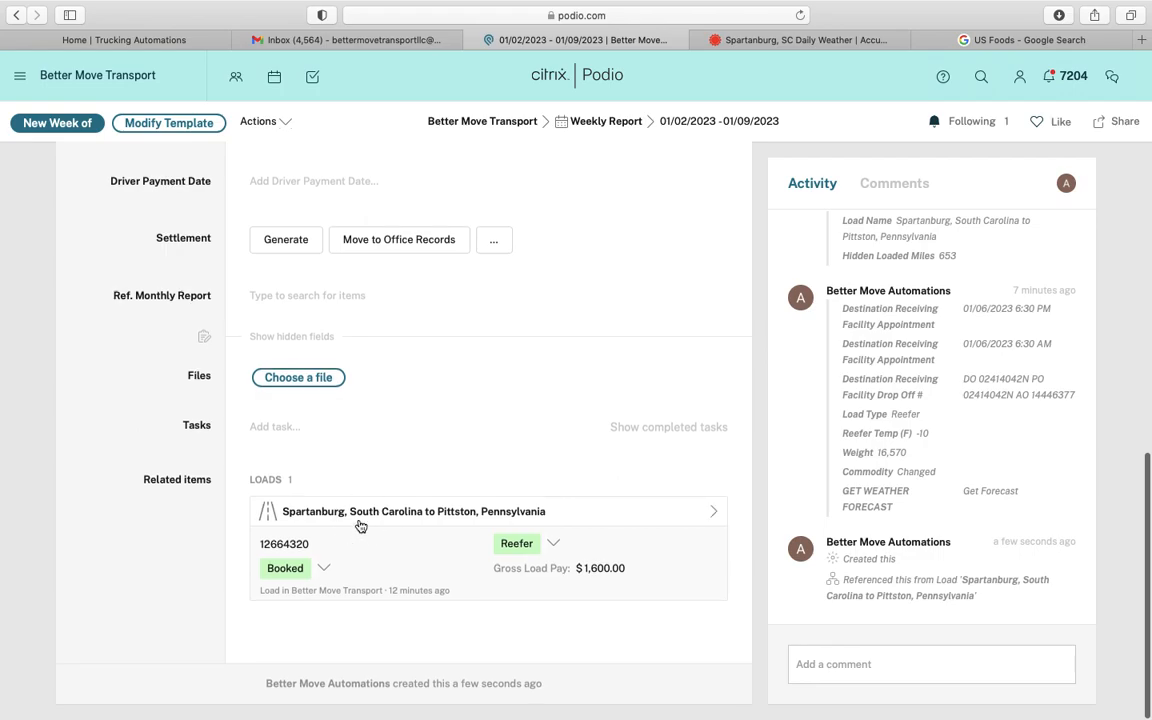
pyautogui.click(360, 526)
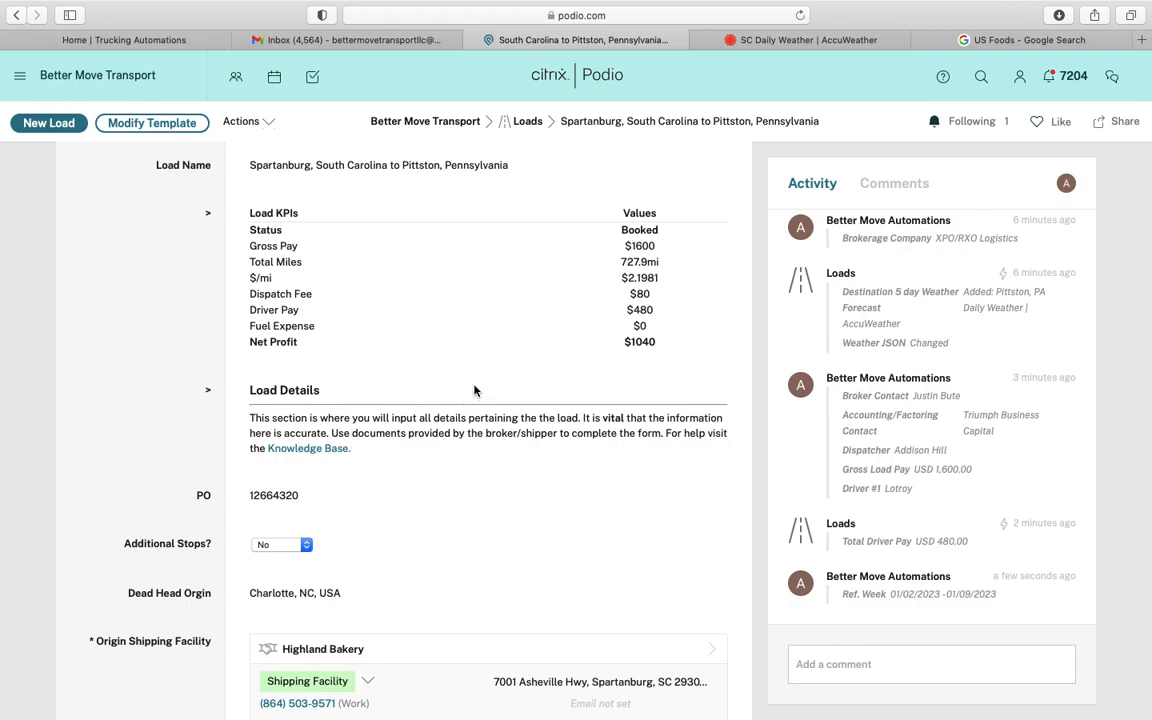
pyautogui.moveTo(152, 16)
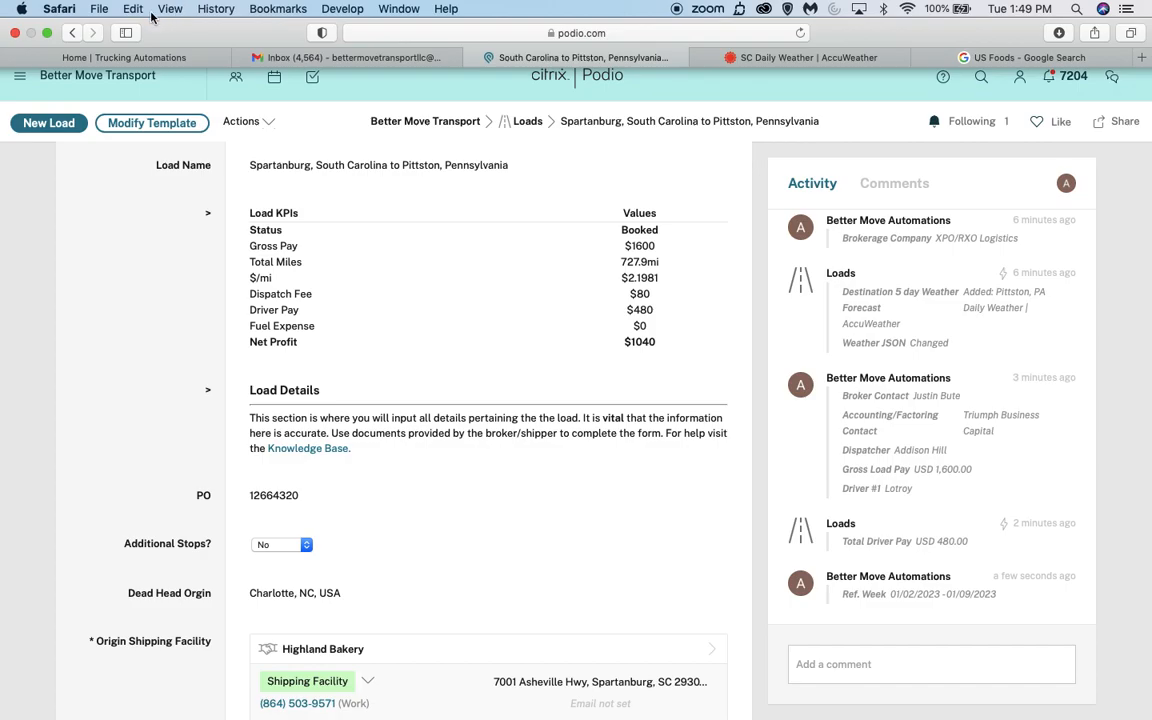